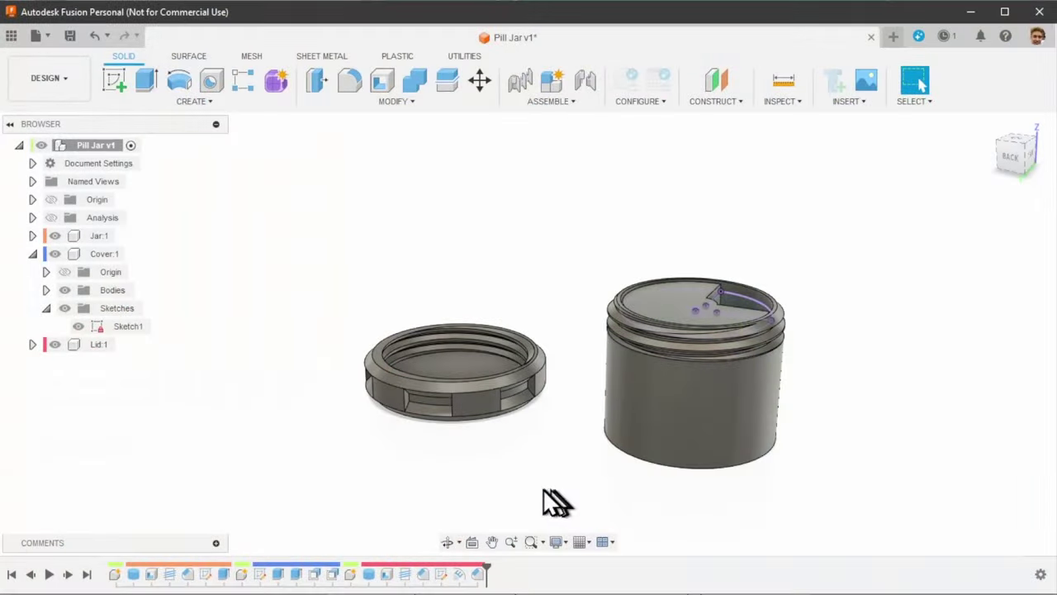
- Orbit the Pill Jar v1 jar-and-lid model until it is seen from the front
shift+middle_drag(545, 500, 351, 466)
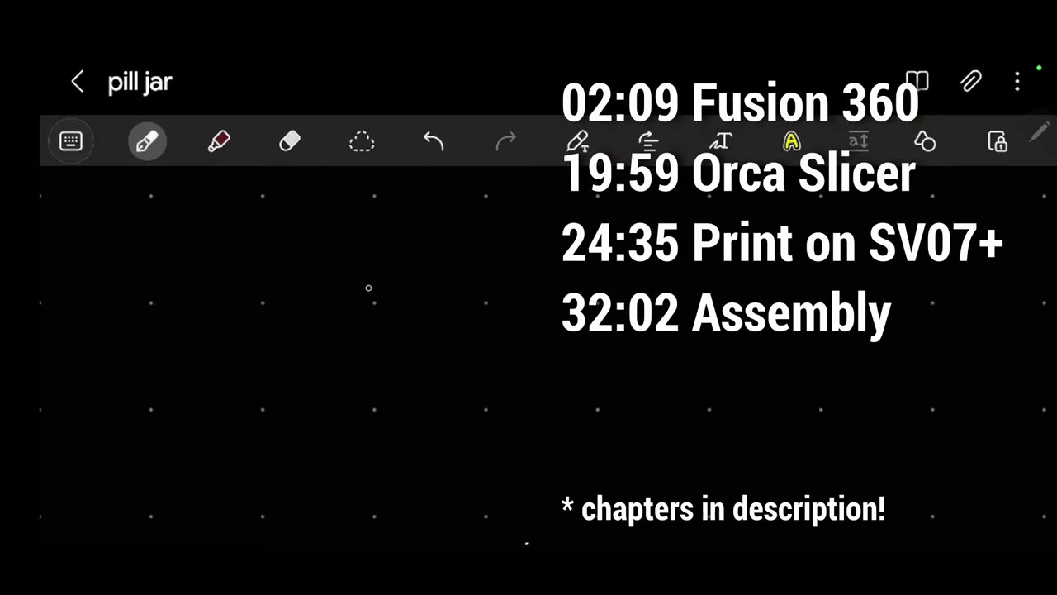
- Sketch the jar cylinder's top oval, sides and bottom
mouse_move(361, 278)
mouse_down()
mouse_move(309, 371)
mouse_move(384, 273)
mouse_move(354, 279)
mouse_up()
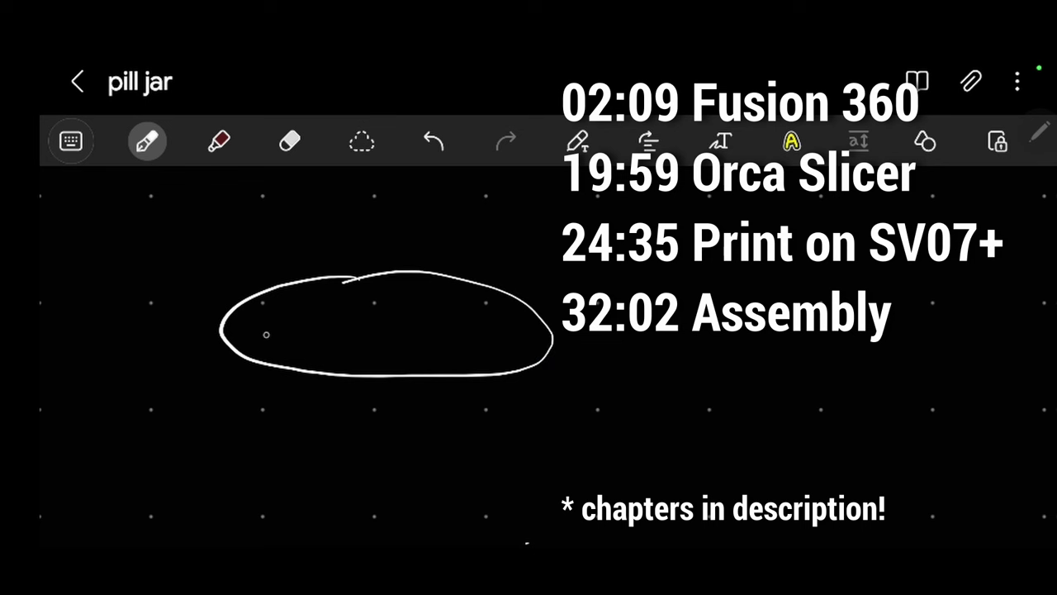
mouse_move(224, 315)
mouse_down()
mouse_move(224, 460)
mouse_move(465, 496)
mouse_move(552, 472)
mouse_up()
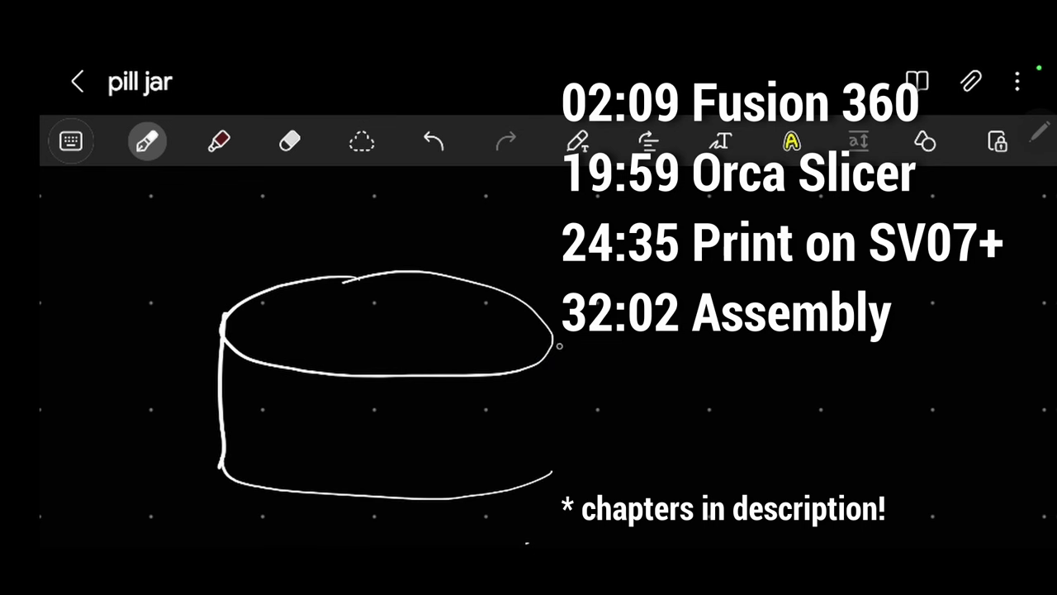
drag(558, 332, 551, 459)
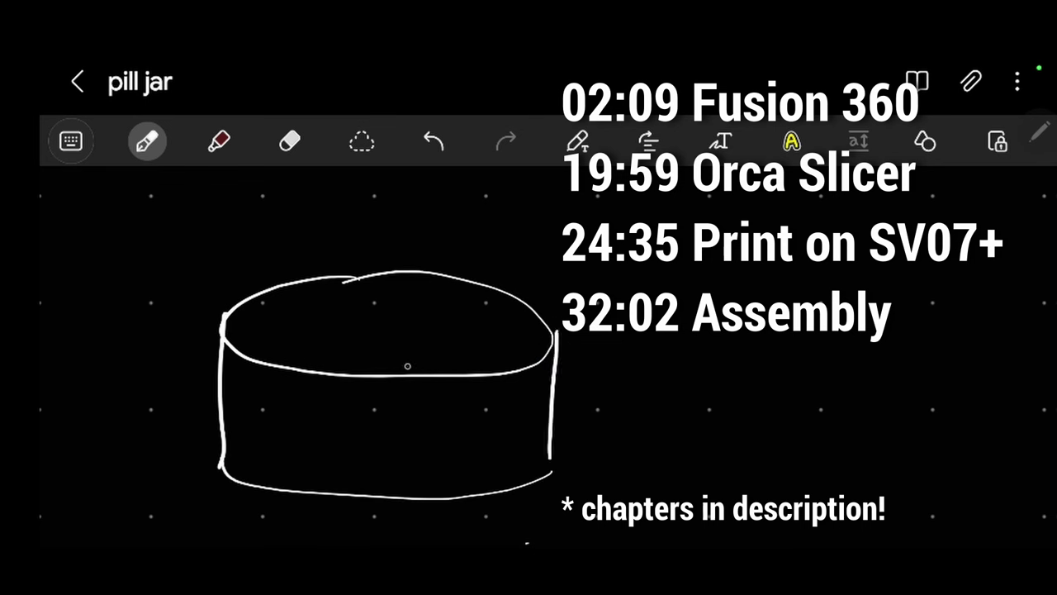
- Draw two crossing divider lines across the jar top
drag(459, 272, 329, 359)
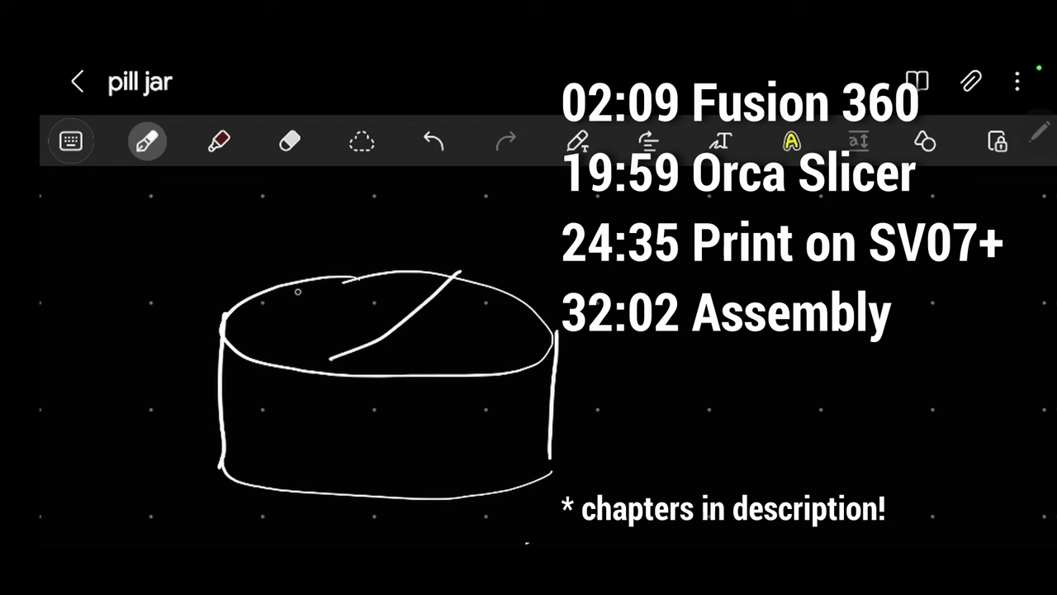
drag(277, 285, 527, 362)
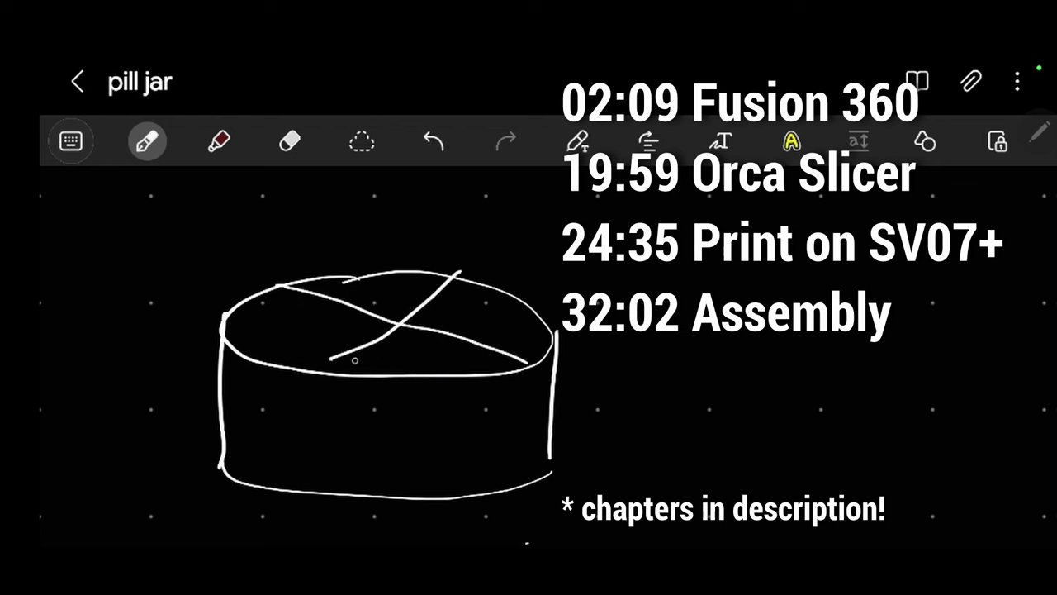
drag(327, 359, 313, 374)
- Add thread lines under the rim, a wedge-cut disc beside the jar, and a width arrow
drag(223, 360, 279, 378)
mouse_move(226, 349)
mouse_down()
mouse_move(397, 389)
mouse_move(467, 378)
mouse_up()
drag(314, 367, 517, 378)
mouse_move(218, 357)
mouse_down()
mouse_move(497, 393)
mouse_move(562, 373)
mouse_up()
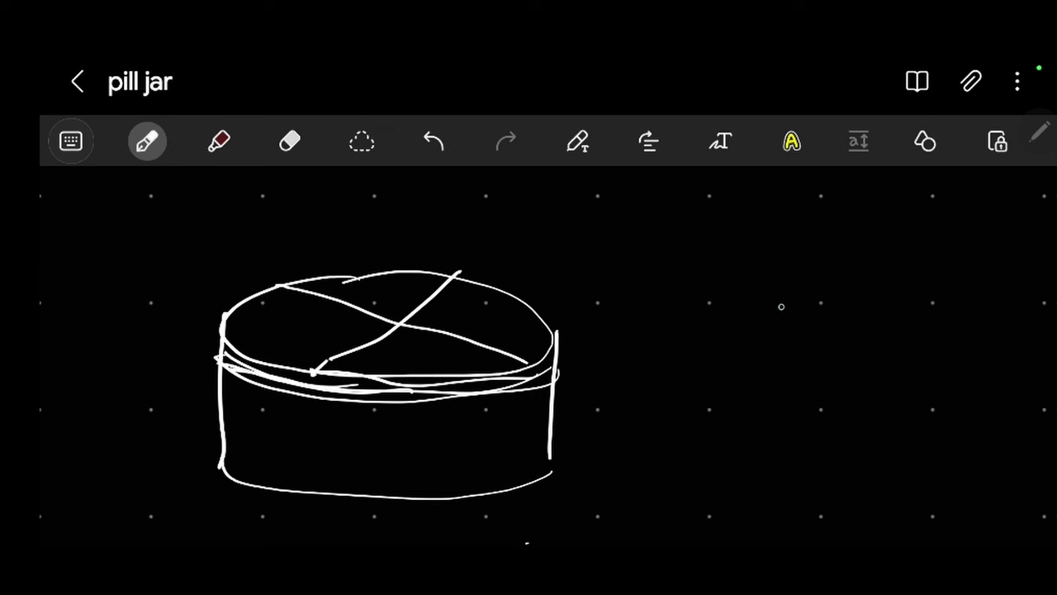
mouse_move(905, 295)
mouse_down()
mouse_move(717, 352)
mouse_move(989, 384)
mouse_move(866, 335)
mouse_move(975, 302)
mouse_move(888, 287)
mouse_up()
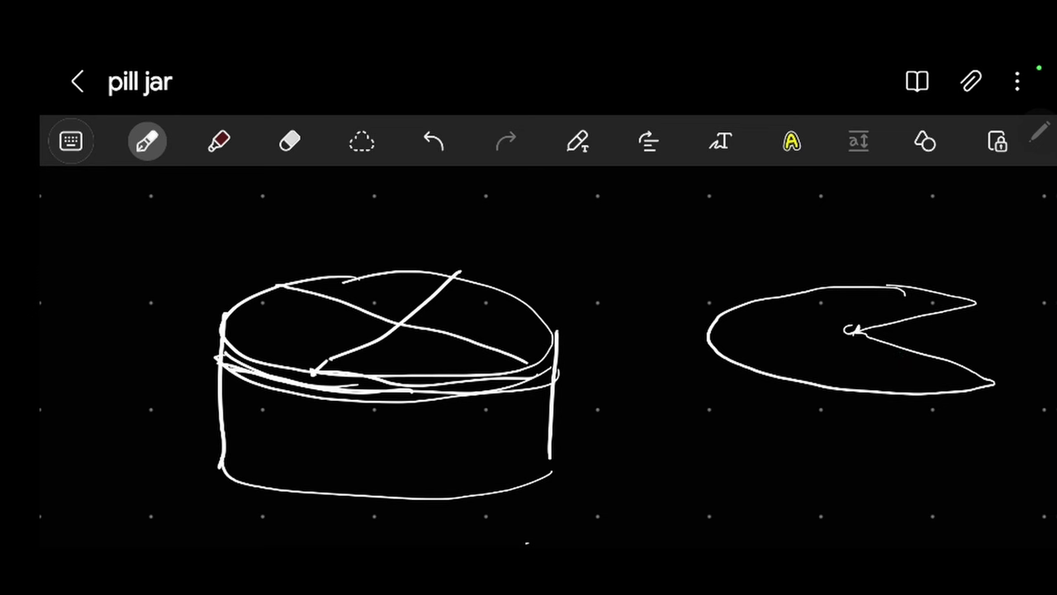
mouse_move(225, 214)
mouse_down()
mouse_move(399, 215)
mouse_move(517, 199)
mouse_move(221, 216)
mouse_move(248, 218)
mouse_up()
- Label the jar width as 40 and the height as 35 in red
drag(357, 175, 361, 205)
drag(387, 185, 391, 206)
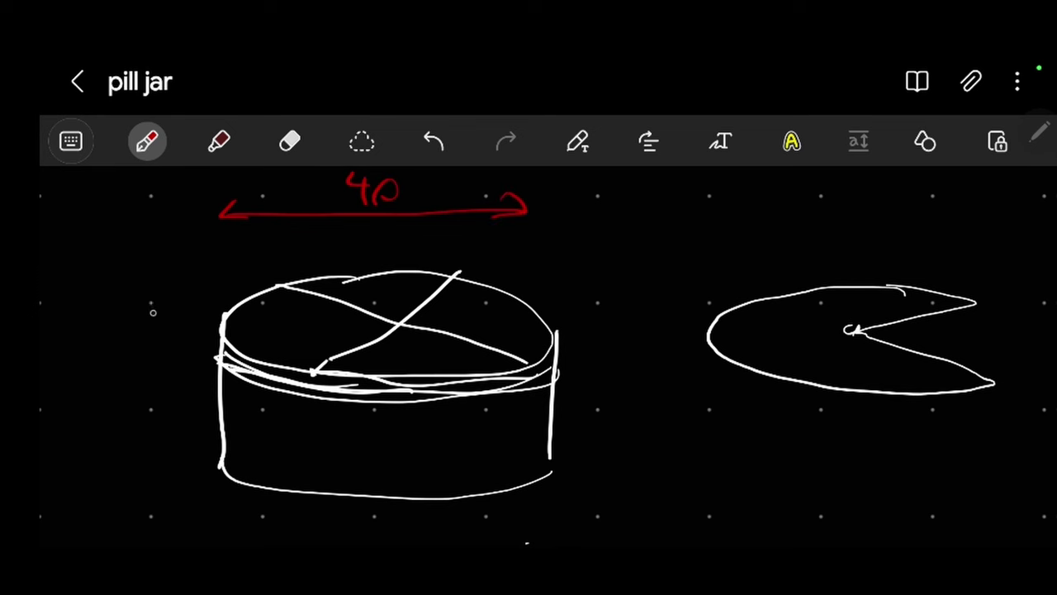
mouse_move(145, 289)
mouse_down()
mouse_move(137, 463)
mouse_move(165, 455)
mouse_move(142, 281)
mouse_move(157, 302)
mouse_up()
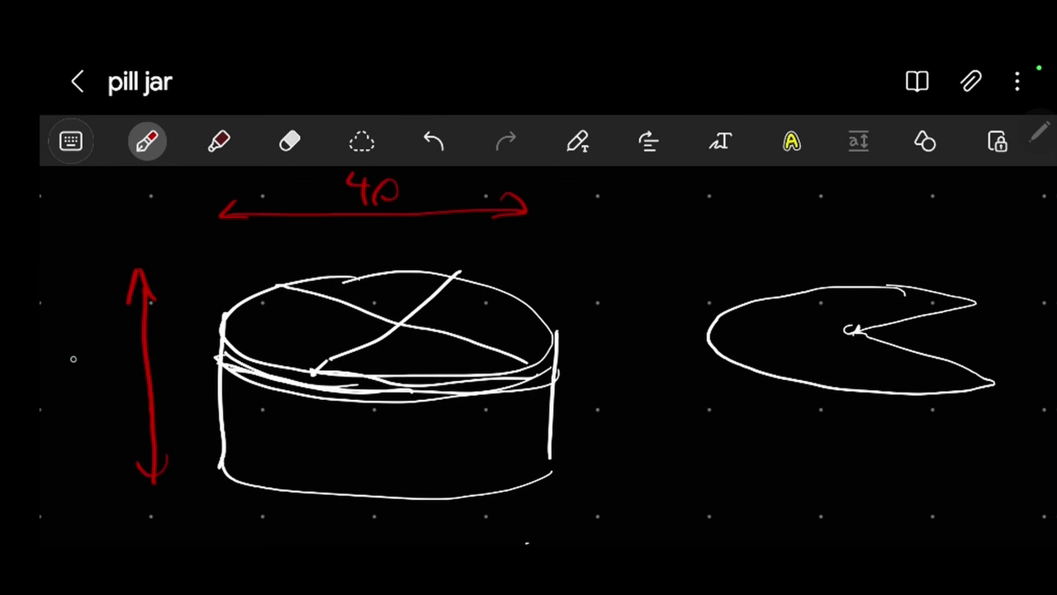
mouse_move(56, 350)
mouse_down()
mouse_move(73, 373)
mouse_move(82, 351)
mouse_move(116, 348)
mouse_up()
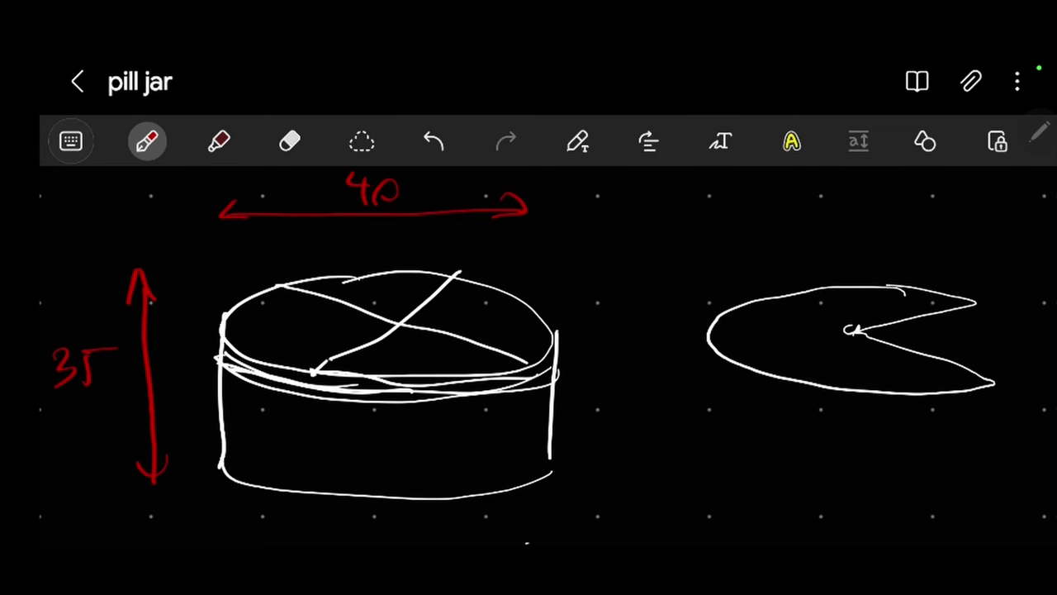
- Mark wall thickness 3, divider thickness 2, disc thickness 1/2, and the thread height
drag(537, 292, 508, 307)
drag(549, 271, 549, 294)
drag(417, 345, 438, 360)
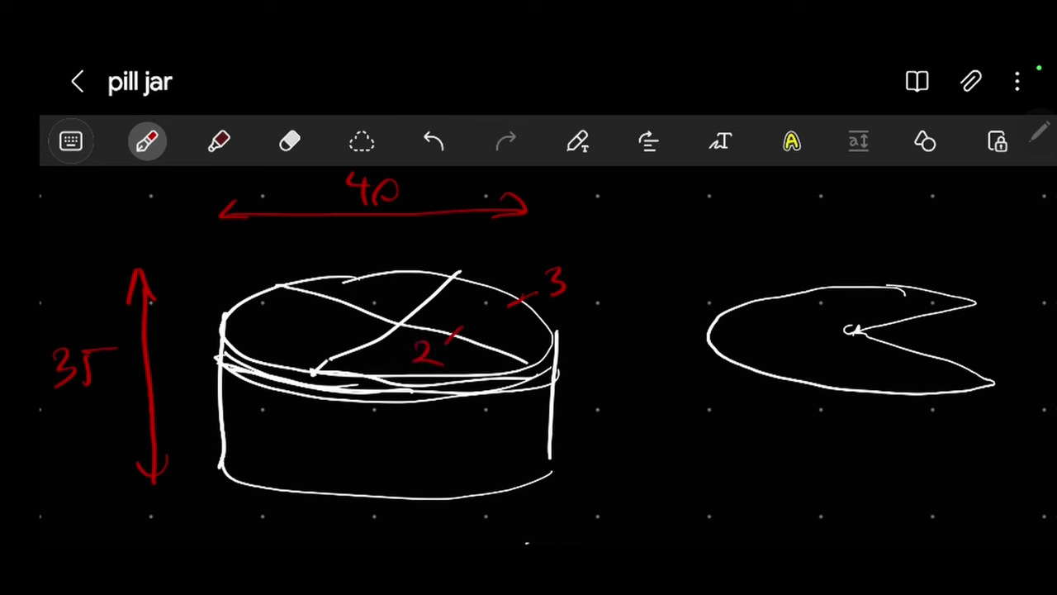
mouse_move(842, 363)
mouse_down()
mouse_move(836, 394)
mouse_move(864, 418)
mouse_up()
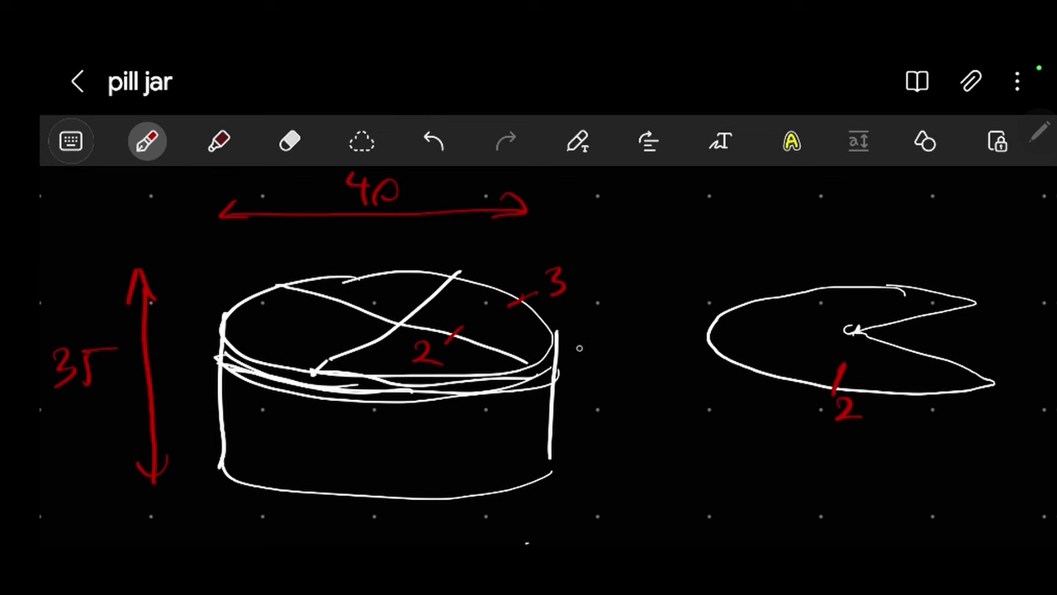
mouse_move(574, 345)
mouse_down()
mouse_move(577, 376)
mouse_move(617, 360)
mouse_move(583, 347)
mouse_up()
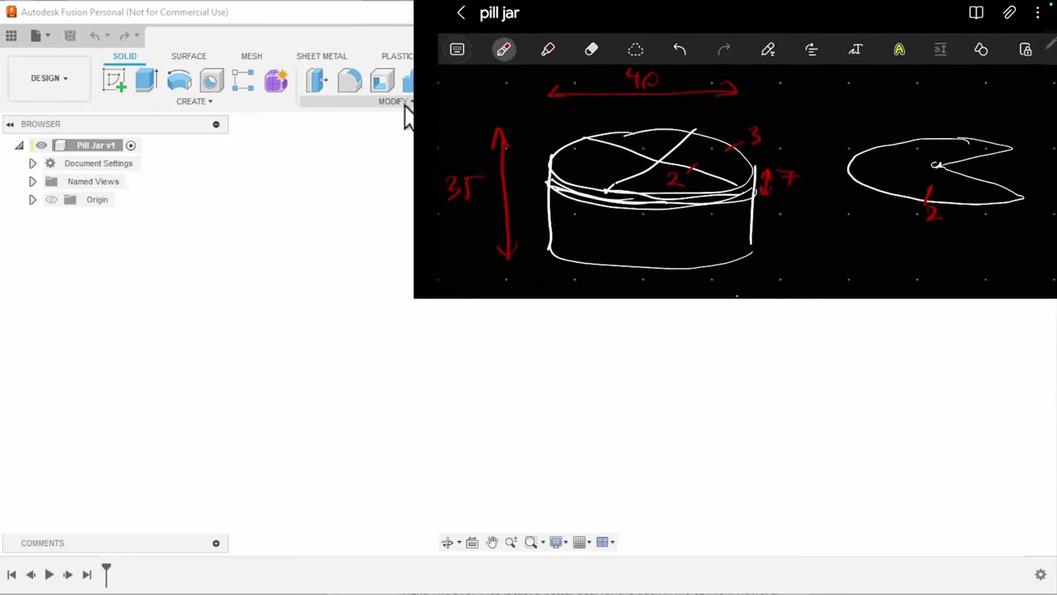
- In Change Parameters, add user parameter dJar set to 40 mm
click(400, 102)
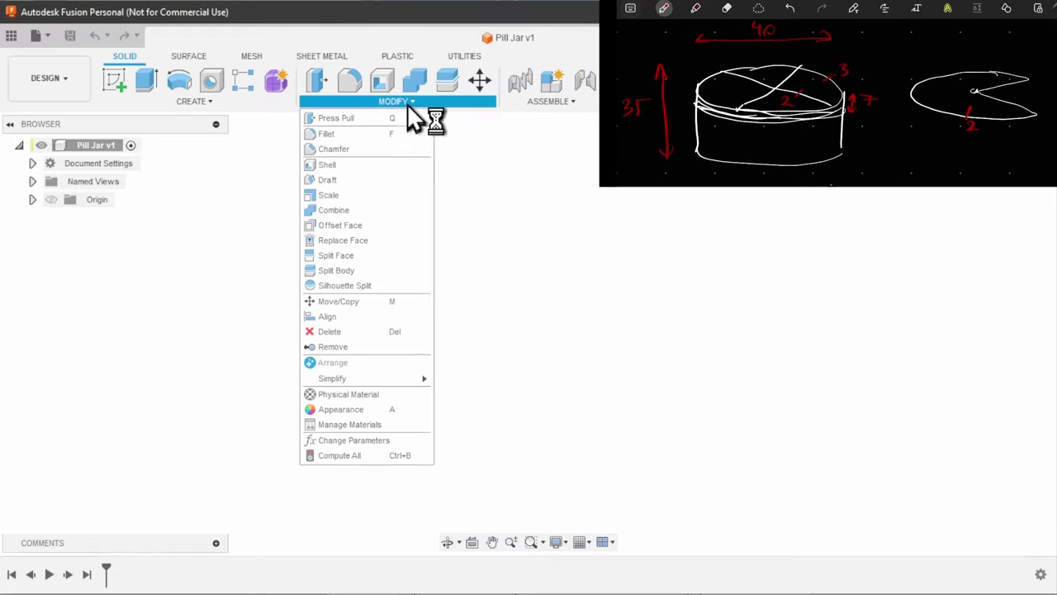
click(399, 442)
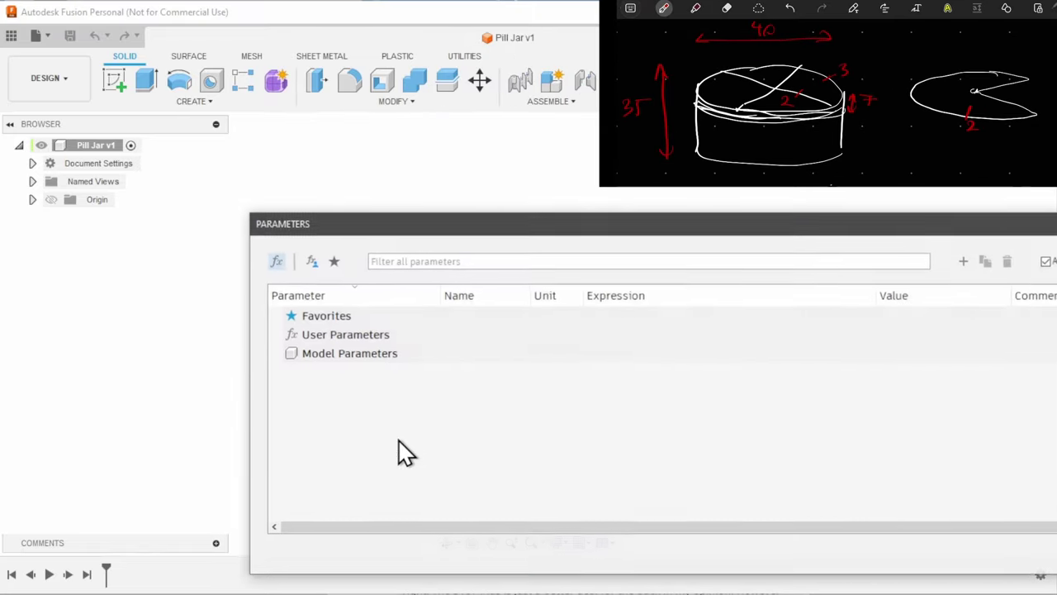
click(964, 260)
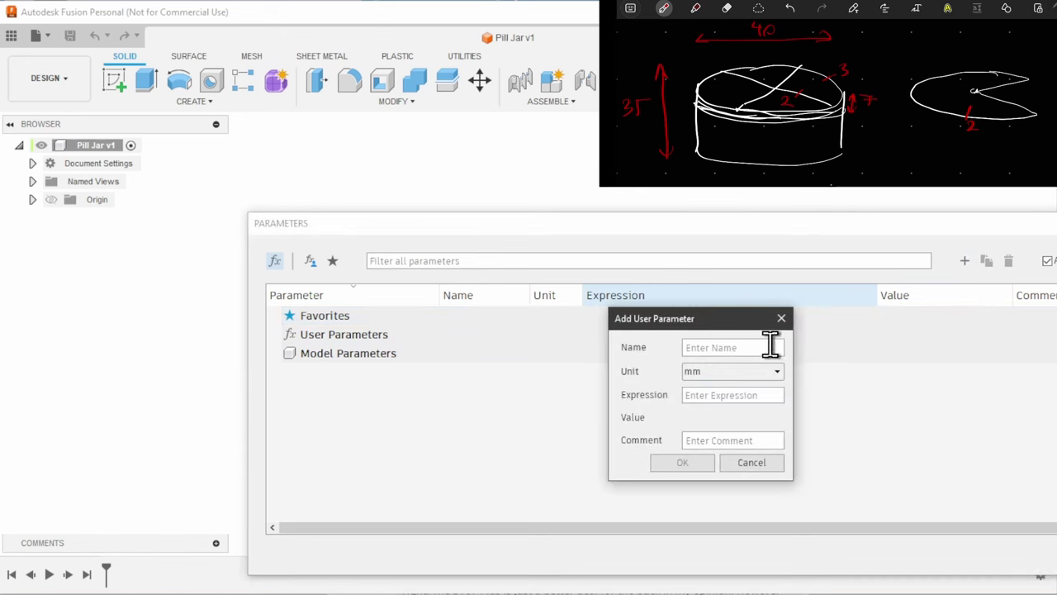
text(dJar)
click(748, 394)
text(40)
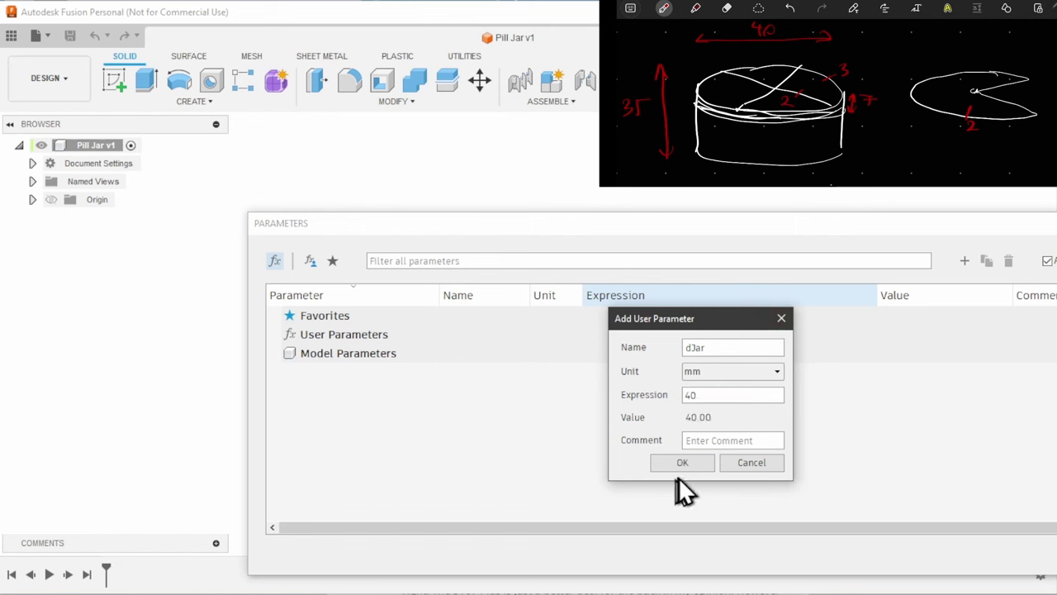
click(680, 468)
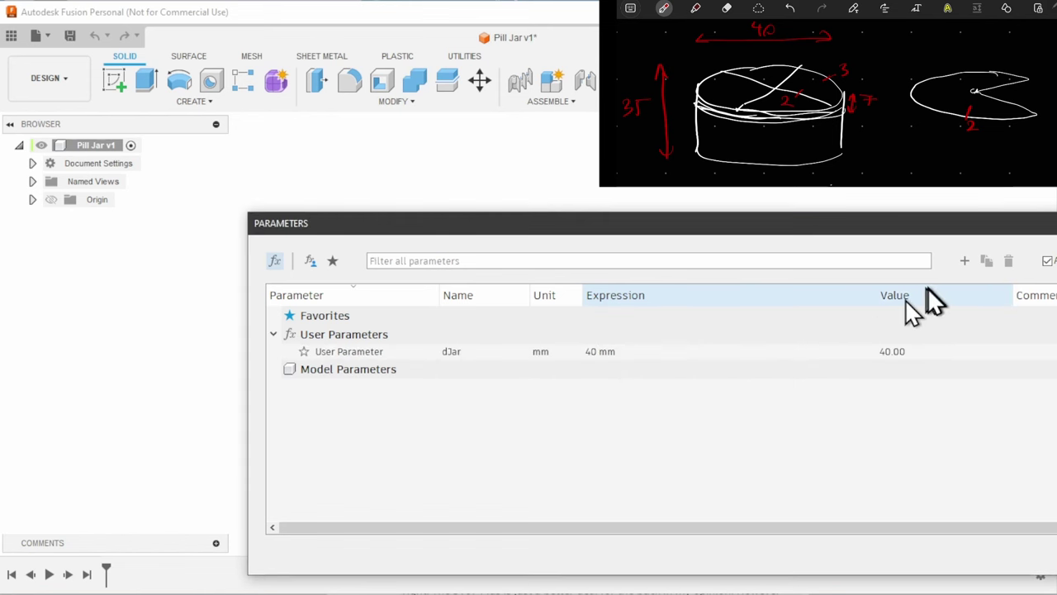
- Add user parameters height = 35 mm and wall = 3 mm
click(963, 262)
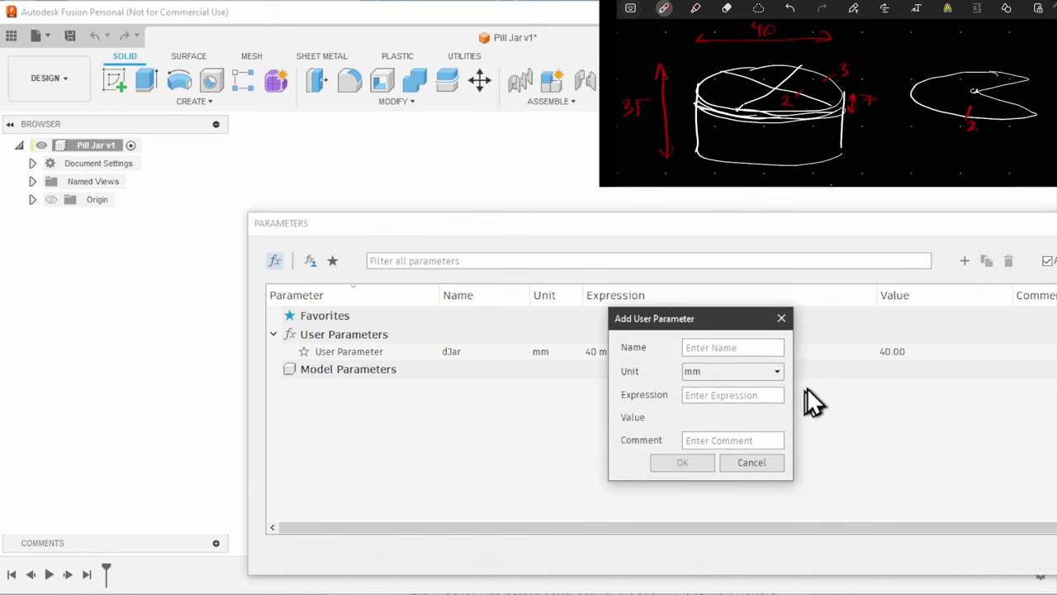
text(height)
click(720, 395)
text(35)
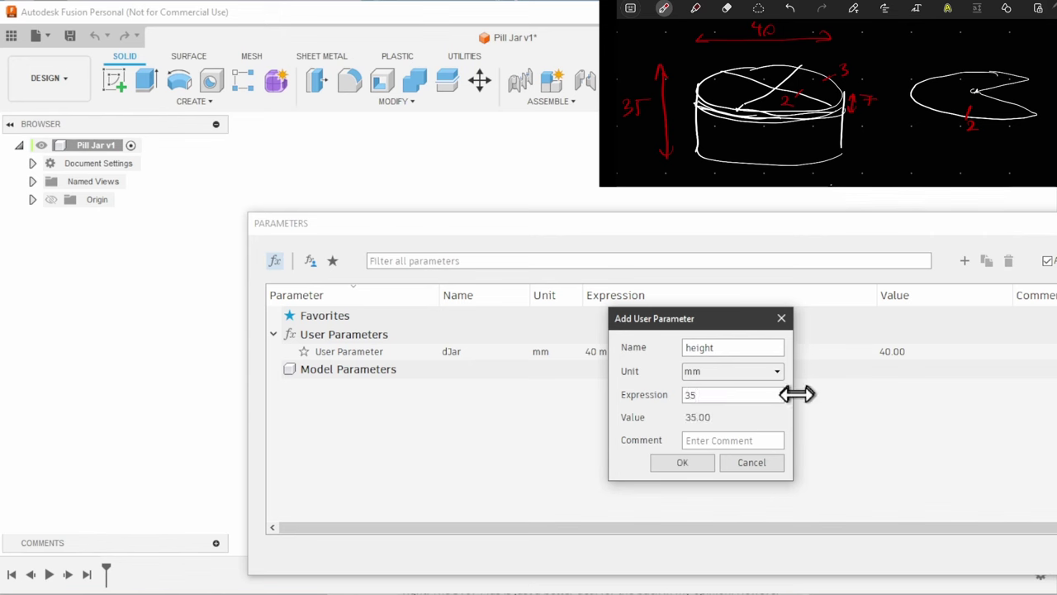
click(672, 462)
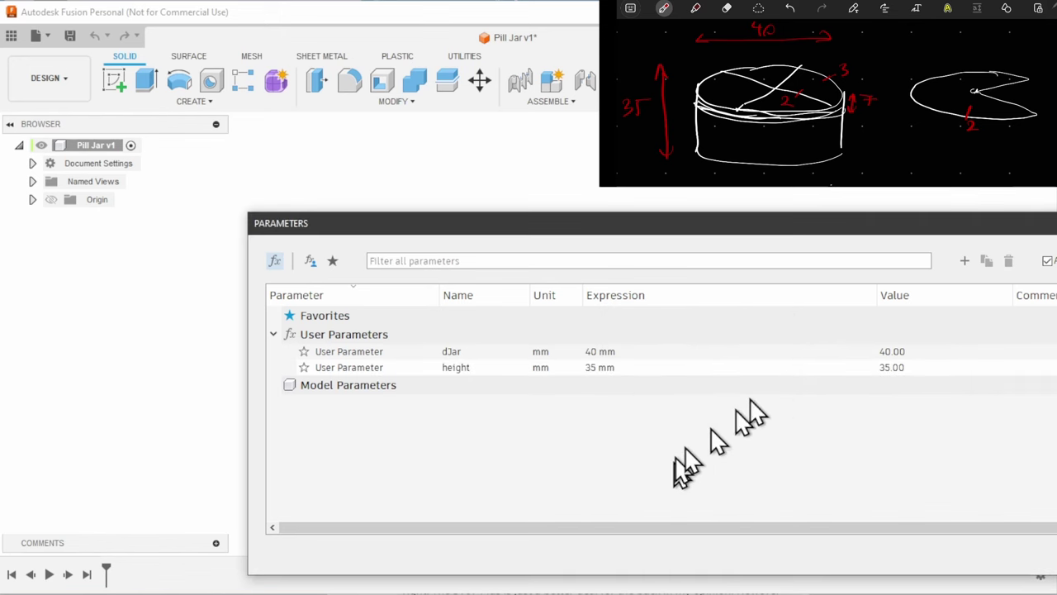
click(963, 261)
text(wall)
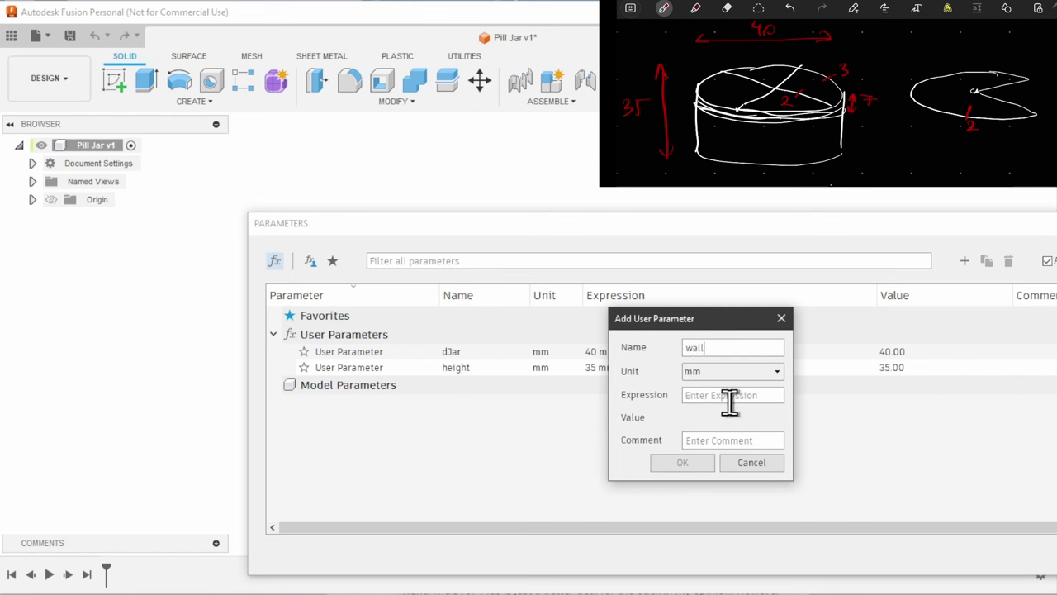
click(735, 395)
text(3)
click(704, 462)
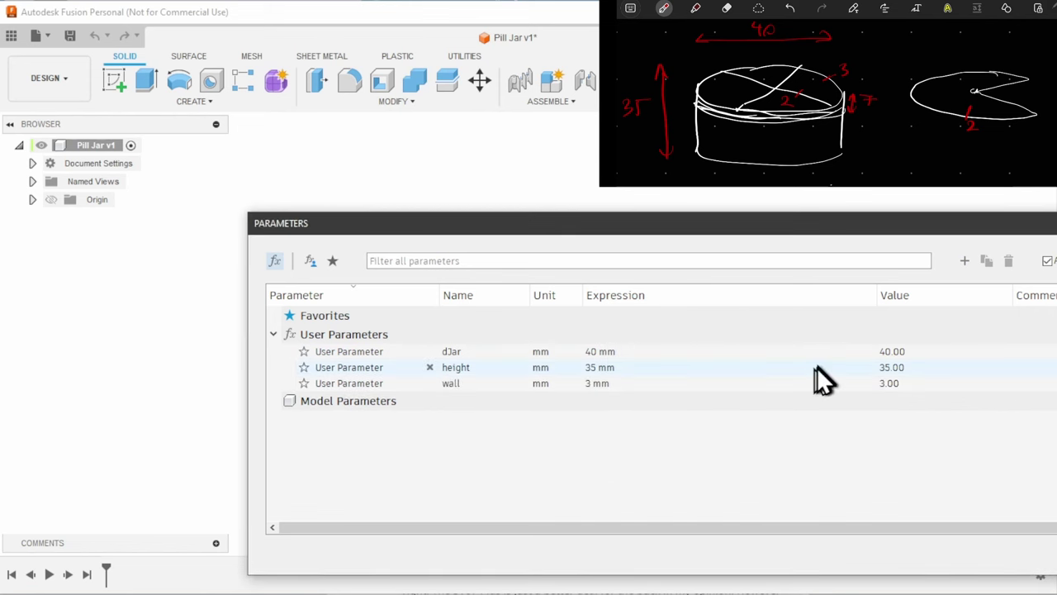
- Add user parameters thread = 7 mm and wDivider = 2 mm
click(964, 260)
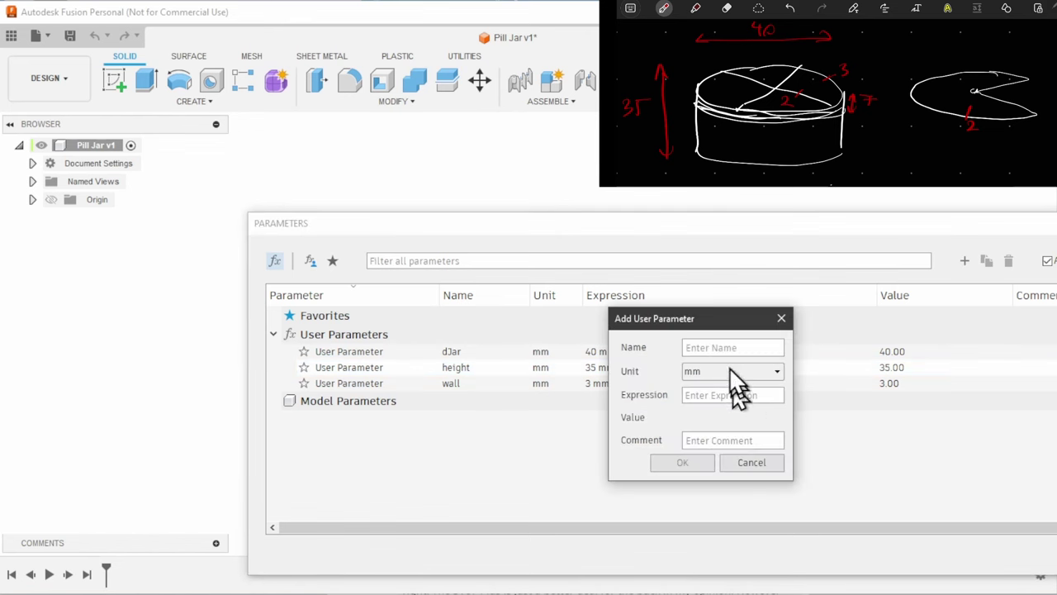
text(thread)
click(732, 394)
text(7)
click(671, 461)
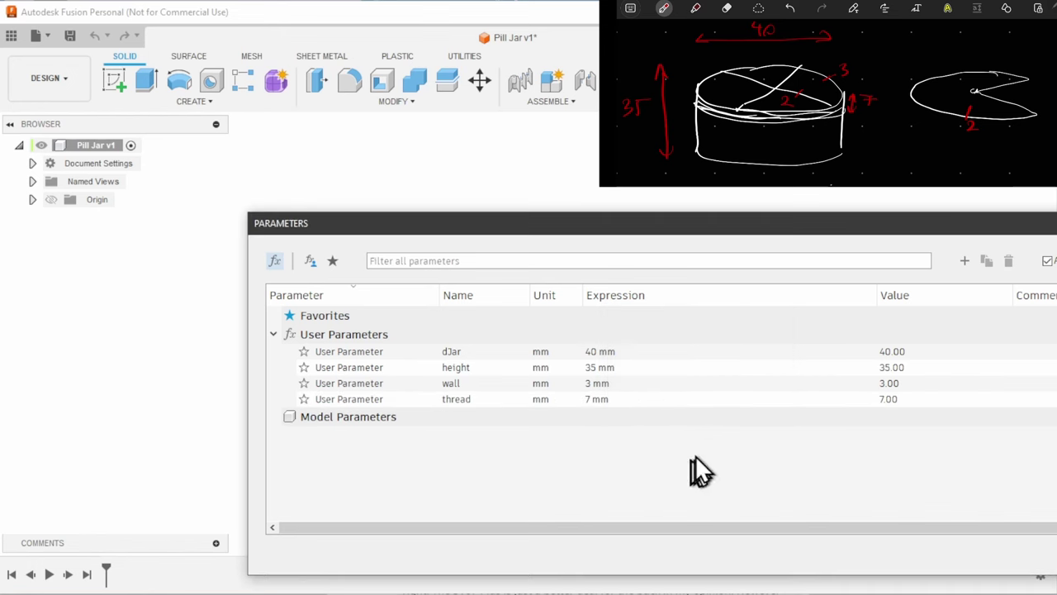
click(965, 260)
text(di)
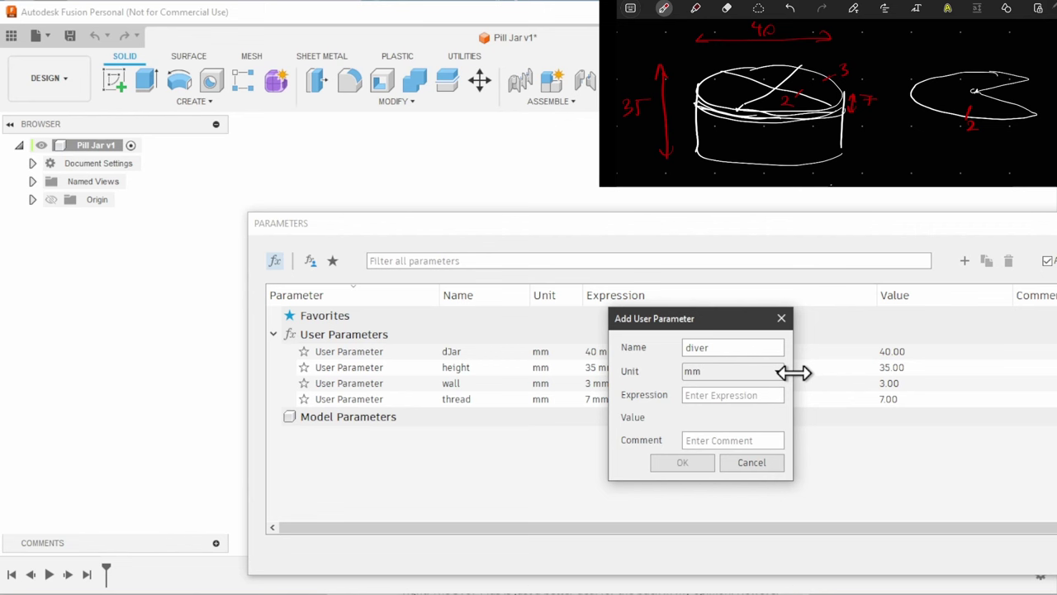
text(ve)
key(BackSpace)
key(BackSpace)
key(BackSpace)
key(BackSpace)
text(w)
click(739, 394)
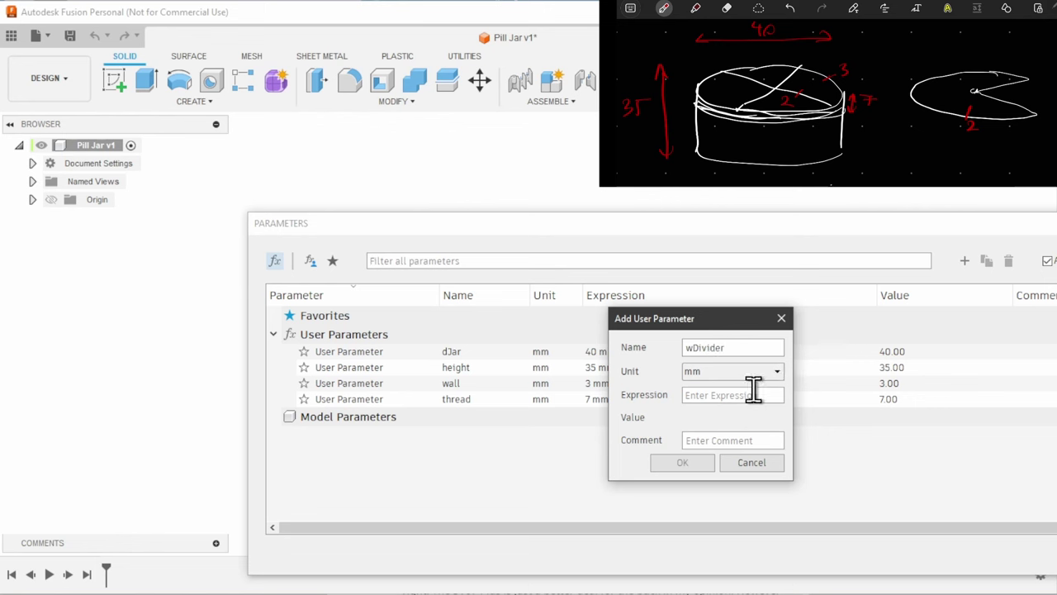
text(2)
click(679, 461)
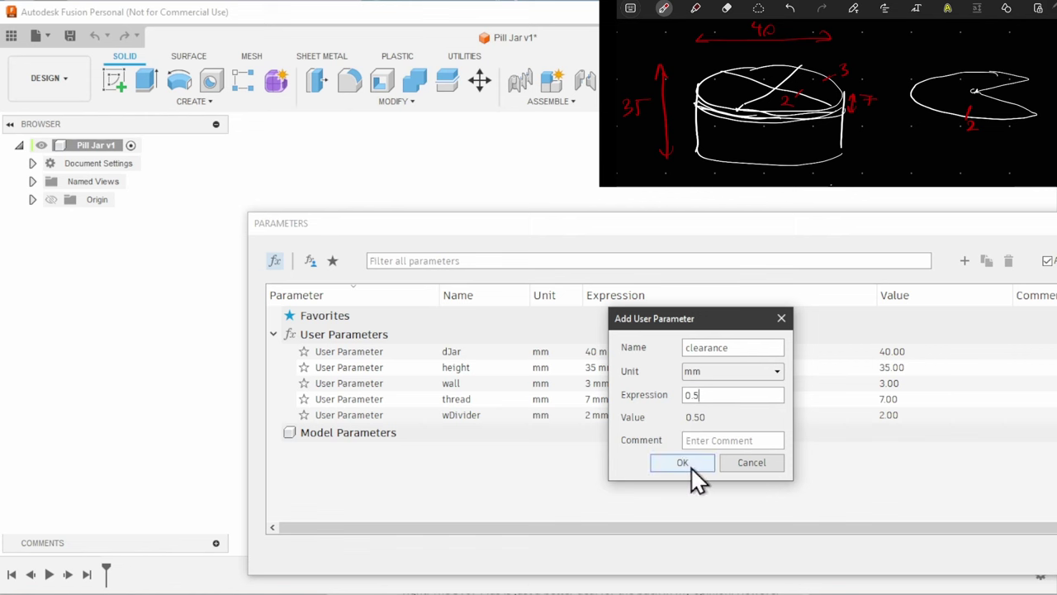
- Confirm clearance at 0.5 mm and add shaft set to 5 mm
click(682, 462)
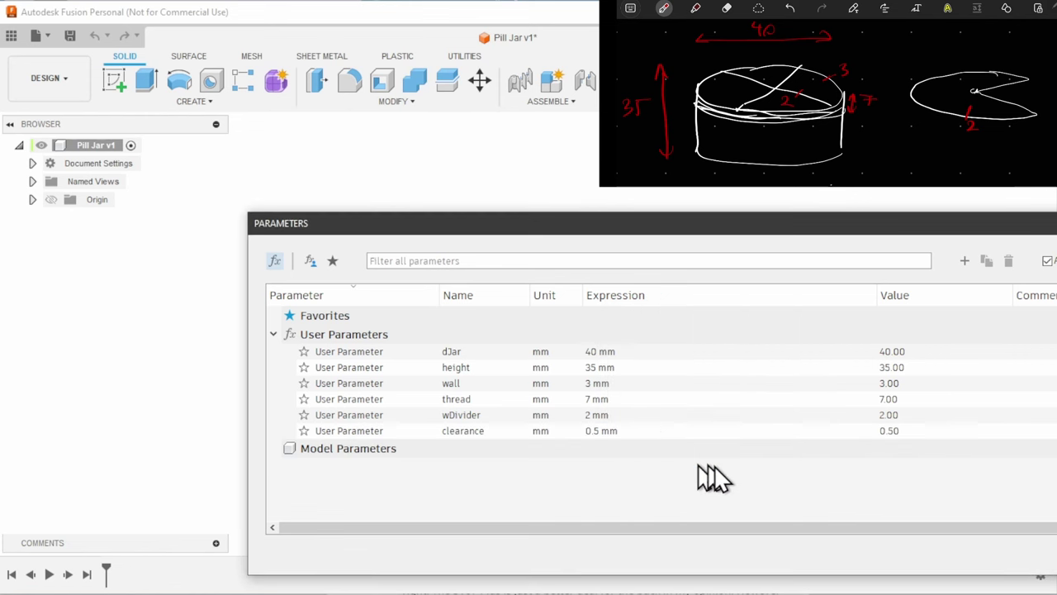
click(964, 260)
text(shaft)
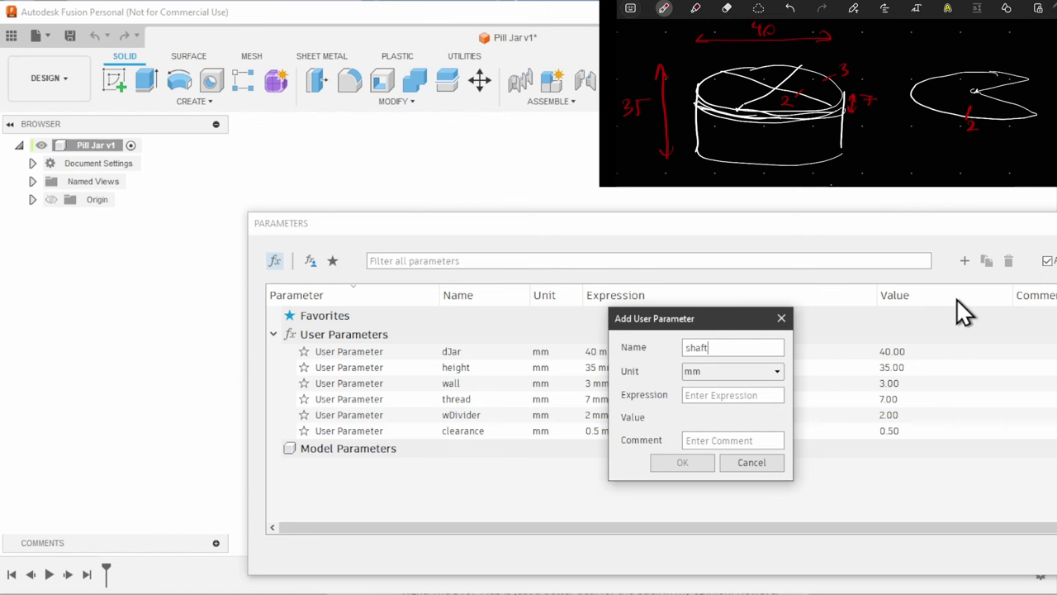
click(764, 395)
text(5)
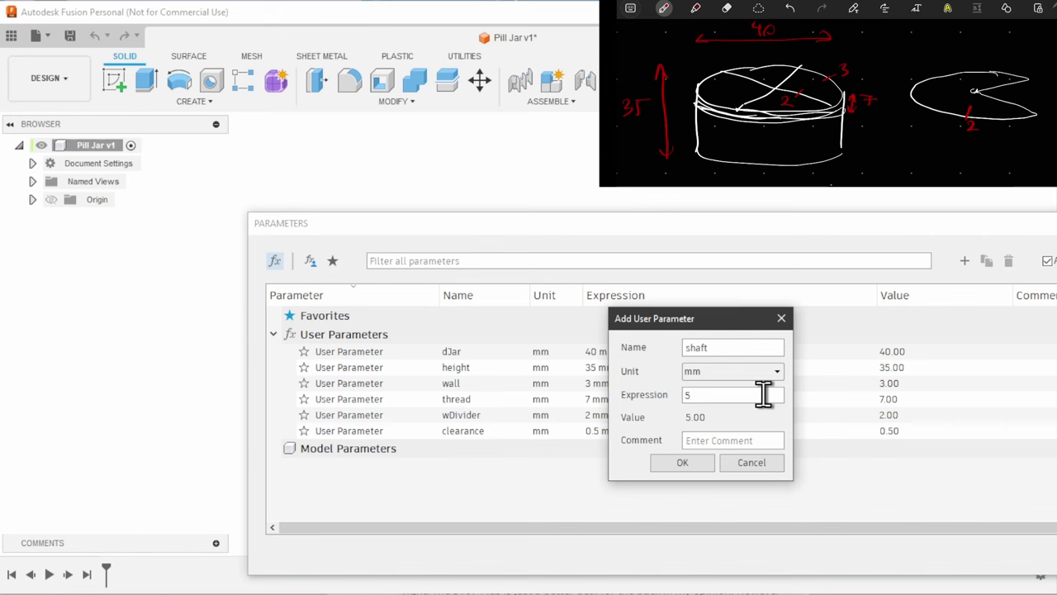
click(695, 463)
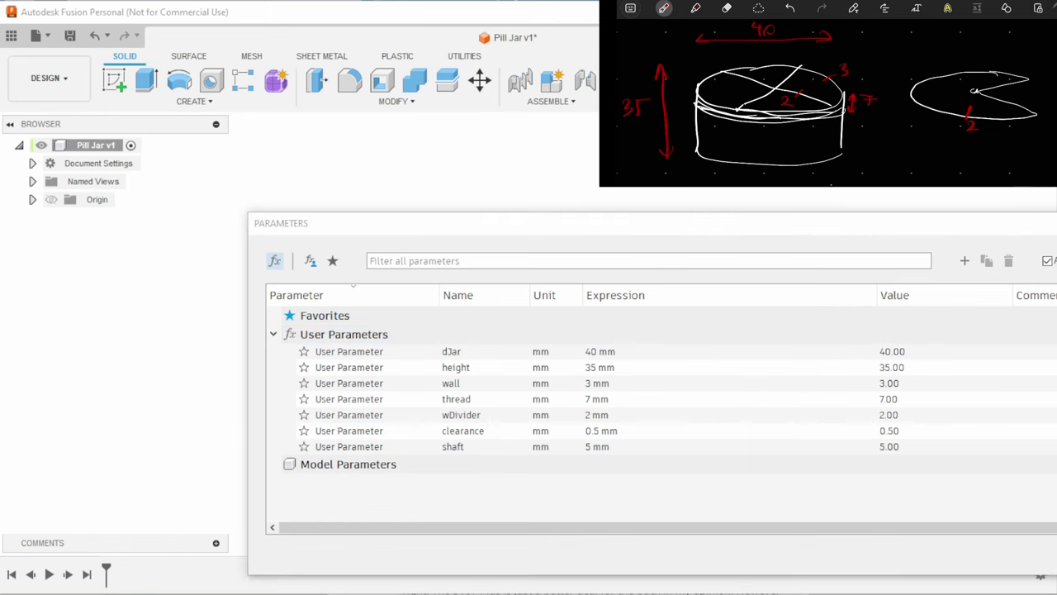
- Add parameter hJar with expression height-wall (32 mm)
click(964, 260)
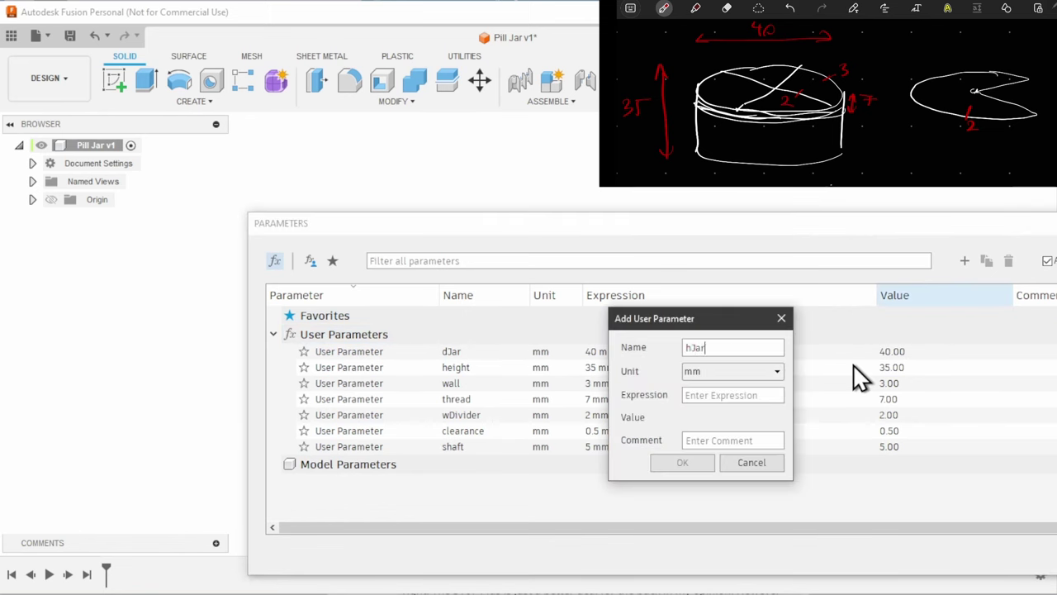
click(741, 395)
text(height-wall)
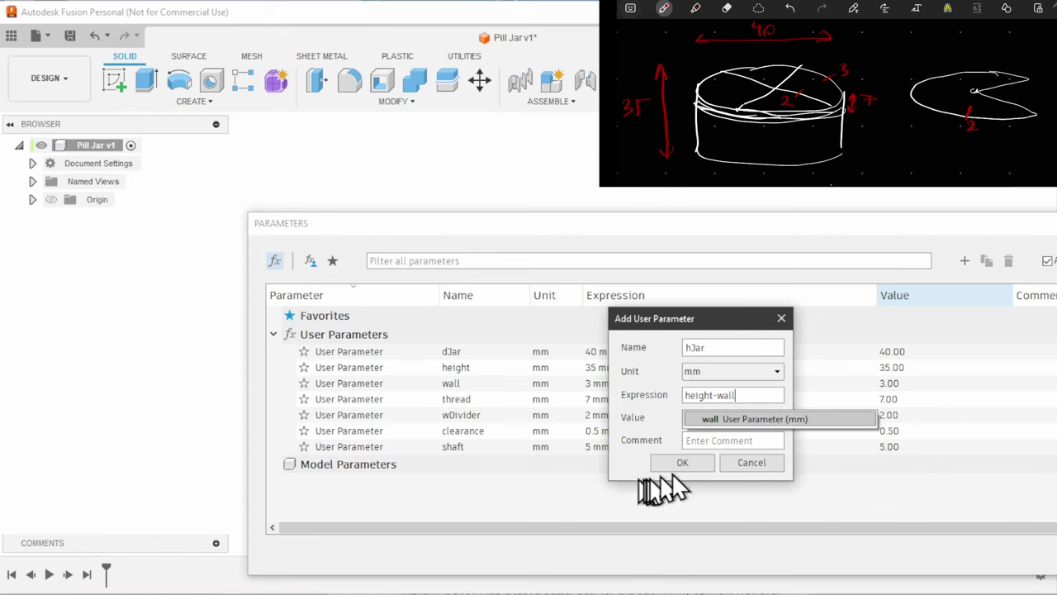
click(693, 463)
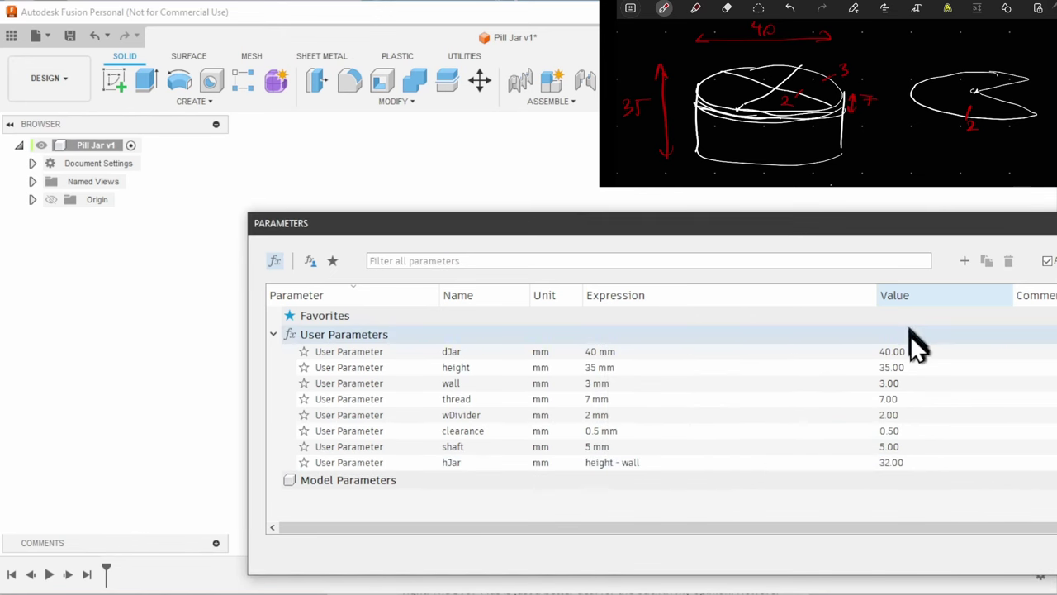
- Add parameter hLid with expression thread+wall (10 mm) and close the Parameters dialog
click(964, 260)
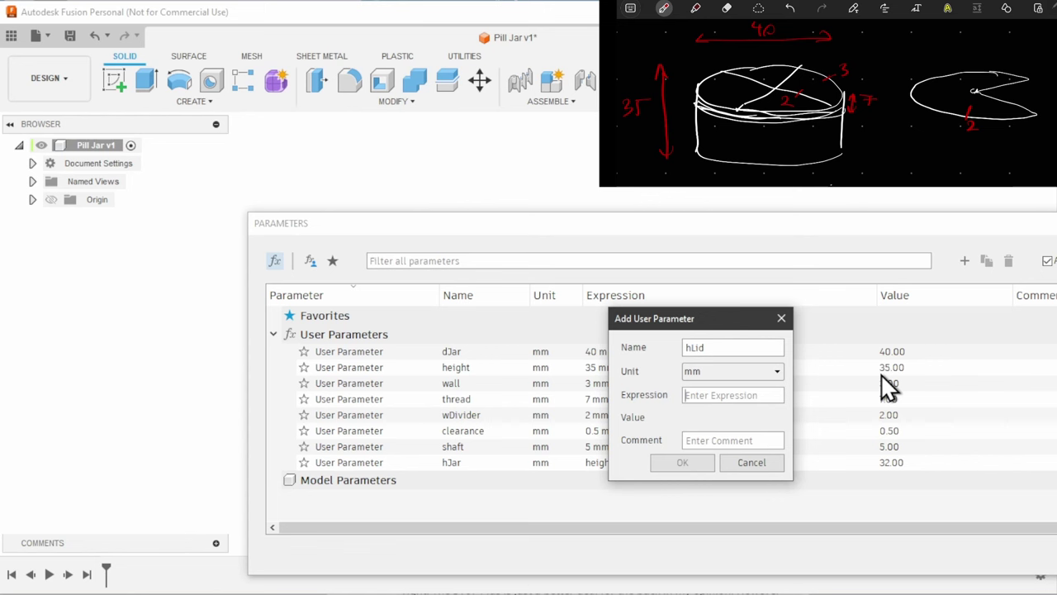
text(thread)
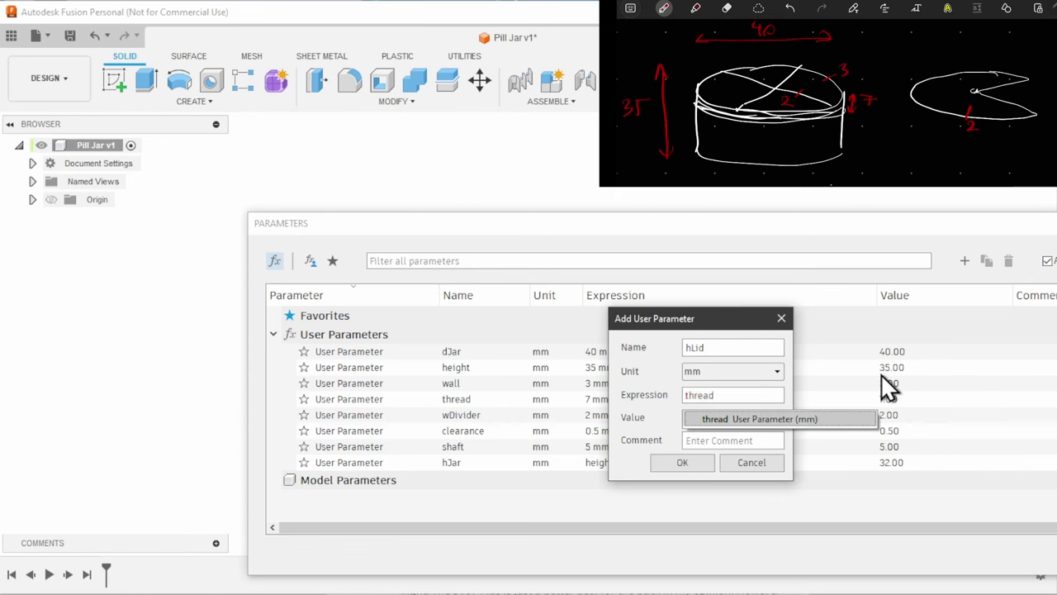
text(+wall)
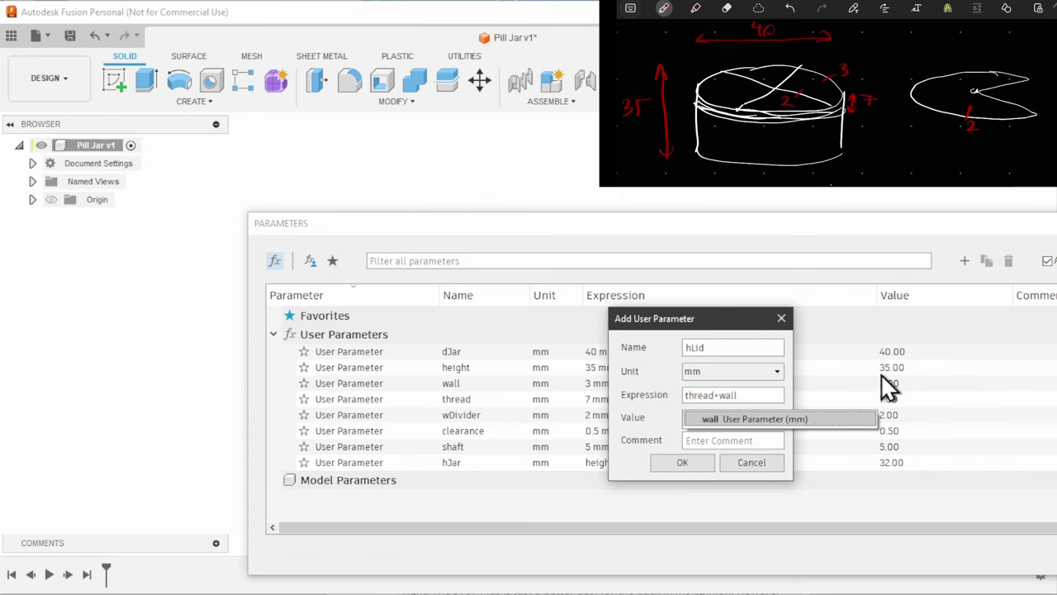
click(682, 463)
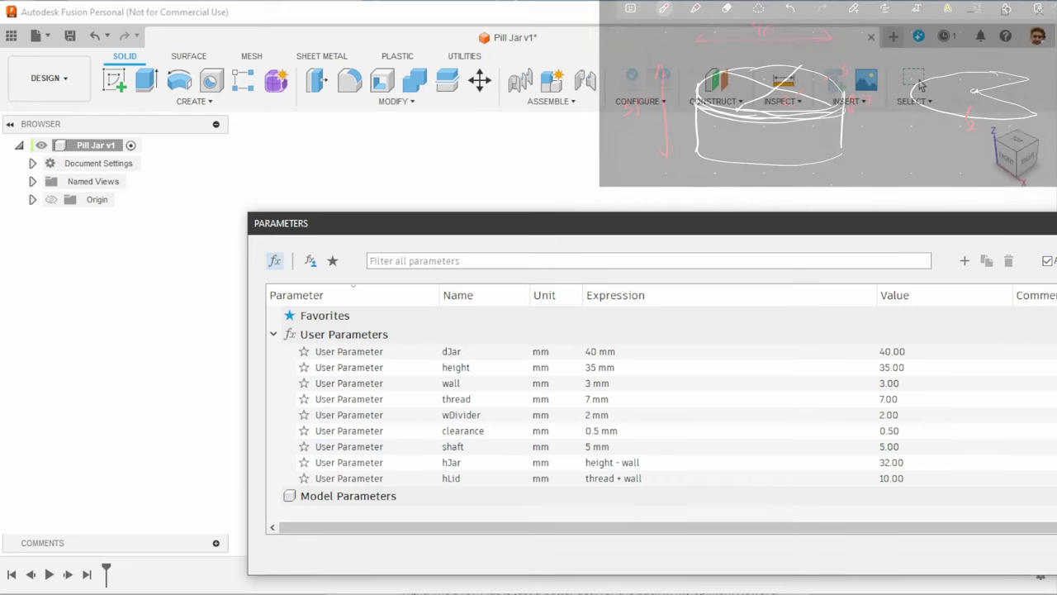
click(1056, 562)
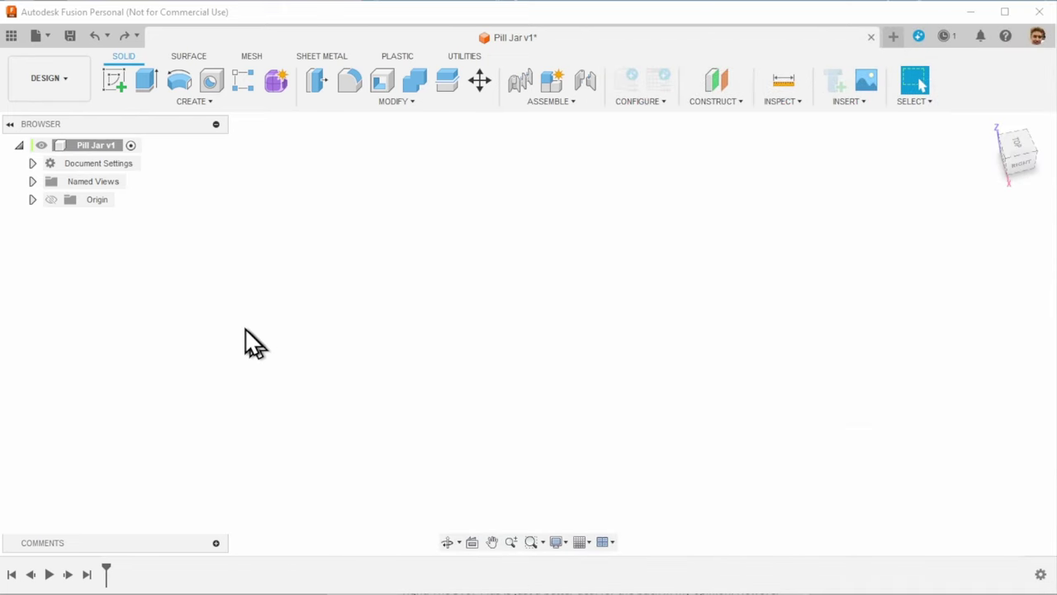
- With Pill Jar v1 selected, add a new component named Jar via Assemble > New Component
click(98, 147)
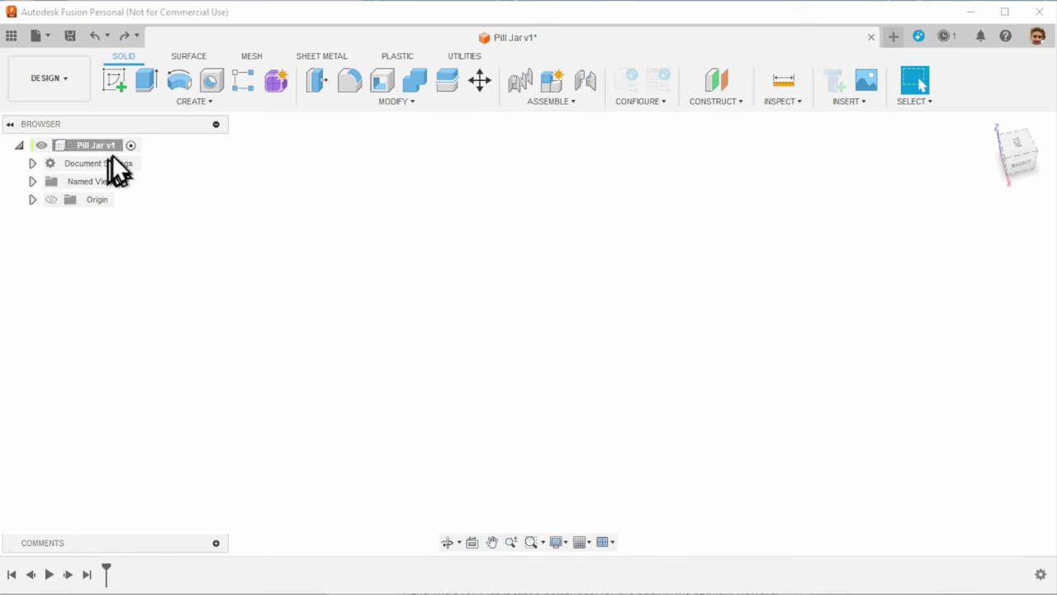
click(573, 106)
click(572, 122)
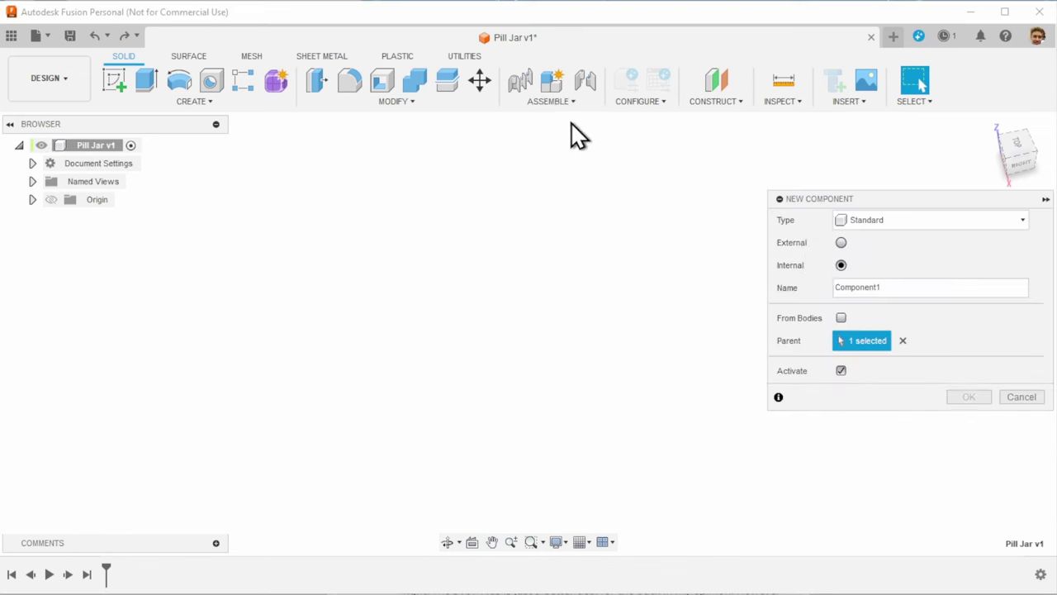
double_click(893, 288)
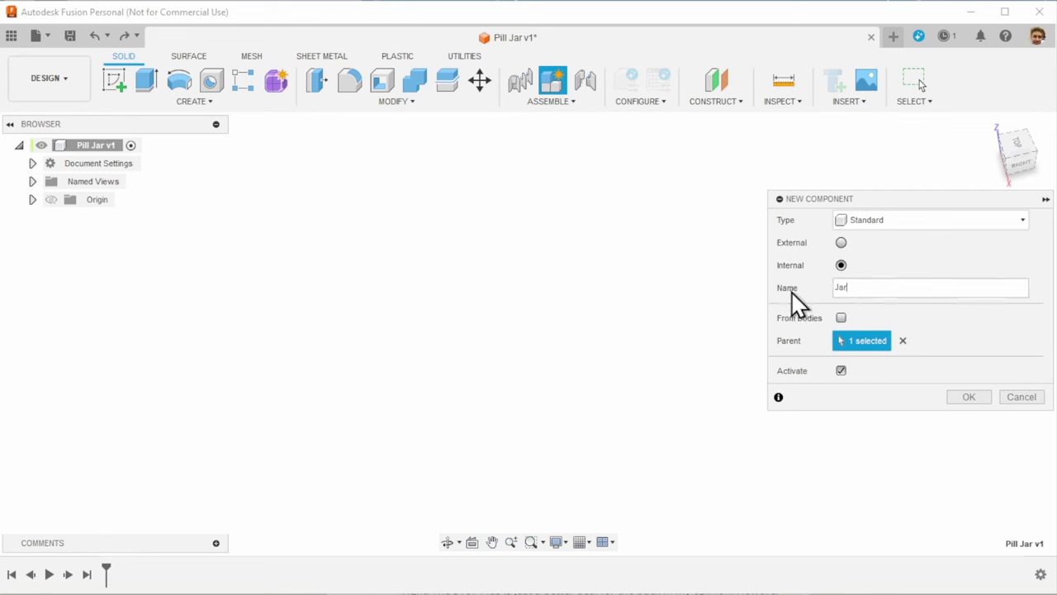
click(970, 397)
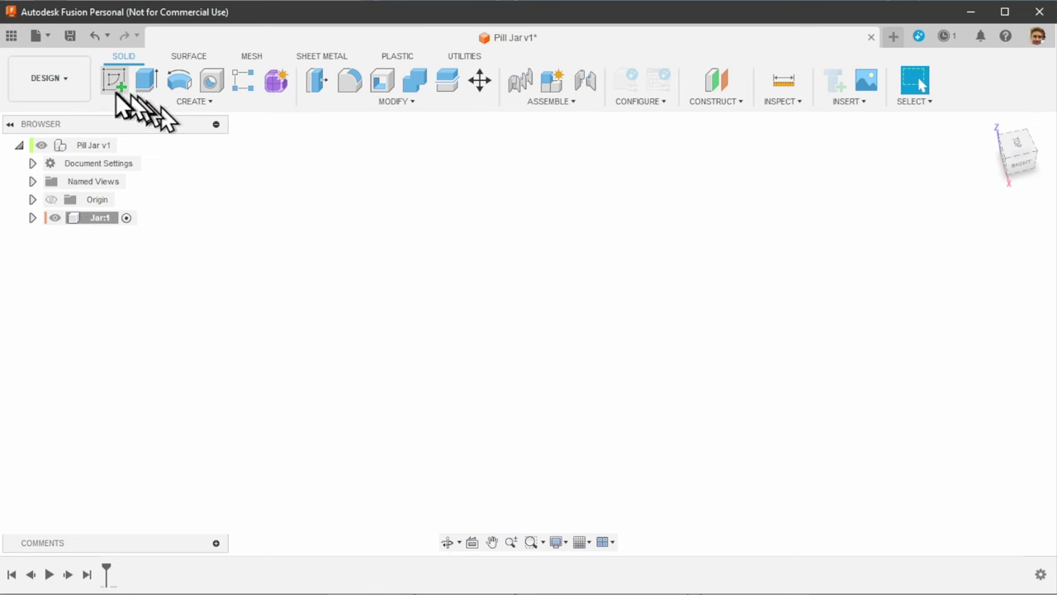
- Start a cylinder on the XY plane centred at the origin with diameter dJar
click(194, 101)
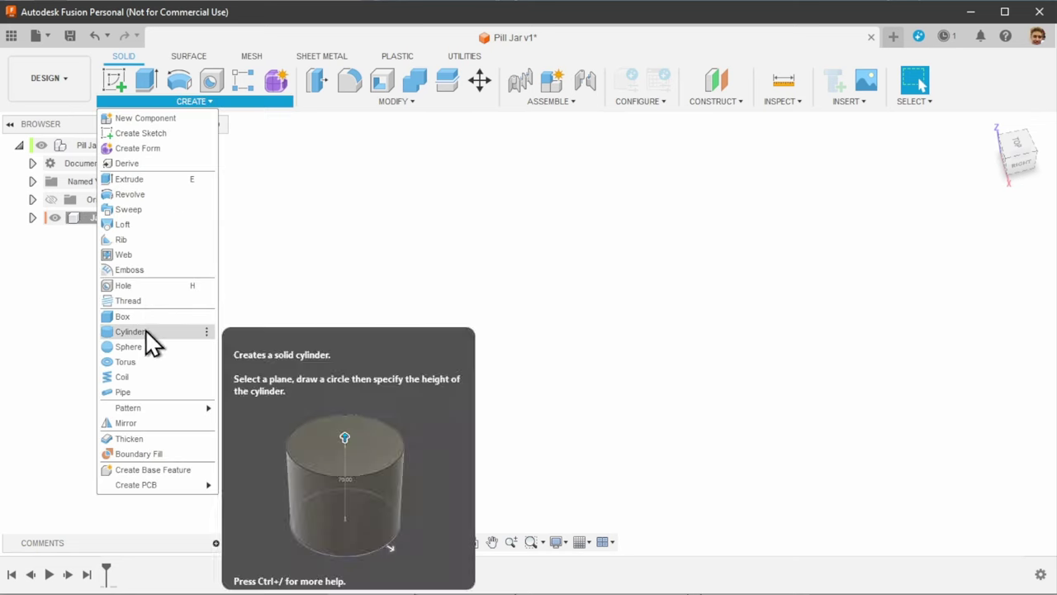
click(144, 331)
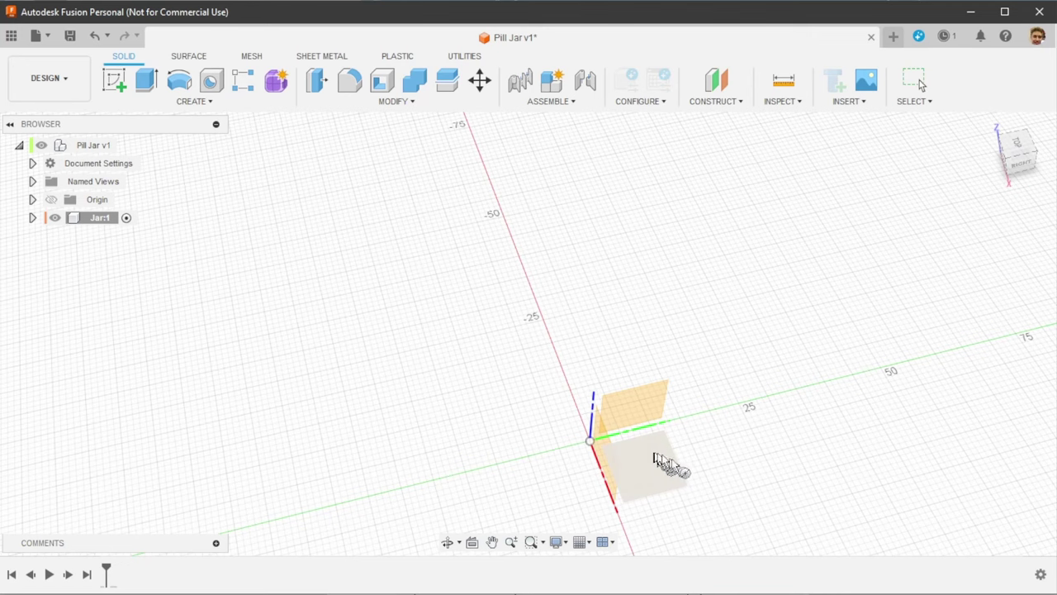
click(658, 469)
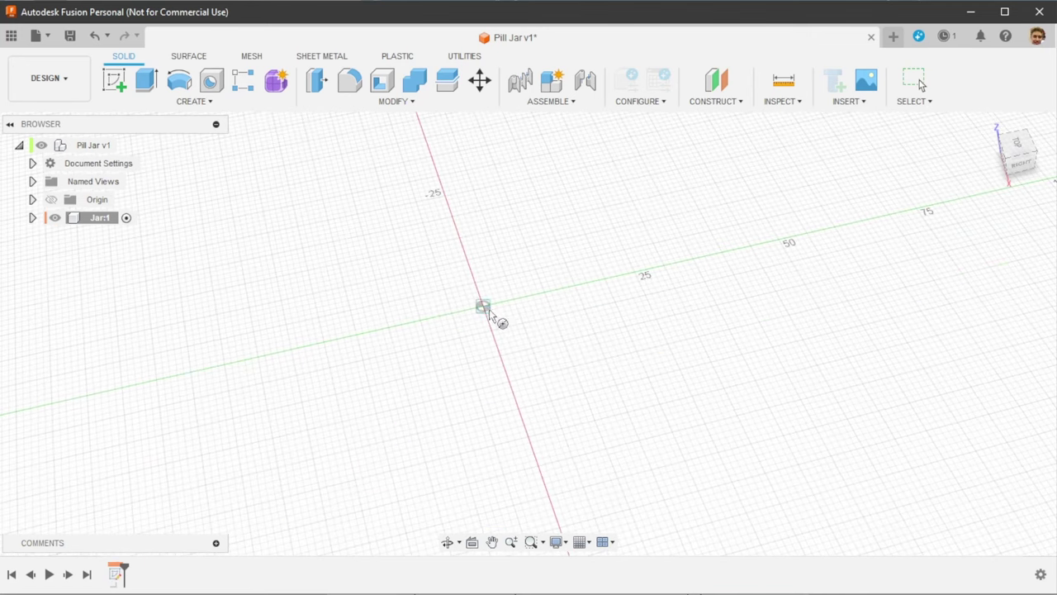
click(483, 307)
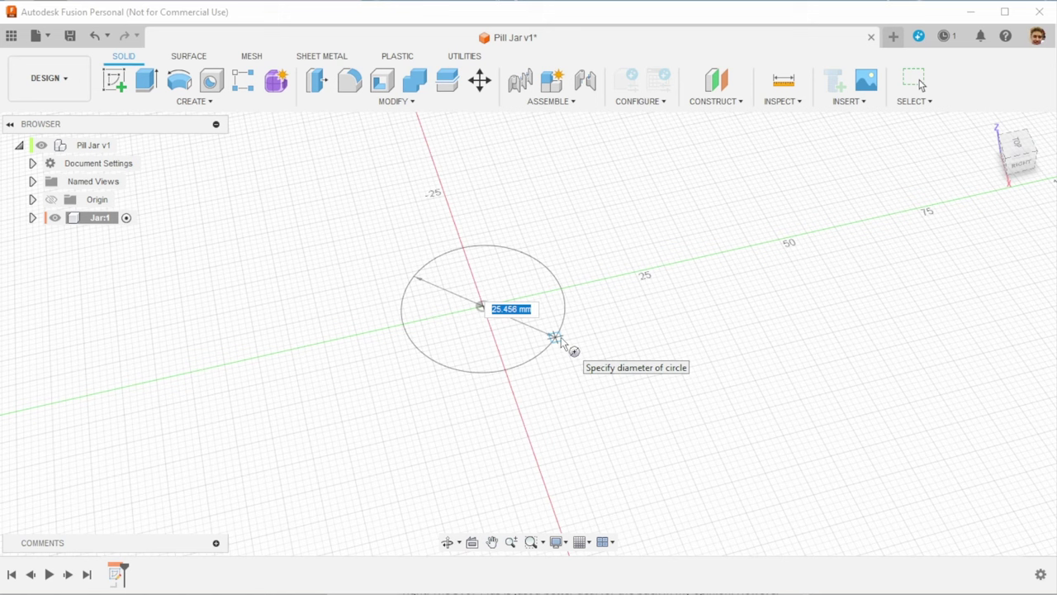
text(dJar)
key(Tab)
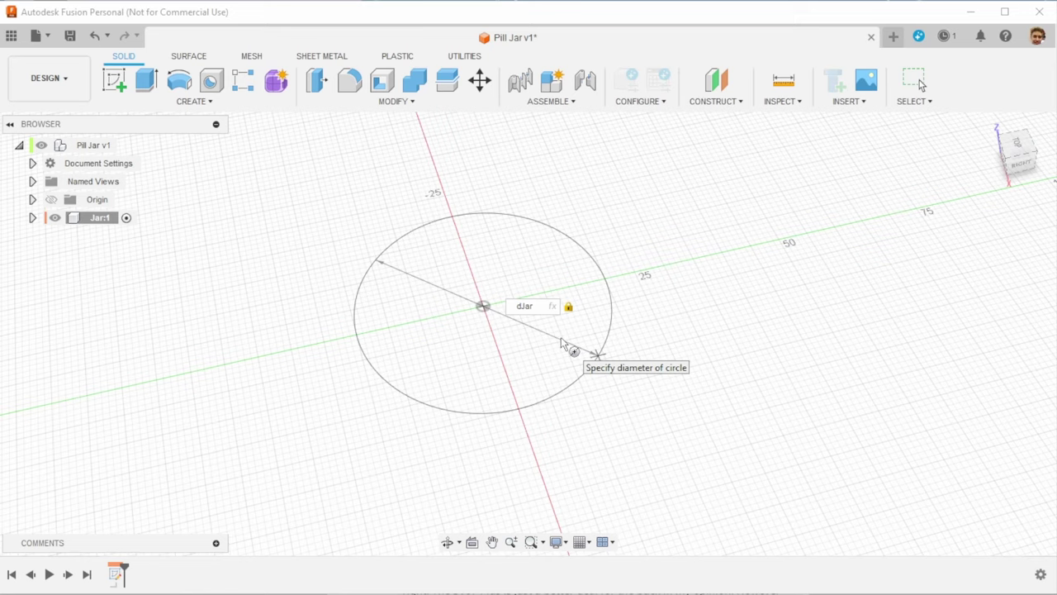
key(Return)
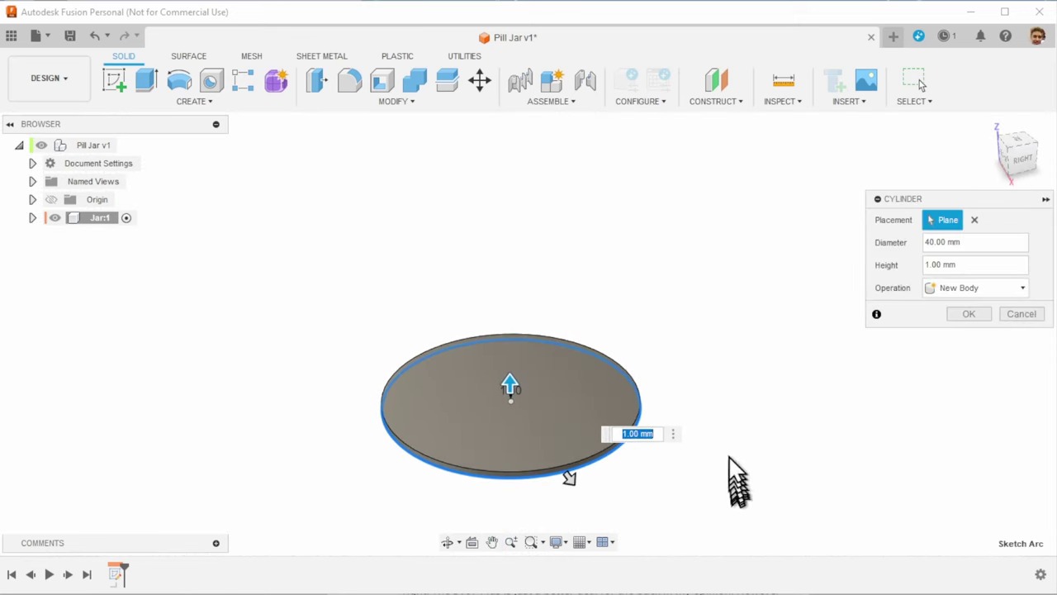
- Set the cylinder height to hJar (32 mm) and create it as a solid body
click(960, 266)
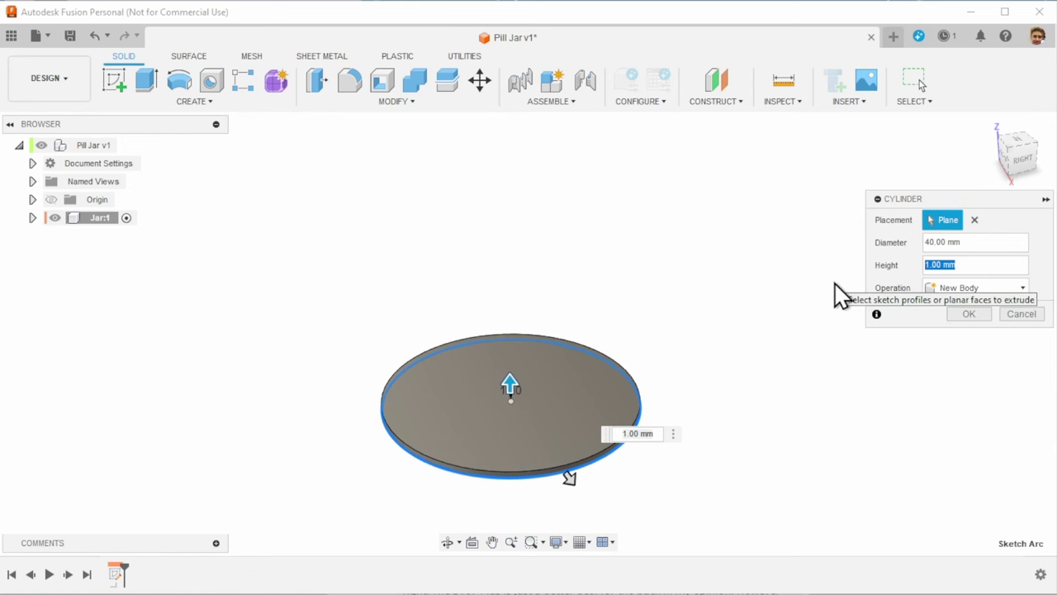
text(h)
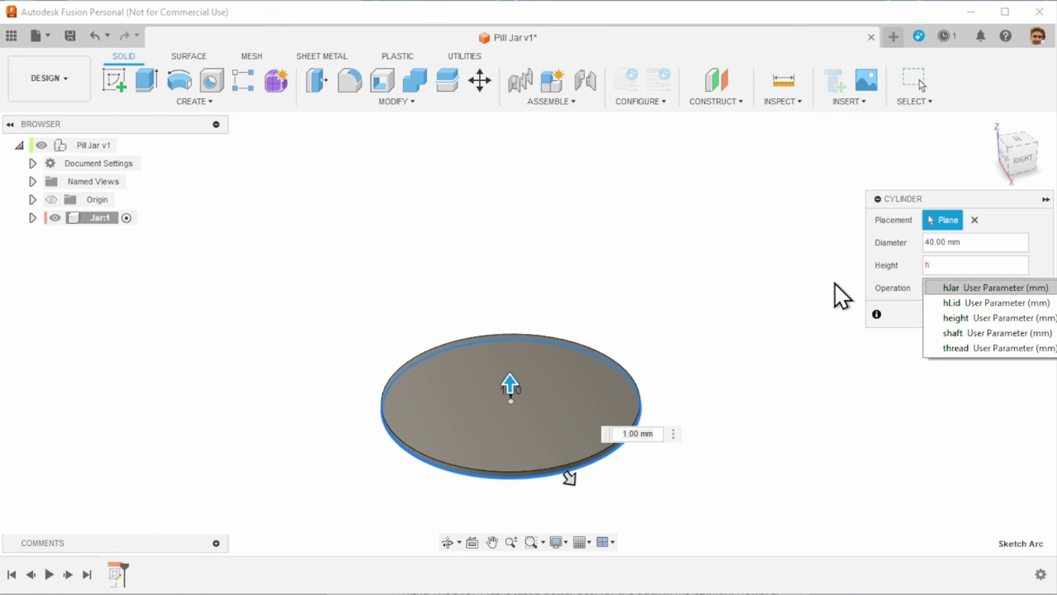
text(Jar)
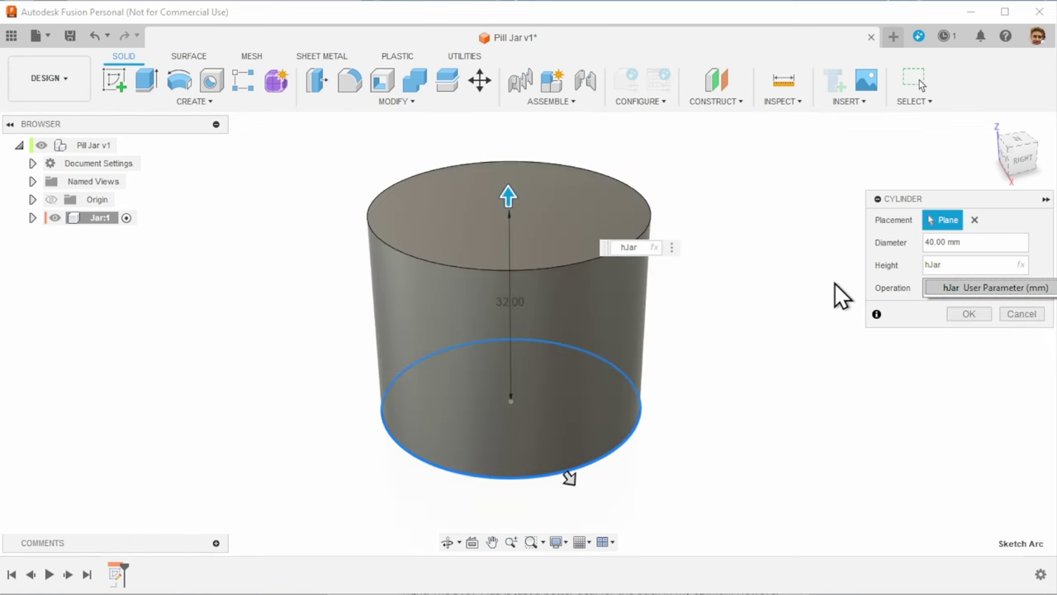
click(962, 315)
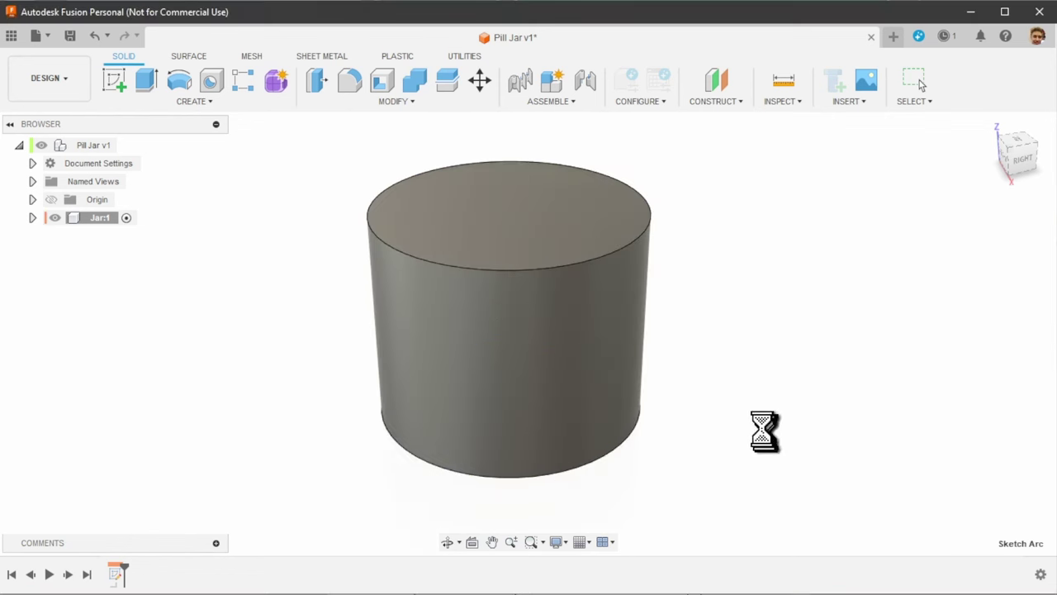
mouse_move(768, 395)
shift+middle_down()
mouse_move(743, 406)
mouse_move(680, 323)
mouse_move(698, 388)
mouse_move(691, 373)
mouse_move(670, 415)
mouse_move(668, 401)
shift+middle_up()
scroll(699, 383, up, 2)
scroll(702, 384, down, 4)
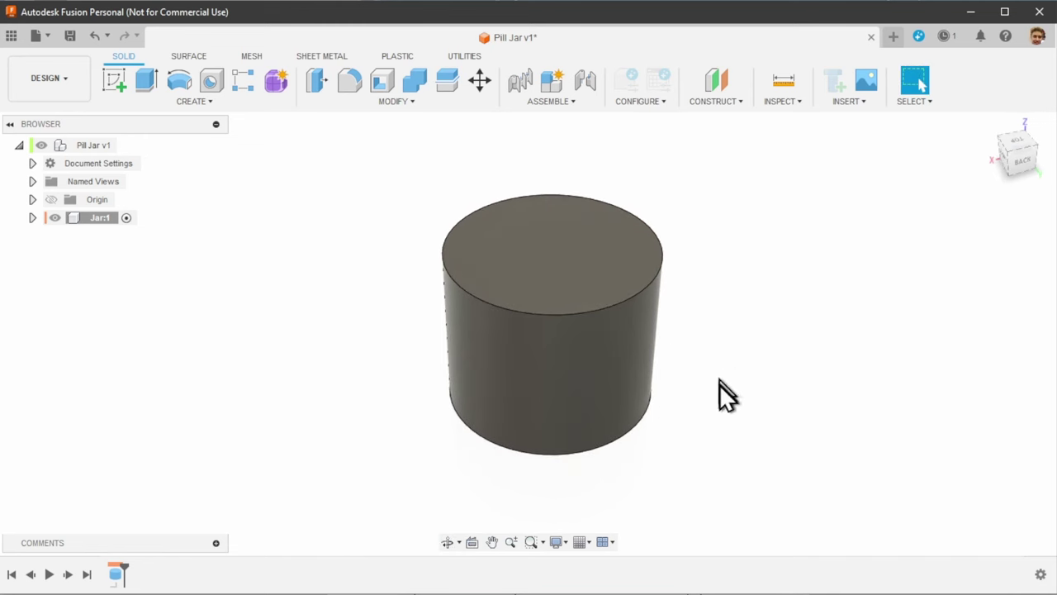
click(381, 81)
click(544, 263)
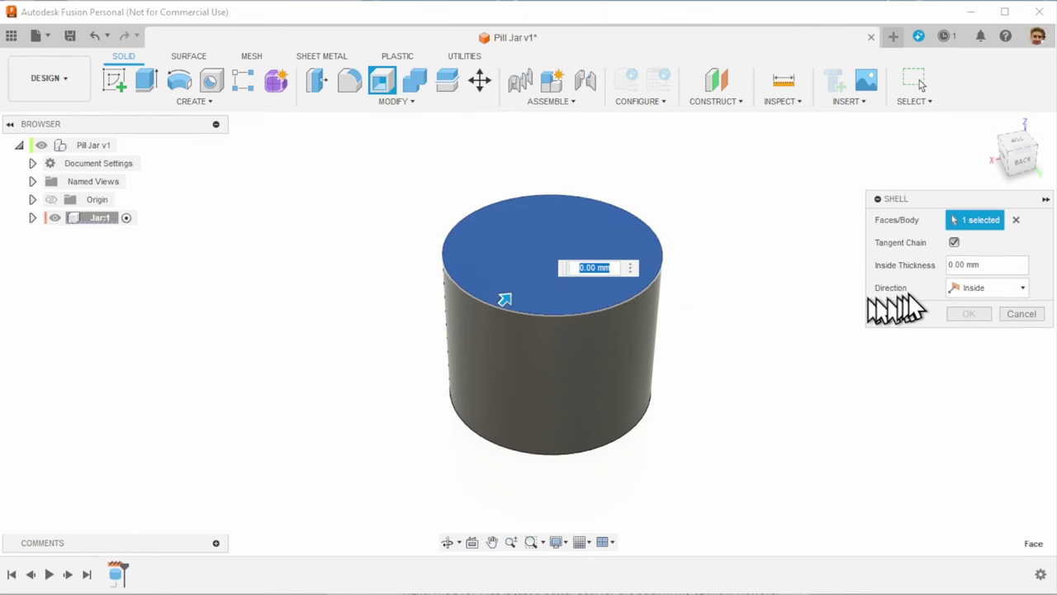
text(wall)
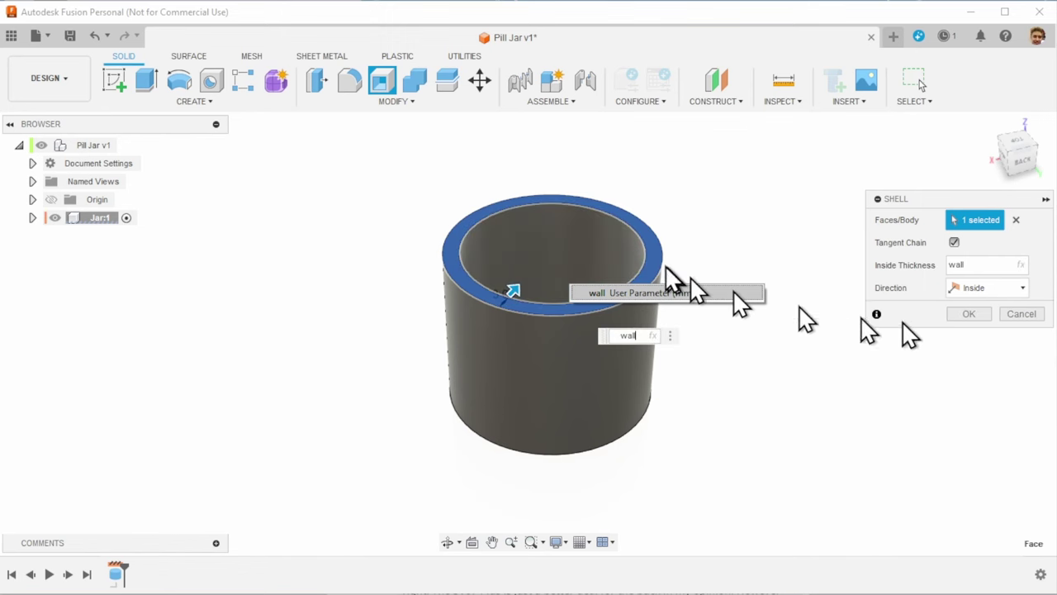
click(965, 323)
shift+middle_drag(862, 359, 850, 397)
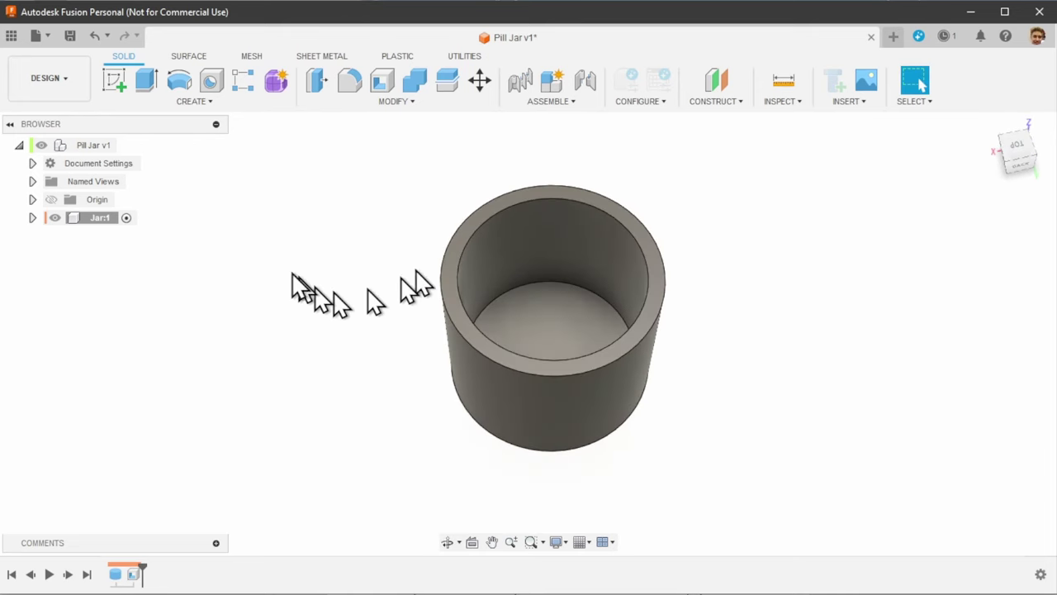
mouse_move(399, 324)
shift+middle_down()
mouse_move(391, 309)
mouse_move(394, 330)
shift+middle_up()
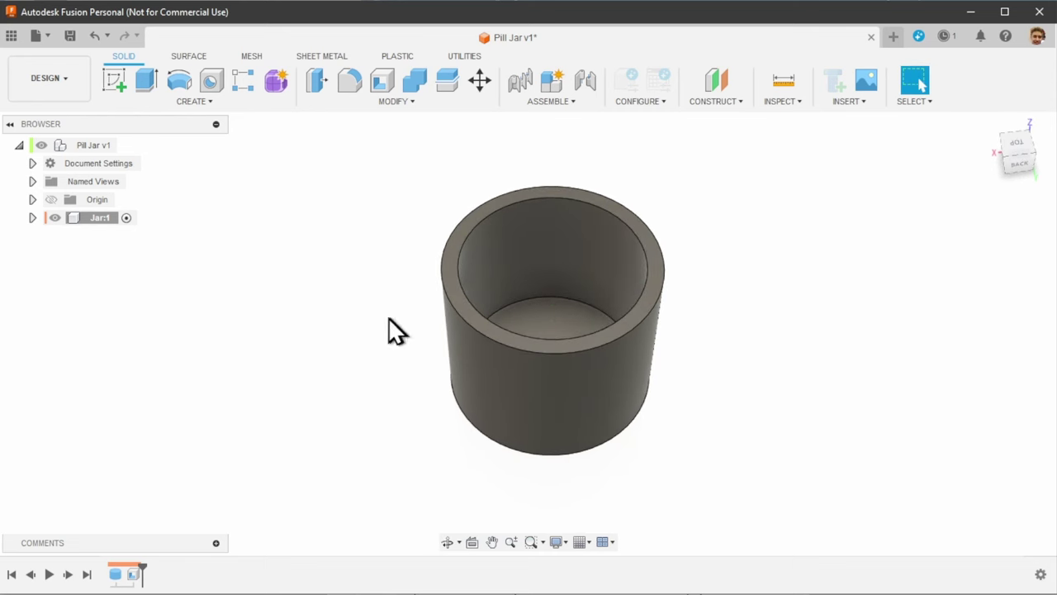
- Add a thread to the jar's outer face with Full Length off and length 'thread'
click(215, 103)
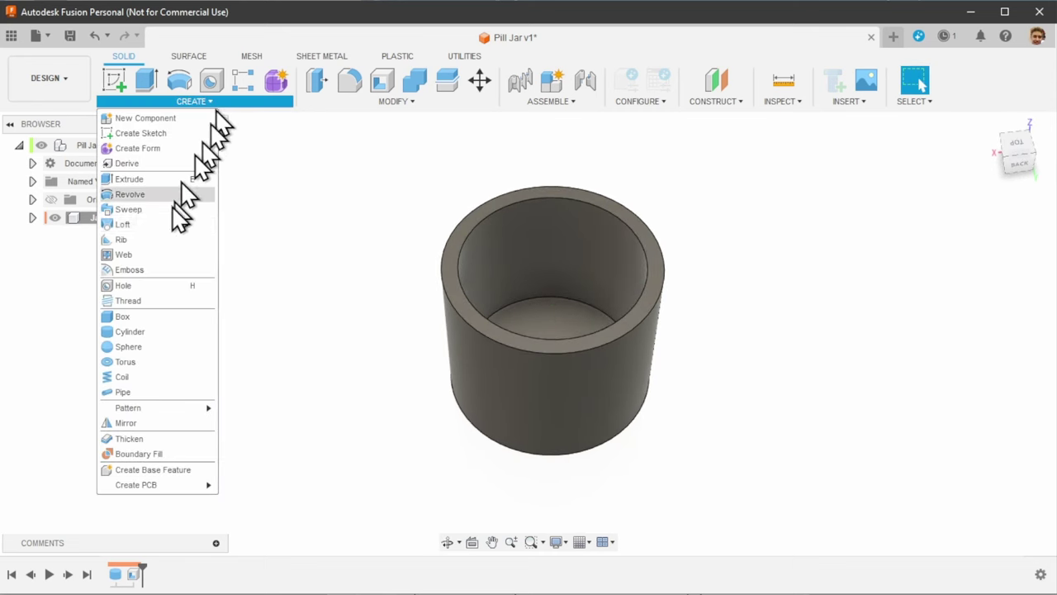
click(128, 301)
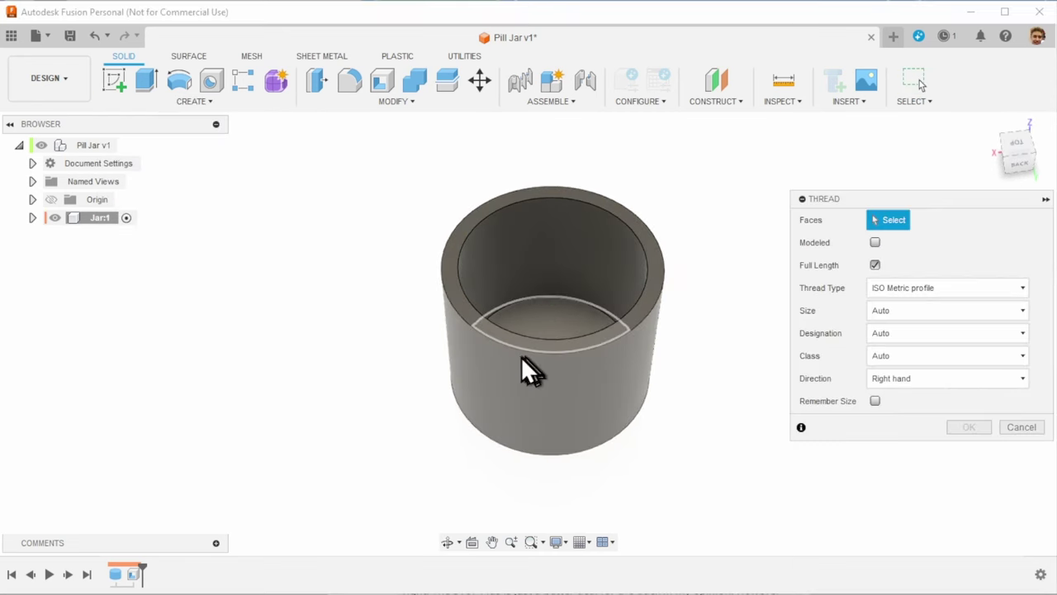
click(541, 378)
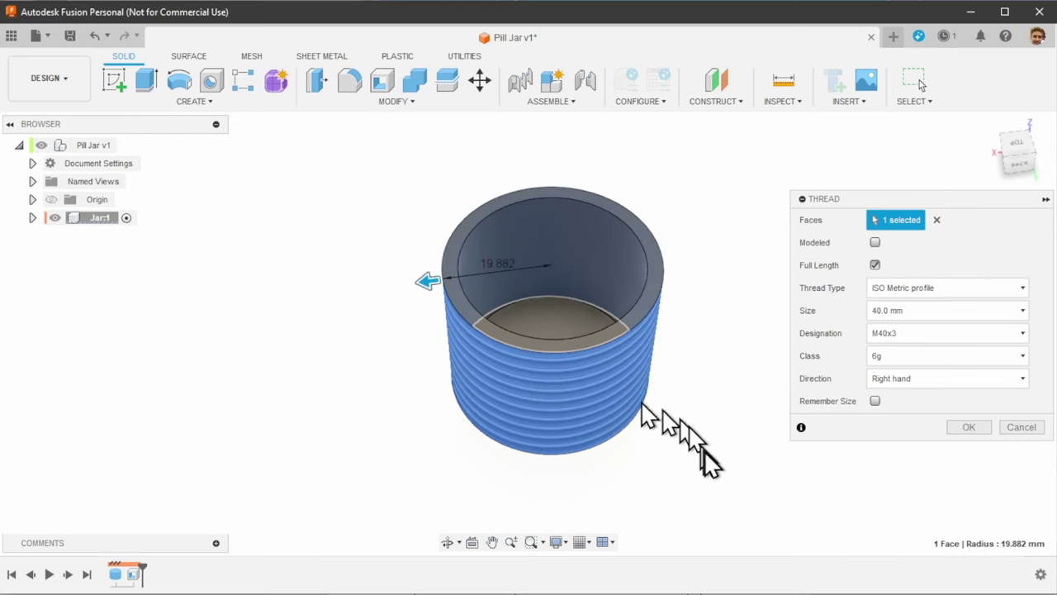
shift+middle_drag(684, 465, 527, 347)
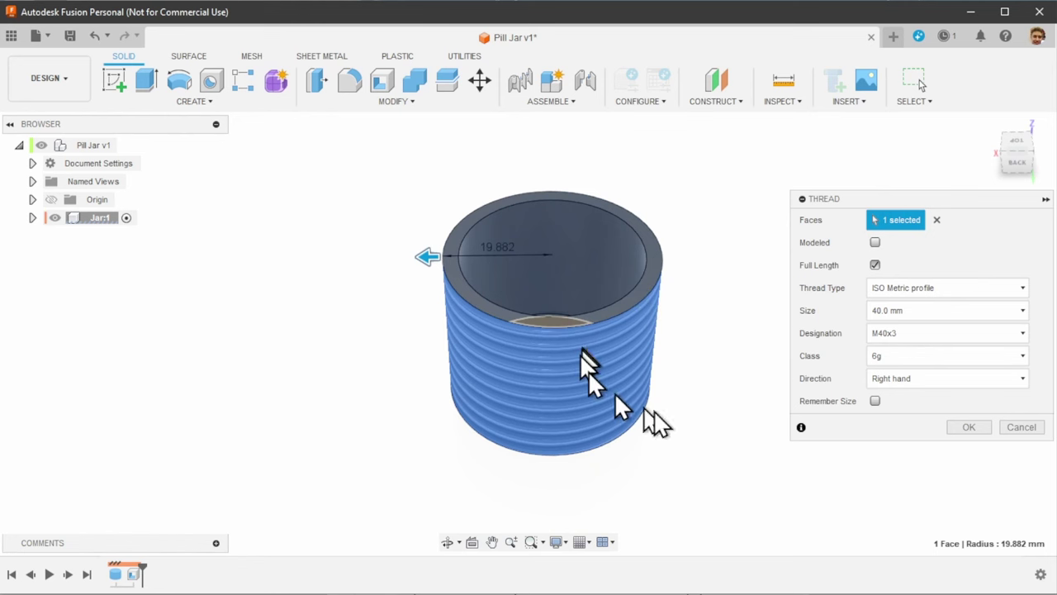
shift+middle_drag(709, 438, 690, 423)
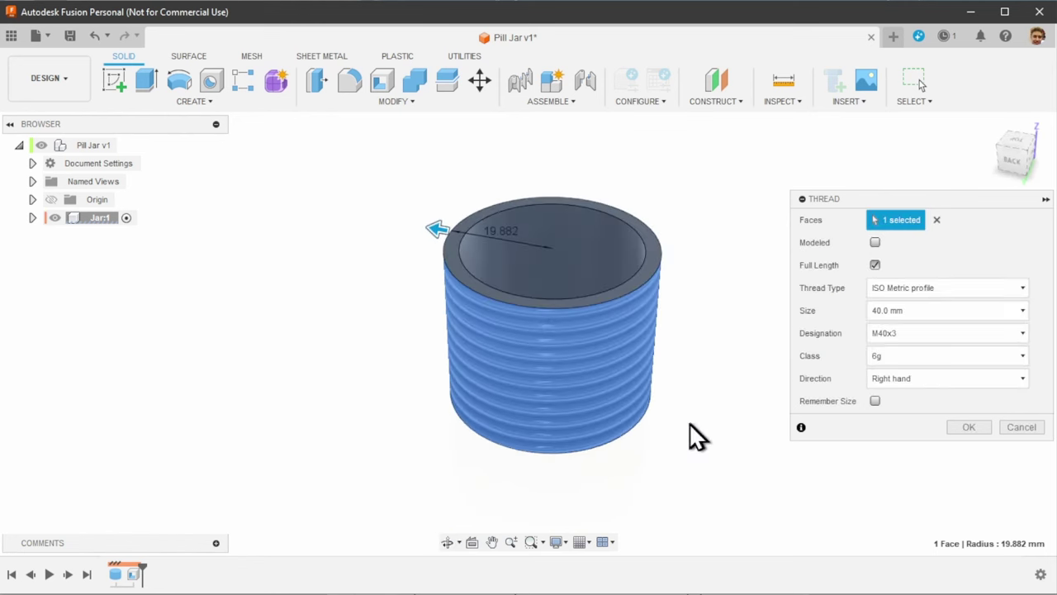
click(875, 265)
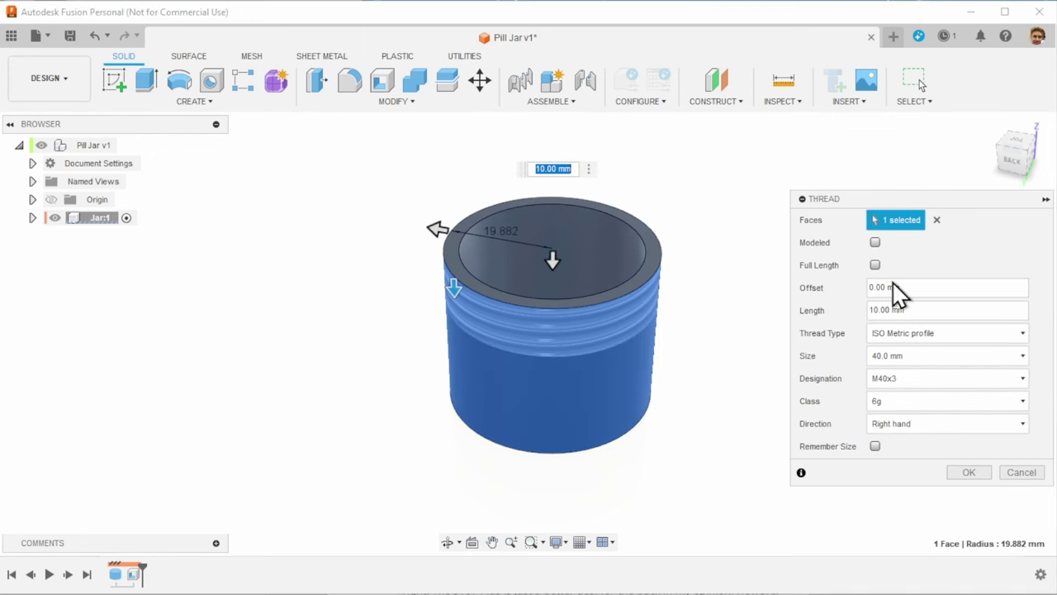
click(928, 310)
text(th)
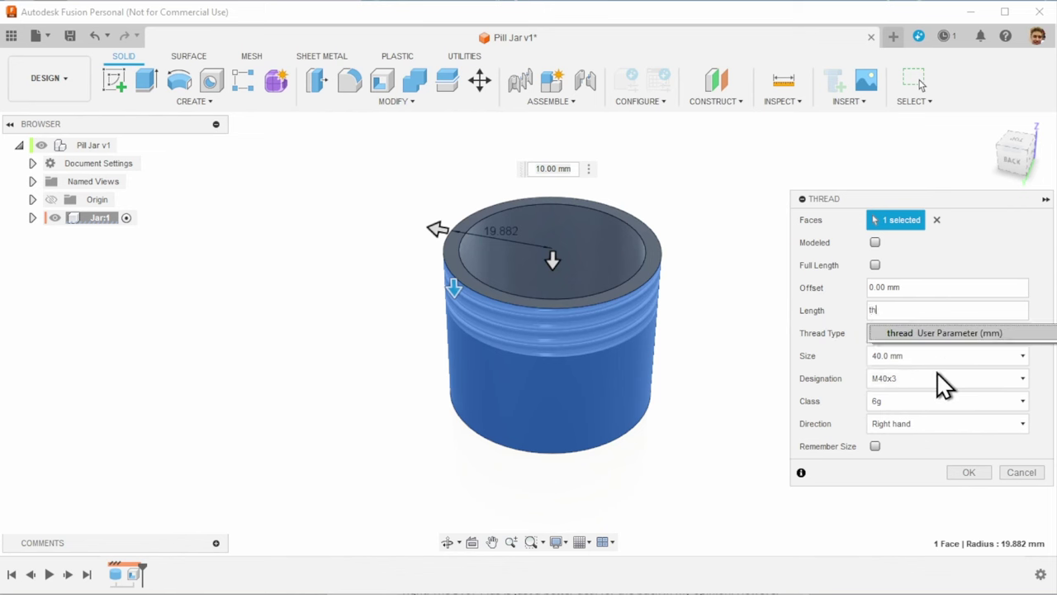
text(read)
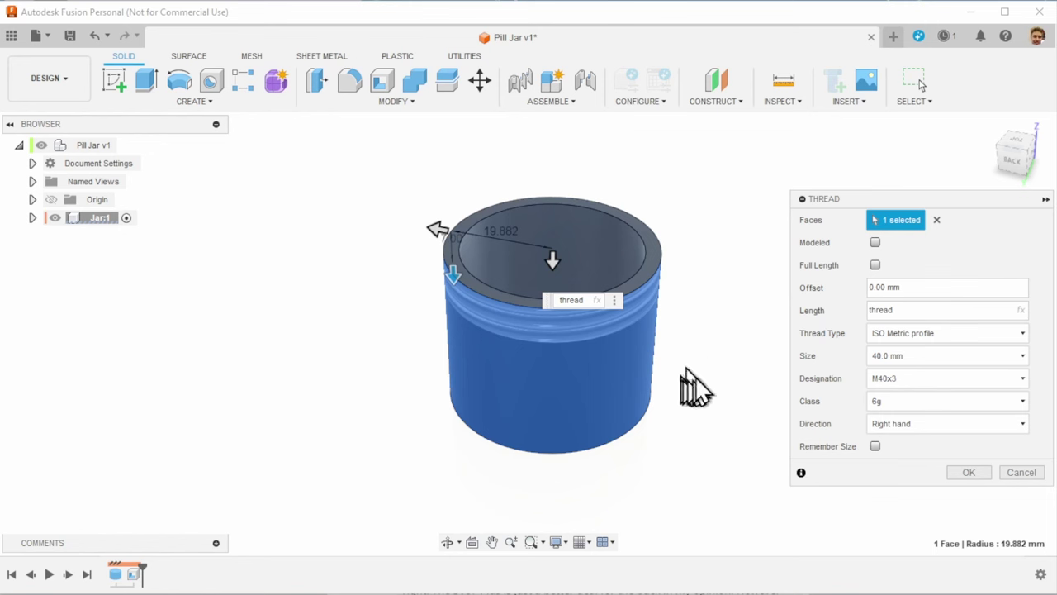
scroll(703, 323, down, 1)
scroll(703, 323, up, 3)
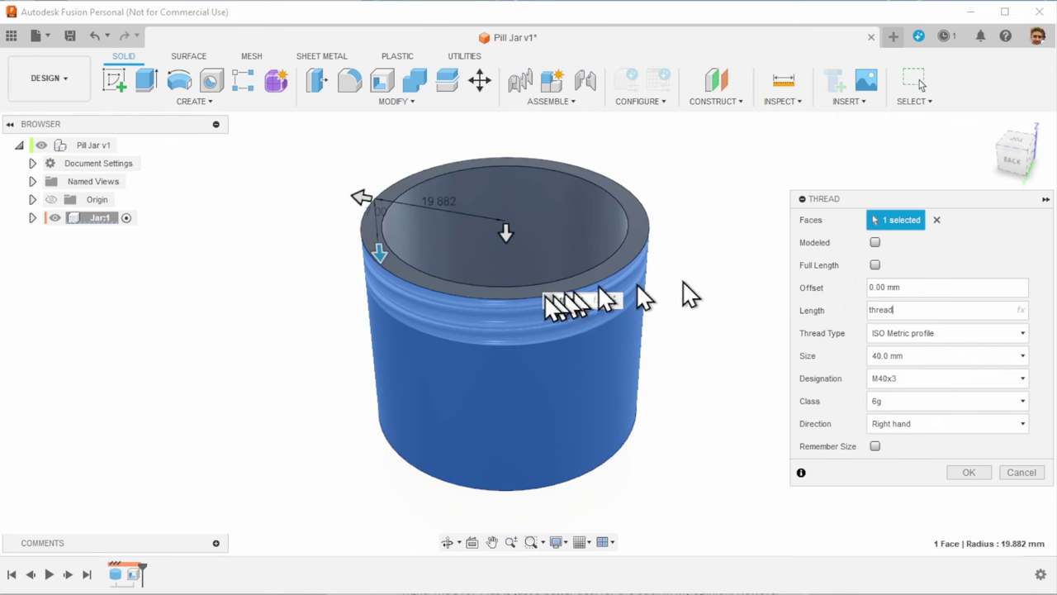
- Switch the thread to Modeled and confirm Thread1
click(876, 244)
shift+middle_drag(746, 368, 701, 406)
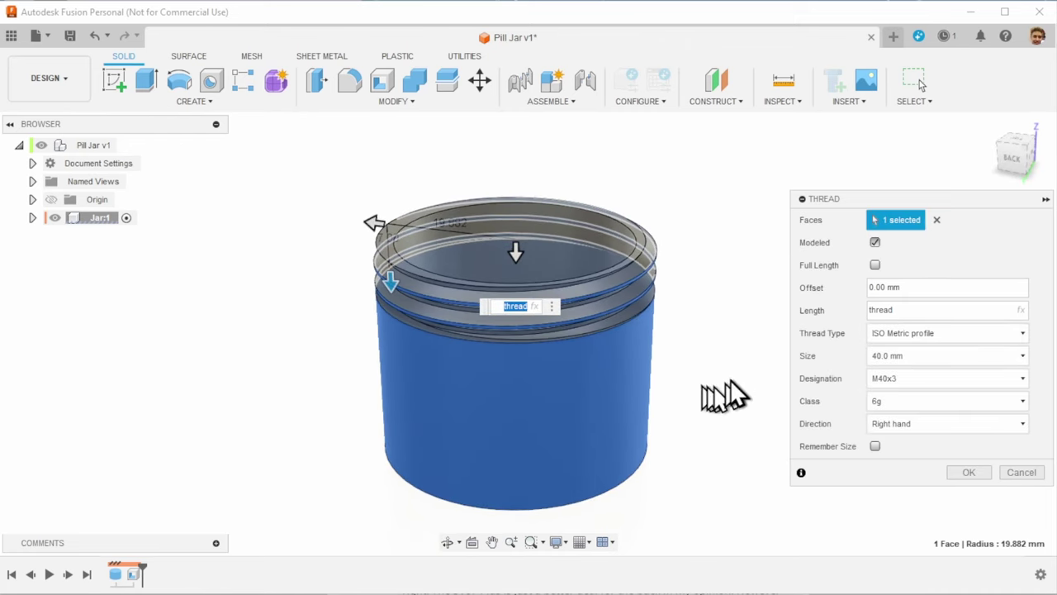
shift+middle_drag(724, 371, 724, 395)
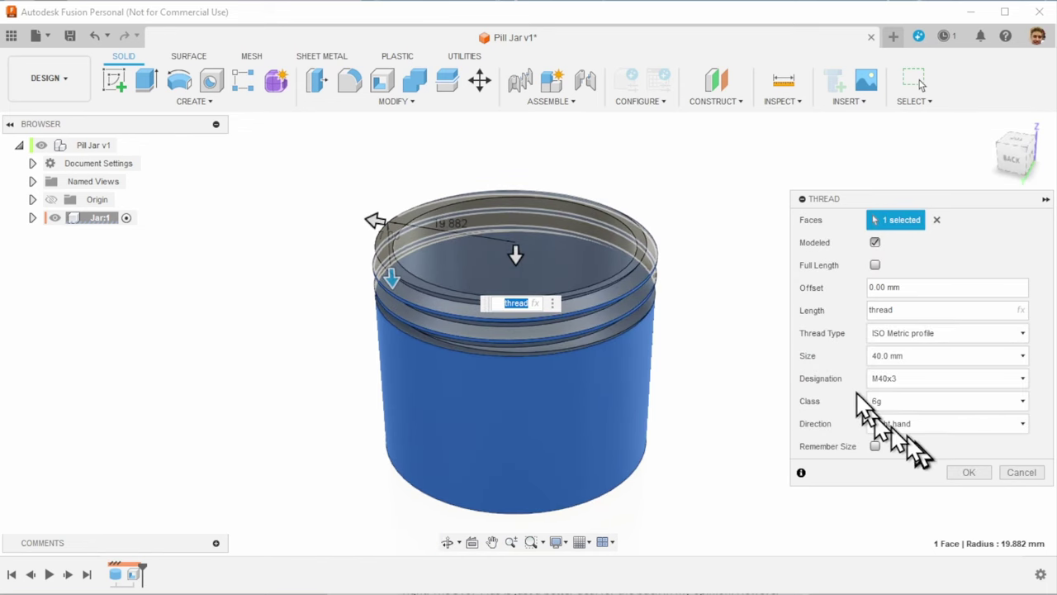
click(962, 472)
mouse_move(802, 479)
shift+middle_down()
mouse_move(804, 442)
mouse_move(809, 477)
shift+middle_up()
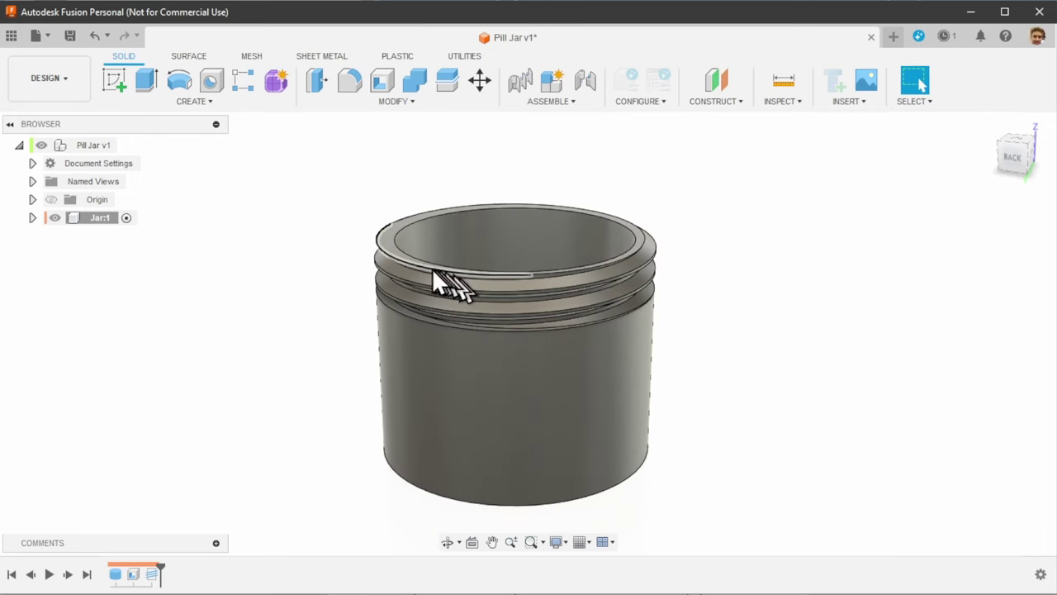
shift+middle_drag(805, 423, 701, 378)
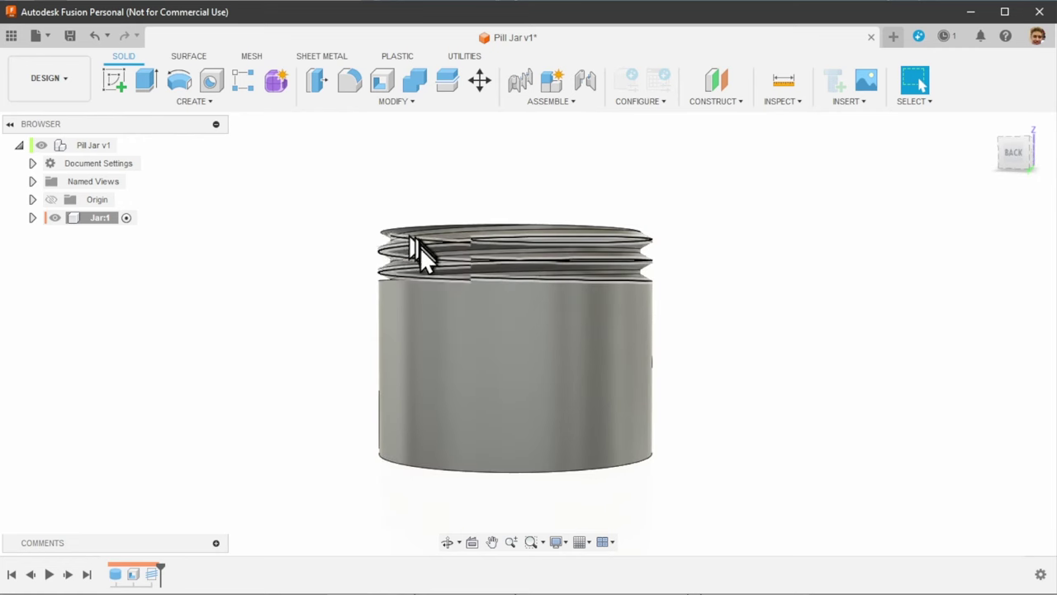
shift+middle_drag(419, 247, 396, 250)
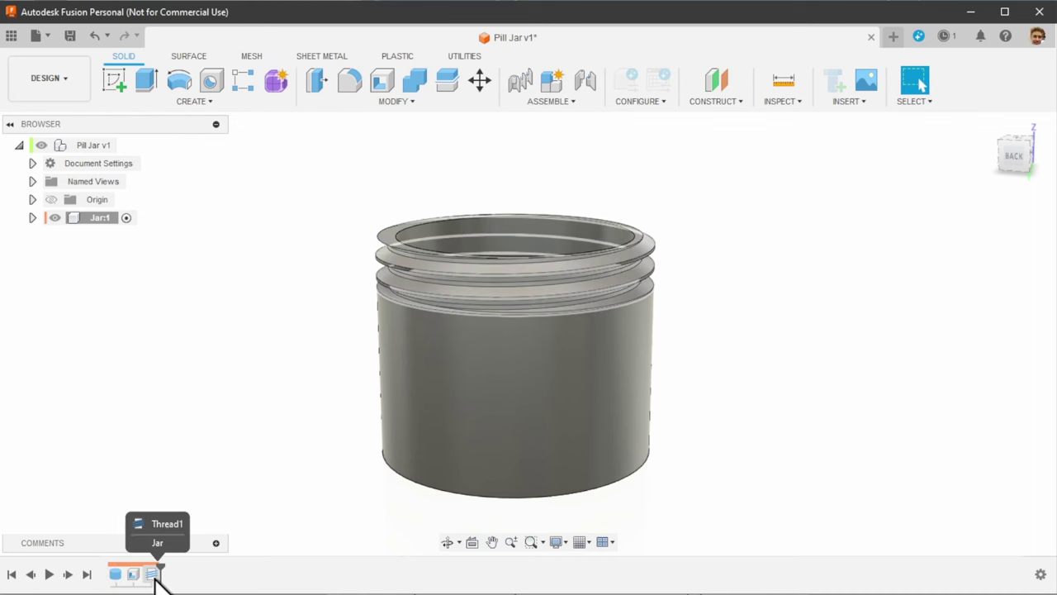
- Roll the timeline marker back past Thread1 so the jar is a plain hollow cylinder
mouse_move(162, 567)
mouse_down()
mouse_move(142, 563)
mouse_move(145, 576)
mouse_up()
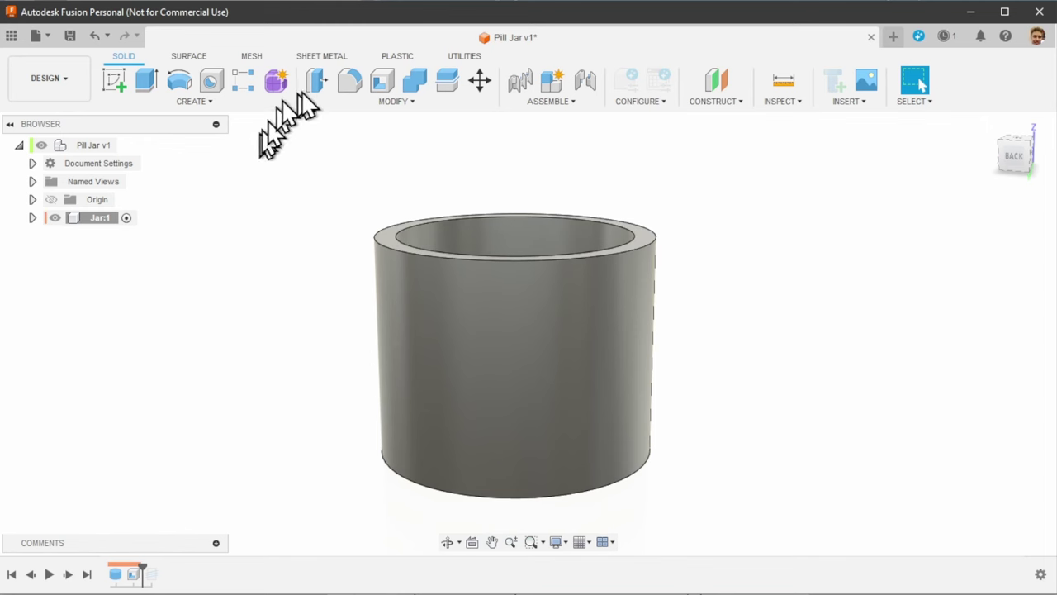
click(388, 102)
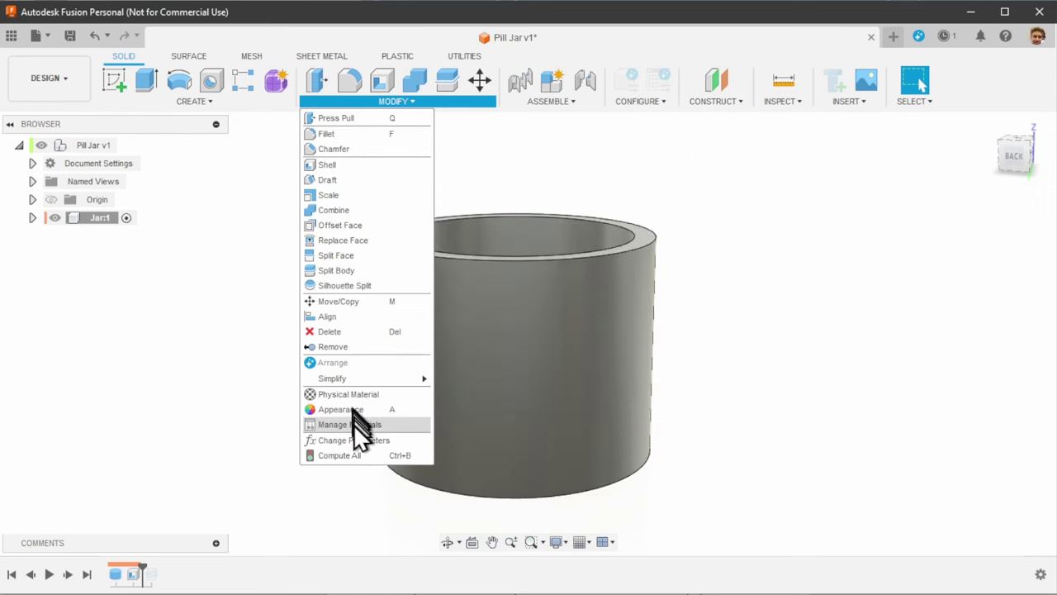
- Add user parameter chamfer set to 2 mm and close the Parameters window
click(358, 440)
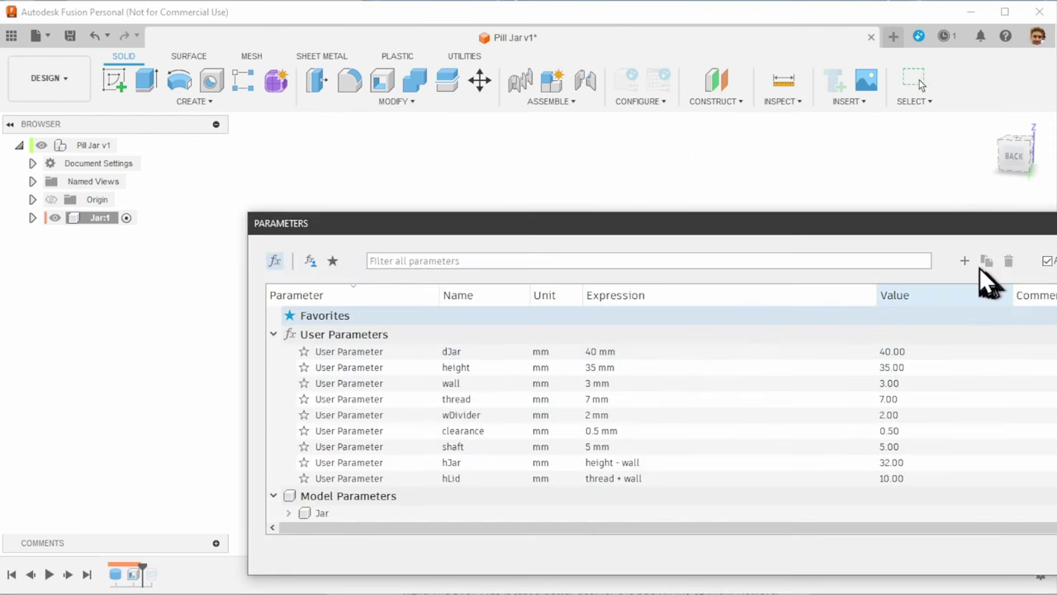
click(965, 260)
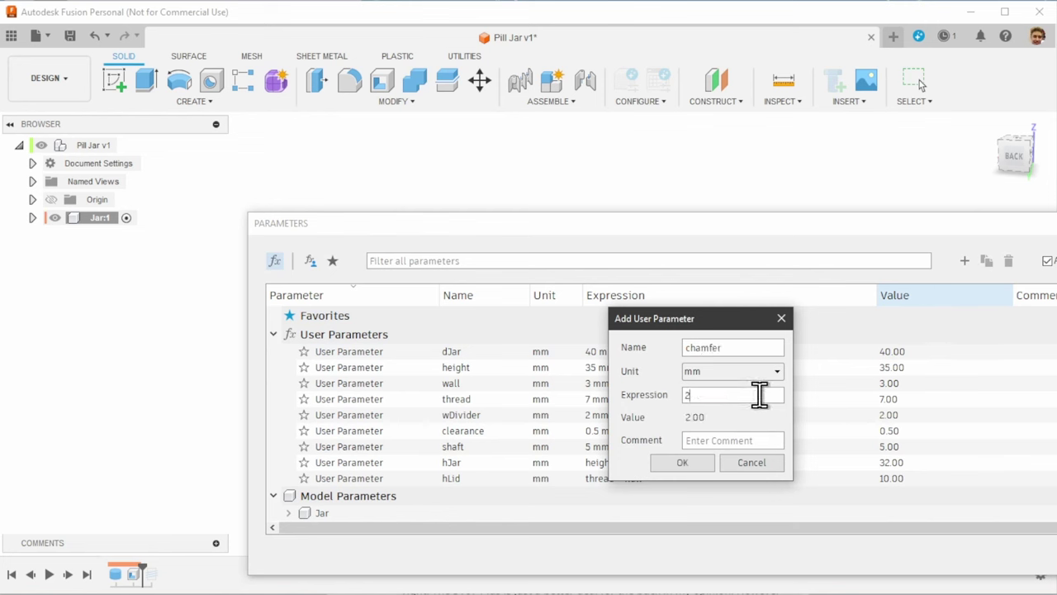
click(699, 464)
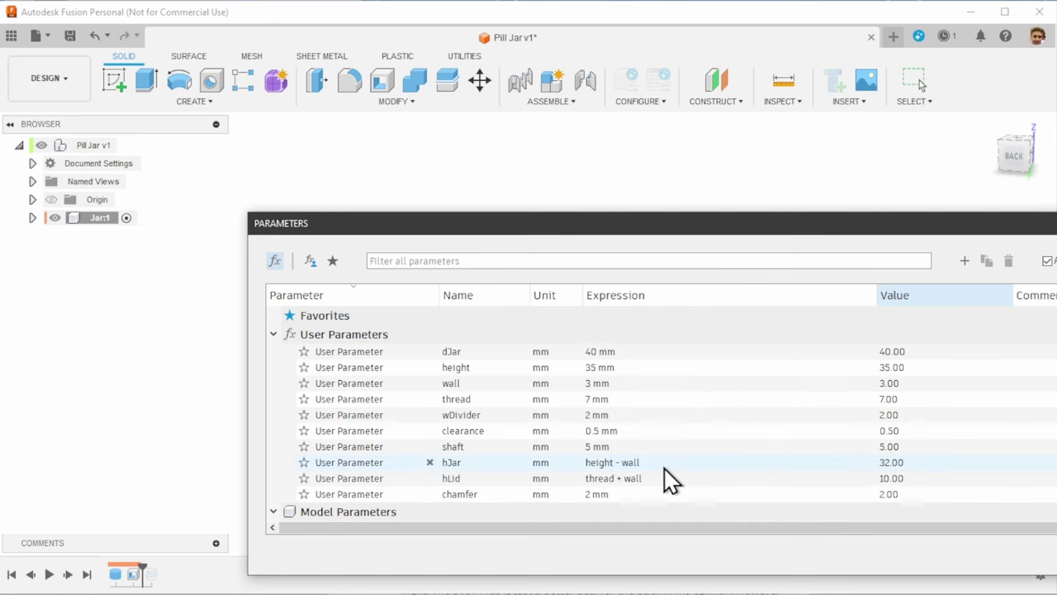
click(1023, 565)
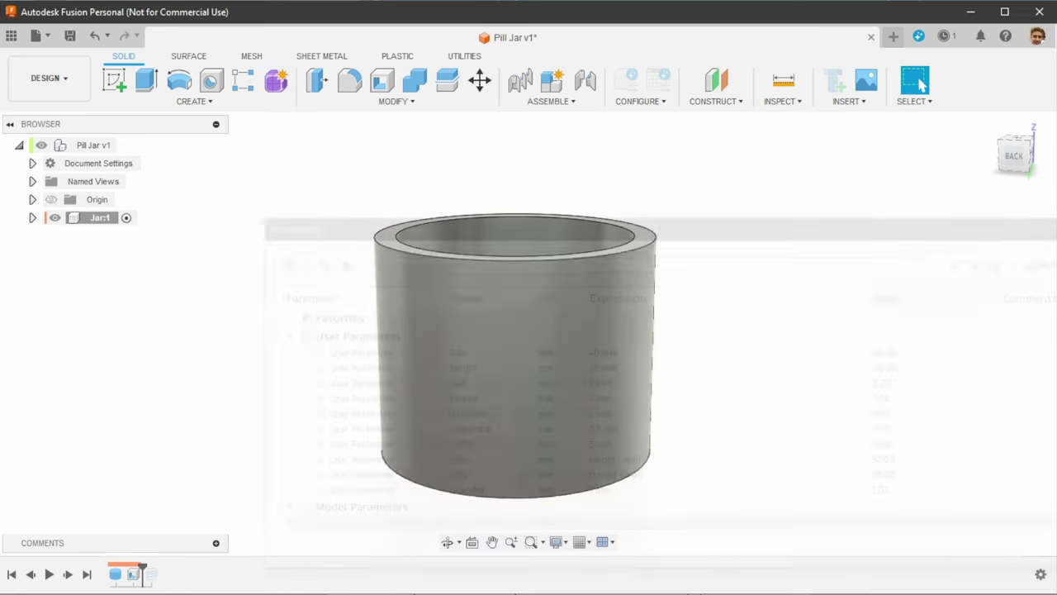
- Chamfer the jar's top outer rim edge, using the 'chamfer' parameter as the distance
click(400, 104)
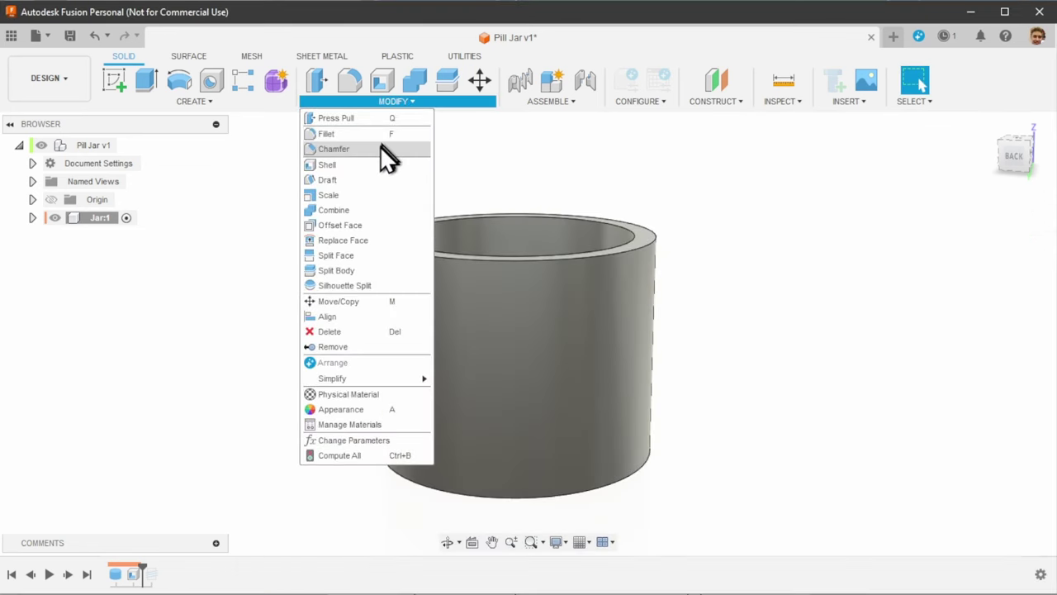
click(380, 149)
click(458, 259)
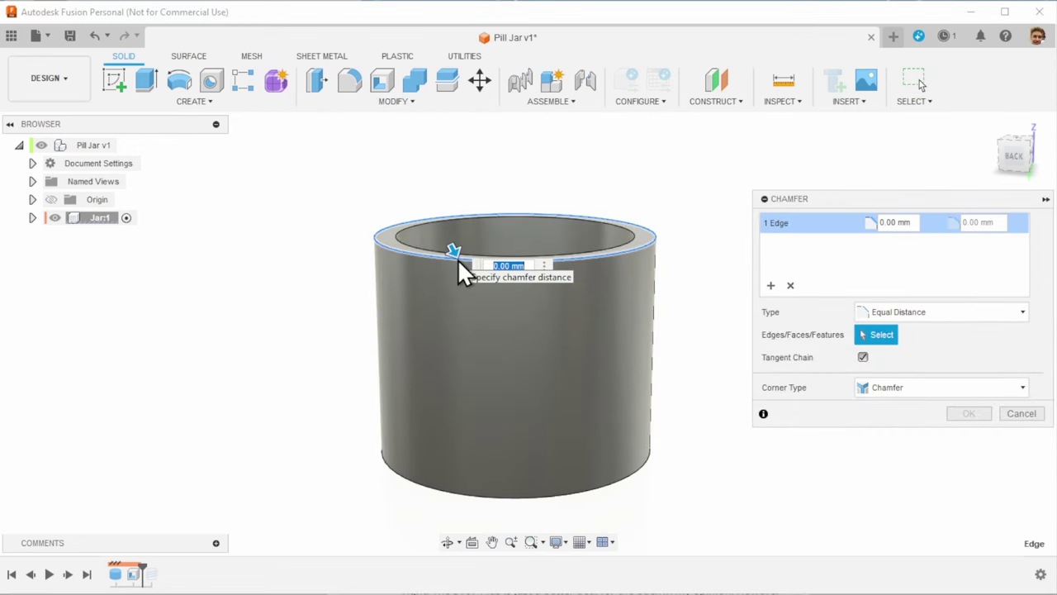
text(cham)
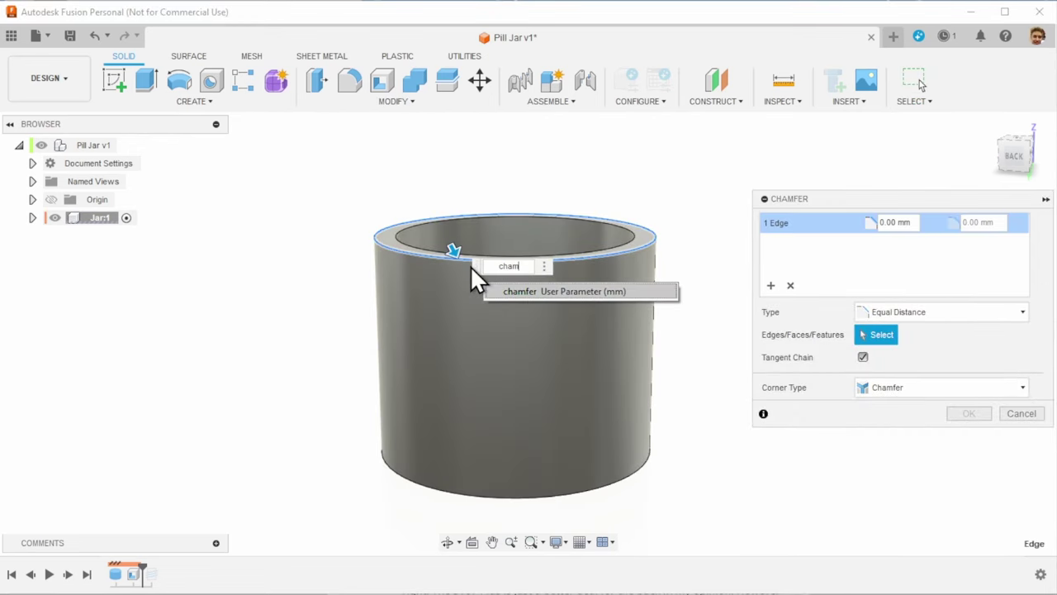
text(fer)
key(Return)
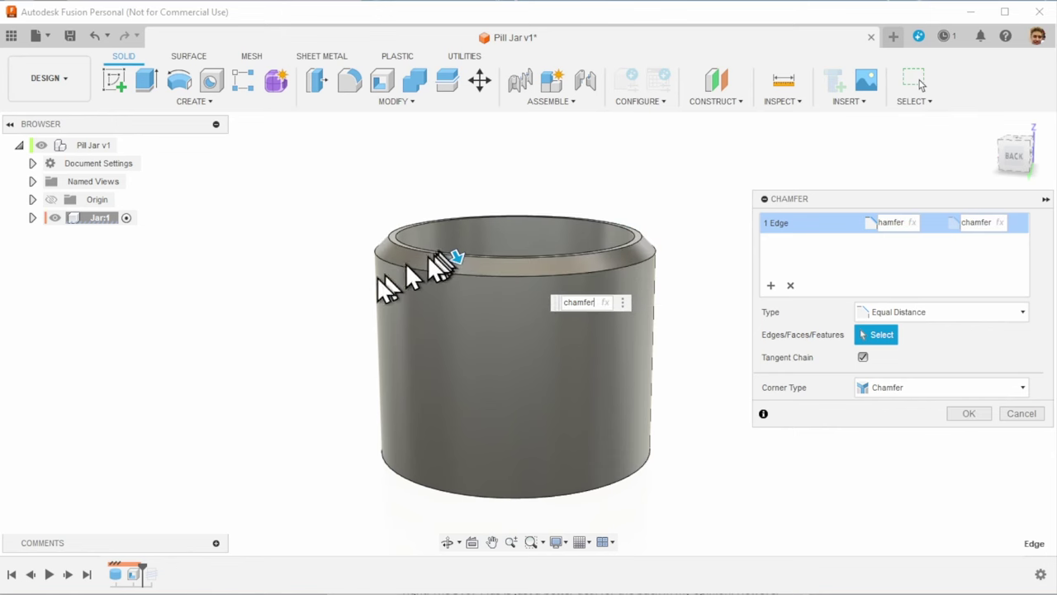
shift+middle_drag(380, 285, 372, 297)
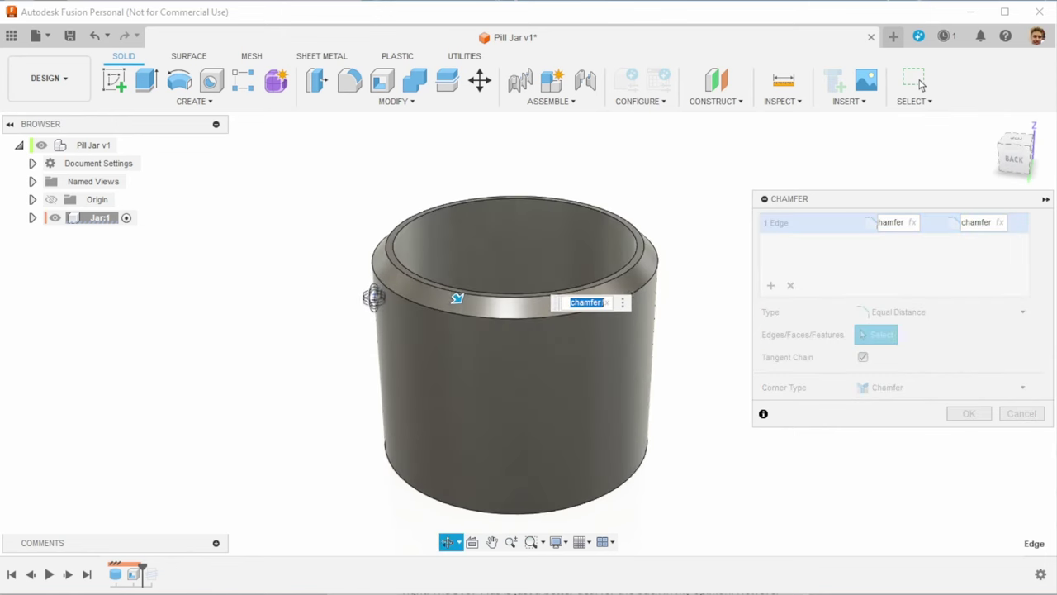
click(147, 567)
- Roll the timeline forward to include Thread1, then swap the order of Chamfer1 and Thread1
drag(154, 565, 170, 574)
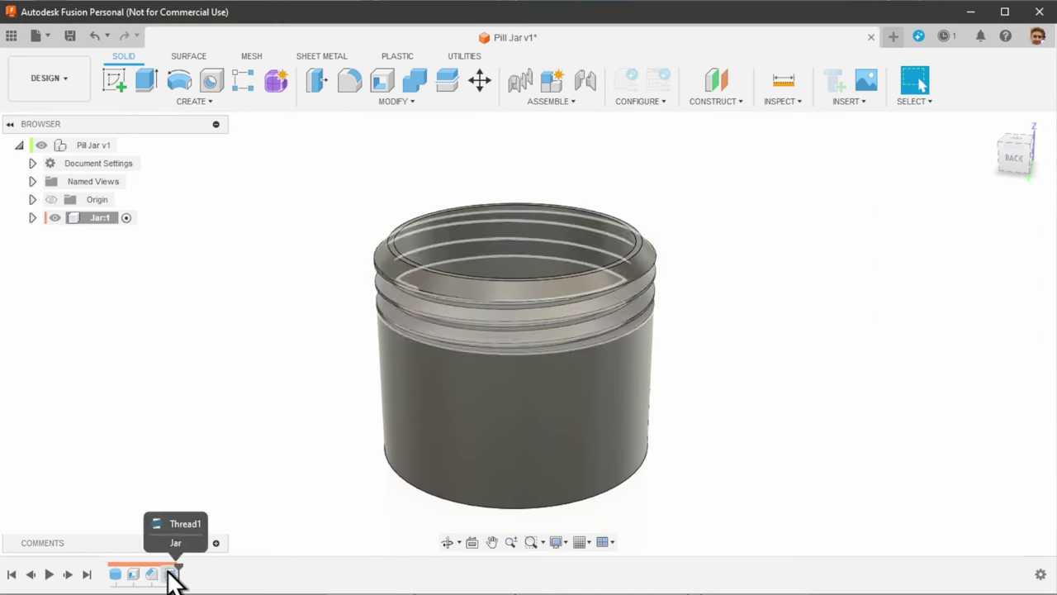
mouse_move(432, 442)
shift+middle_down()
mouse_move(337, 482)
mouse_move(328, 463)
shift+middle_up()
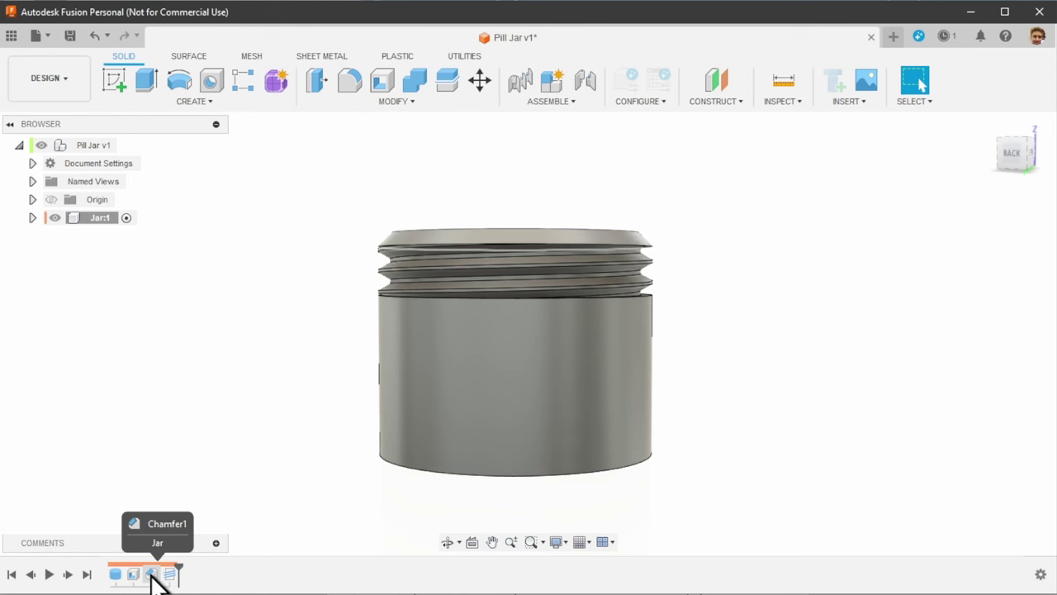
click(151, 574)
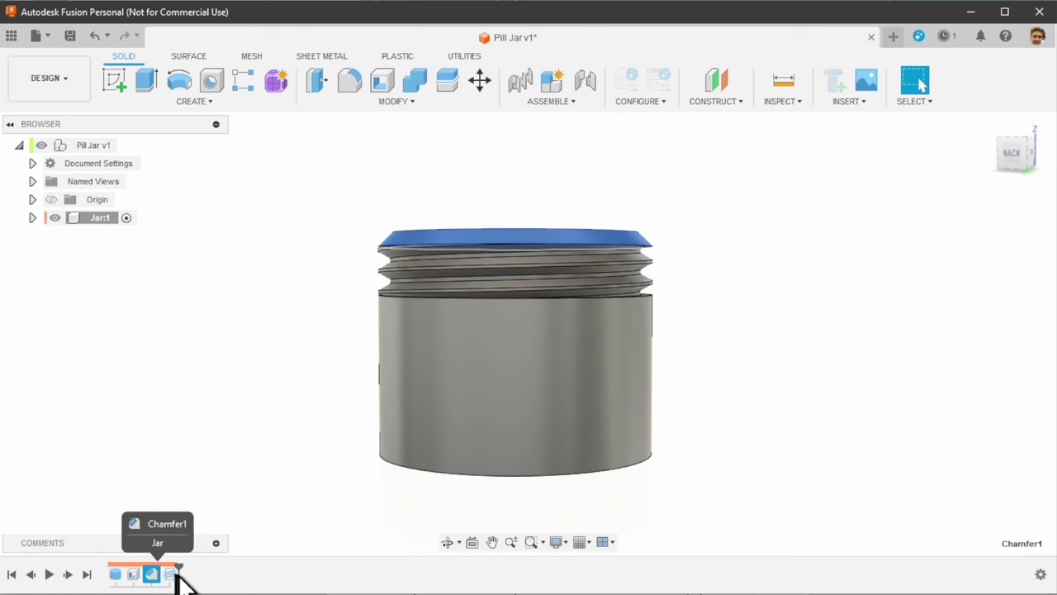
click(171, 571)
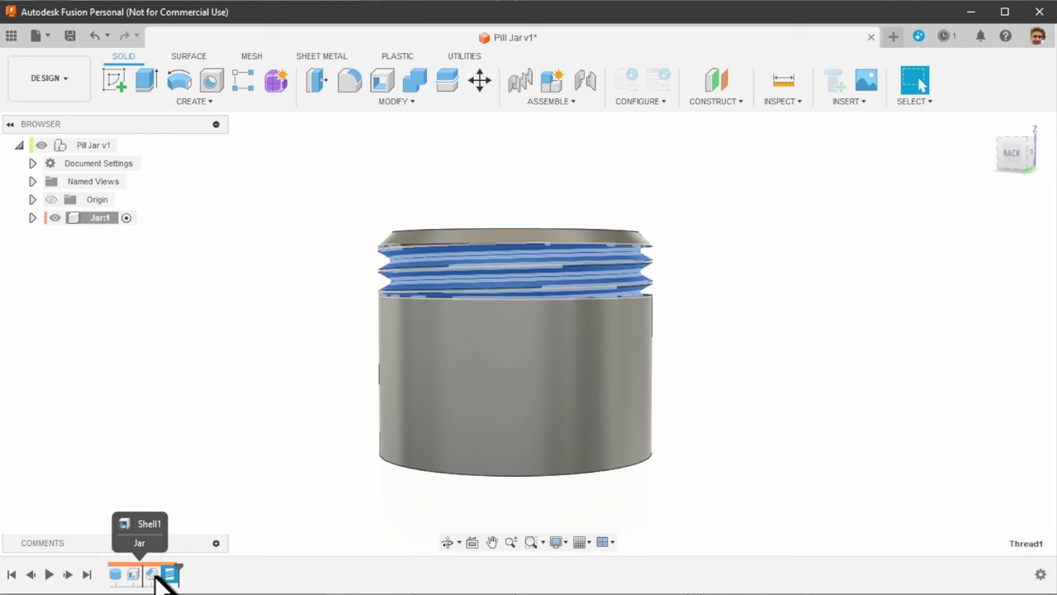
drag(151, 570, 170, 579)
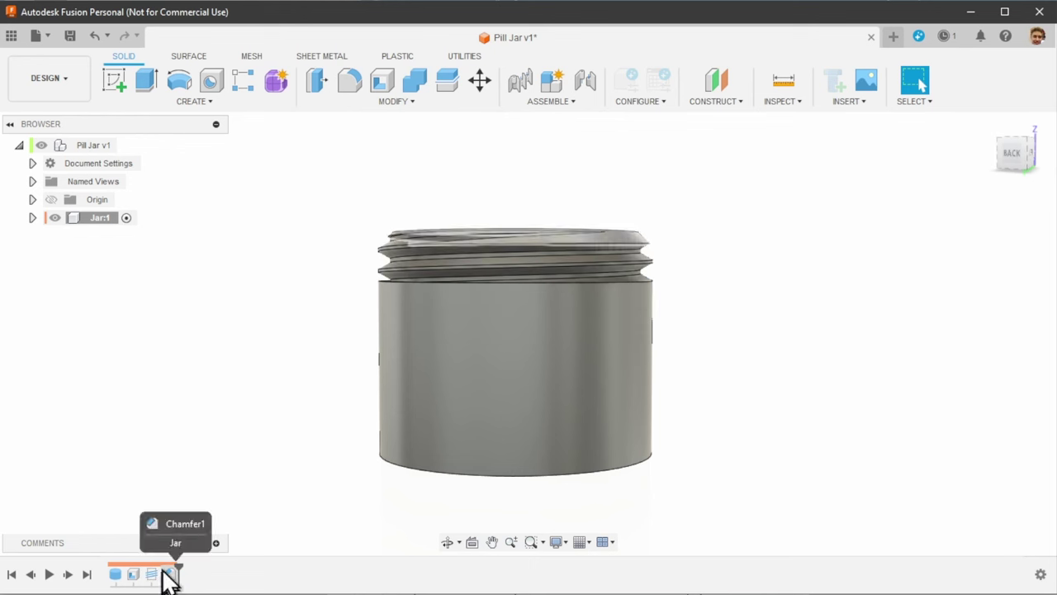
- Roll the history back to before Chamfer1 and view the jar from above
shift+middle_drag(356, 252, 314, 302)
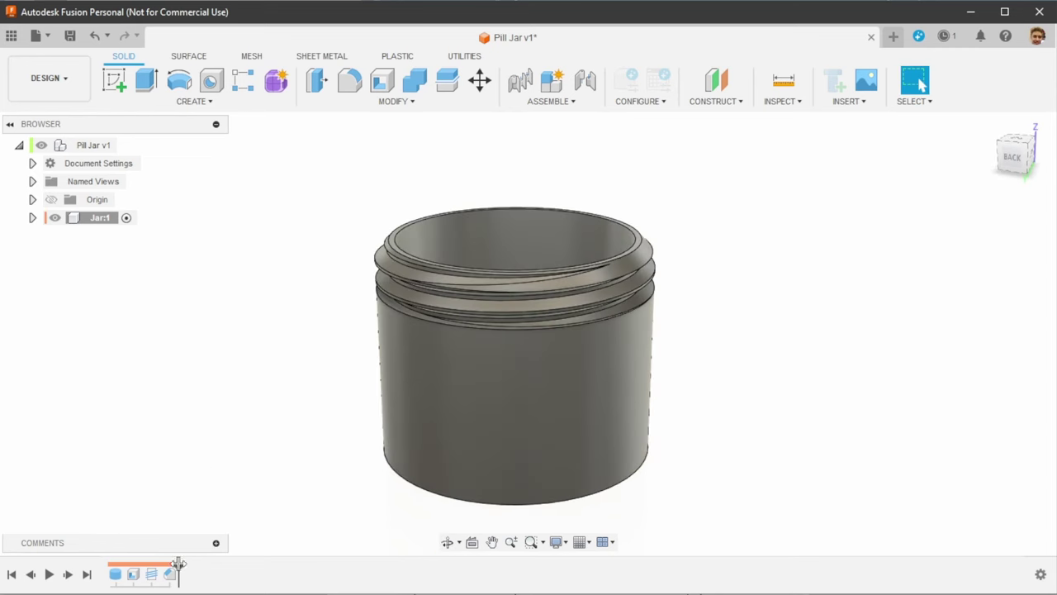
drag(178, 564, 159, 570)
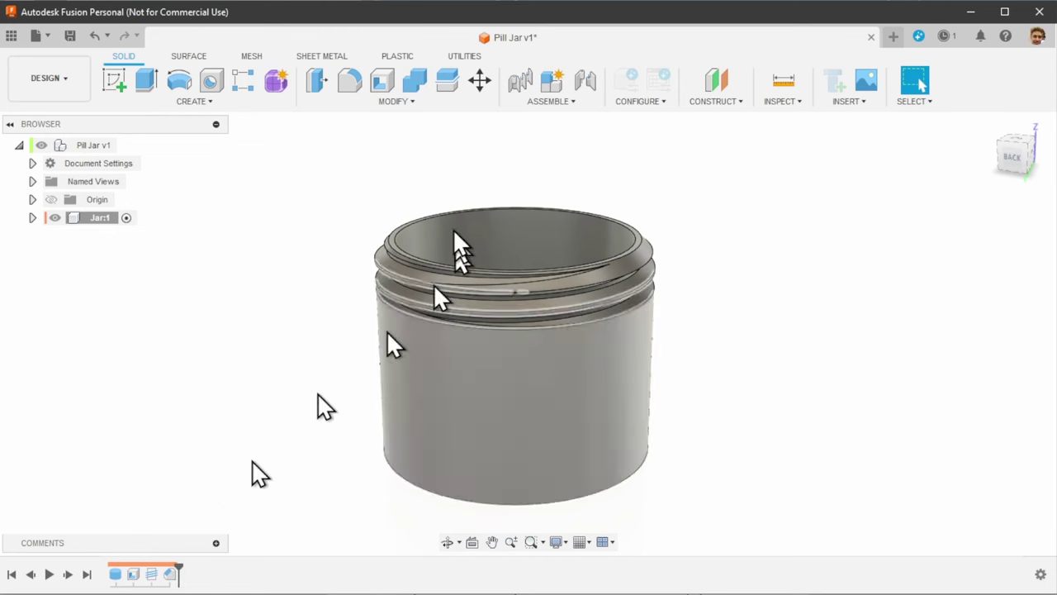
shift+middle_drag(437, 240, 481, 339)
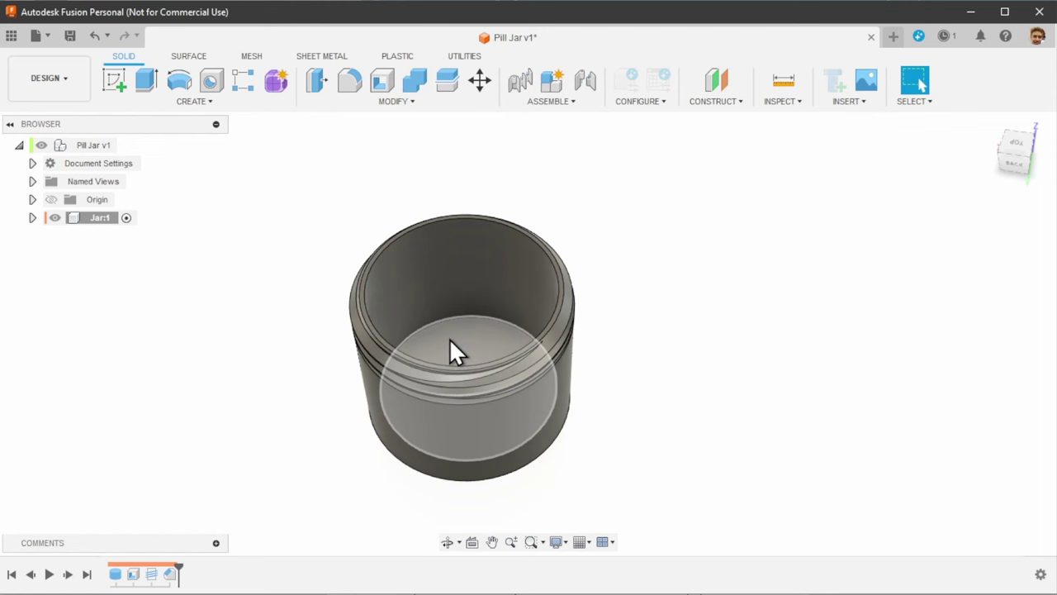
- On the jar's top face, sketch an origin-centred circle of diameter shaft+clearance (Ø5.50)
click(112, 83)
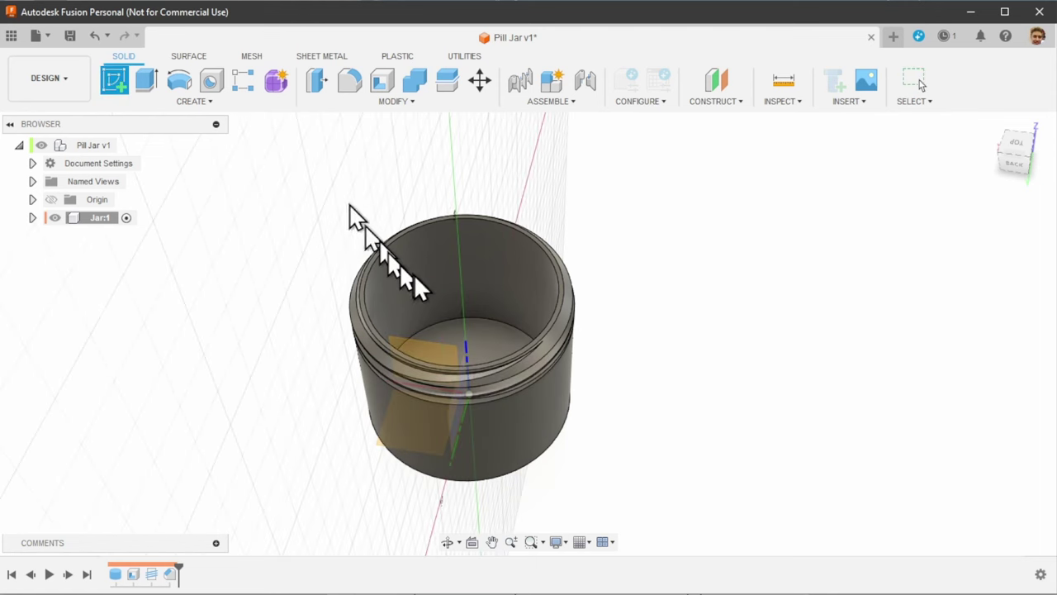
click(498, 339)
key(c)
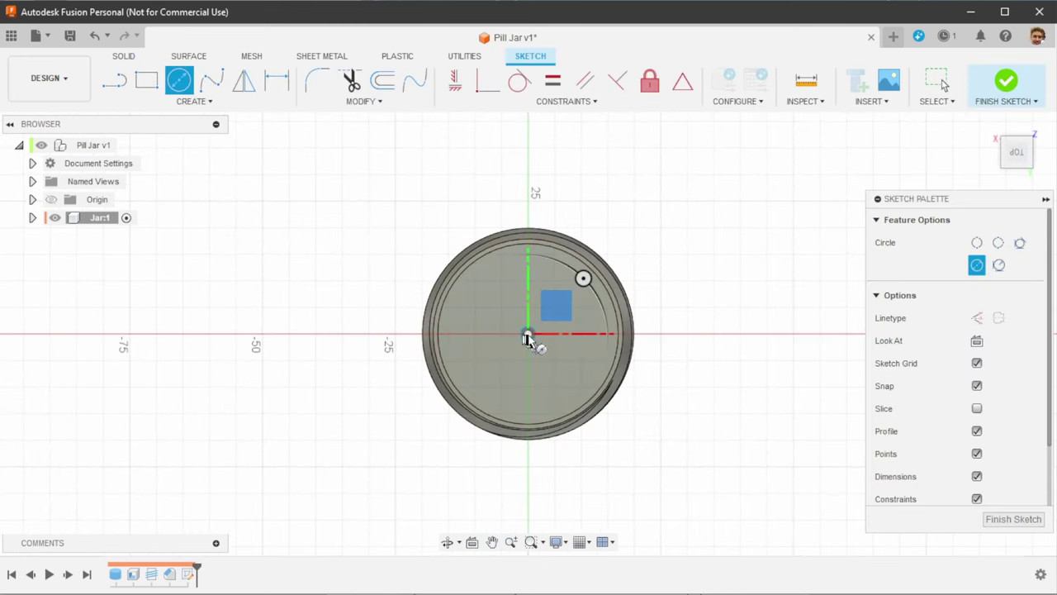
click(529, 334)
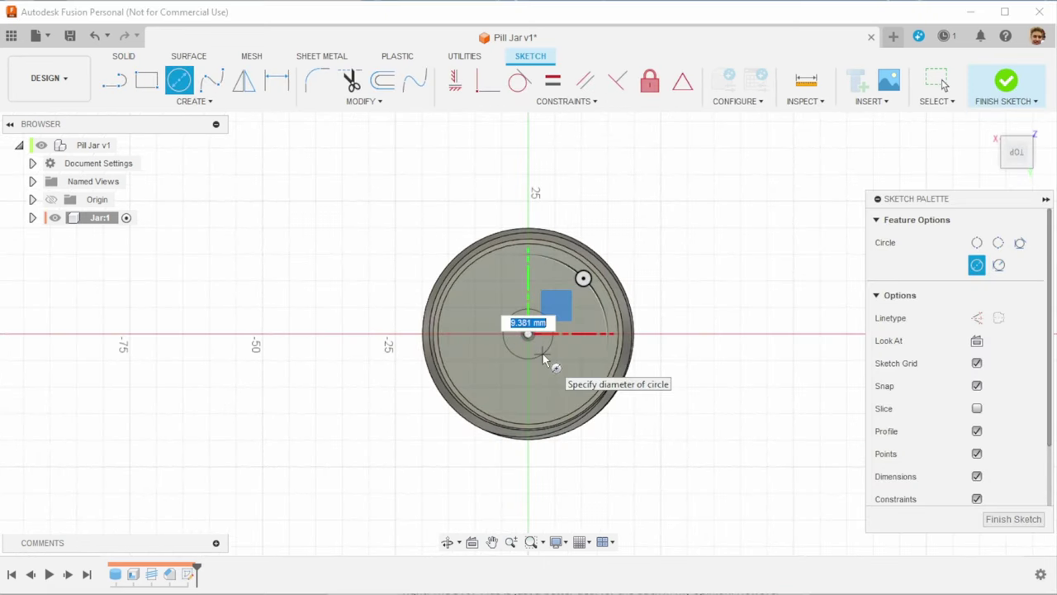
text(s)
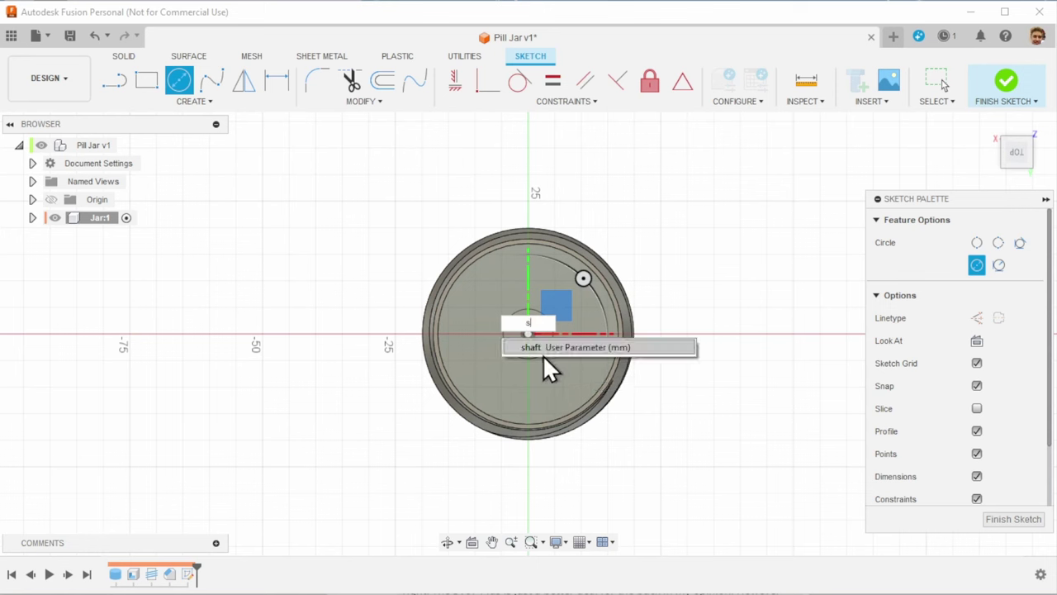
text(ha)
key(Tab)
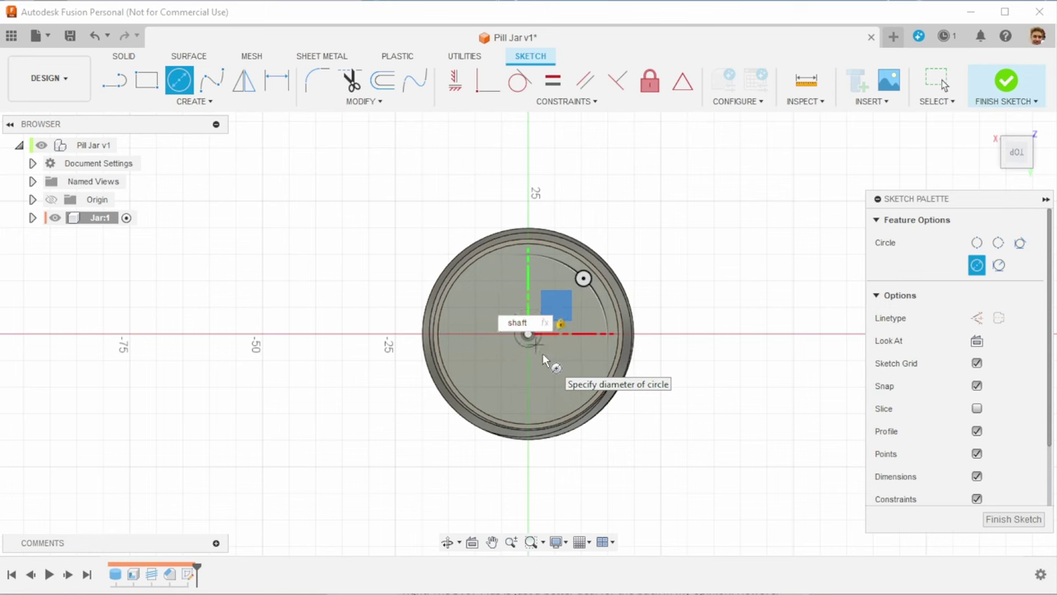
text(+cle)
key(Tab)
key(Return)
key(Escape)
scroll(527, 335, up, 5)
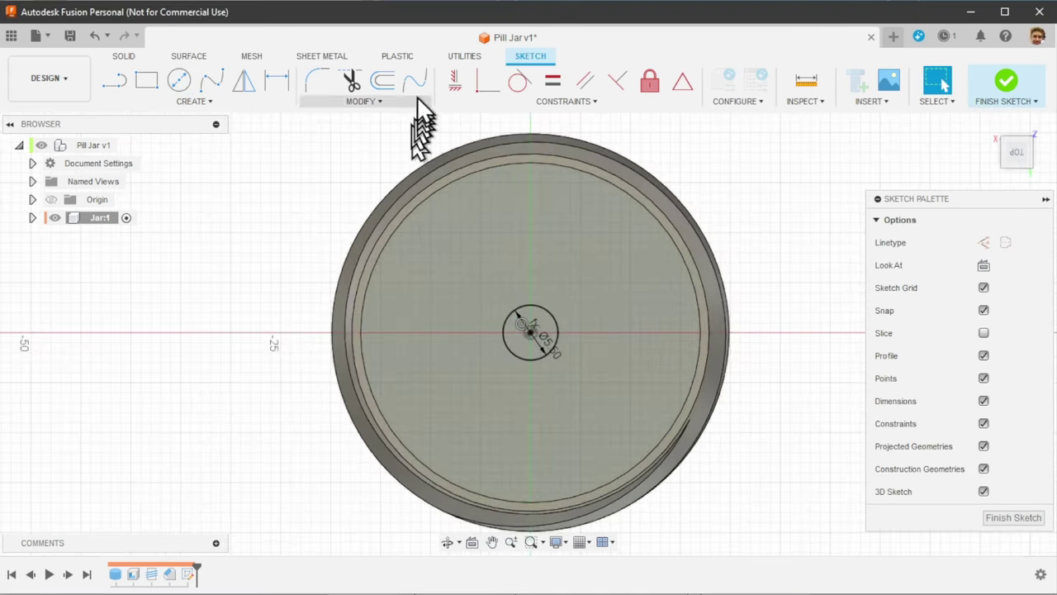
click(383, 81)
- Offset the centre circle outward by wDivider (2 mm), then return to Top view
click(541, 305)
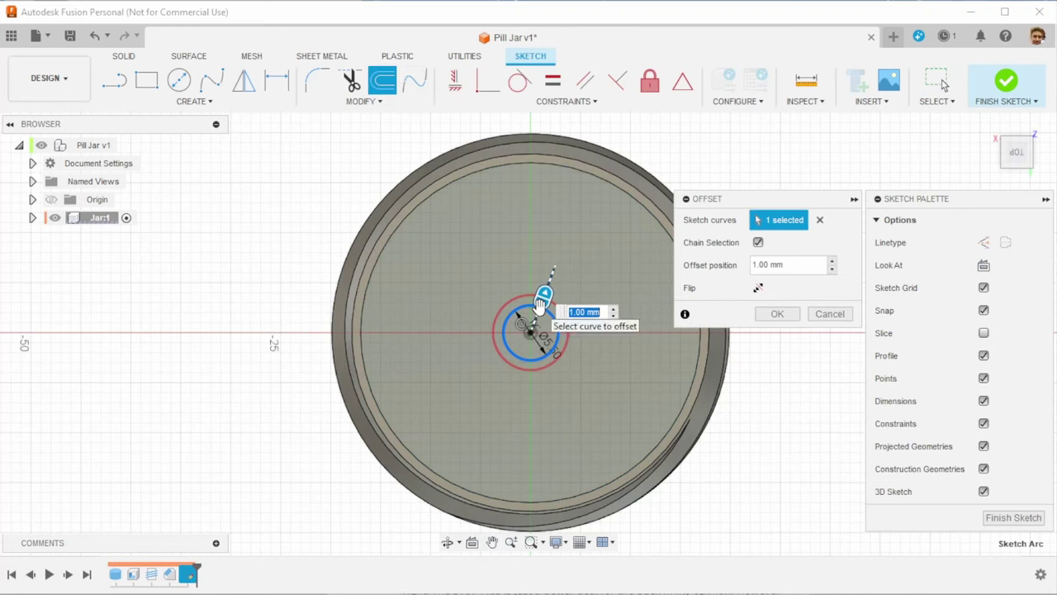
text(w)
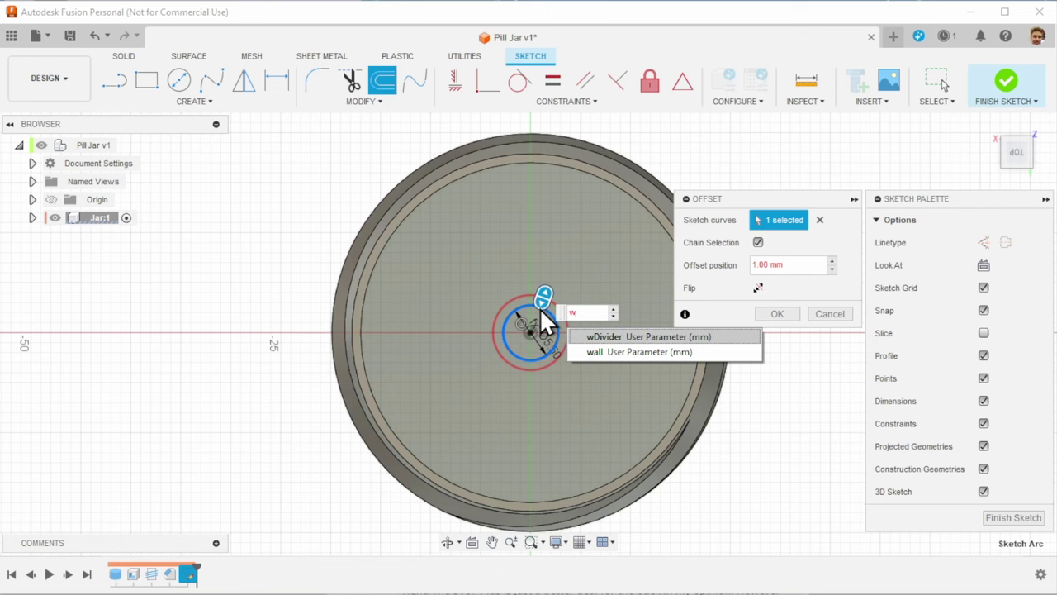
text(D)
key(Return)
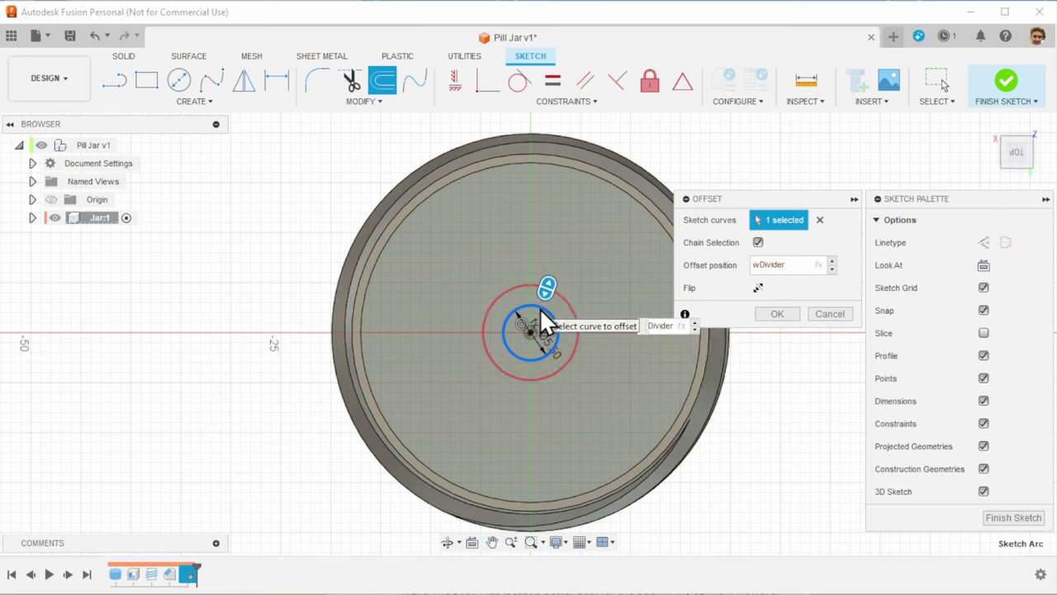
key(Return)
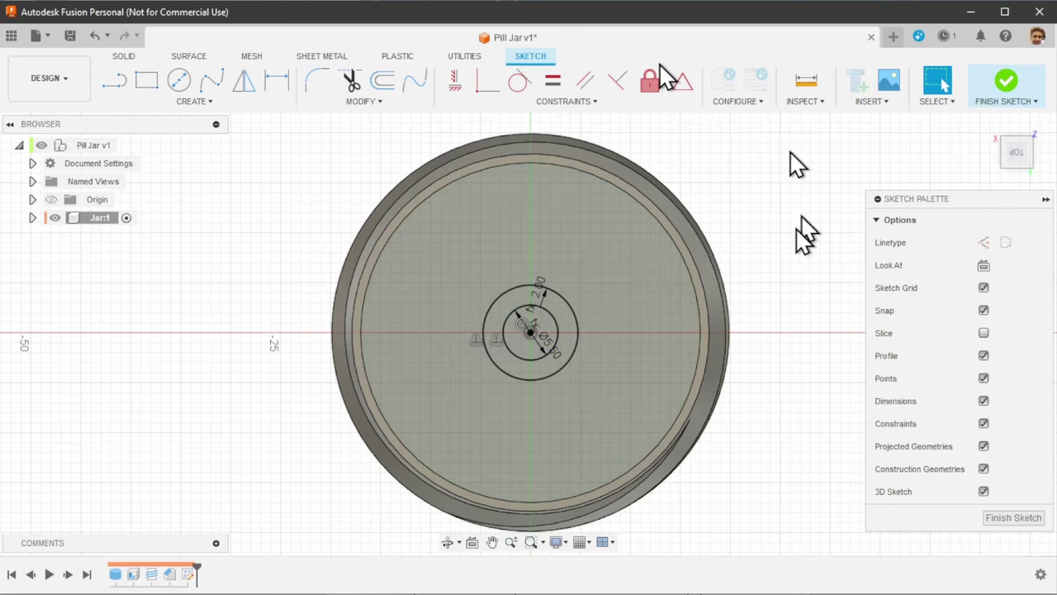
shift+middle_drag(603, 442, 590, 418)
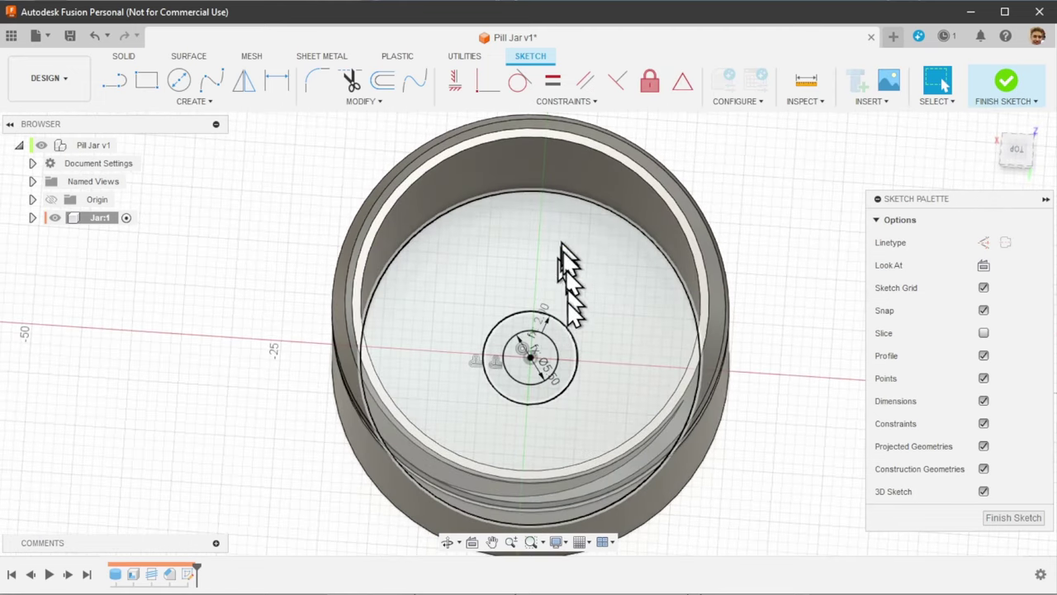
shift+middle_drag(574, 328, 502, 432)
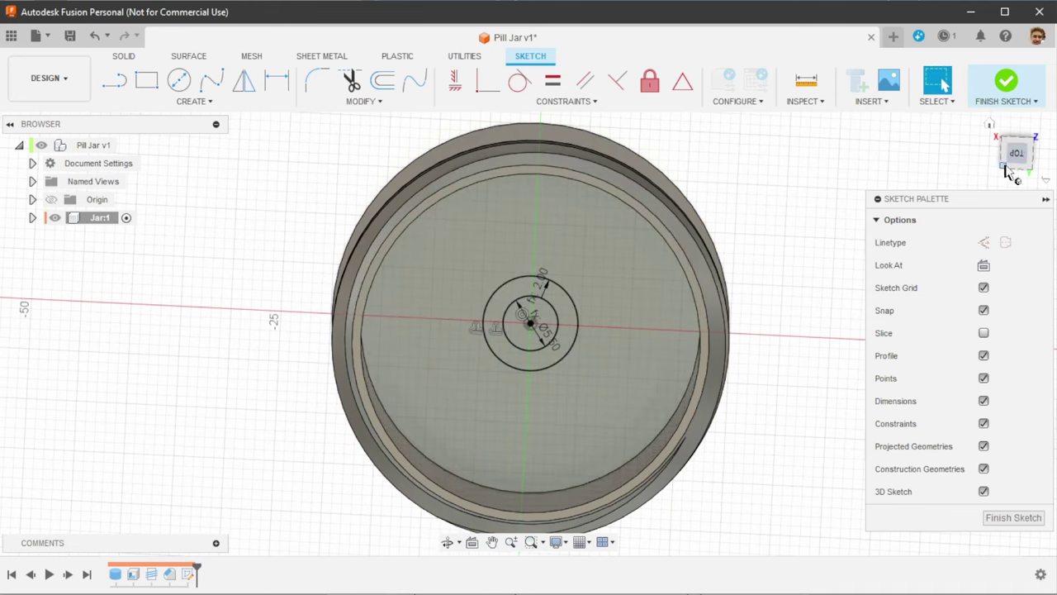
click(1021, 161)
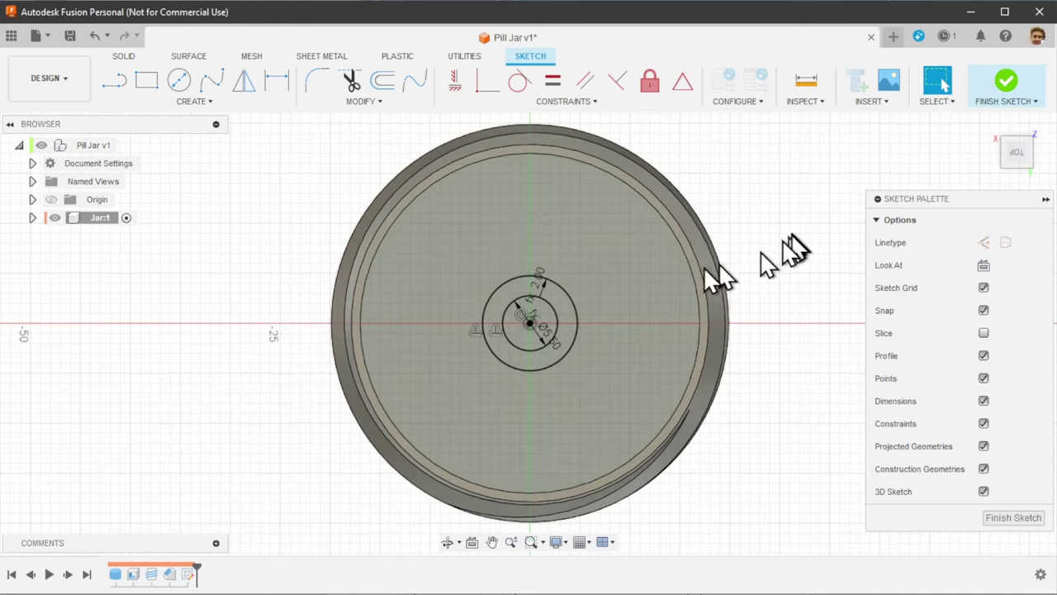
click(183, 103)
- Draw an origin-centred rectangle, wDivider (2 mm) wide and dJar-wall (37 mm) long
mouse_move(136, 134)
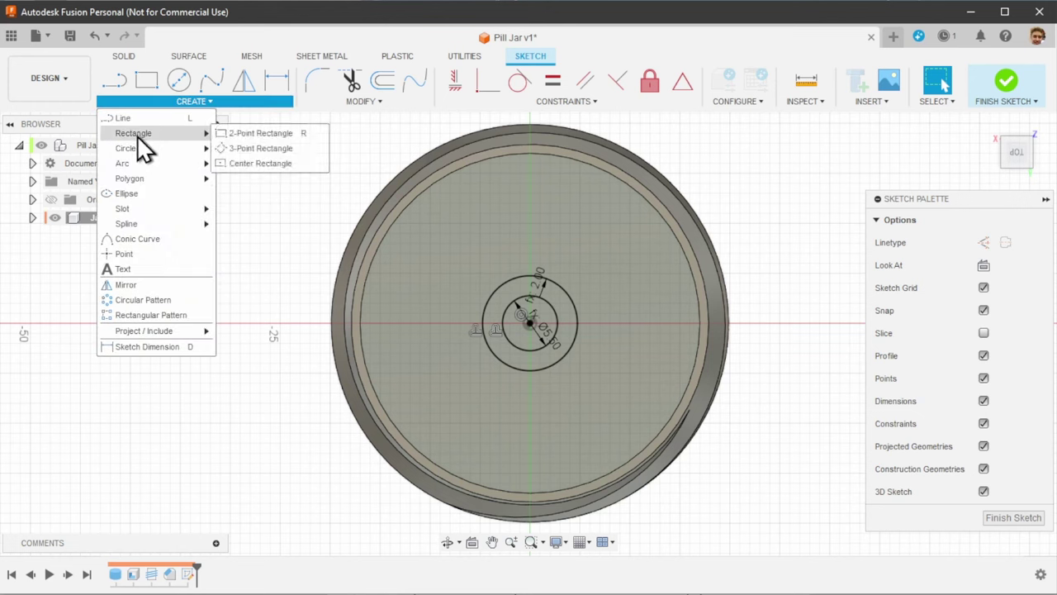
click(247, 162)
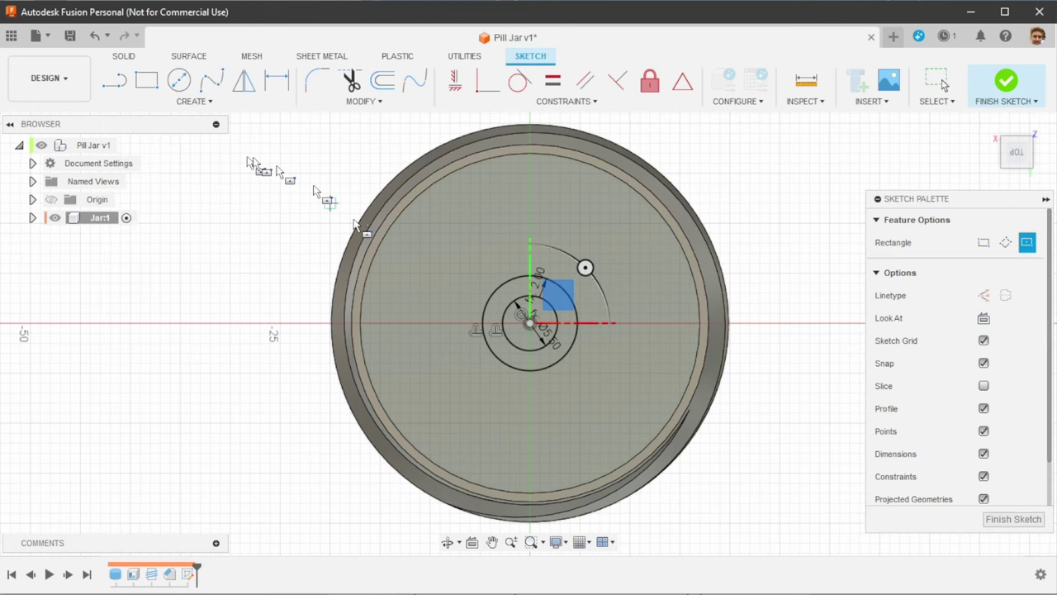
click(530, 324)
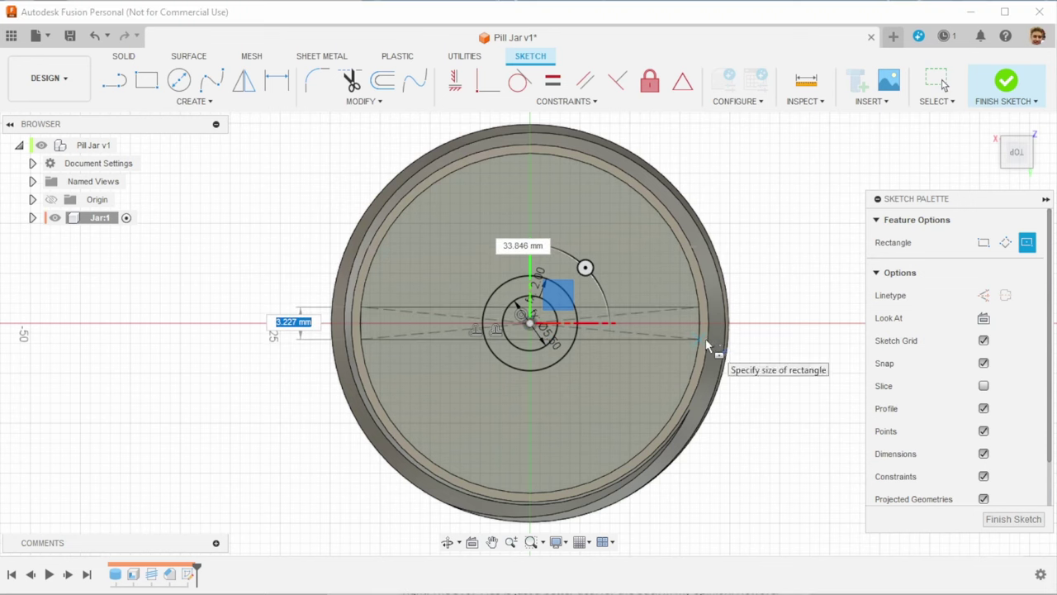
key(Tab)
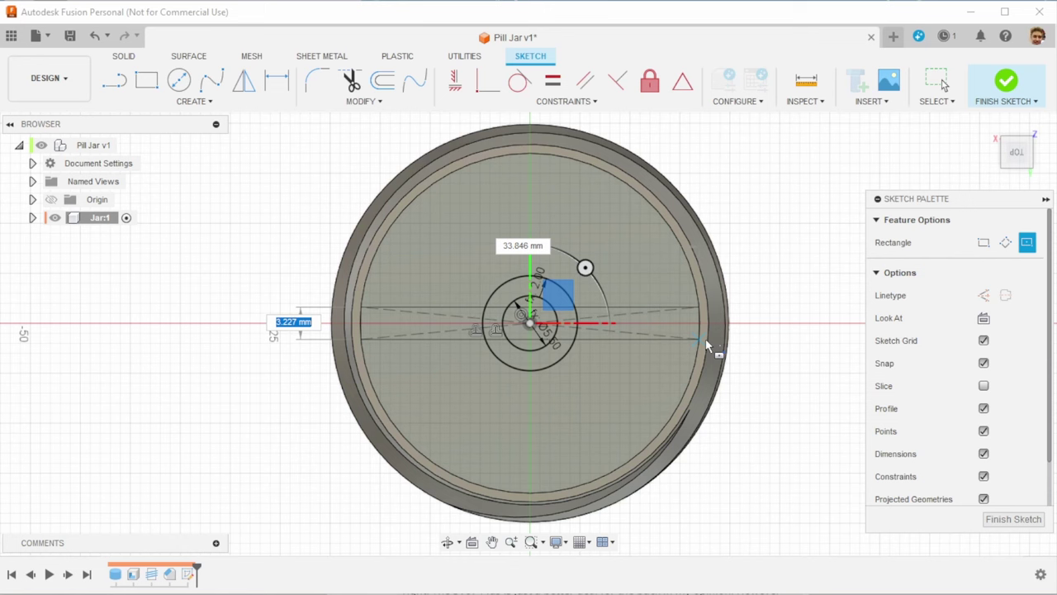
text(wDi)
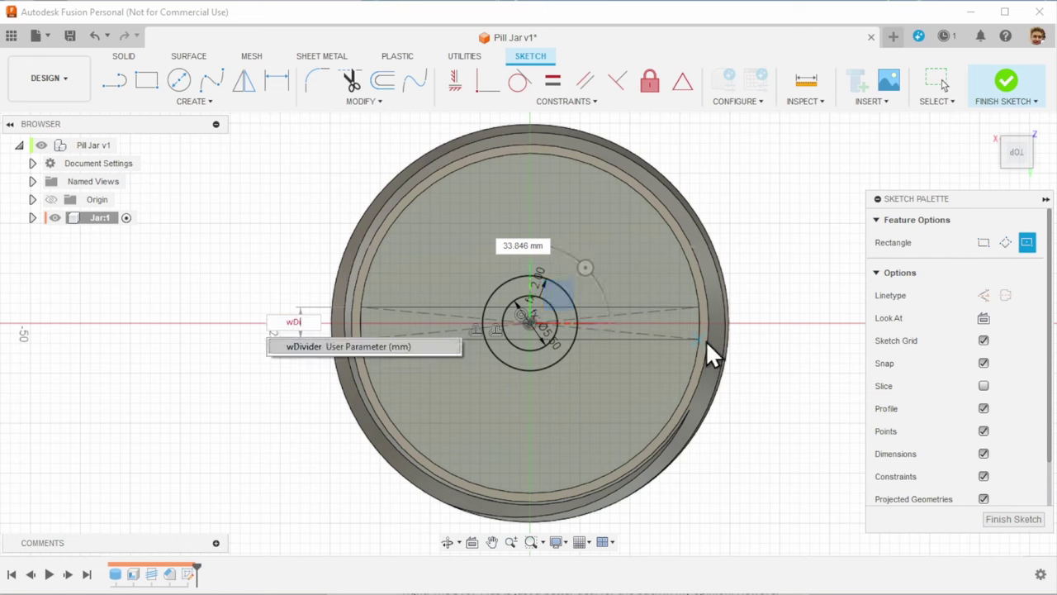
key(Tab)
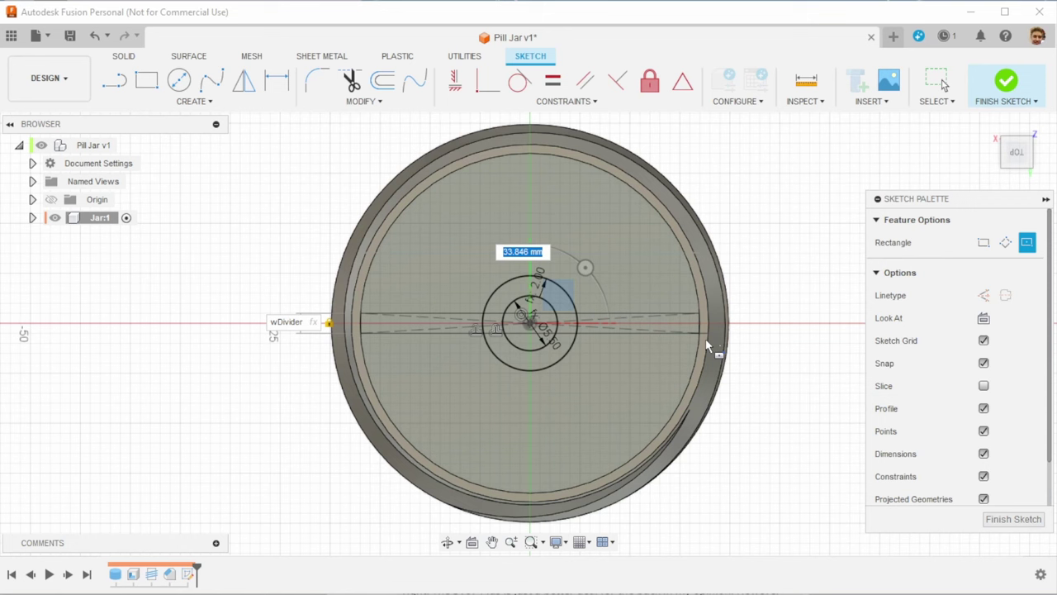
text(dJ)
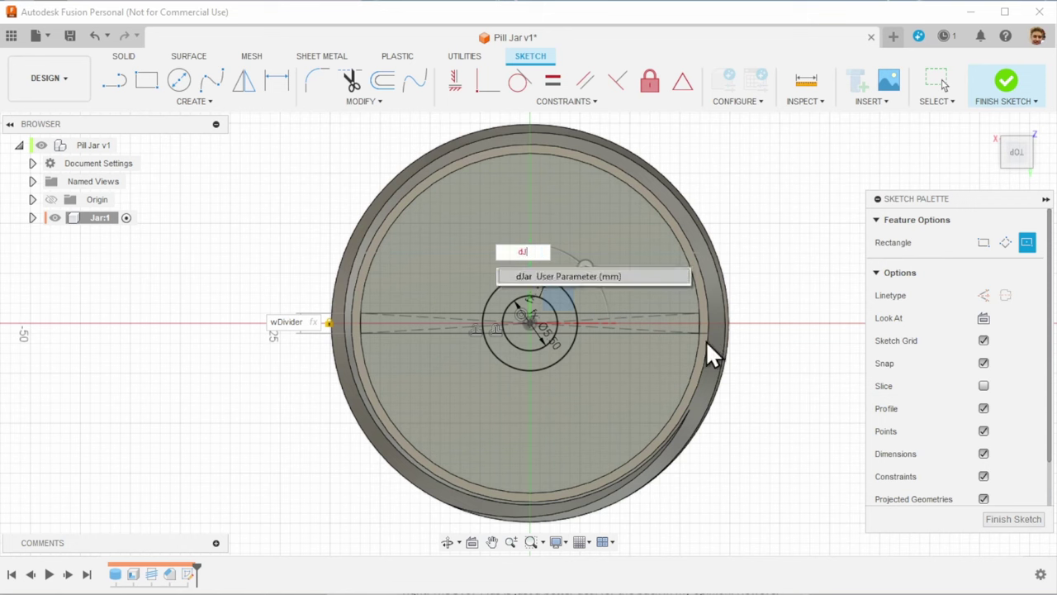
text(ar-wall)
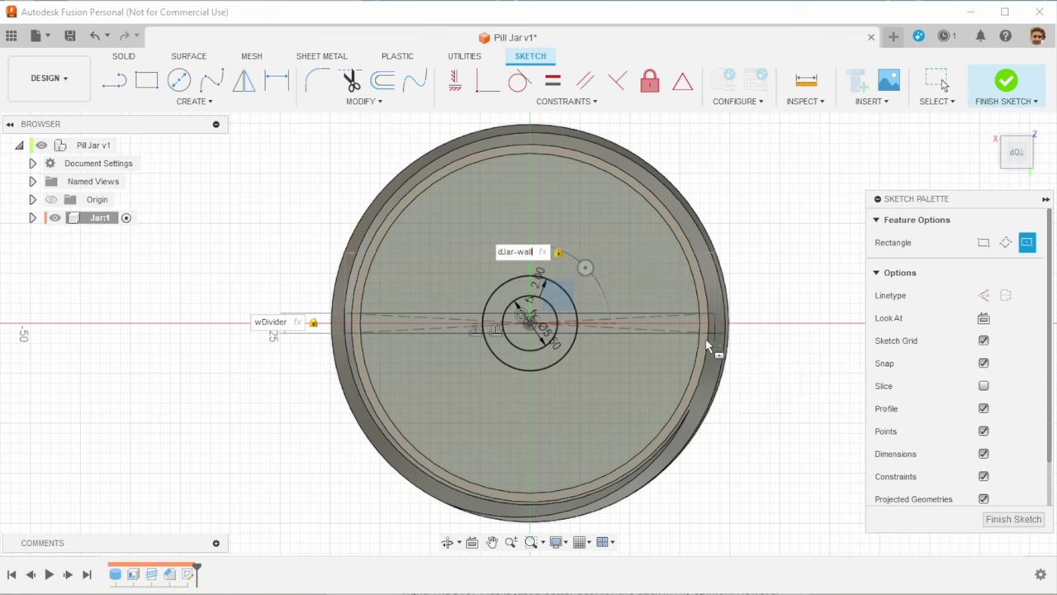
shift+middle_drag(731, 487, 471, 366)
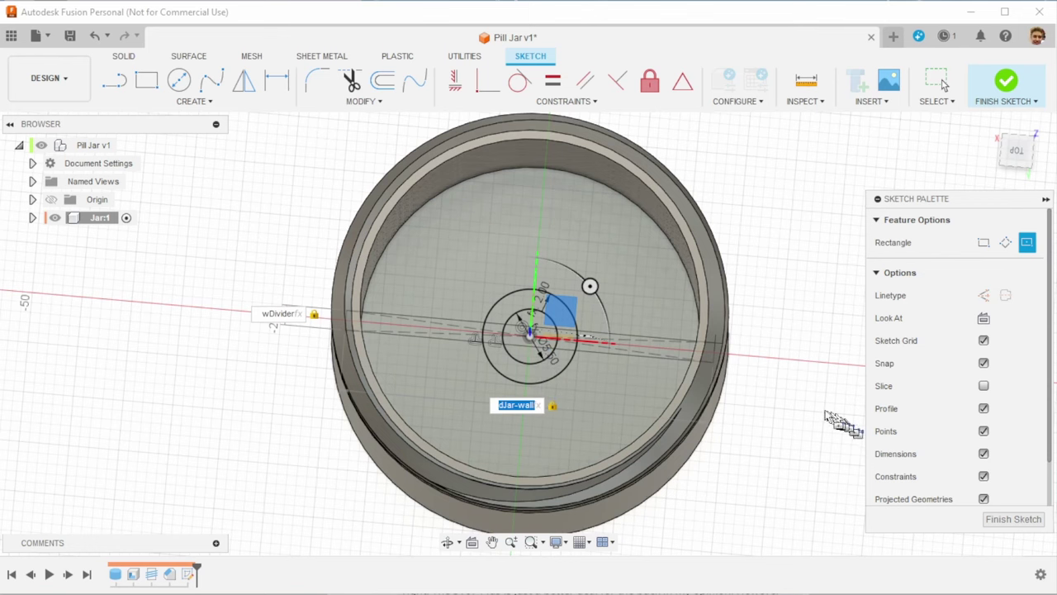
key(Return)
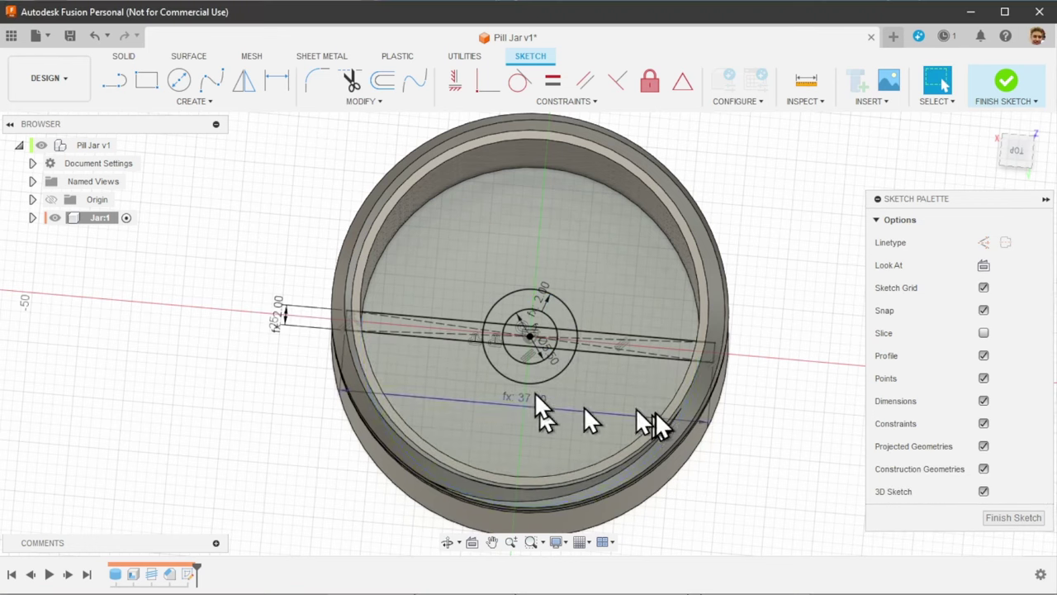
- Circular-pattern the rectangle's two long edges into 4 copies around the sketch origin
click(208, 104)
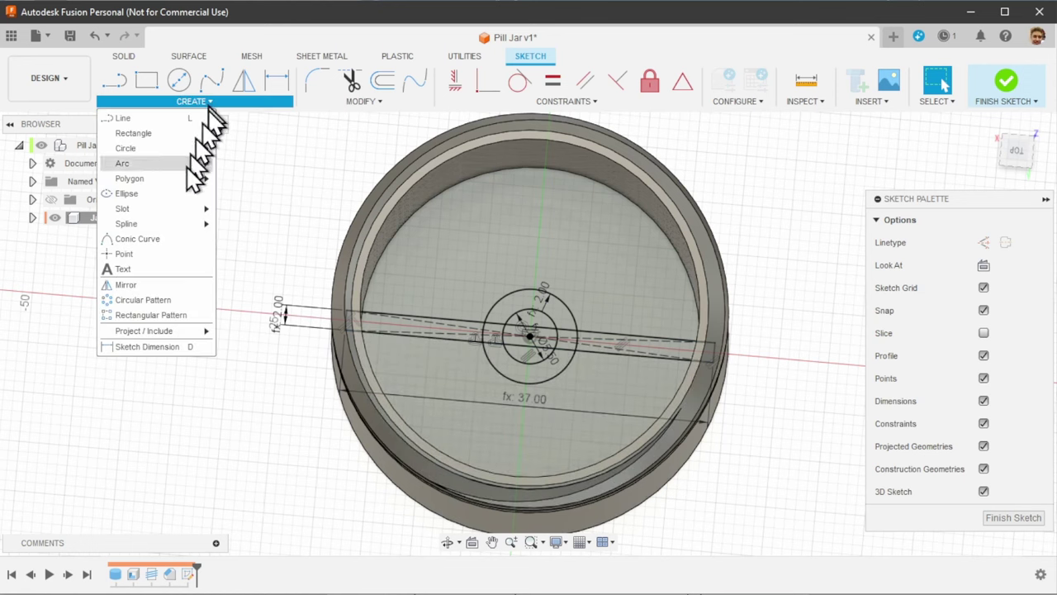
click(147, 302)
click(404, 335)
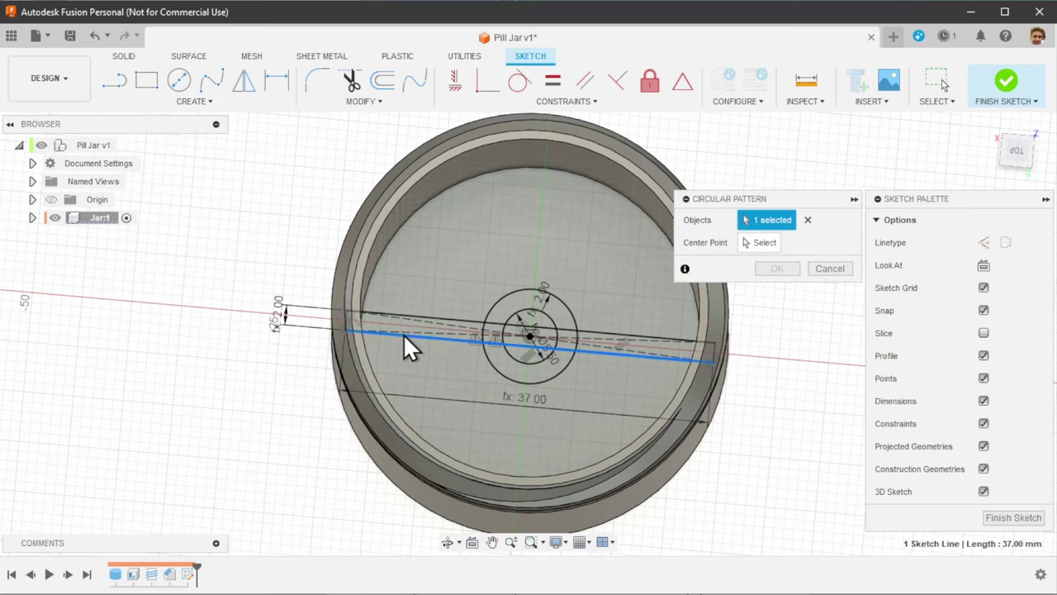
click(402, 315)
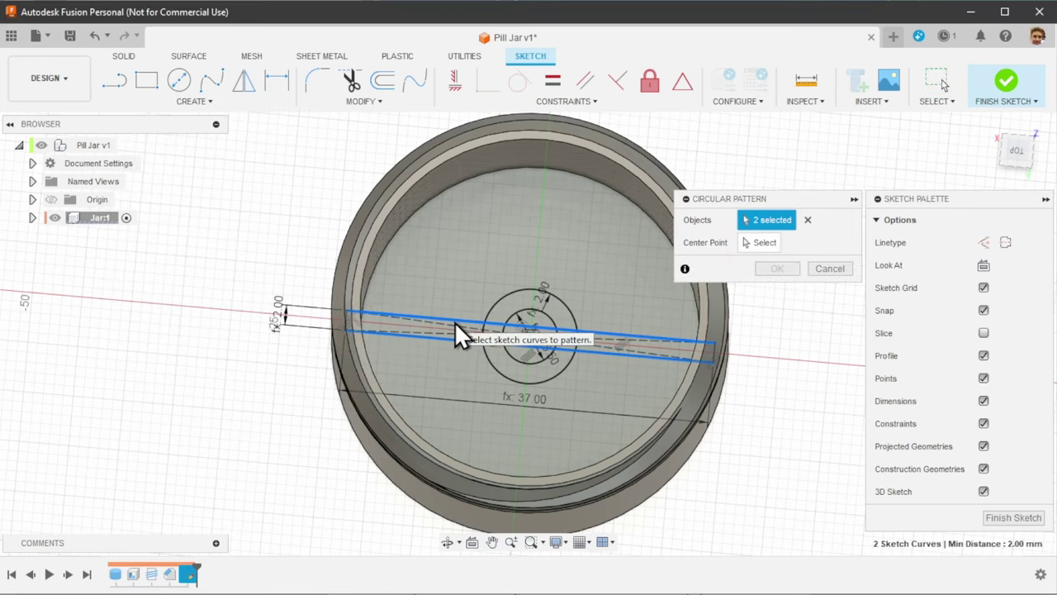
click(760, 242)
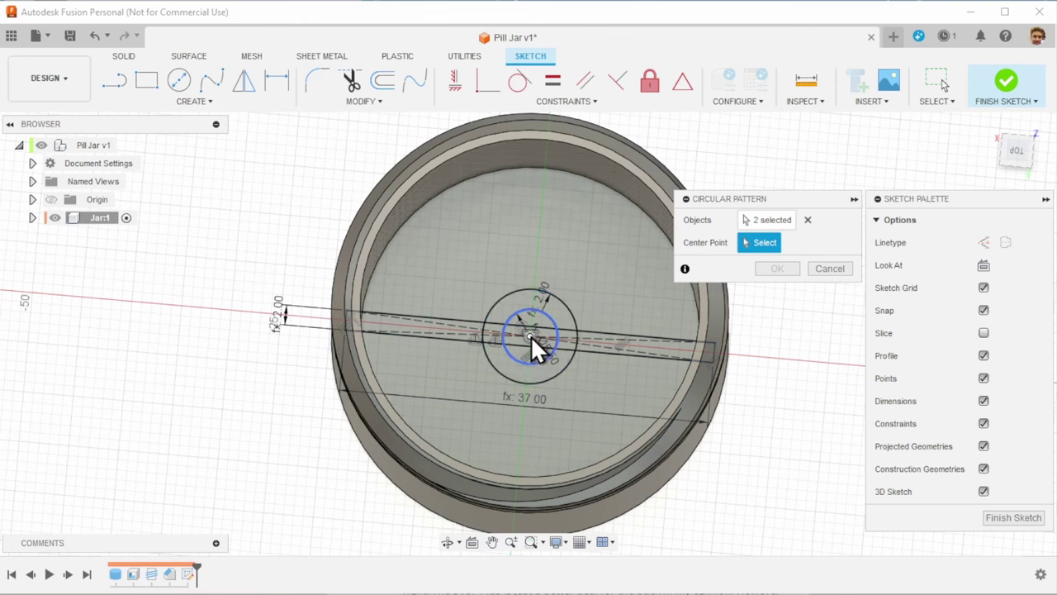
click(531, 337)
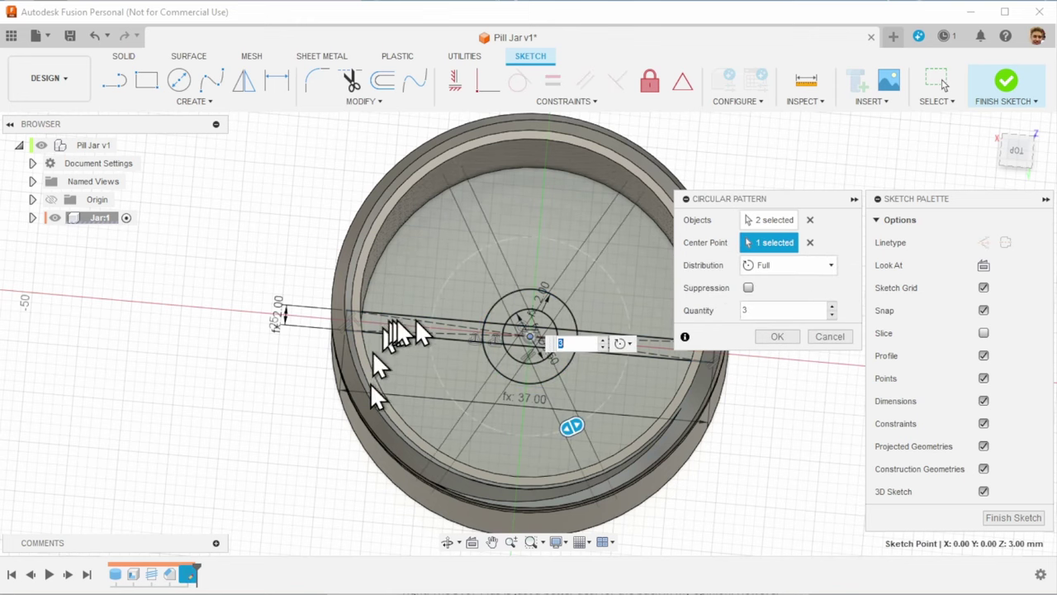
click(832, 305)
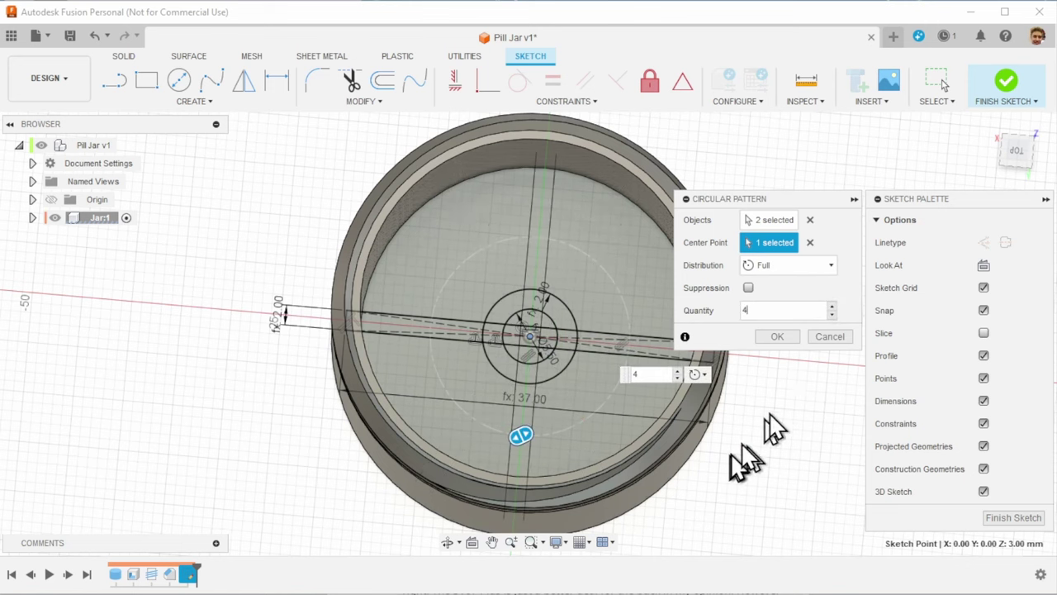
click(781, 338)
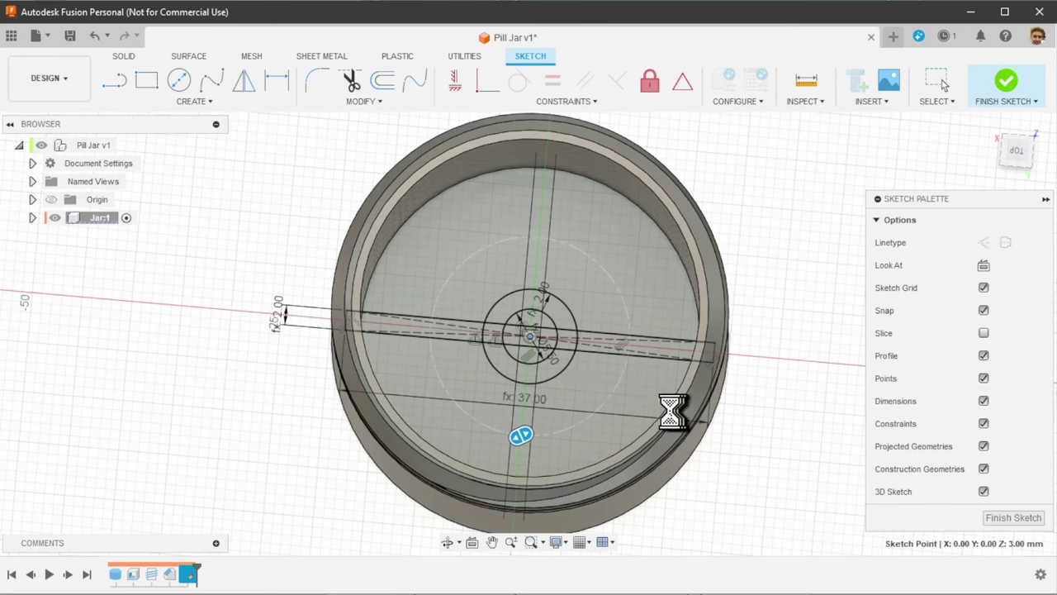
shift+middle_drag(608, 427, 428, 347)
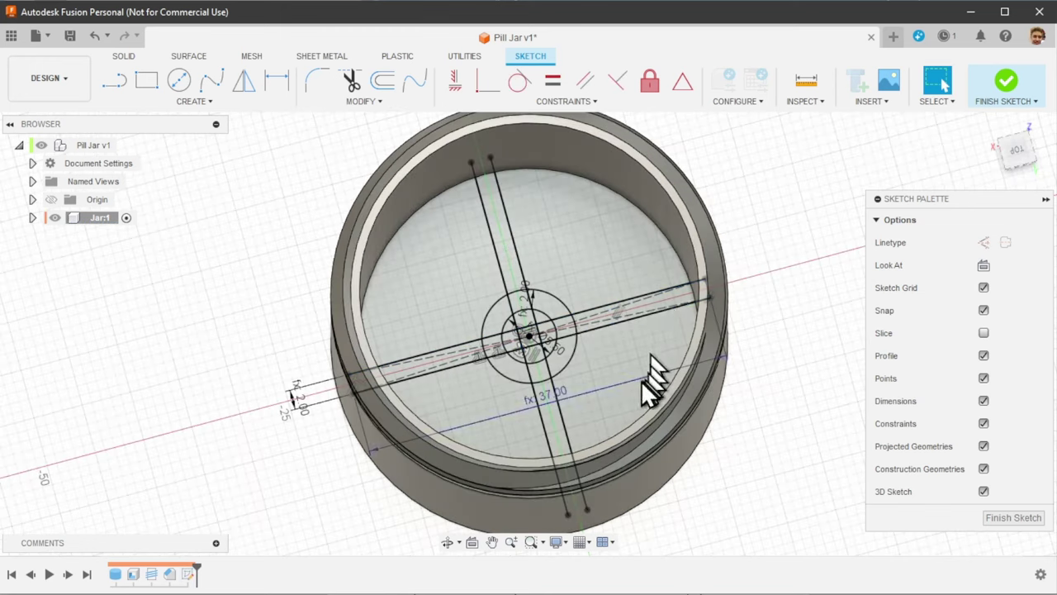
shift+middle_drag(652, 380, 602, 389)
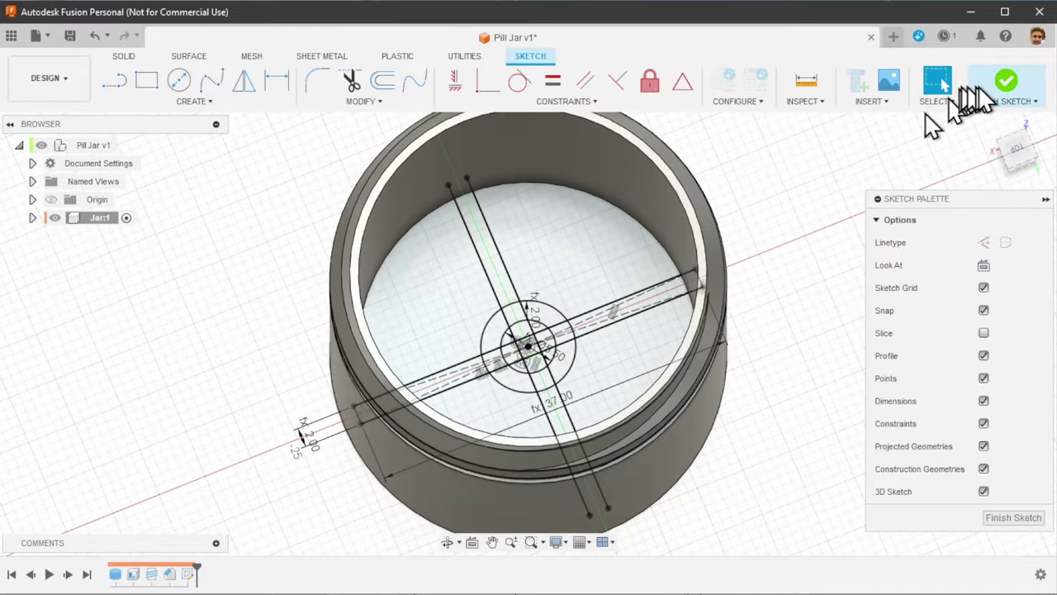
- Finish the sketch and select the four divider arm profiles for an extrusion
click(1001, 86)
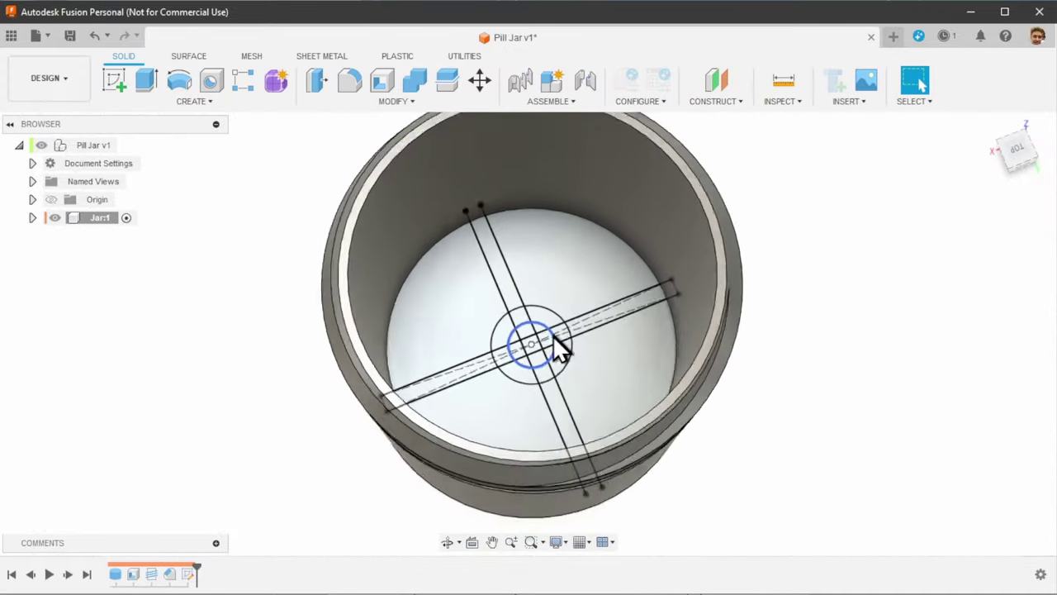
mouse_move(684, 471)
shift+middle_down()
mouse_move(696, 460)
mouse_move(653, 472)
mouse_move(669, 471)
shift+middle_up()
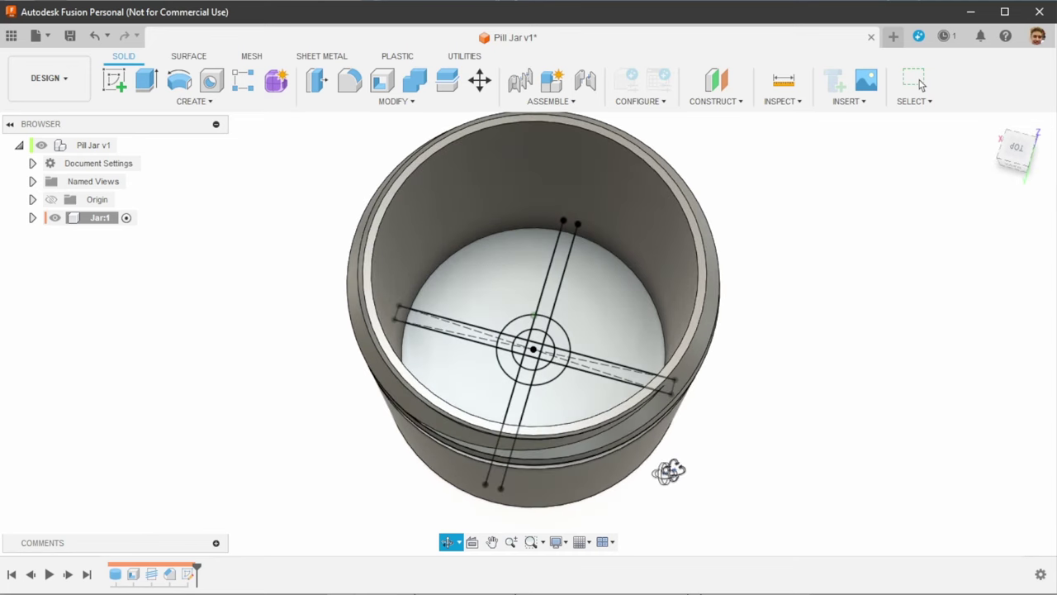
click(146, 78)
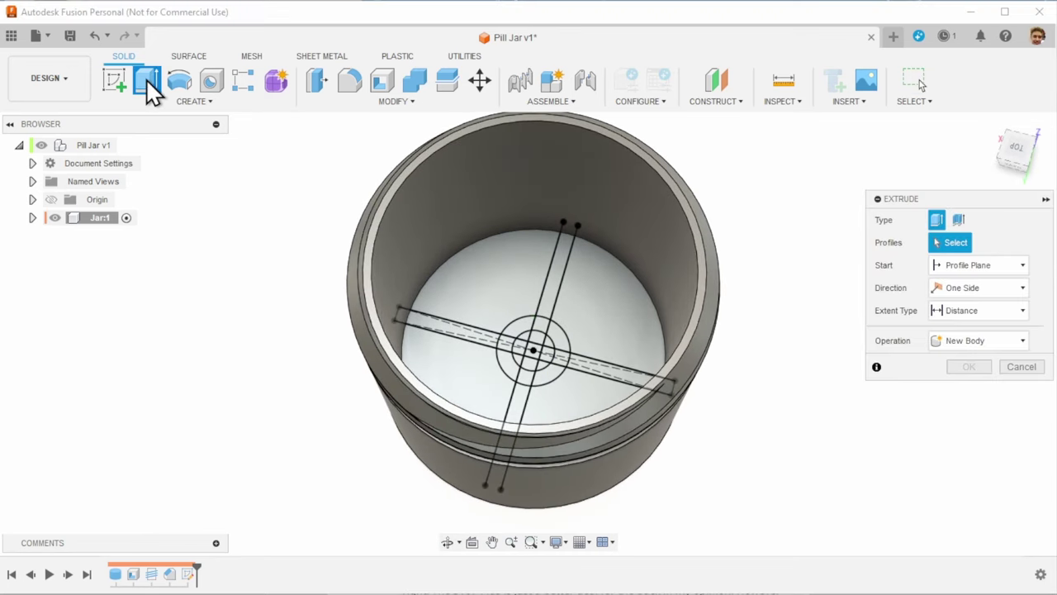
click(440, 325)
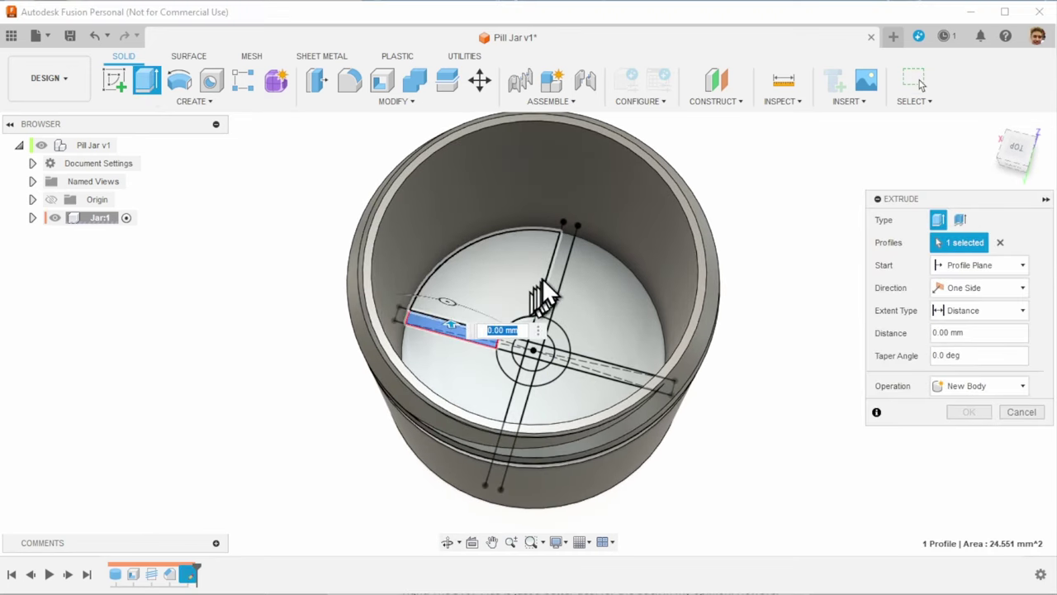
click(561, 289)
click(593, 370)
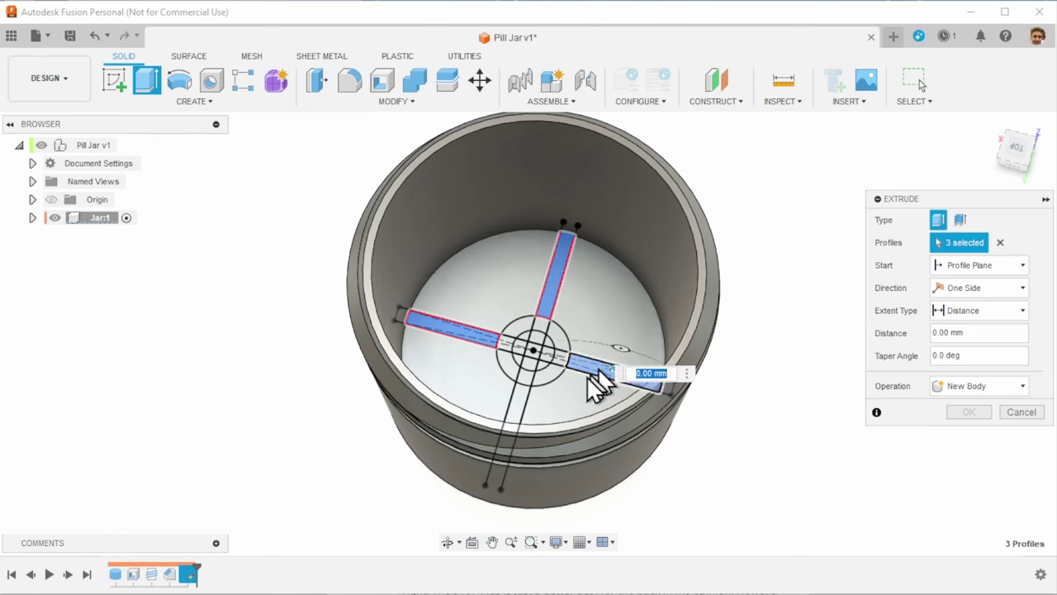
click(515, 414)
- Add the eight centre-ring profiles, bringing the extrusion selection to 12 profiles
click(529, 380)
scroll(529, 384, up, 3)
click(557, 402)
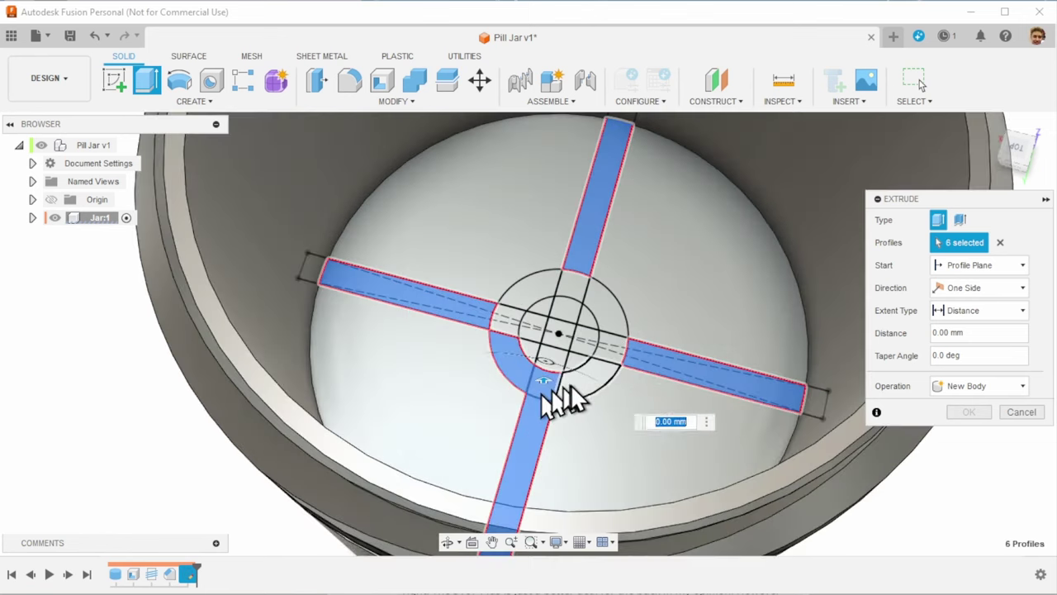
click(599, 346)
click(607, 341)
click(609, 318)
click(574, 302)
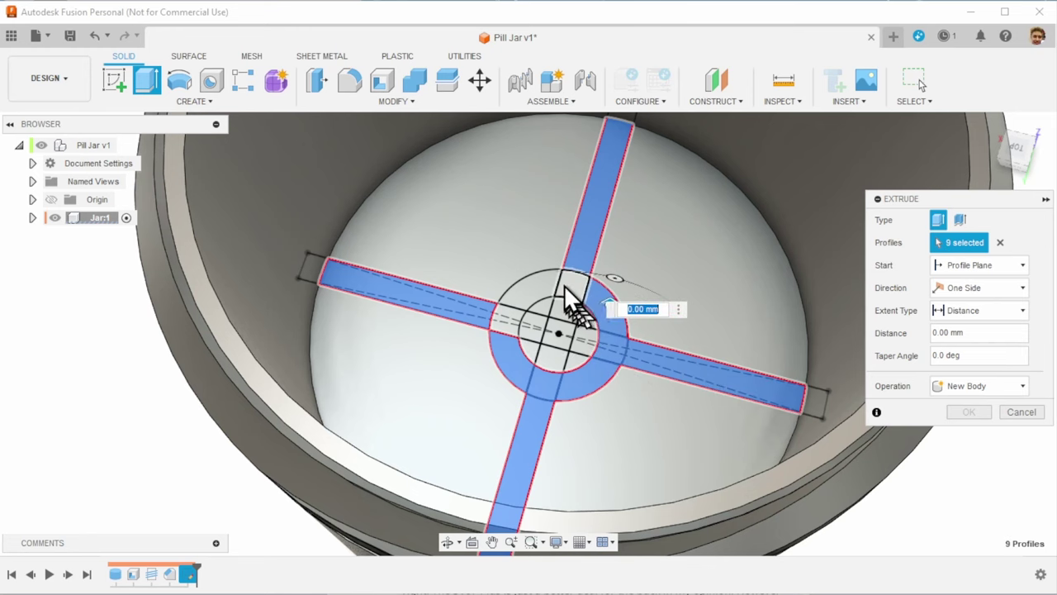
click(541, 293)
click(505, 314)
shift+middle_drag(505, 313, 624, 423)
scroll(624, 423, down, 5)
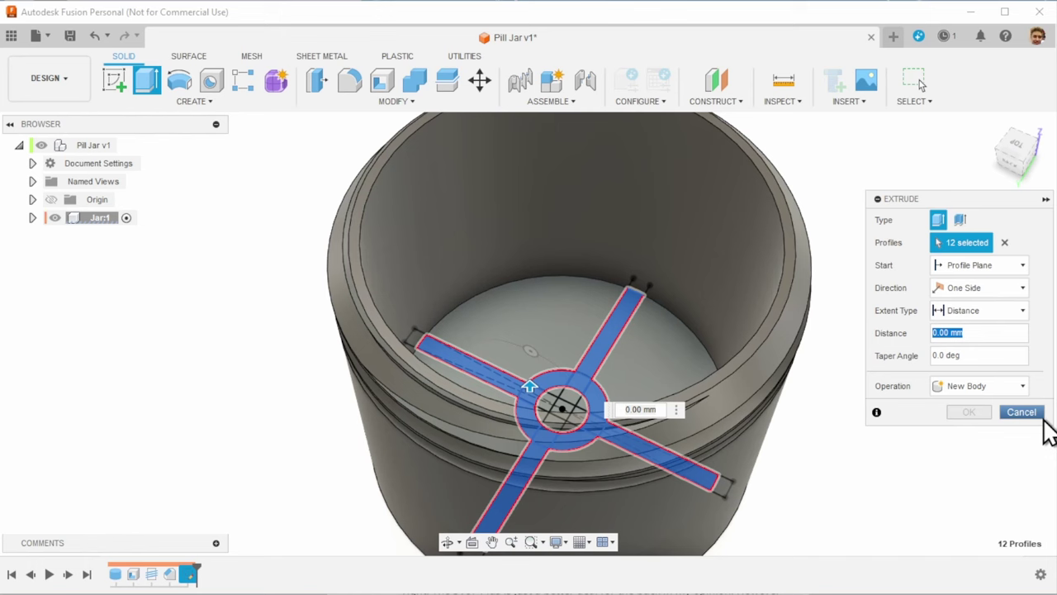
- Extrude the divider profiles by hJar-wall-wDivider-clearance, joined to the jar body
text(hJar)
key(Return)
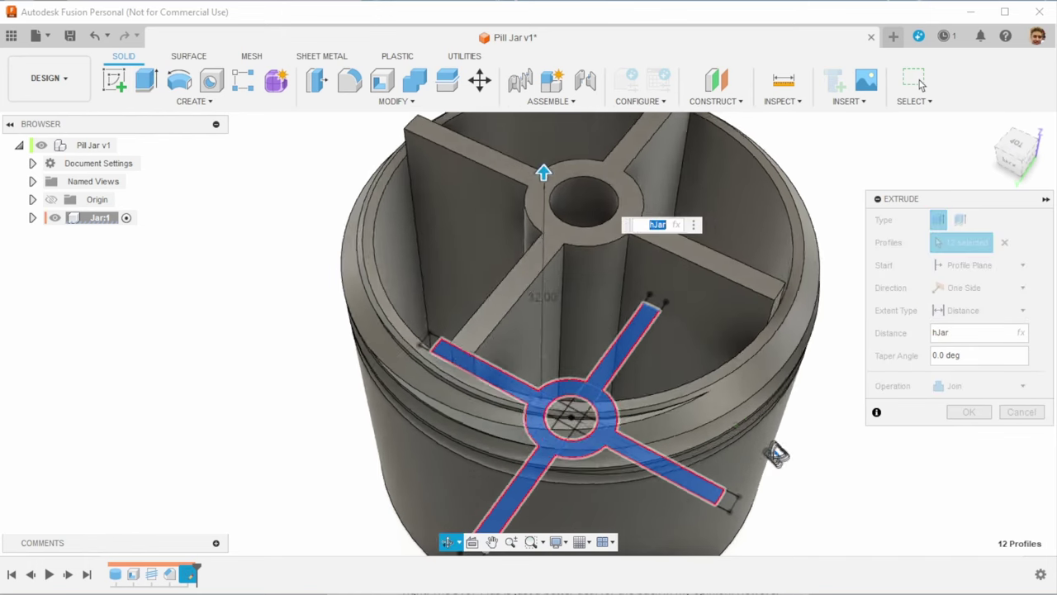
click(1024, 333)
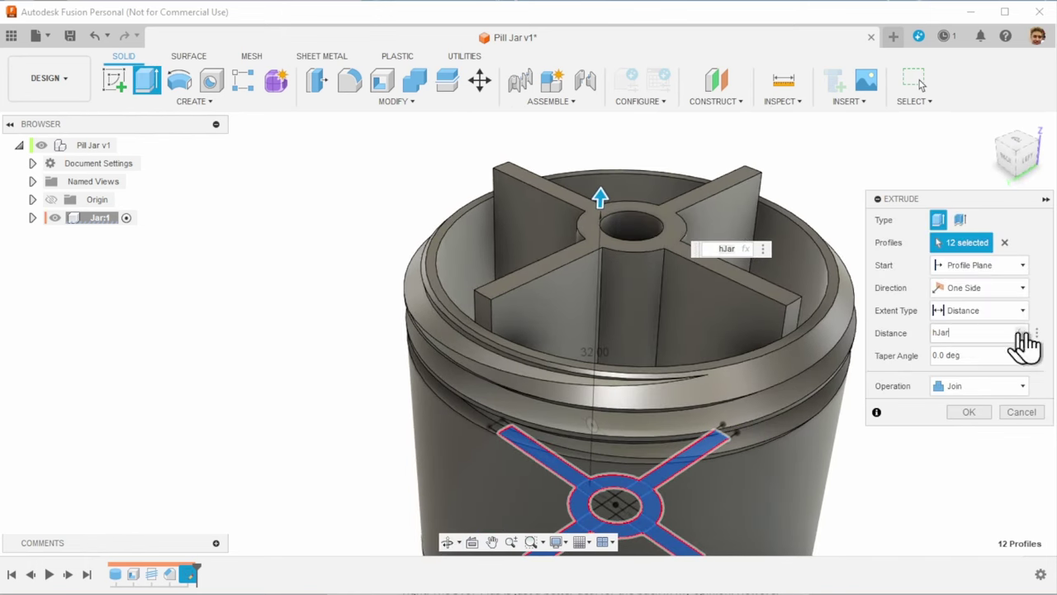
text(-wall)
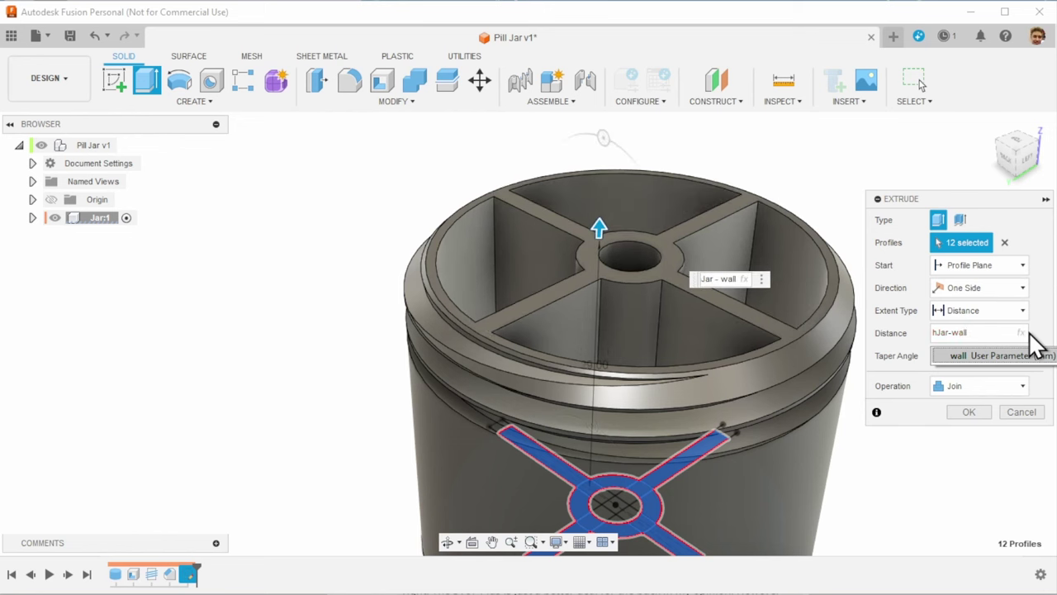
text(-)
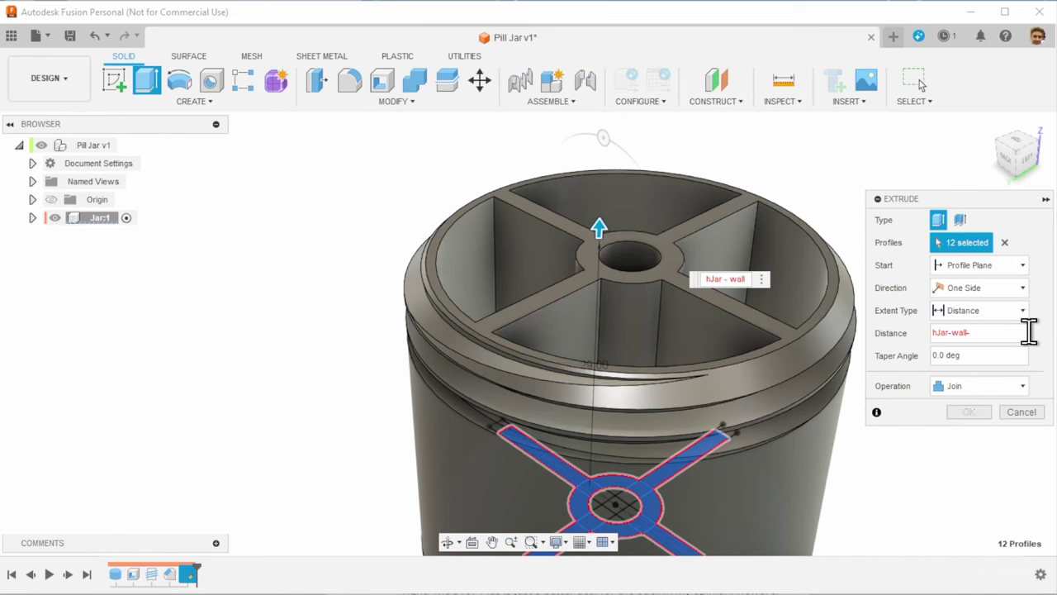
text(wDi)
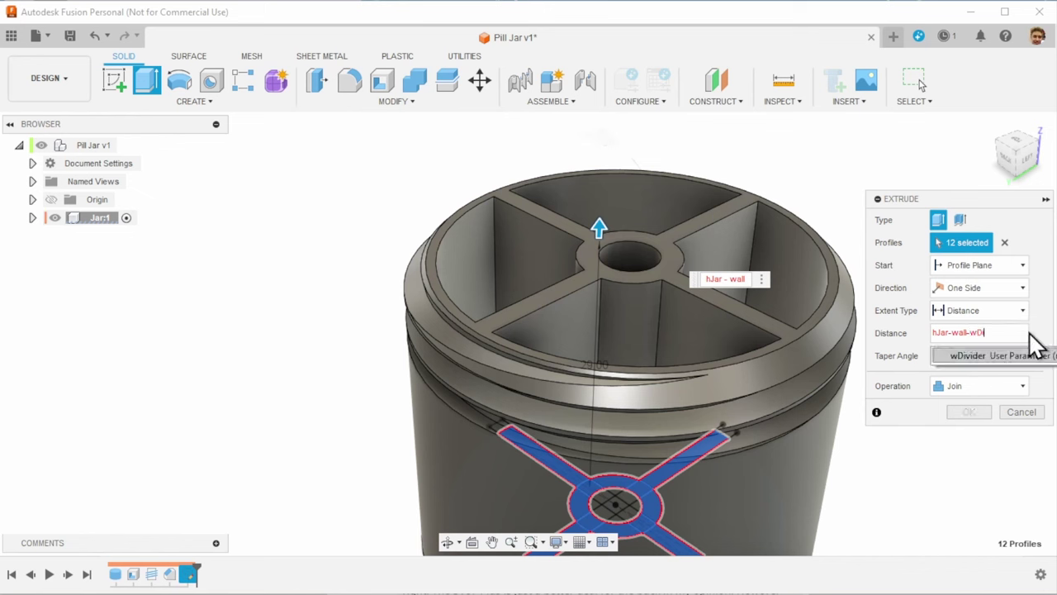
key(Tab)
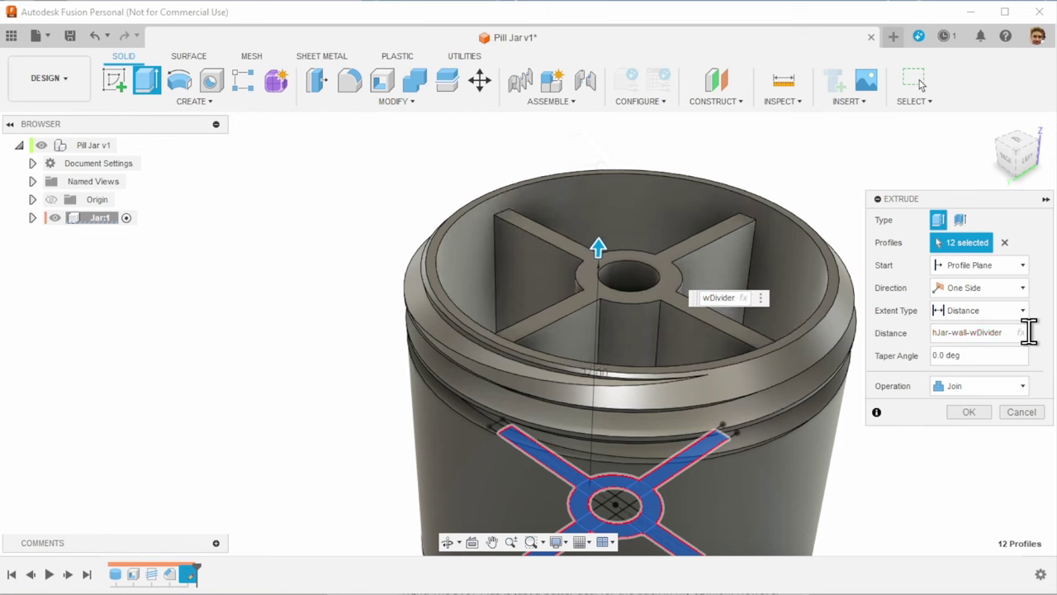
text(-clearance)
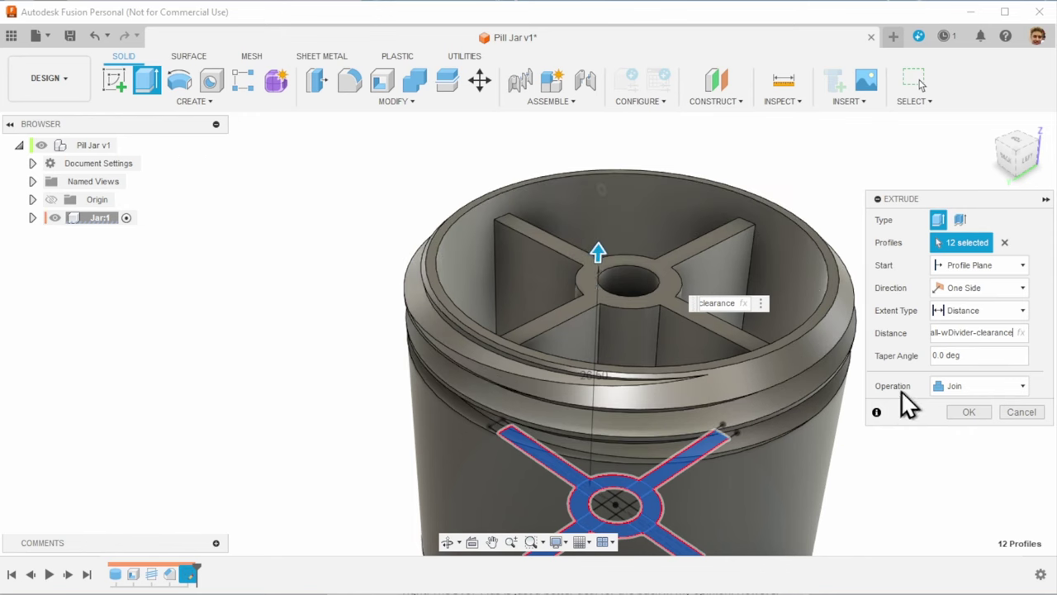
click(963, 410)
shift+middle_drag(793, 425, 925, 443)
- Fit the jar in view and activate the top-level Pill Jar v1 component
scroll(816, 398, up, 3)
scroll(831, 421, down, 4)
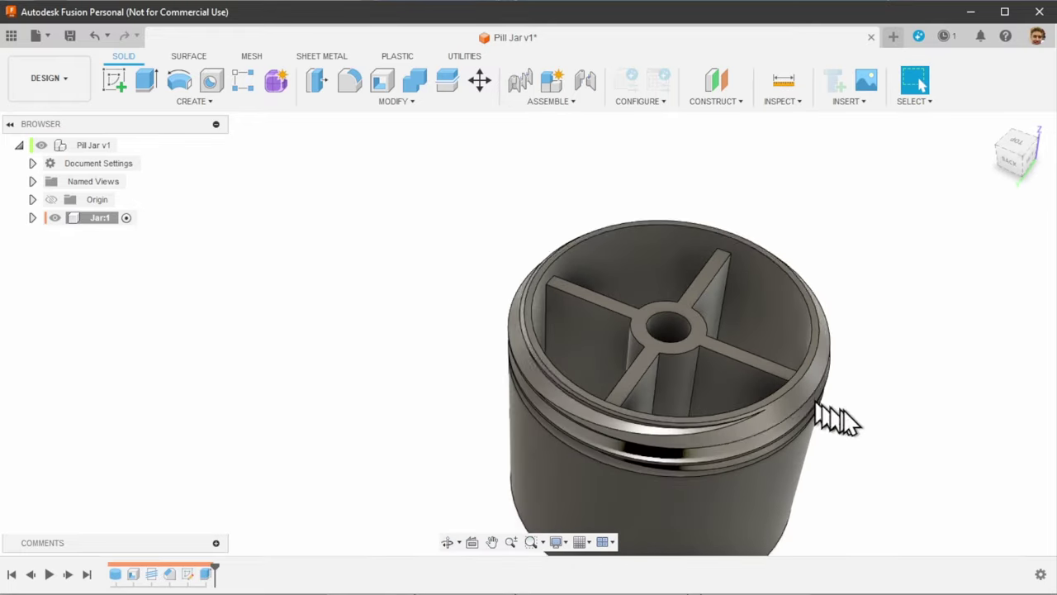
mouse_move(831, 420)
shift+middle_down()
mouse_move(837, 437)
mouse_move(810, 471)
mouse_move(815, 425)
mouse_move(866, 314)
mouse_move(867, 354)
mouse_move(842, 431)
shift+middle_up()
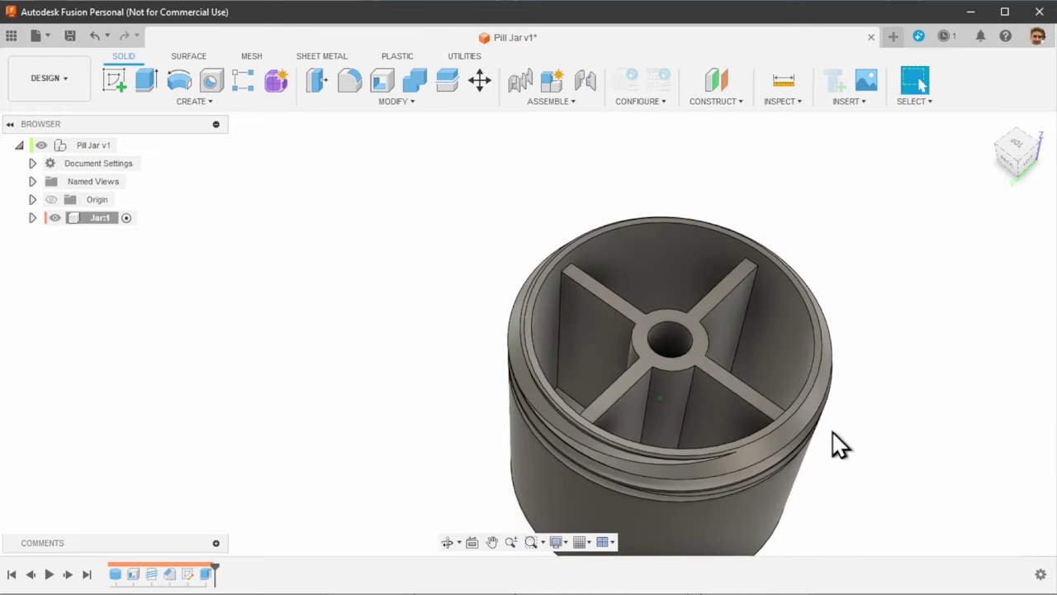
key(F6)
shift+middle_drag(692, 401, 661, 388)
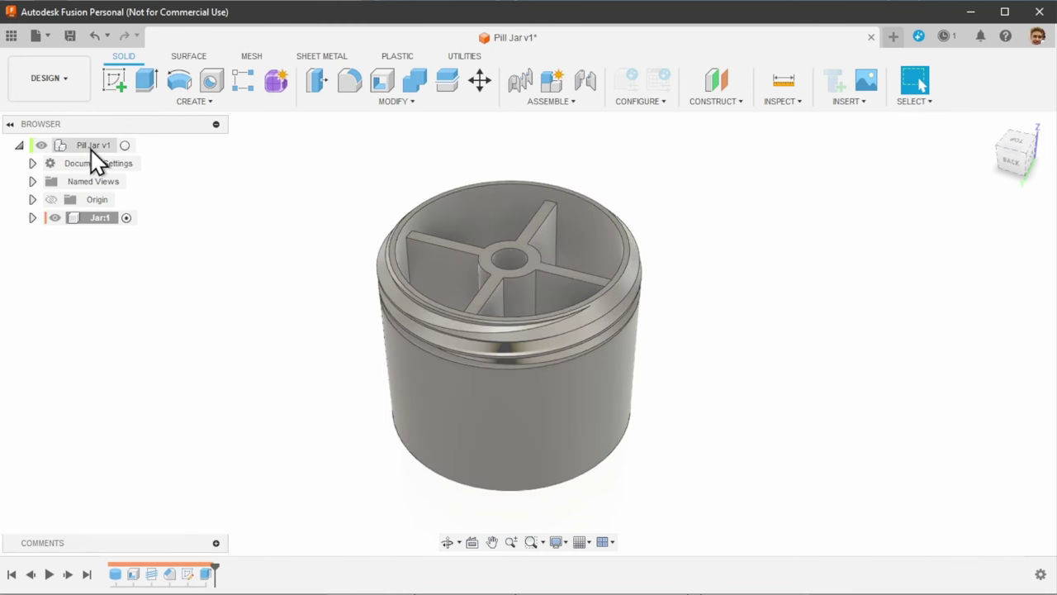
click(91, 147)
double_click(92, 147)
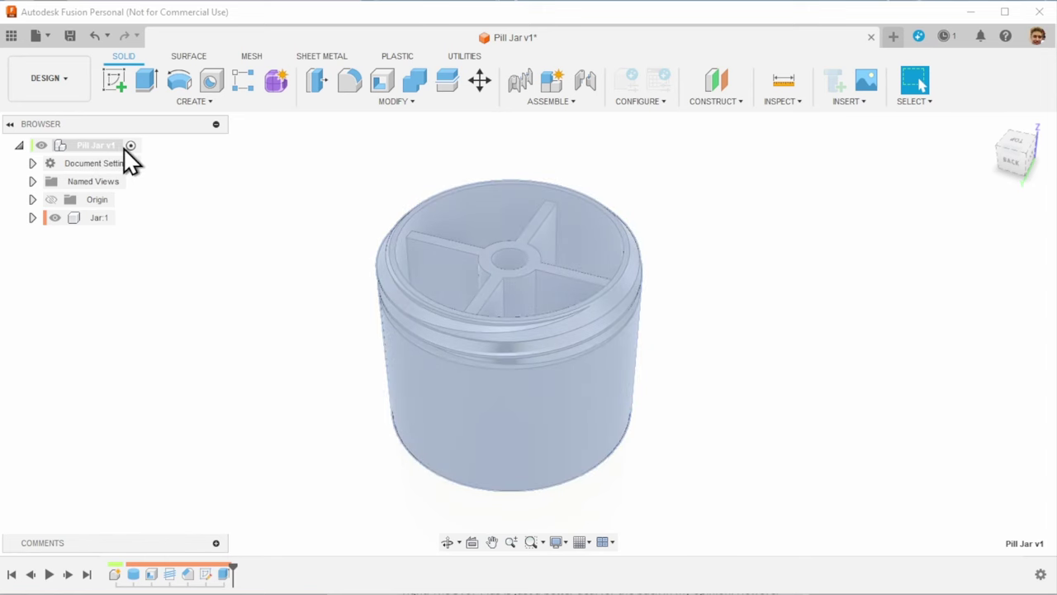
- Create a new component named Cover under Pill Jar v1 and expand it in the Browser
click(565, 101)
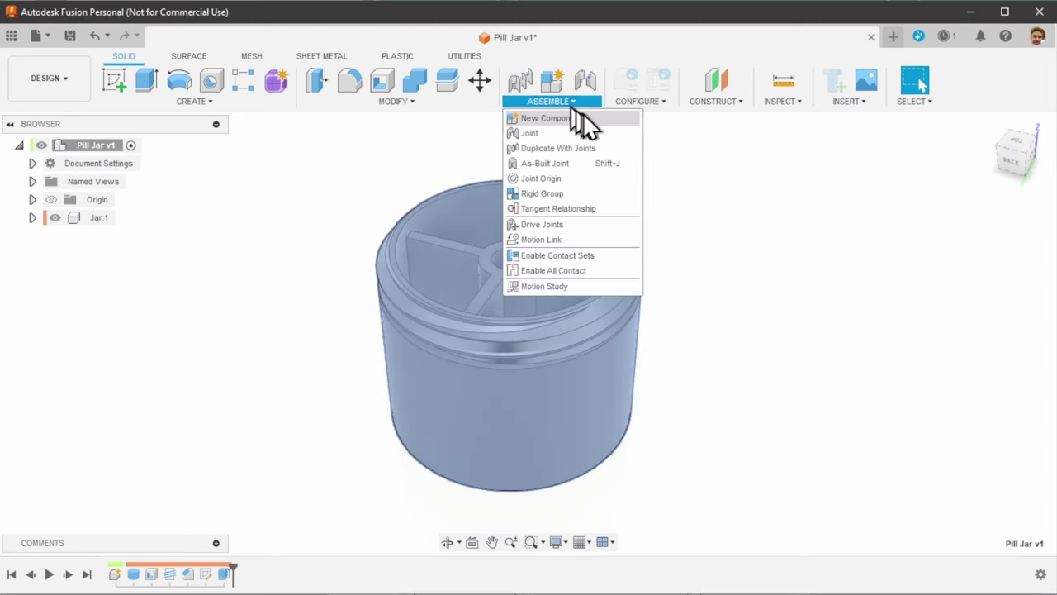
click(579, 119)
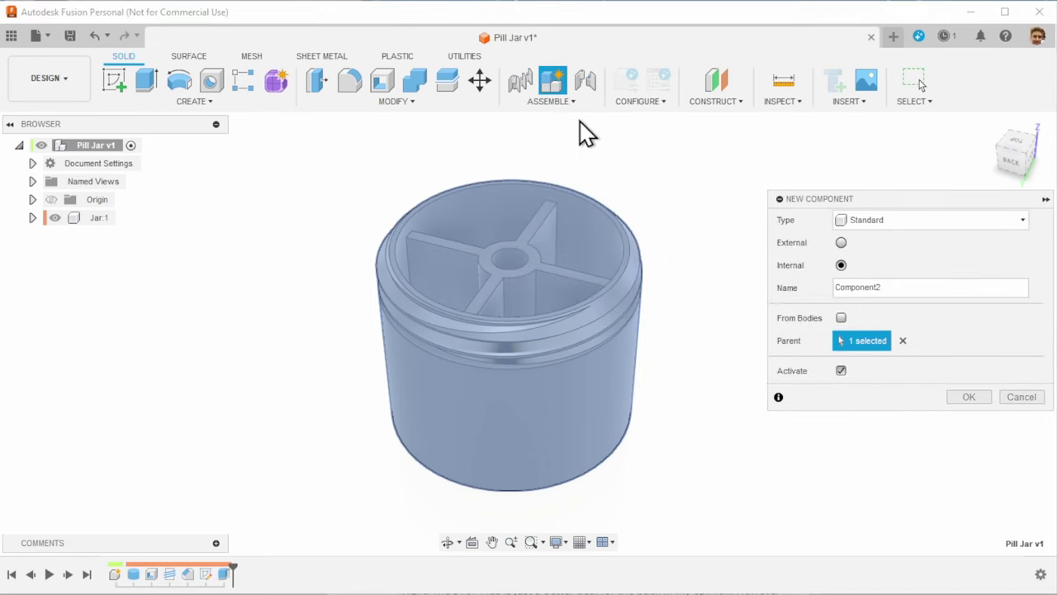
click(894, 287)
key(Return)
click(33, 235)
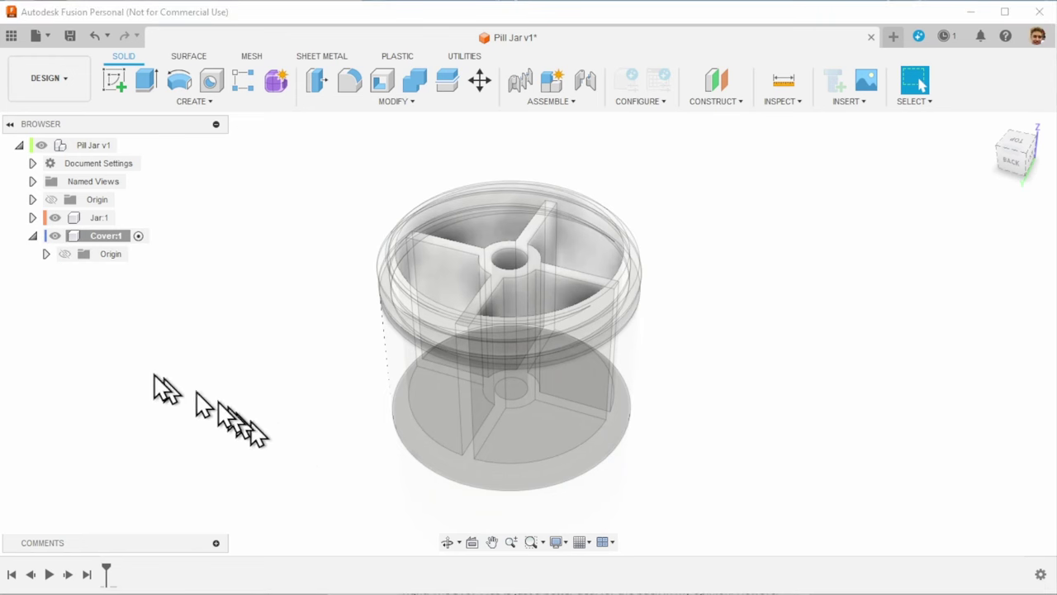
- Start a new sketch in the Cover component on the cover's base plane
click(107, 83)
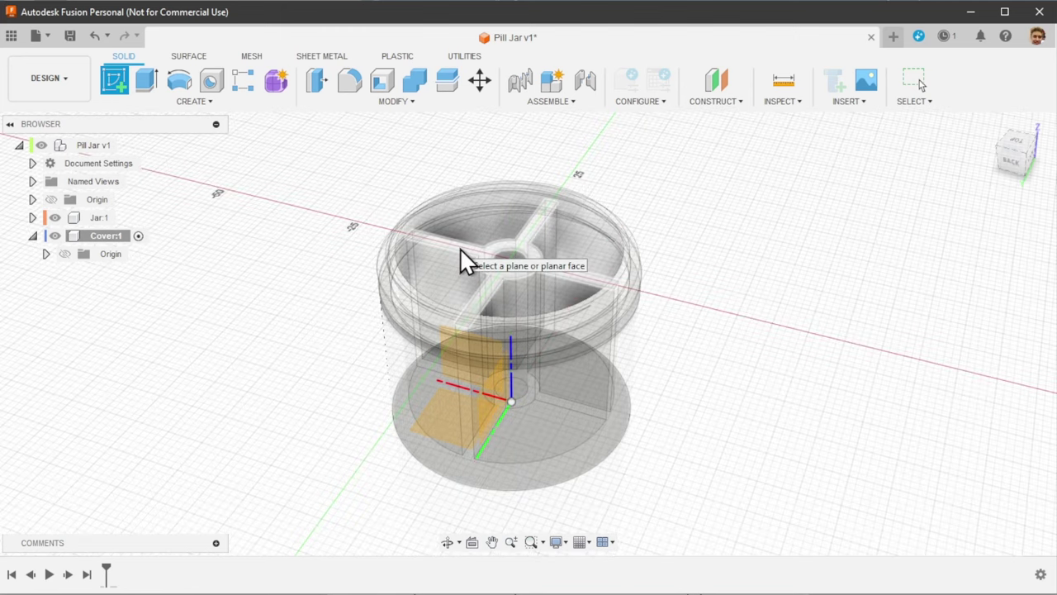
click(460, 248)
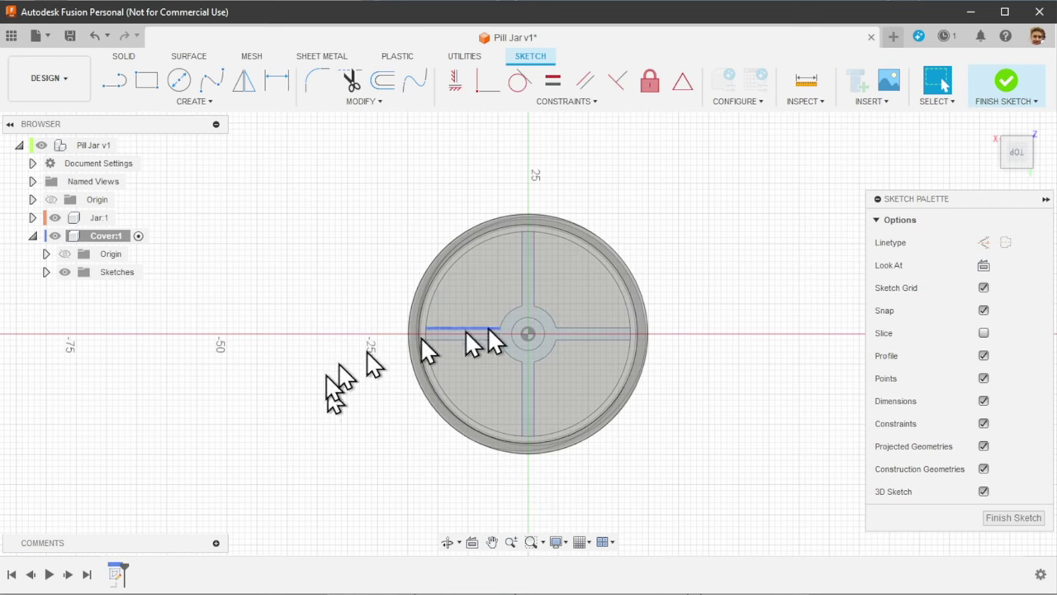
scroll(439, 294, up, 2)
- Project the jar's inner wall circle, centre hole and divider edges into the sketch
key(p)
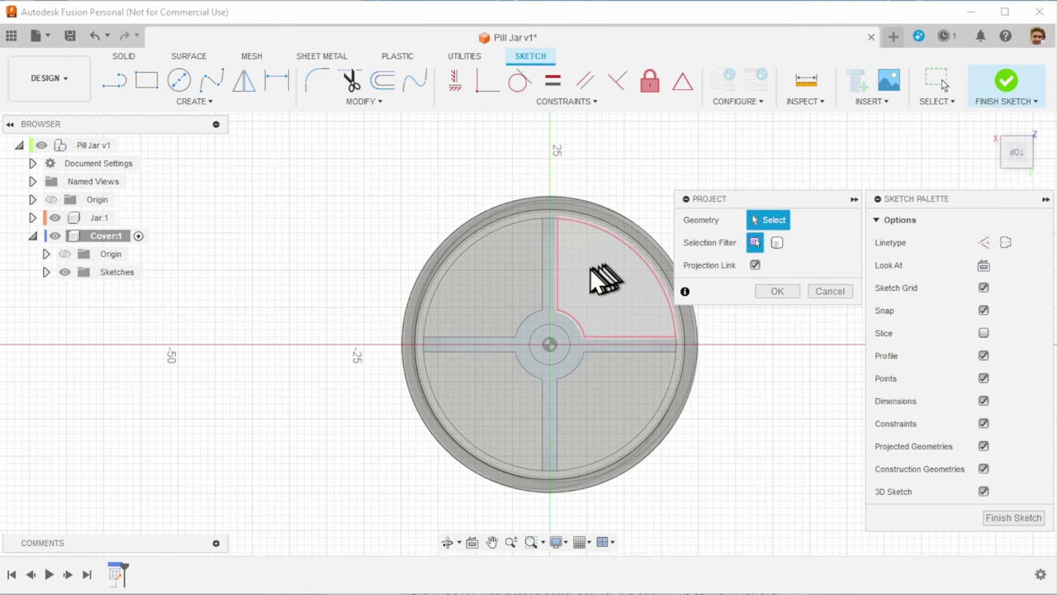
click(502, 231)
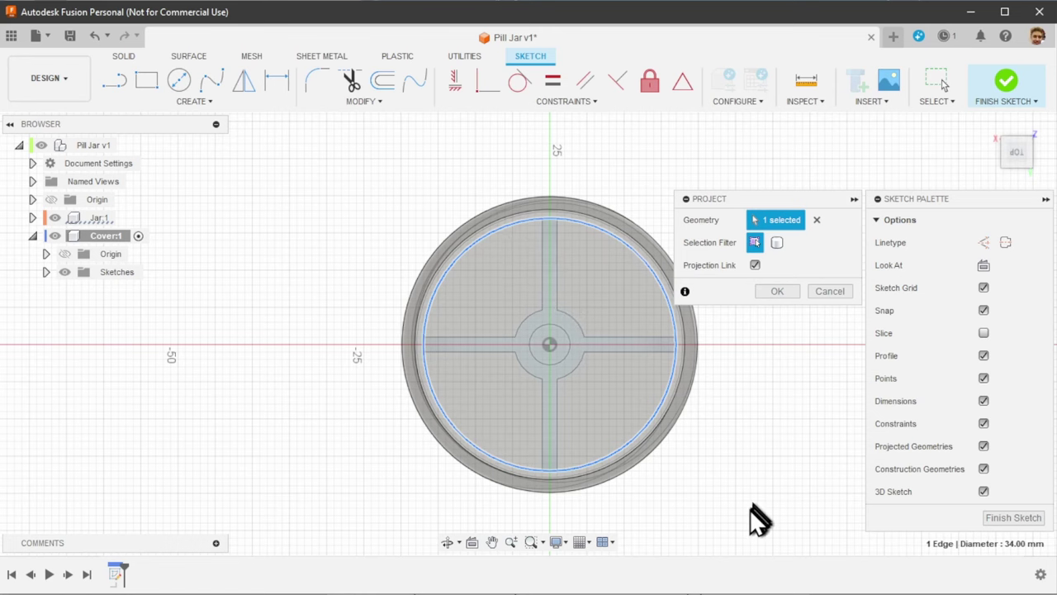
shift+middle_drag(752, 516, 726, 496)
scroll(550, 307, up, 2)
scroll(425, 229, up, 3)
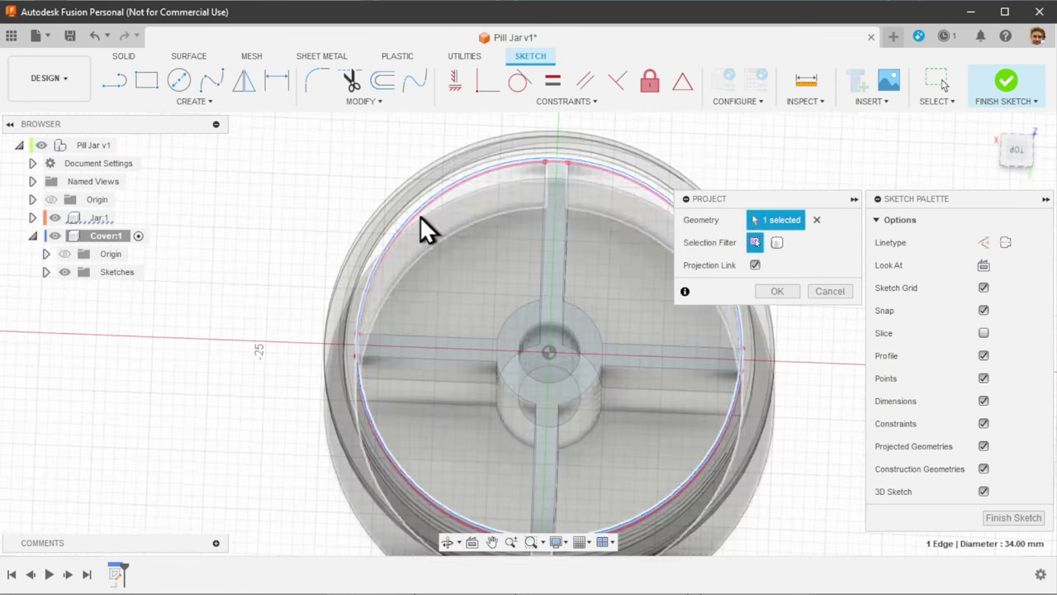
click(539, 330)
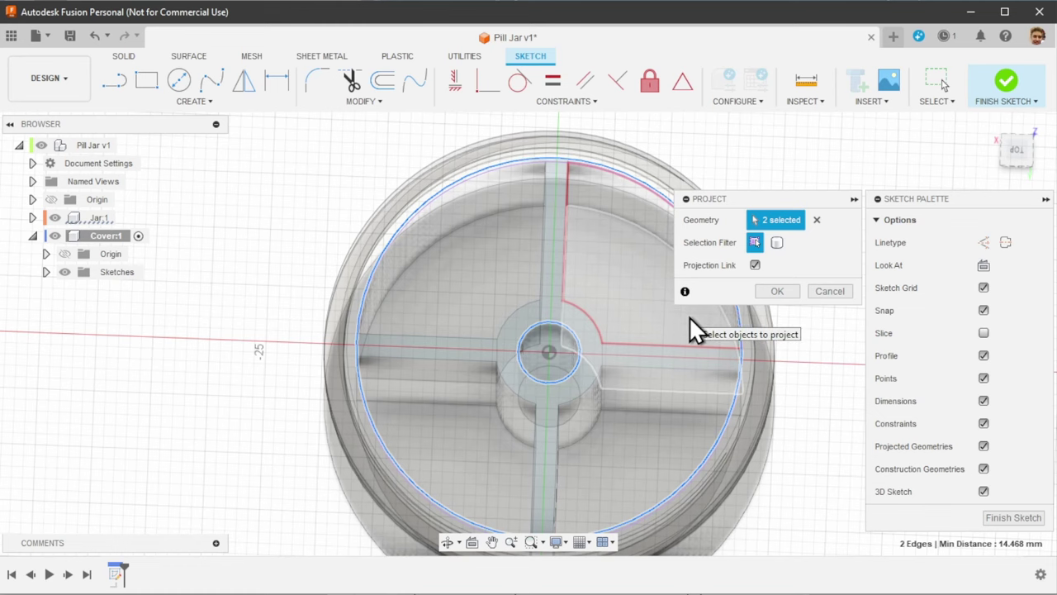
middle_drag(502, 383, 559, 406)
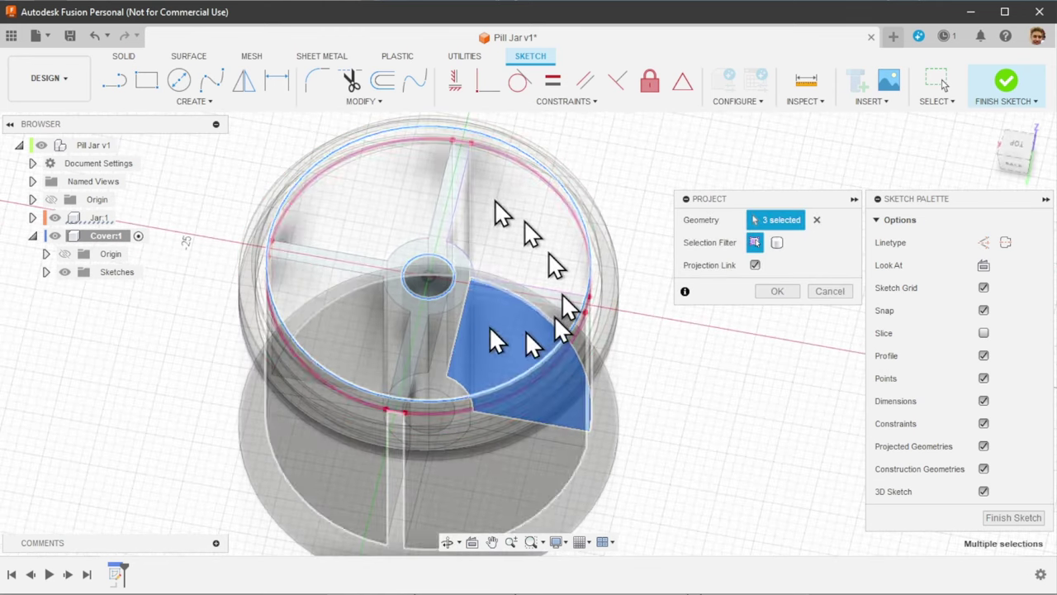
click(776, 292)
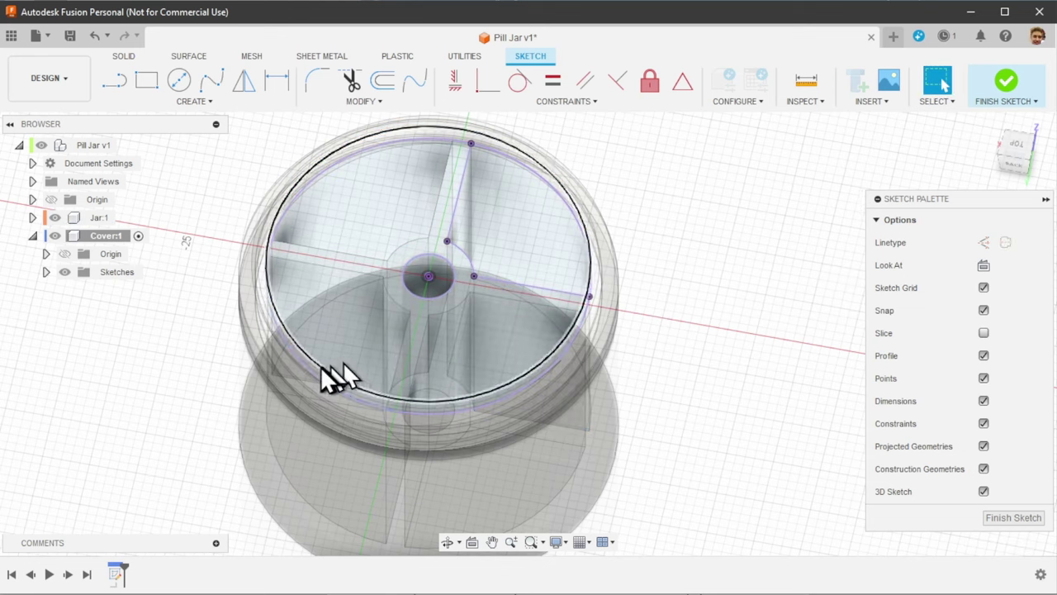
- Hide Jar:1, look down on the projected outline and finish the Cover sketch
click(52, 217)
mouse_move(479, 425)
shift+middle_down()
mouse_move(479, 434)
mouse_move(590, 438)
mouse_move(625, 471)
shift+middle_up()
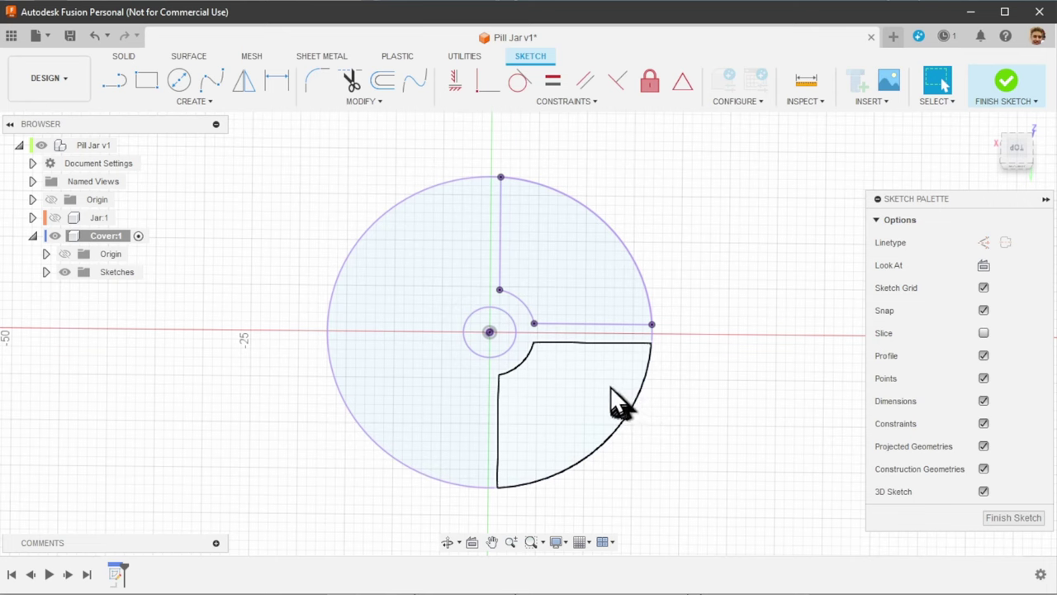
click(1005, 83)
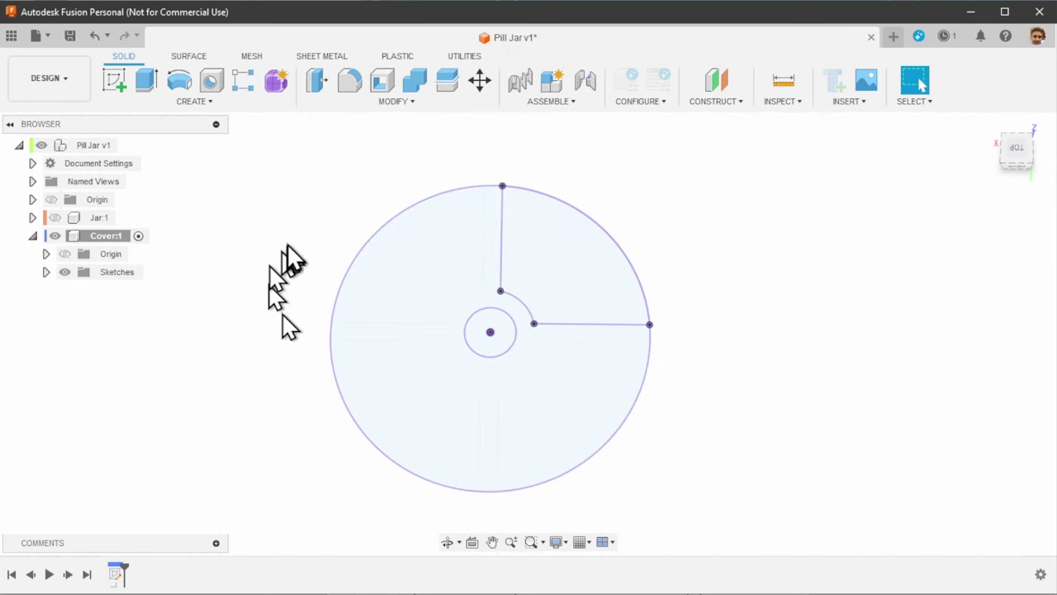
- Start an extrusion with every profile selected except the upper-right quarter
click(148, 75)
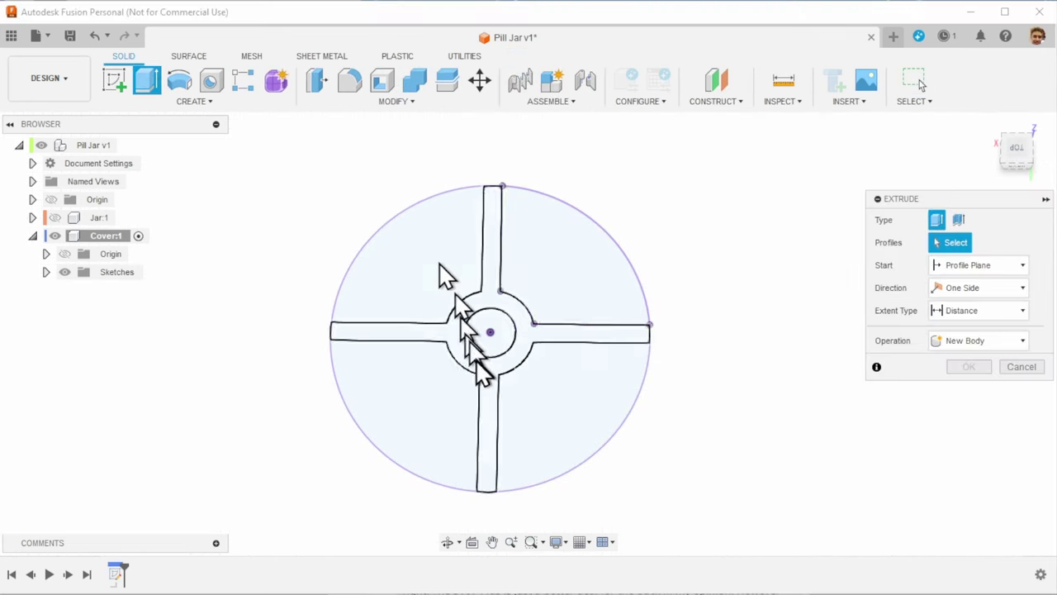
click(545, 410)
click(463, 417)
click(514, 349)
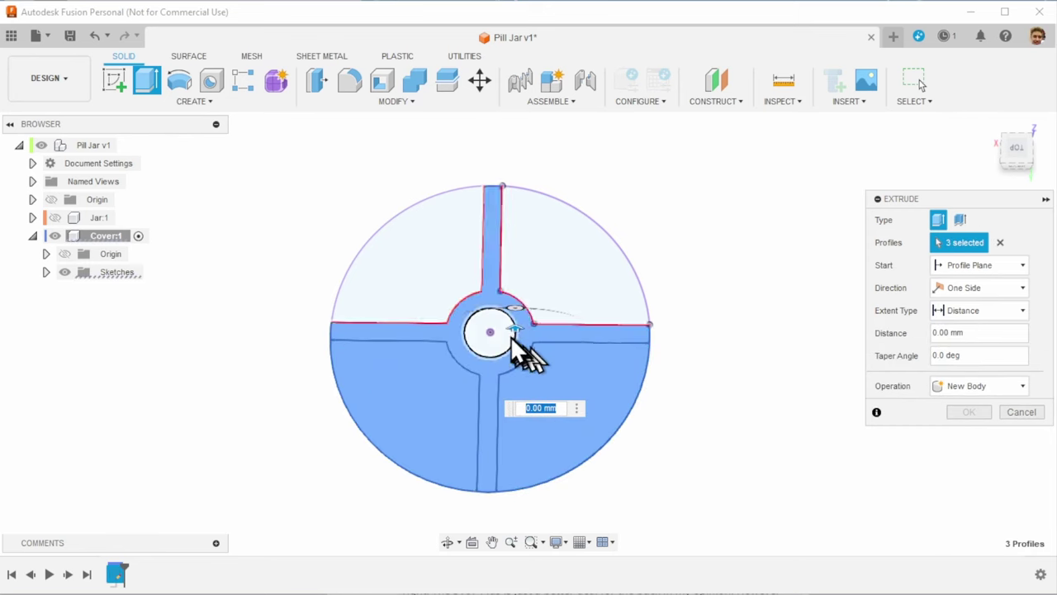
click(396, 265)
click(579, 264)
shift+middle_drag(626, 479, 496, 413)
click(541, 295)
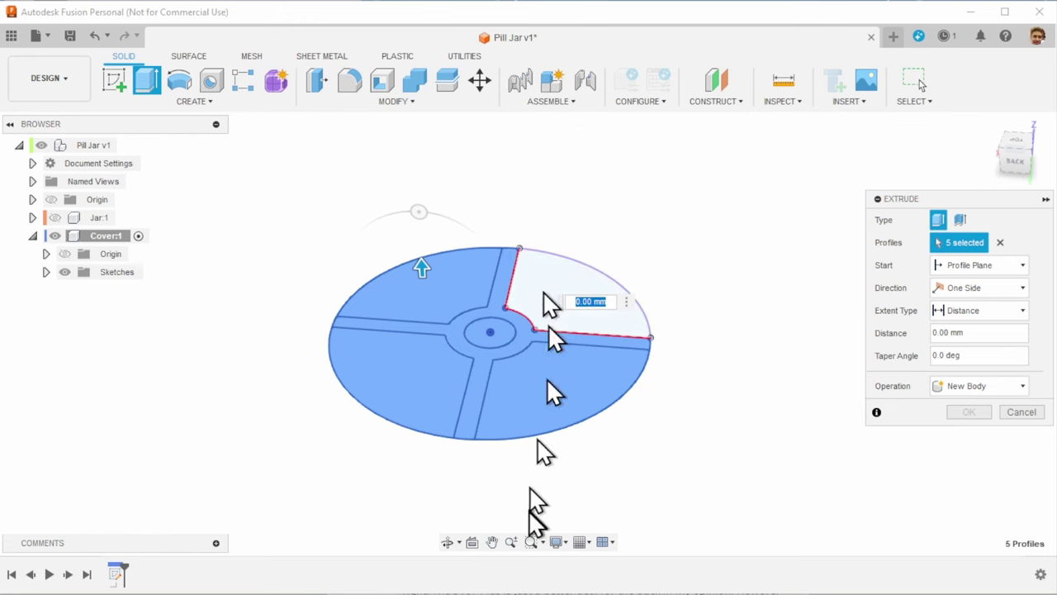
- Extrude the selected profiles wDivider thick as a new body, checking the fit against the jar
text(wDivider)
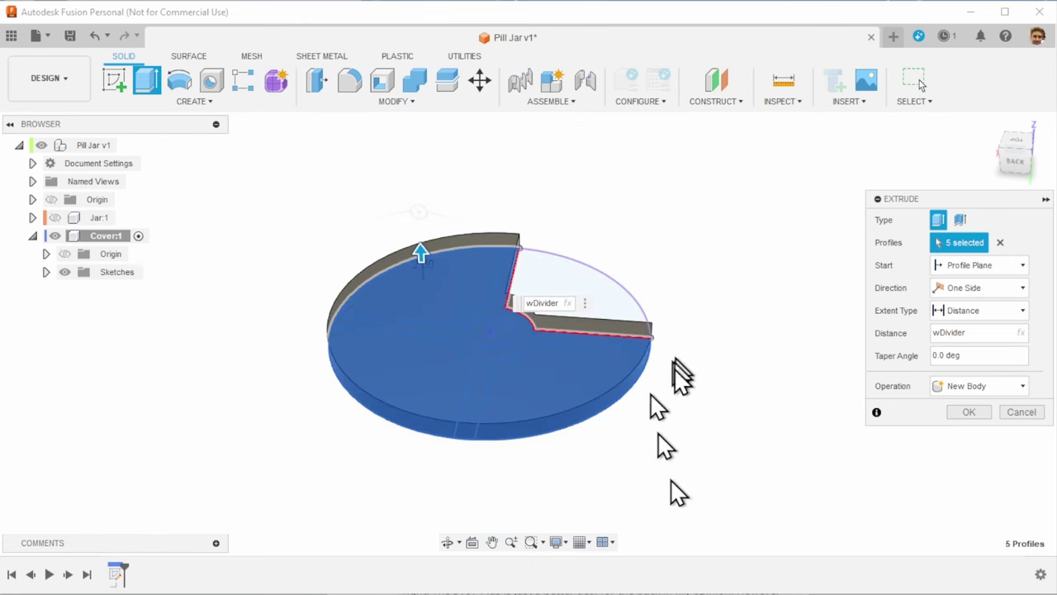
shift+middle_drag(680, 378, 606, 400)
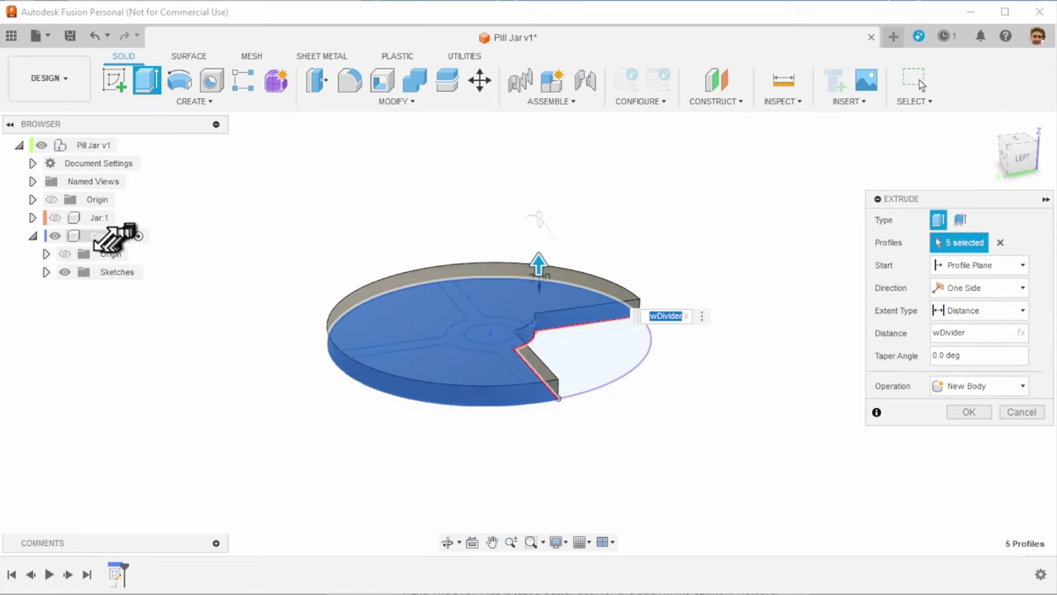
click(55, 217)
shift+middle_drag(326, 353, 372, 394)
click(55, 218)
click(969, 411)
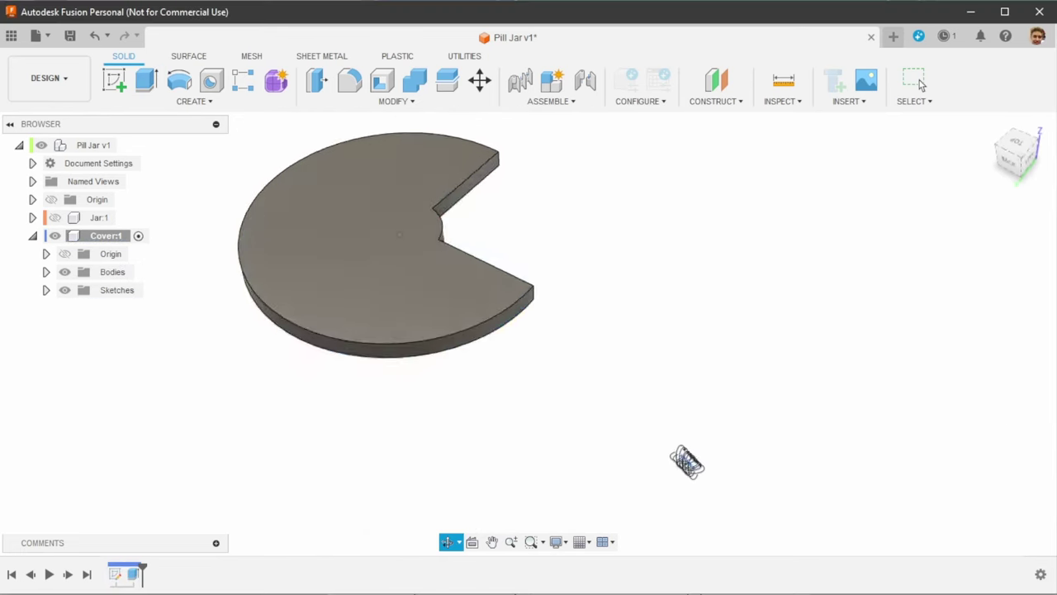
shift+middle_drag(685, 460, 650, 337)
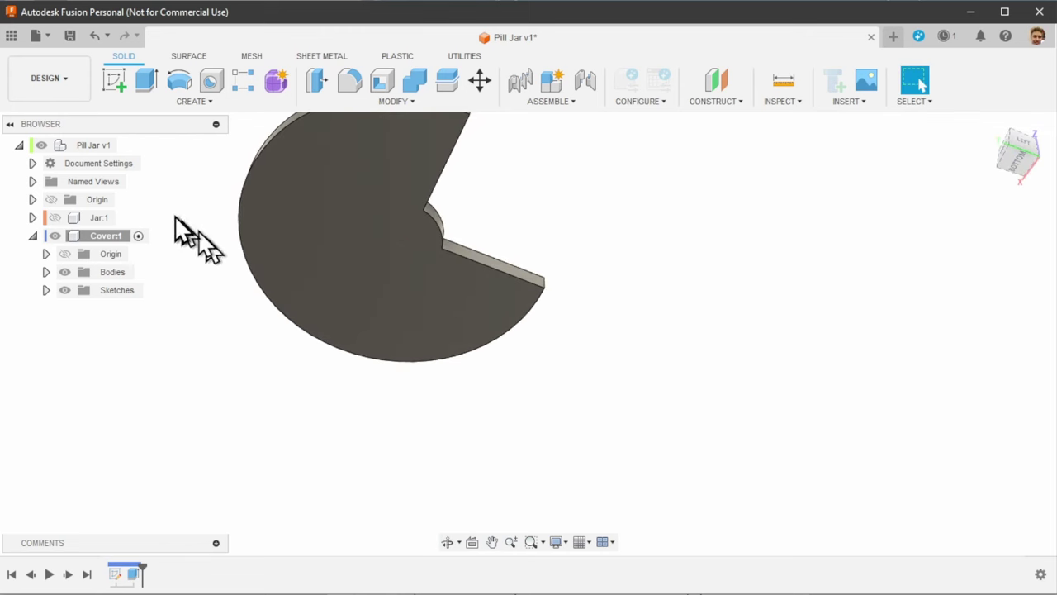
- Extrude Sketch1's centre circle by -shaft, joined to the cover disc
click(46, 290)
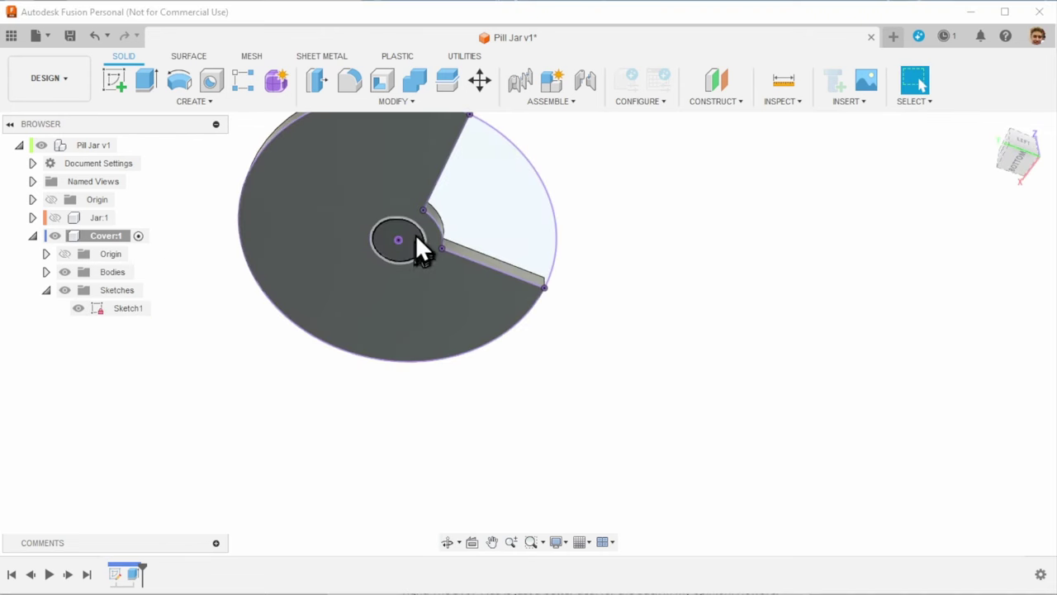
click(416, 238)
click(146, 80)
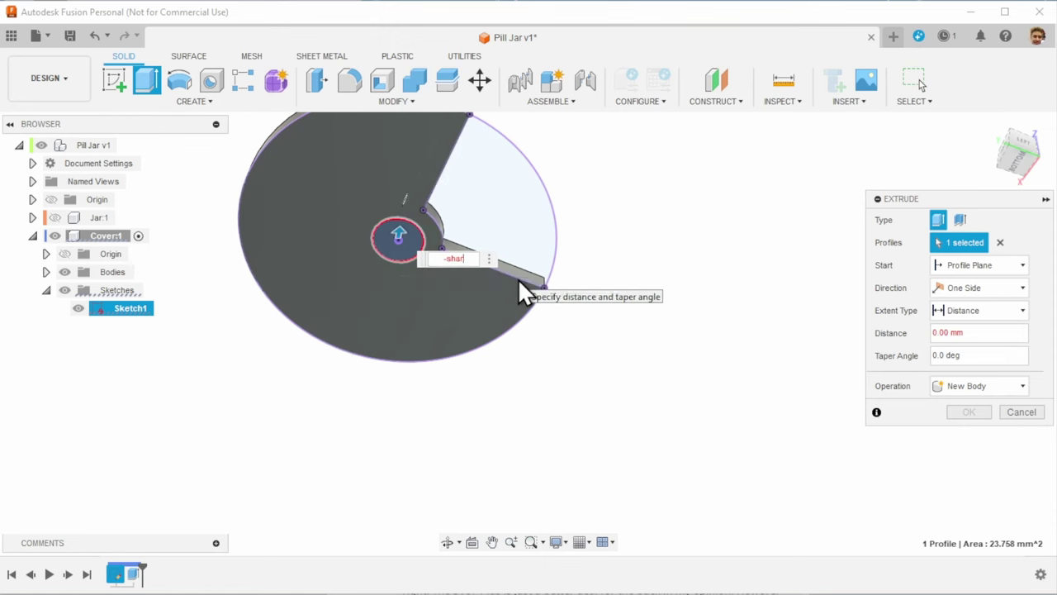
text(-shaft)
key(Return)
shift+middle_drag(484, 255, 483, 261)
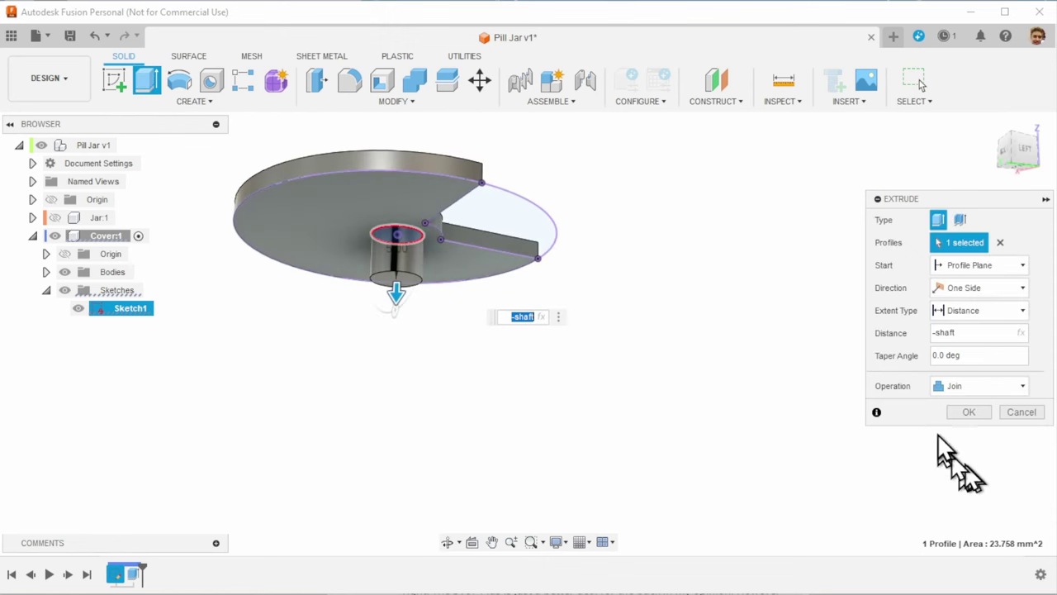
click(969, 412)
shift+middle_drag(595, 394, 541, 441)
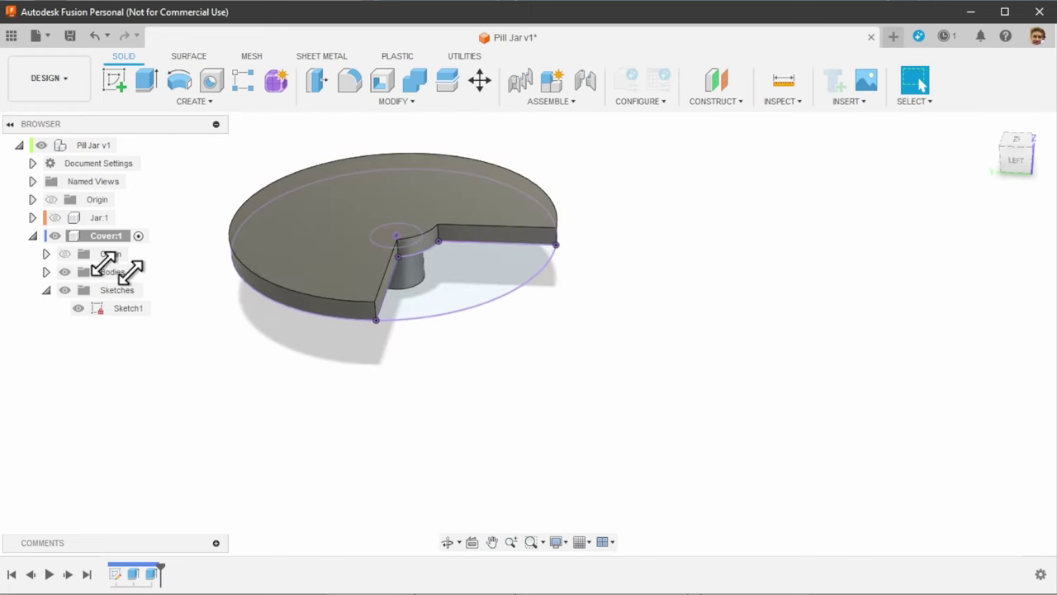
- Show Jar:1 again and activate the top-level Pill Jar v1 assembly
click(55, 218)
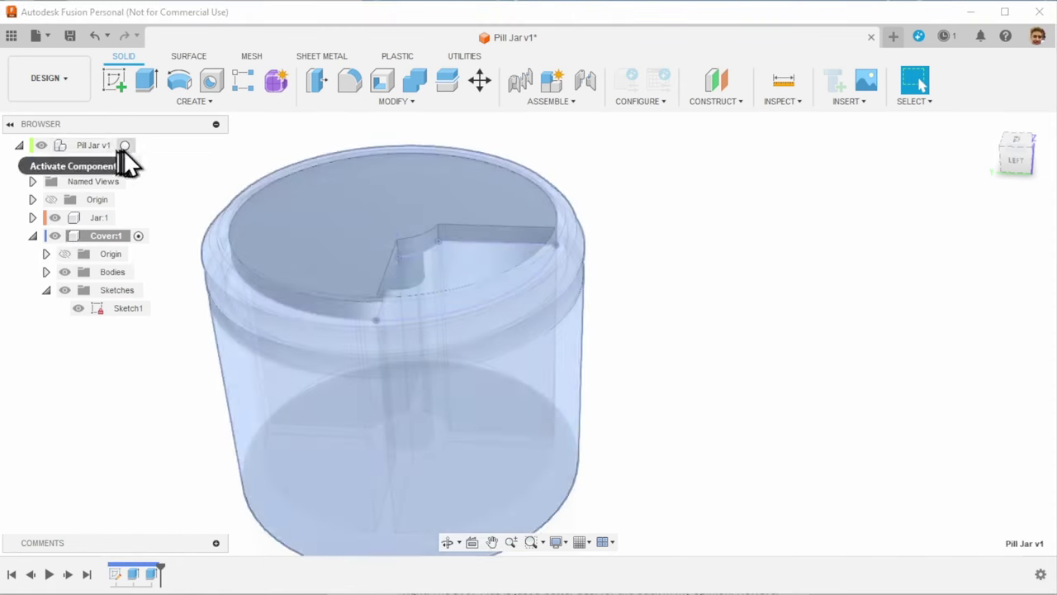
click(124, 145)
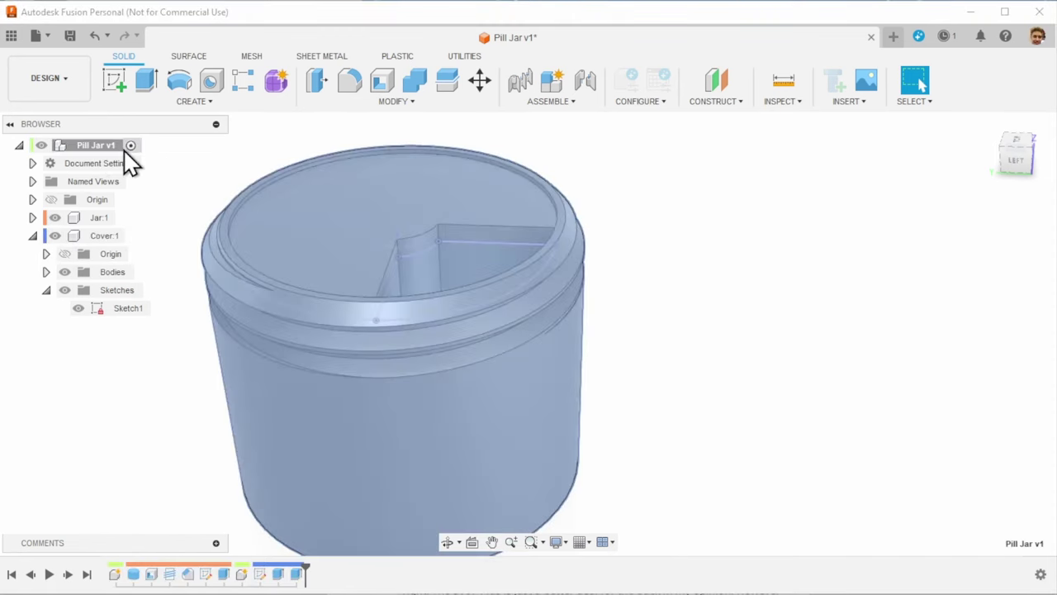
click(779, 413)
shift+middle_drag(785, 415, 833, 454)
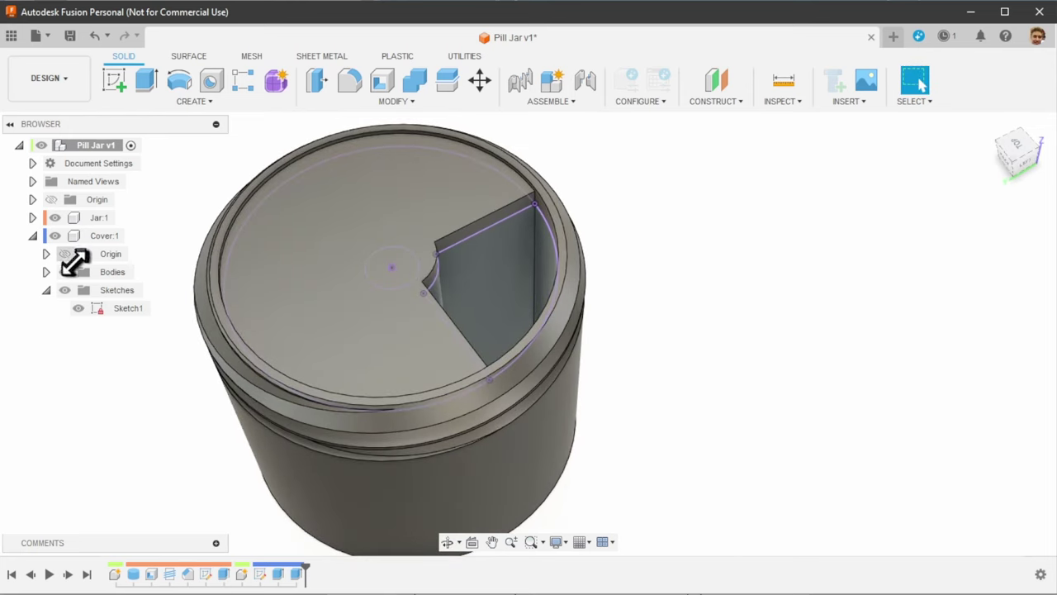
click(55, 235)
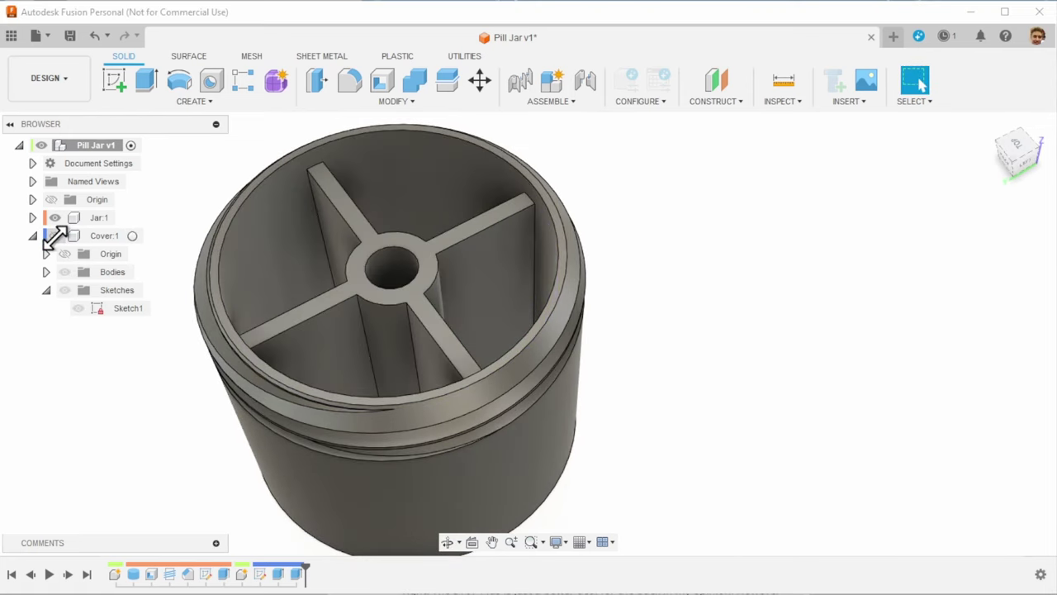
click(54, 236)
click(55, 235)
click(55, 235)
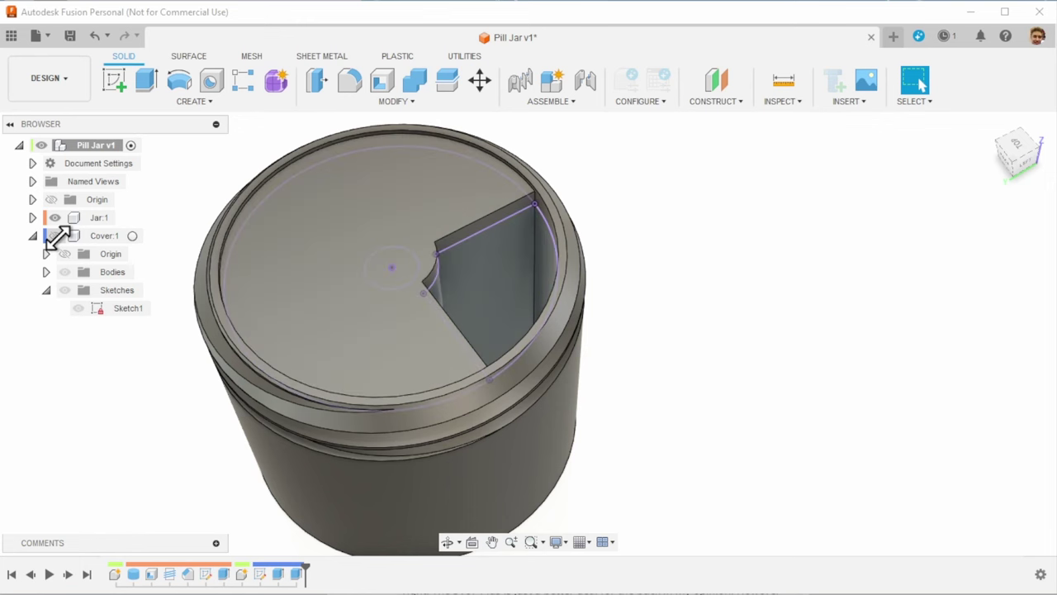
click(54, 235)
click(55, 235)
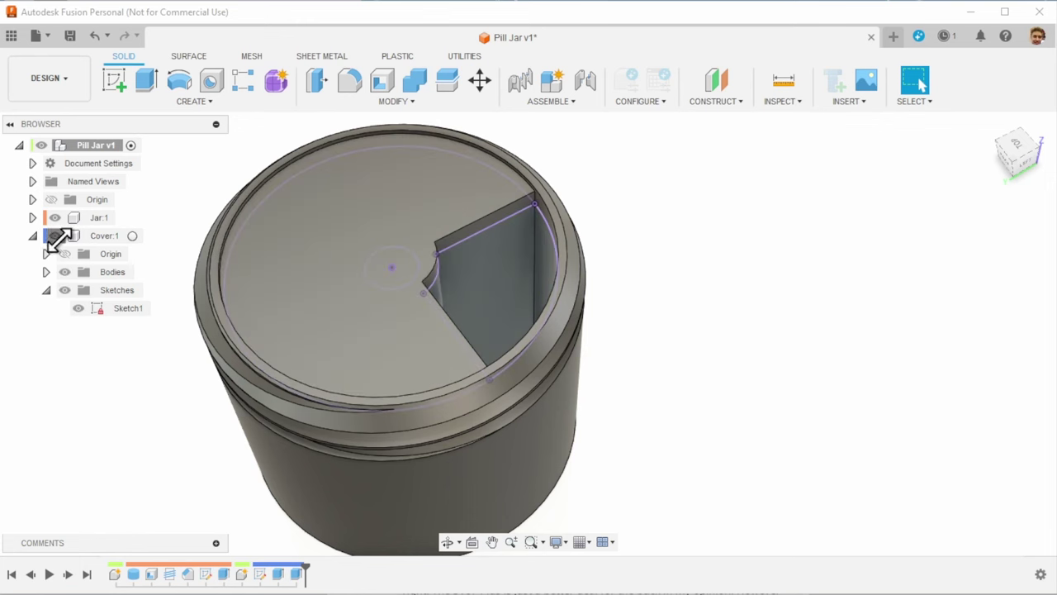
click(55, 236)
click(55, 235)
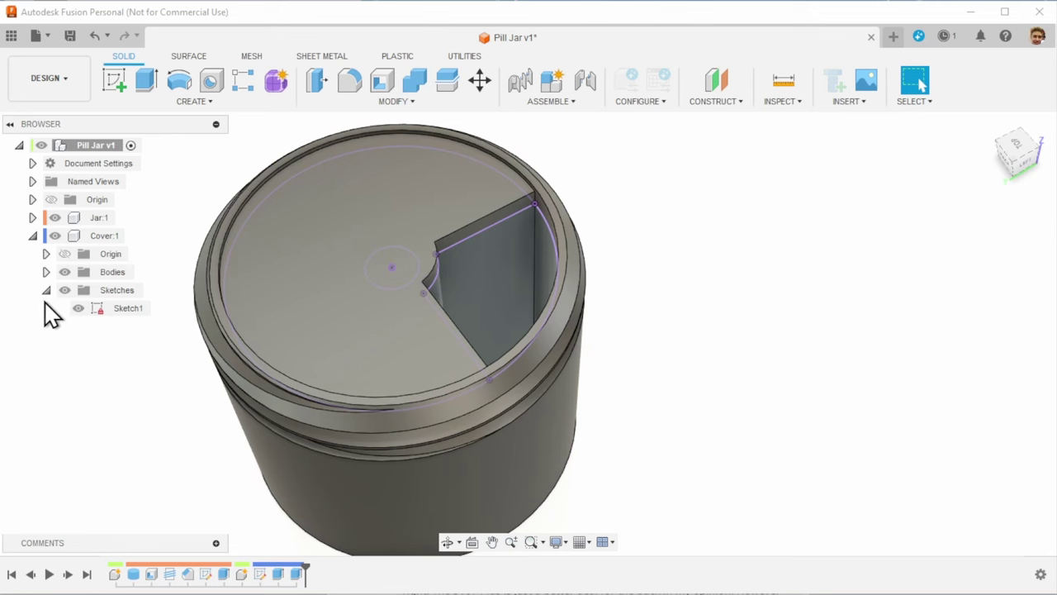
click(91, 312)
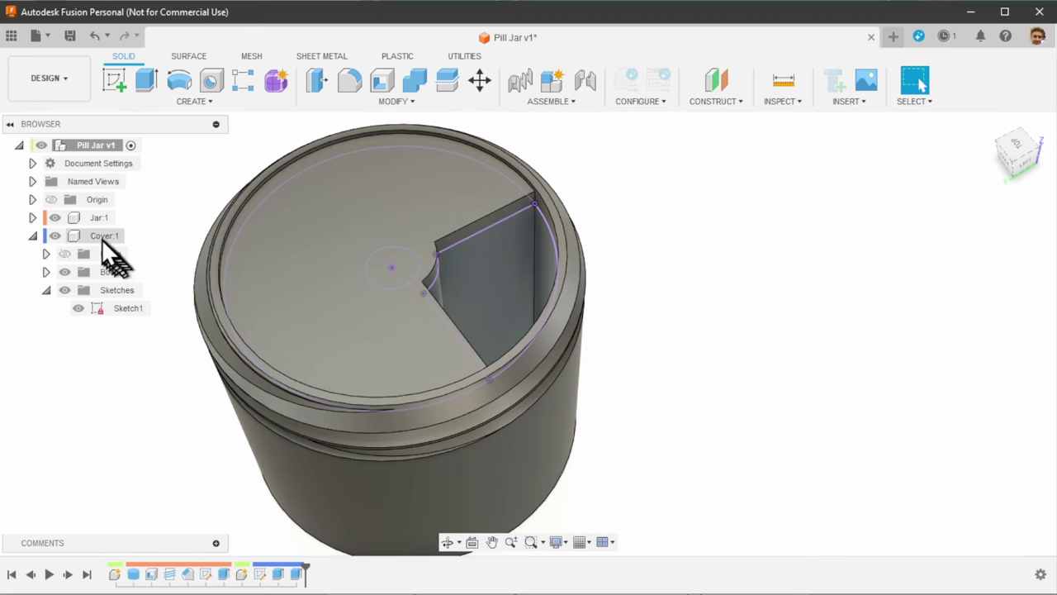
- Activate the Cover:1 component and hide the jar body
click(101, 238)
click(138, 237)
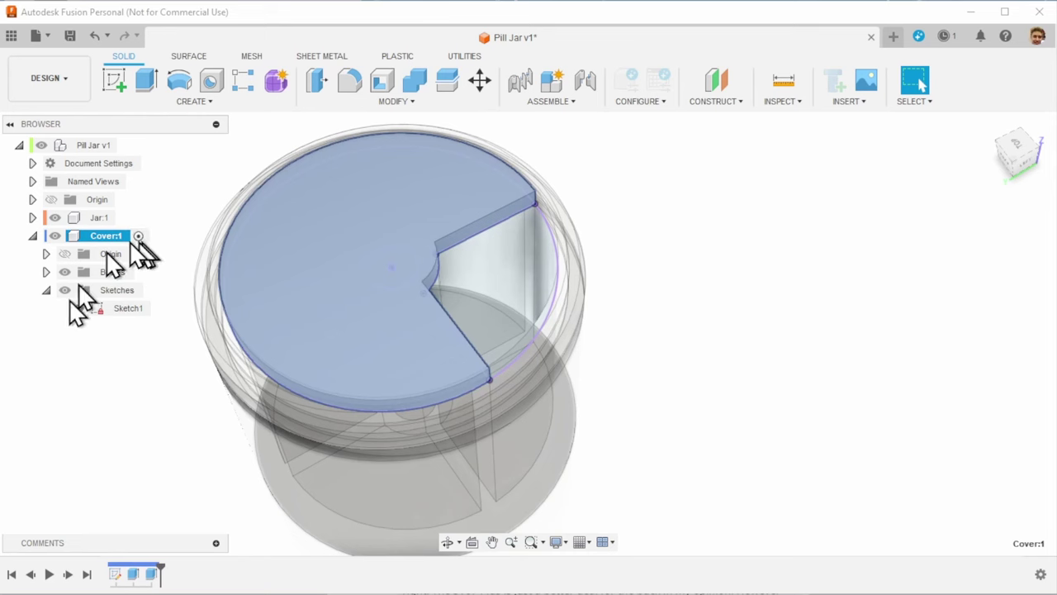
click(55, 218)
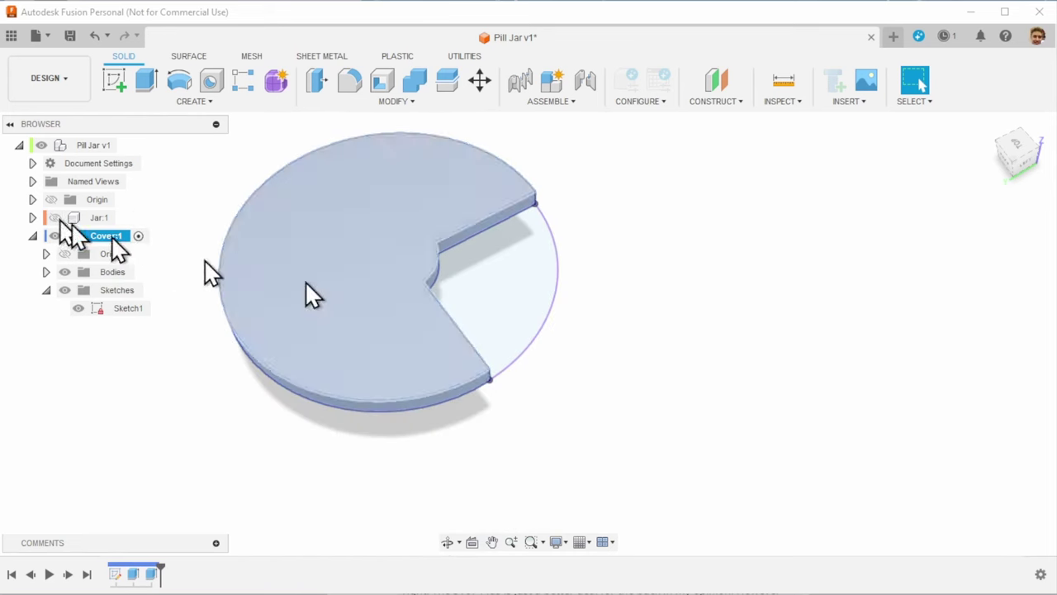
shift+middle_drag(310, 293, 533, 386)
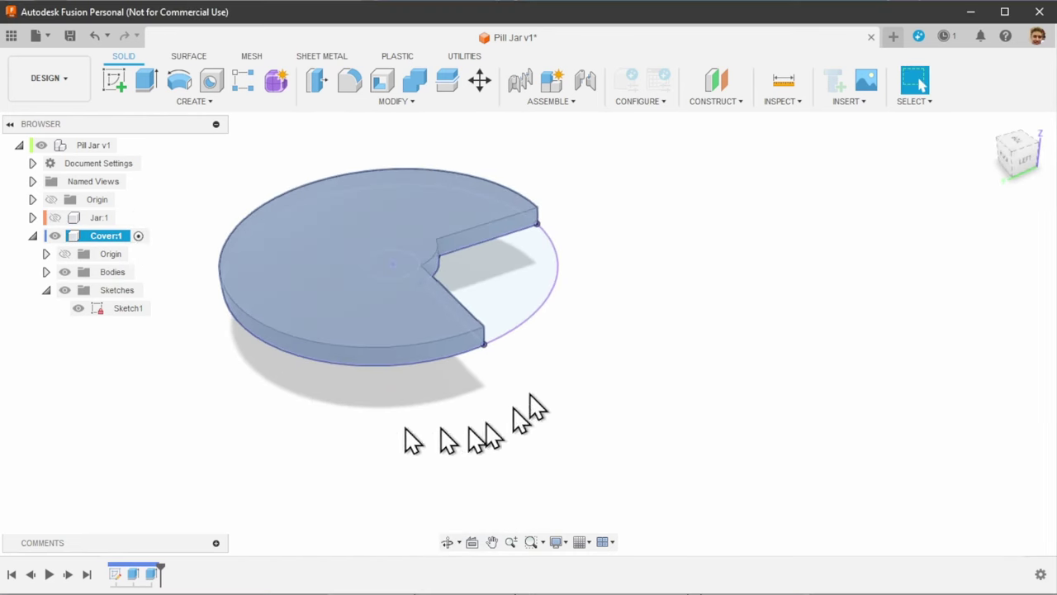
- Offset the cover's outer side face inward by -clearance
click(397, 101)
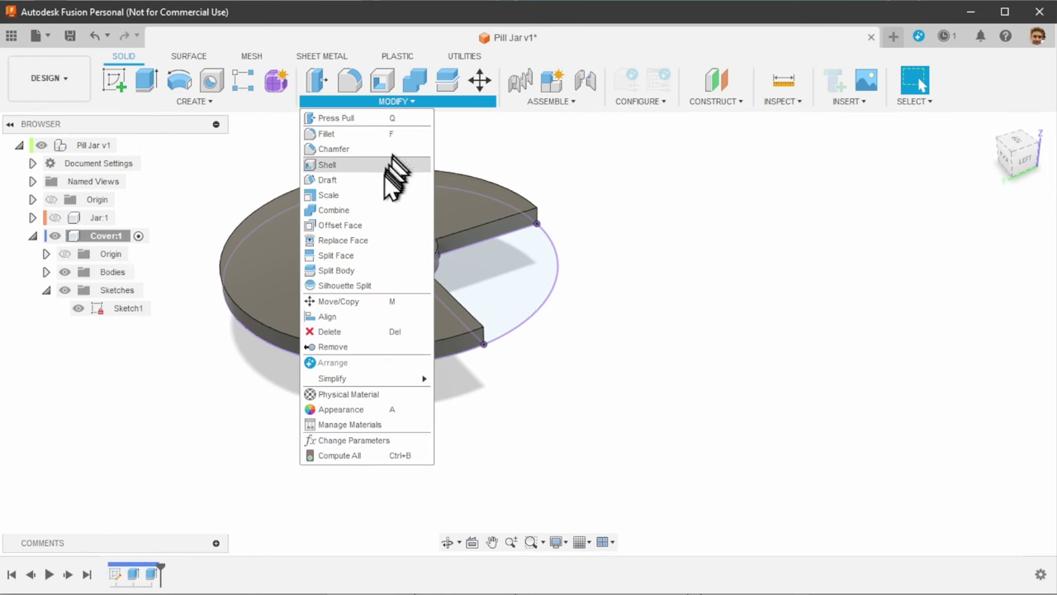
click(358, 229)
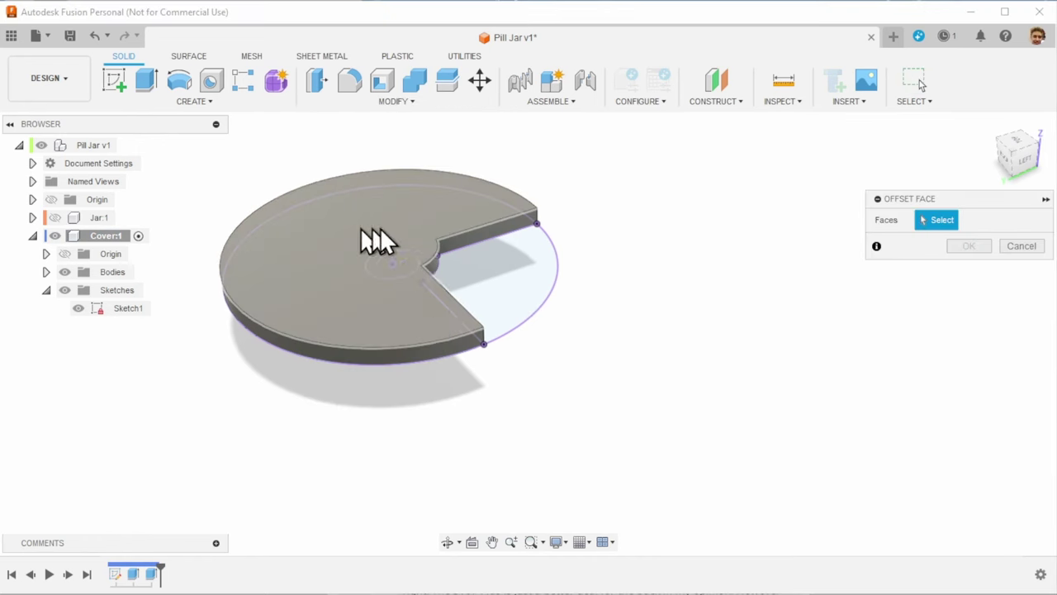
click(436, 351)
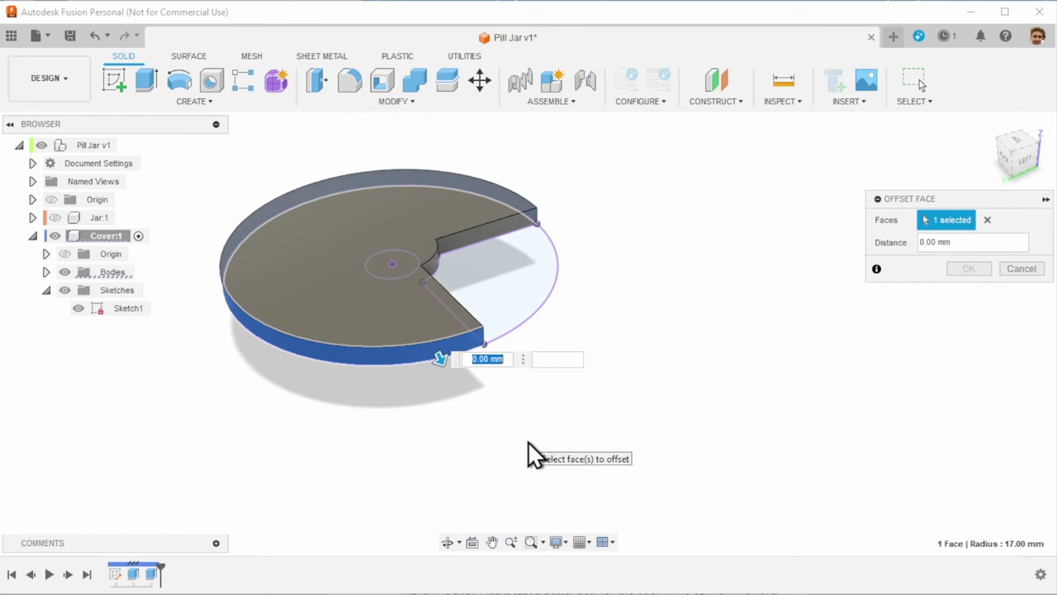
text(-cle)
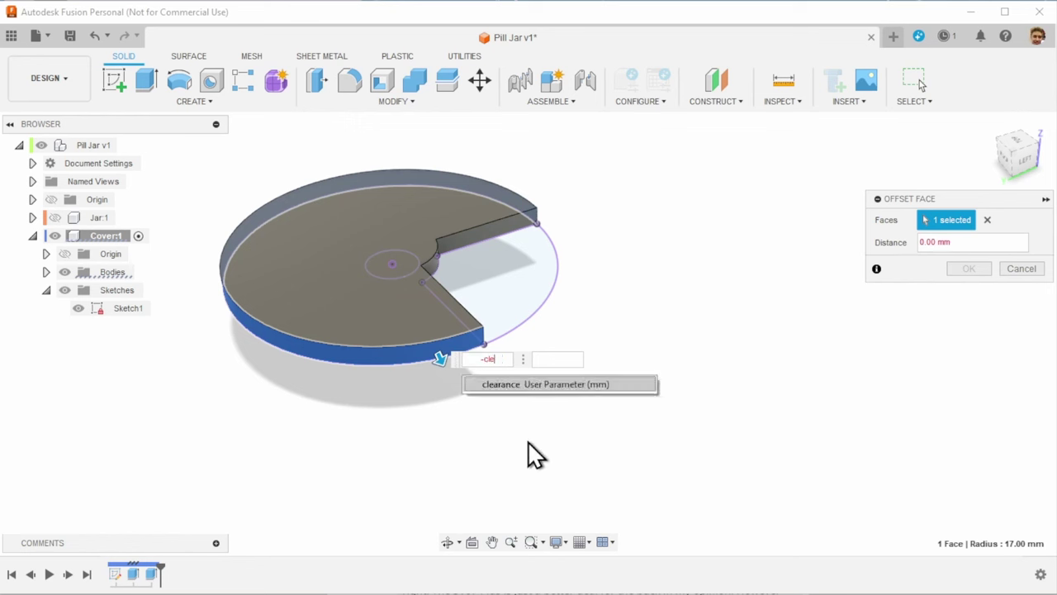
text(ar)
key(Return)
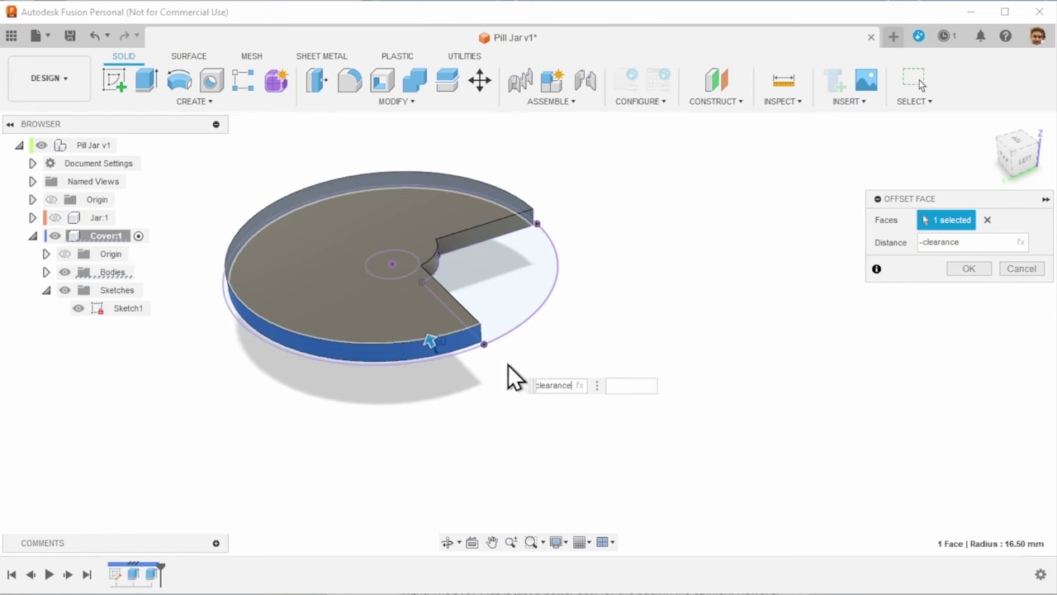
click(956, 271)
shift+middle_drag(941, 297, 752, 471)
- Show Jar:1 again and reactivate the root Pill Jar v1 assembly
click(55, 217)
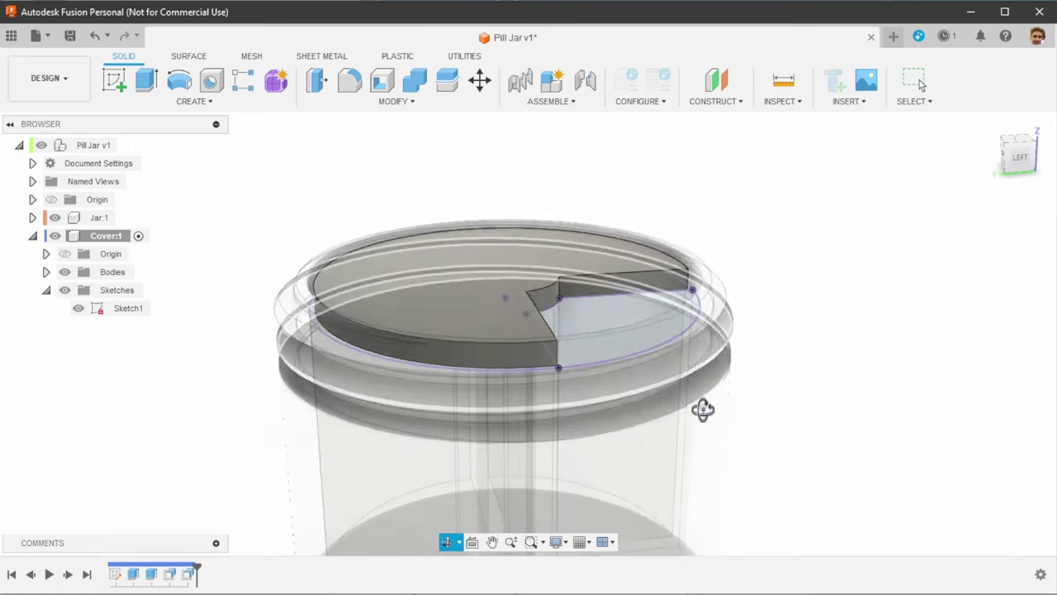
shift+middle_drag(701, 408, 701, 377)
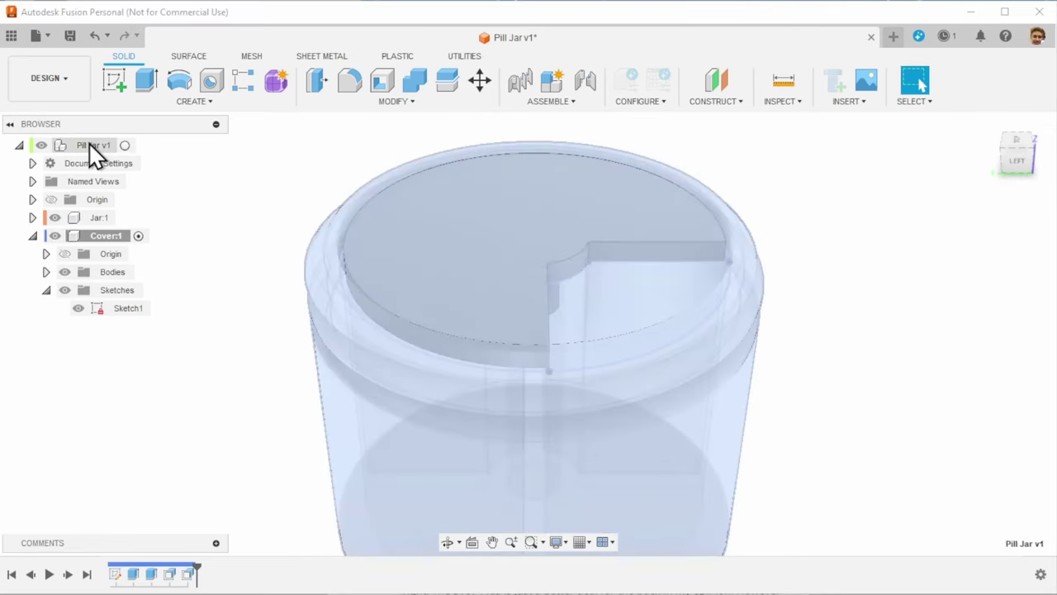
click(130, 144)
mouse_move(859, 446)
shift+middle_down()
mouse_move(826, 491)
mouse_move(815, 478)
mouse_move(859, 446)
shift+middle_up()
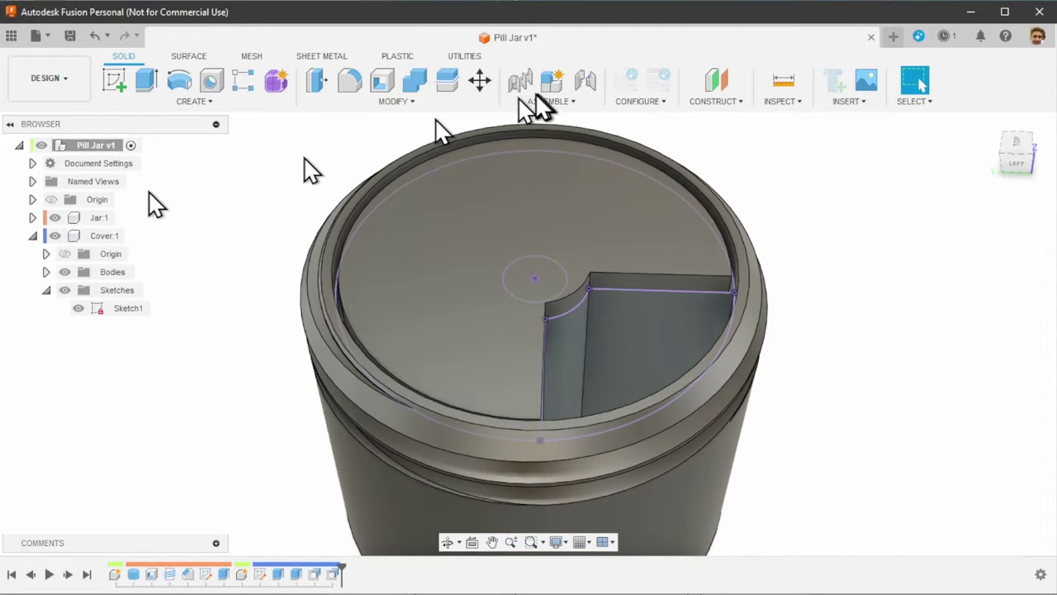
- Add a YZ-plane section analysis cutting through the jar, cover disc and shaft
click(783, 101)
click(819, 135)
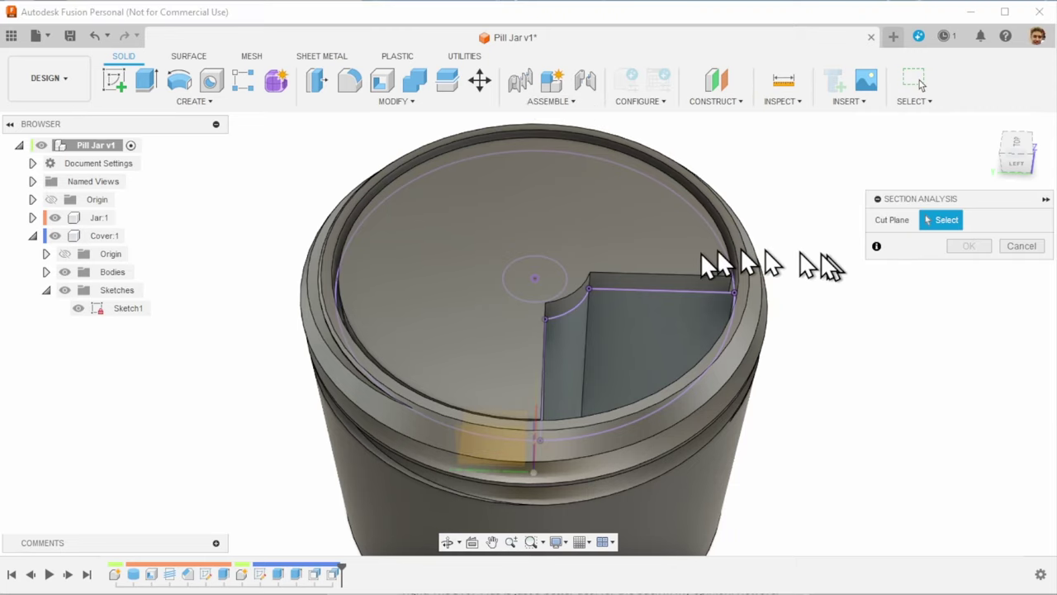
click(505, 450)
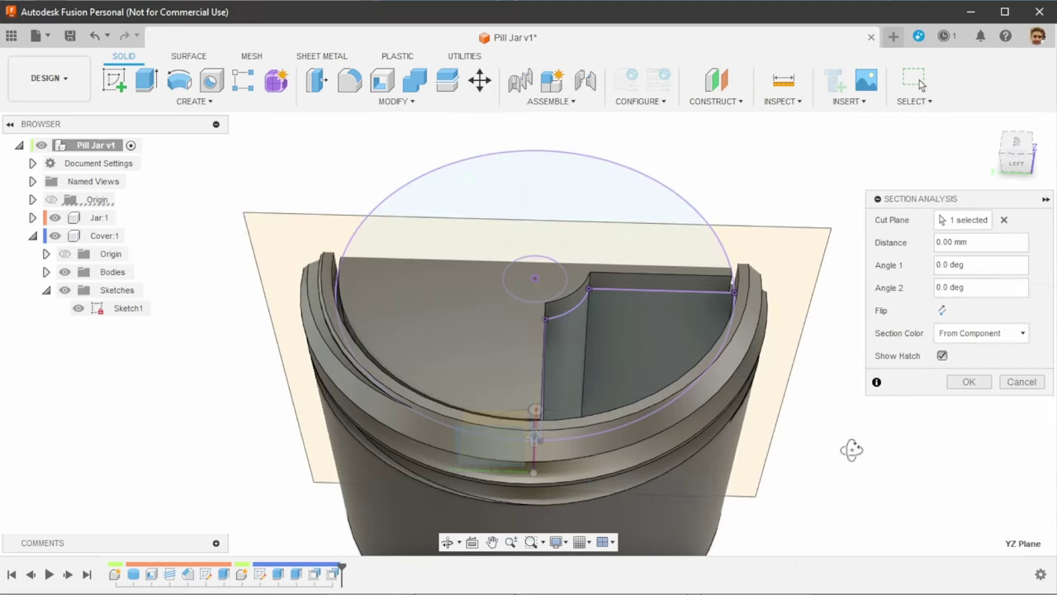
mouse_move(850, 448)
shift+middle_down()
mouse_move(685, 463)
mouse_move(619, 438)
mouse_move(619, 418)
mouse_move(535, 339)
mouse_move(425, 276)
mouse_move(545, 297)
mouse_move(557, 385)
shift+middle_up()
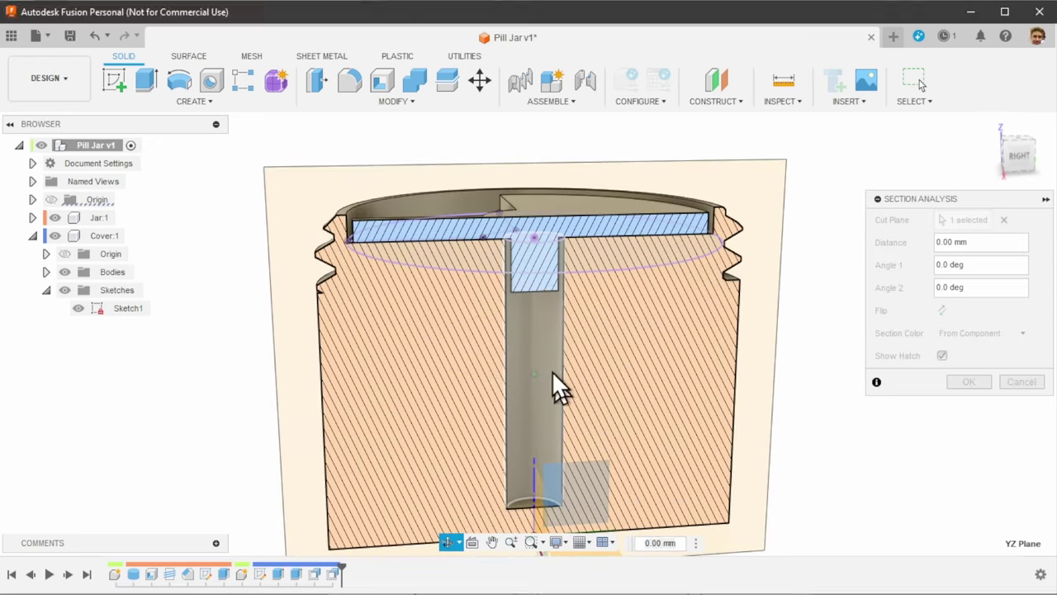
shift+middle_drag(506, 237, 470, 306)
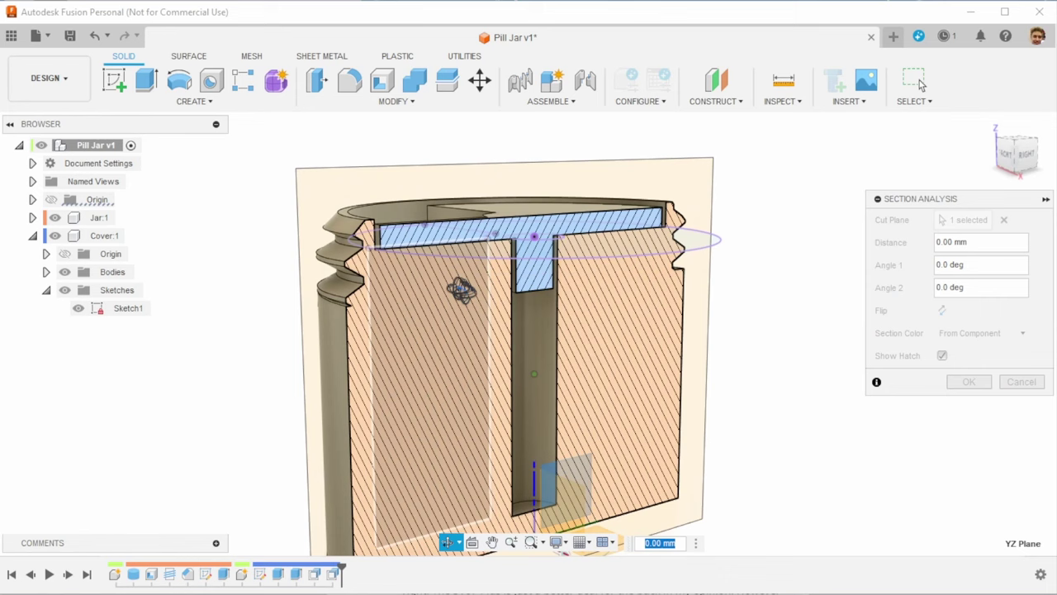
shift+middle_drag(496, 283, 533, 240)
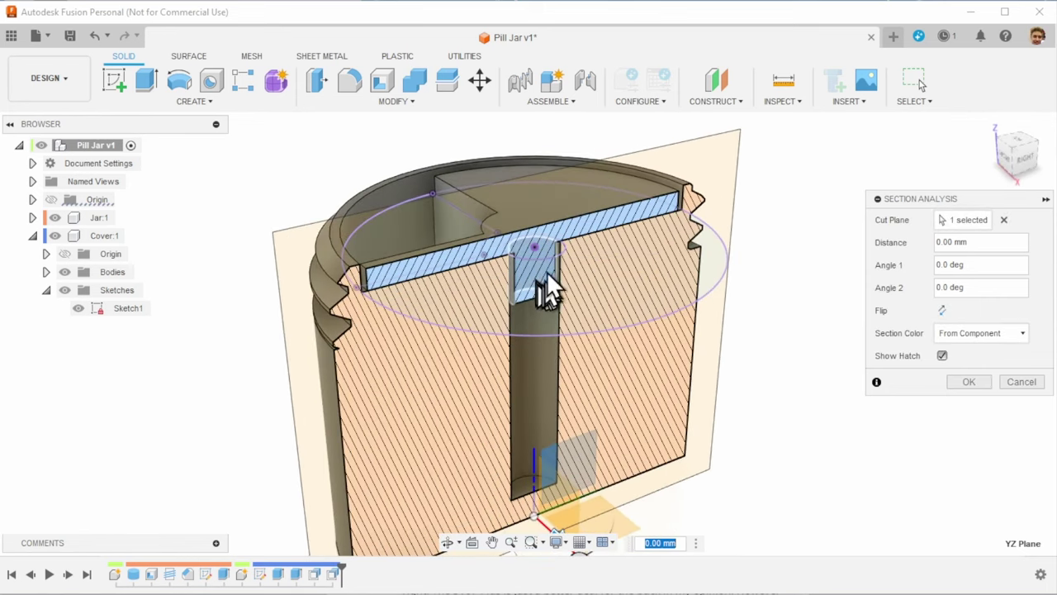
shift+middle_drag(537, 284, 758, 335)
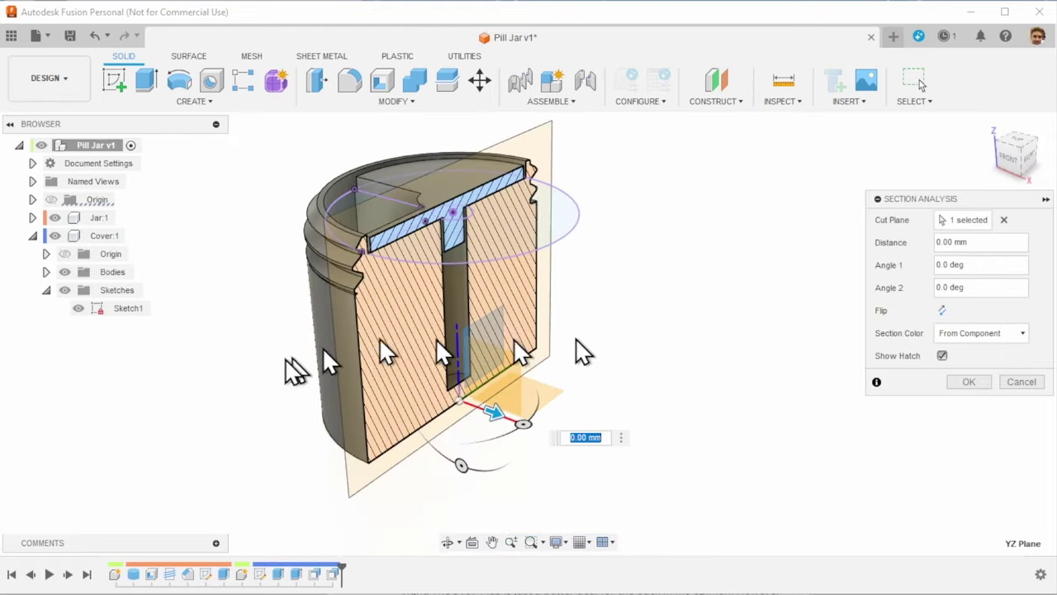
click(969, 382)
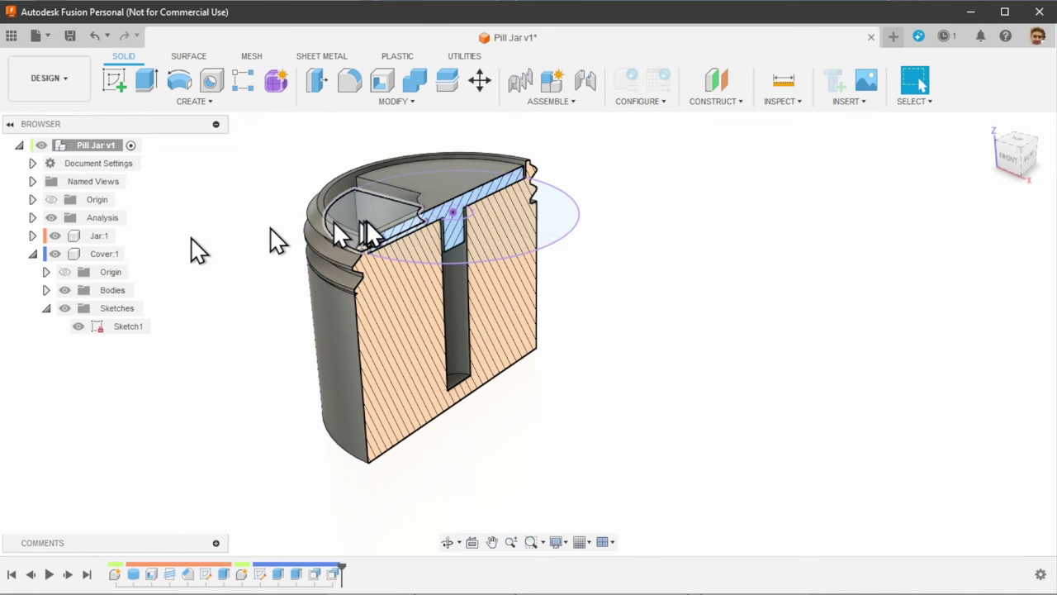
- Hide the section analysis
click(52, 218)
click(52, 218)
click(52, 218)
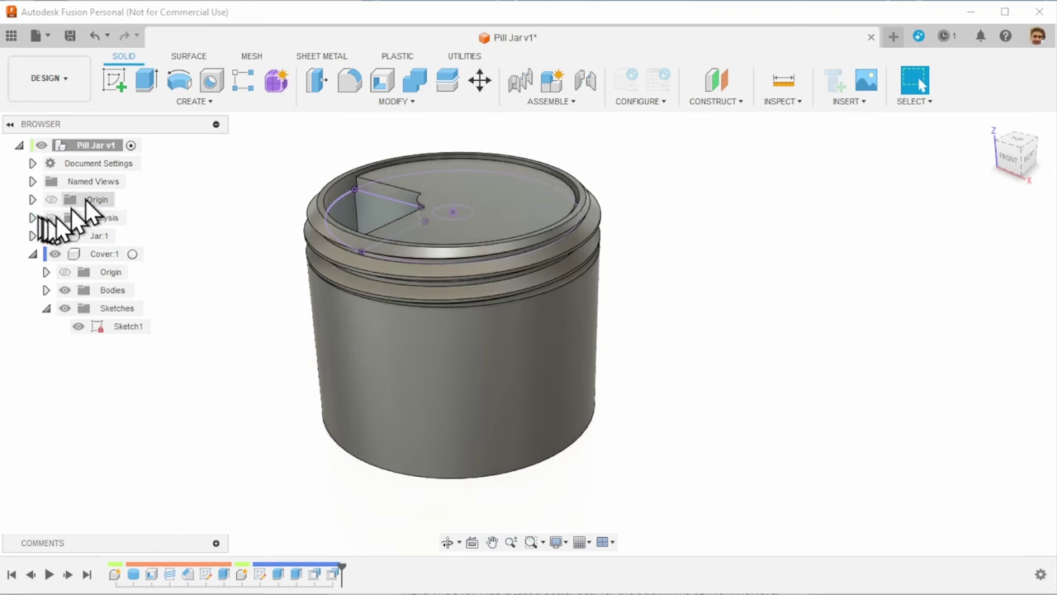
- Create a new active component named Lid under Pill Jar v1
click(76, 145)
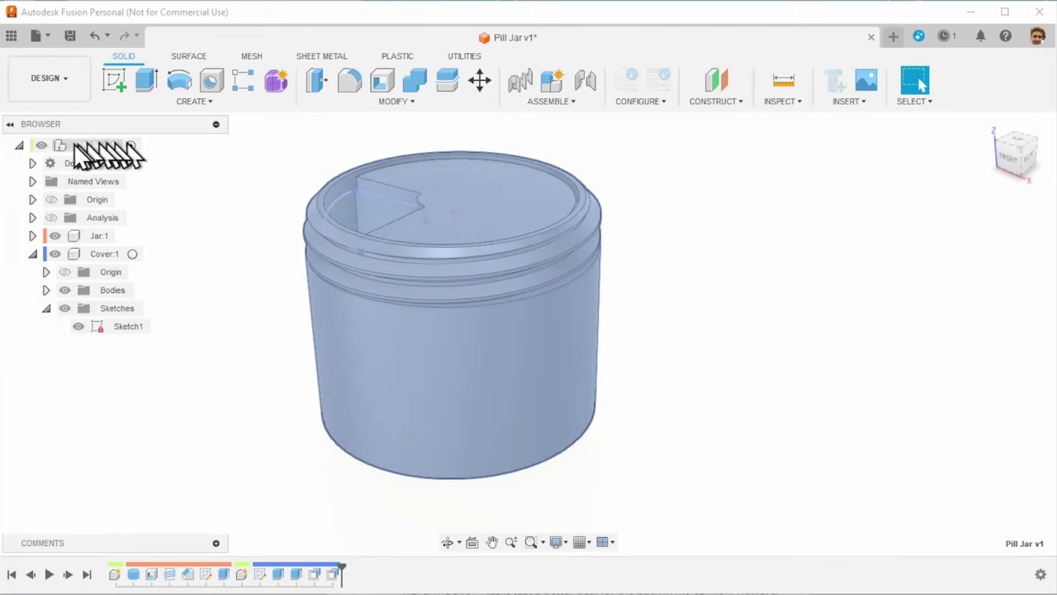
click(568, 102)
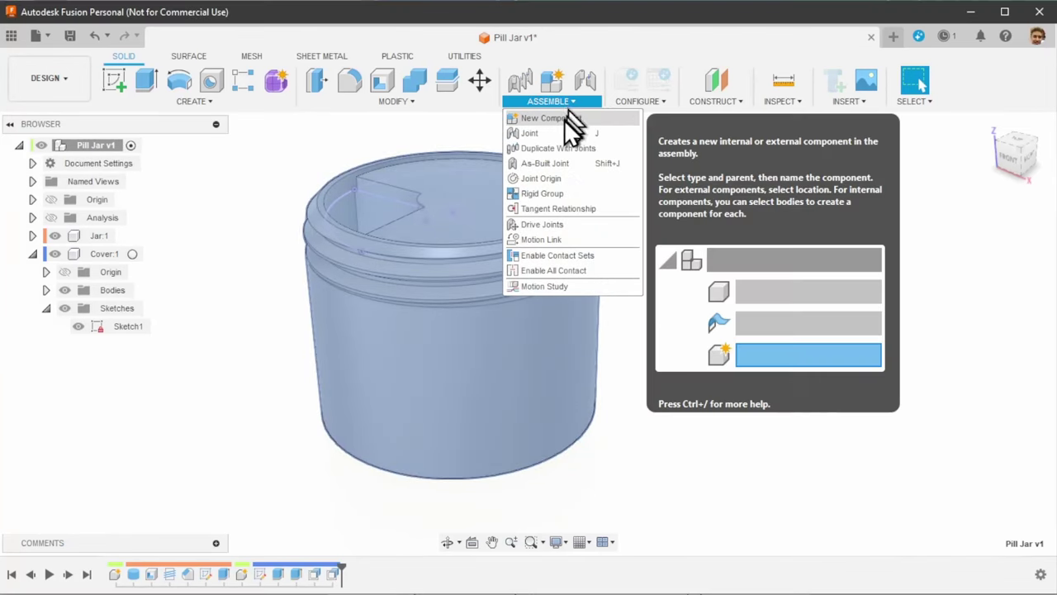
click(569, 120)
click(902, 290)
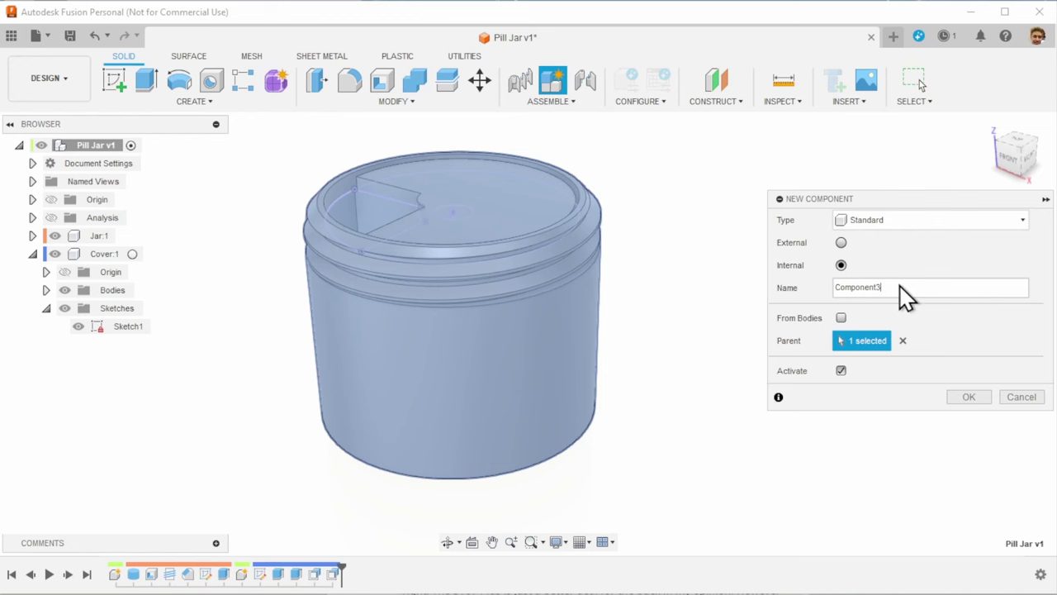
drag(898, 287, 836, 288)
key(BackSpace)
text(Lid)
click(973, 396)
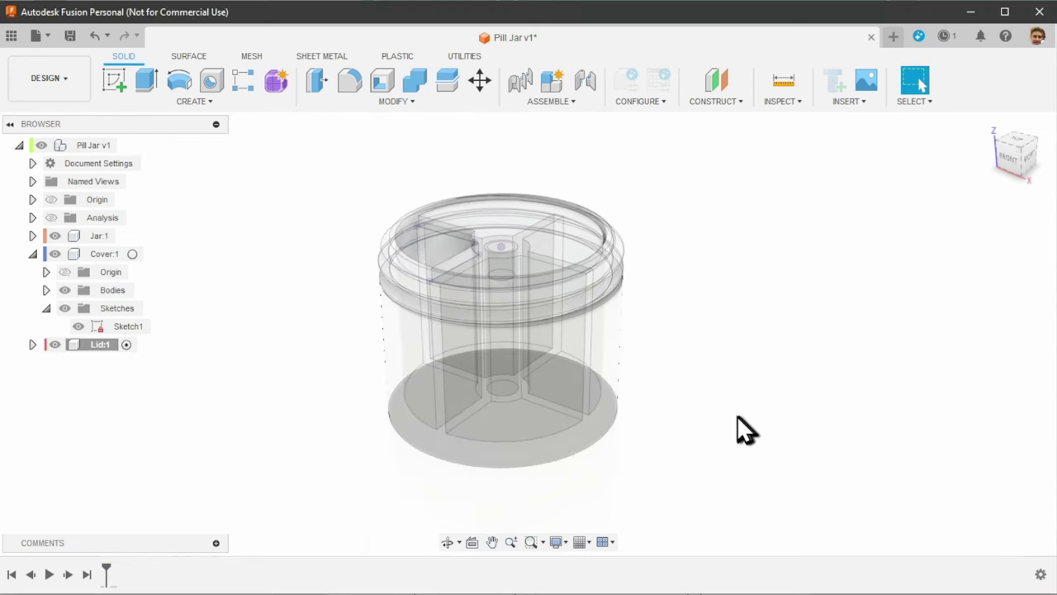
shift+middle_drag(737, 415, 512, 364)
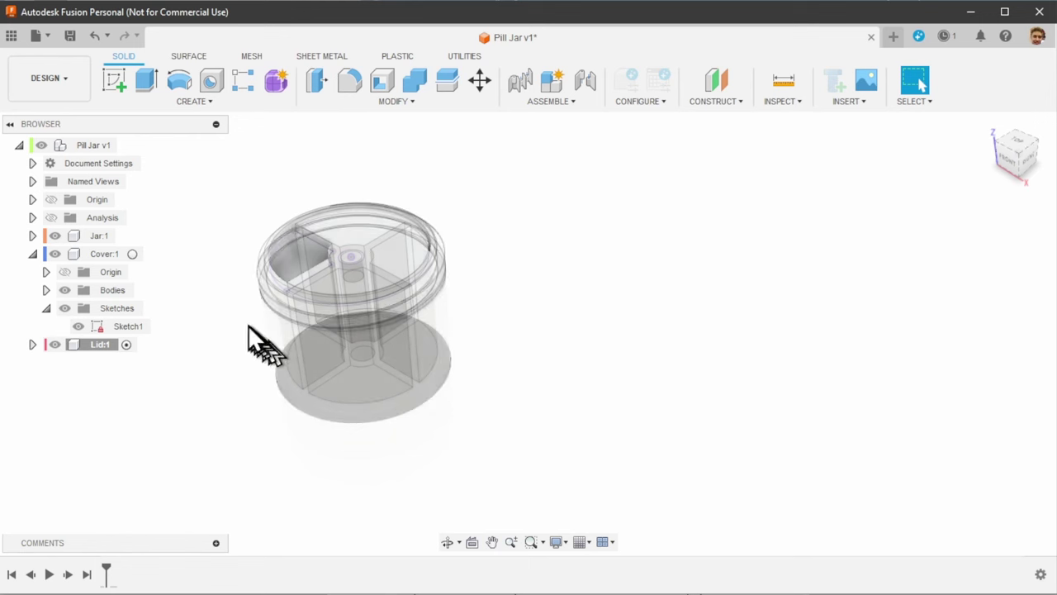
click(113, 81)
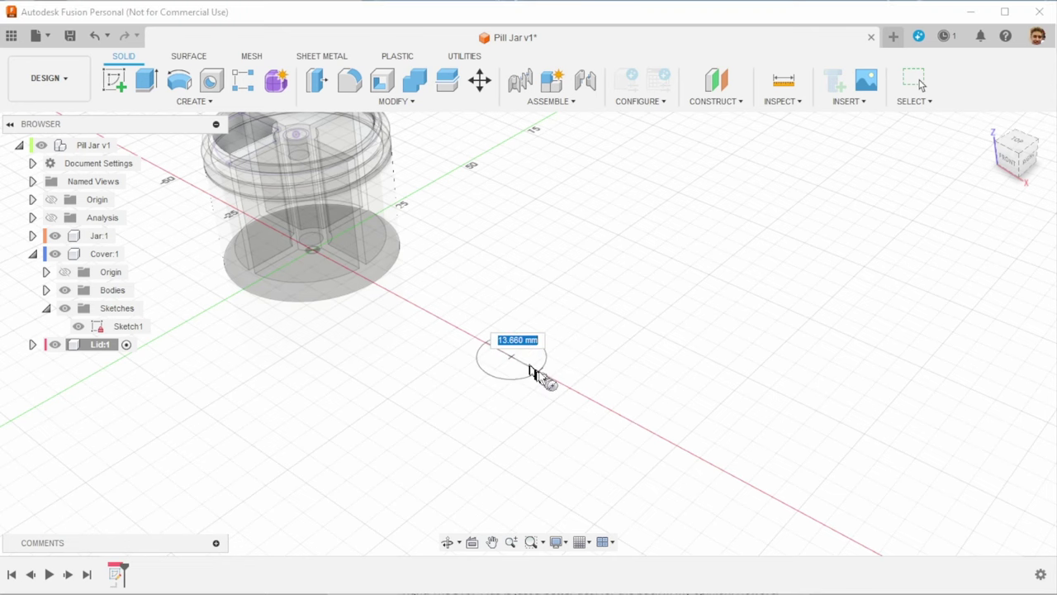
key(Escape)
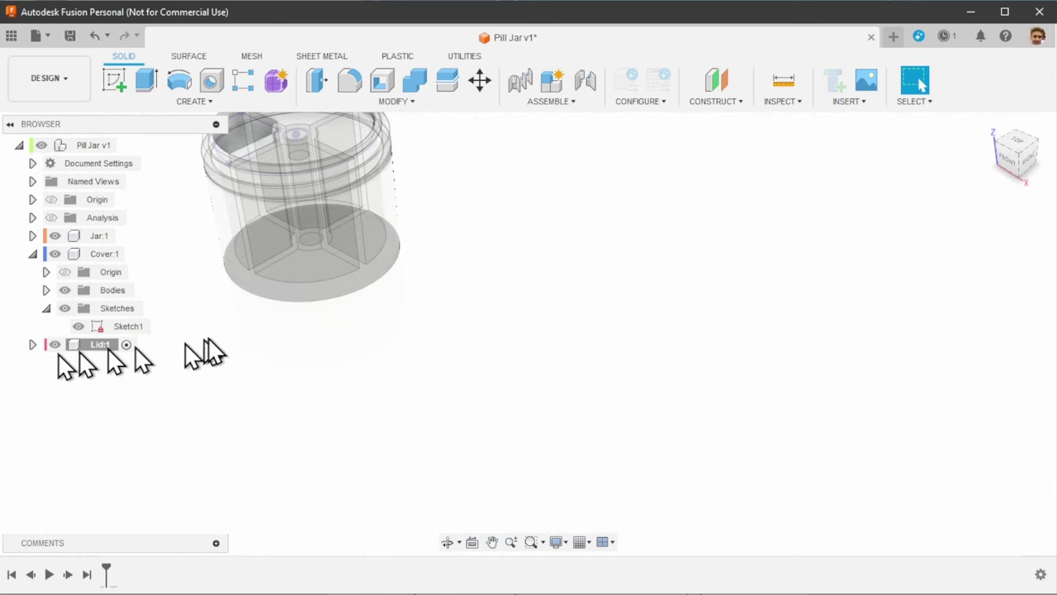
- Add a user parameter dLid defined as dJar + wall*2 (46 mm)
click(410, 103)
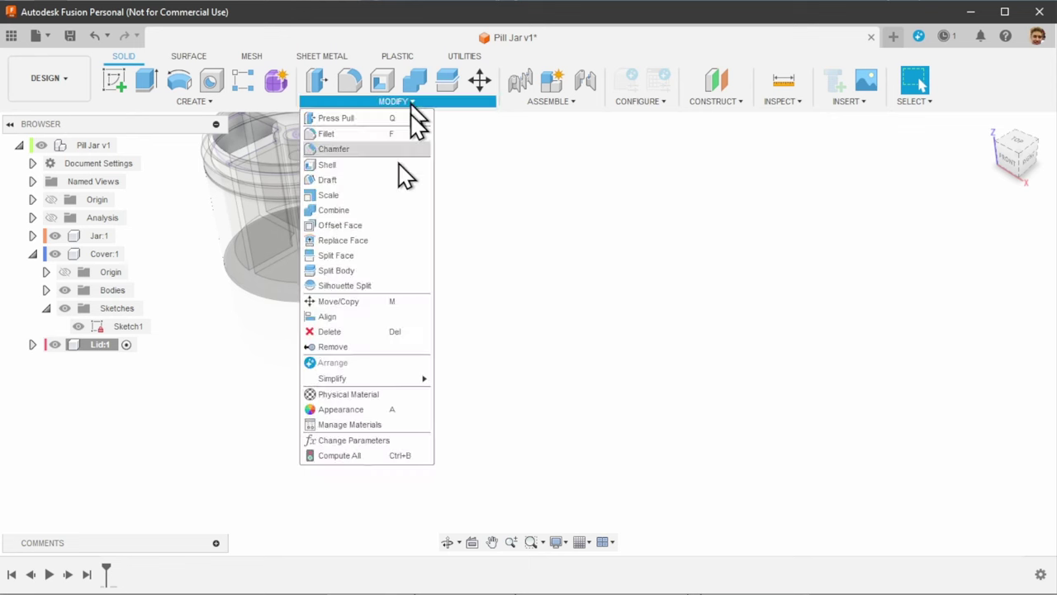
click(371, 440)
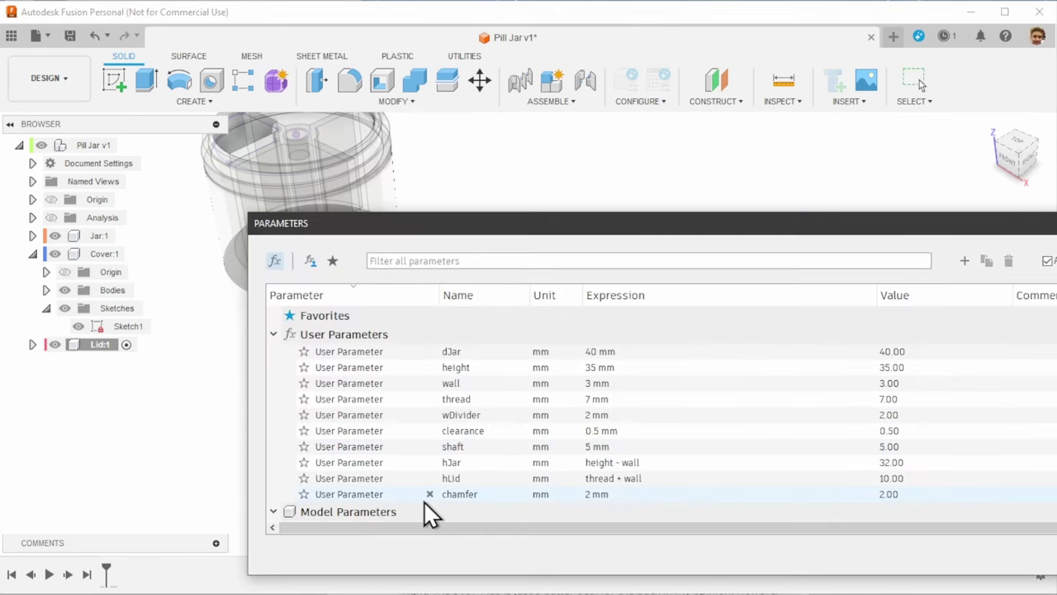
click(964, 261)
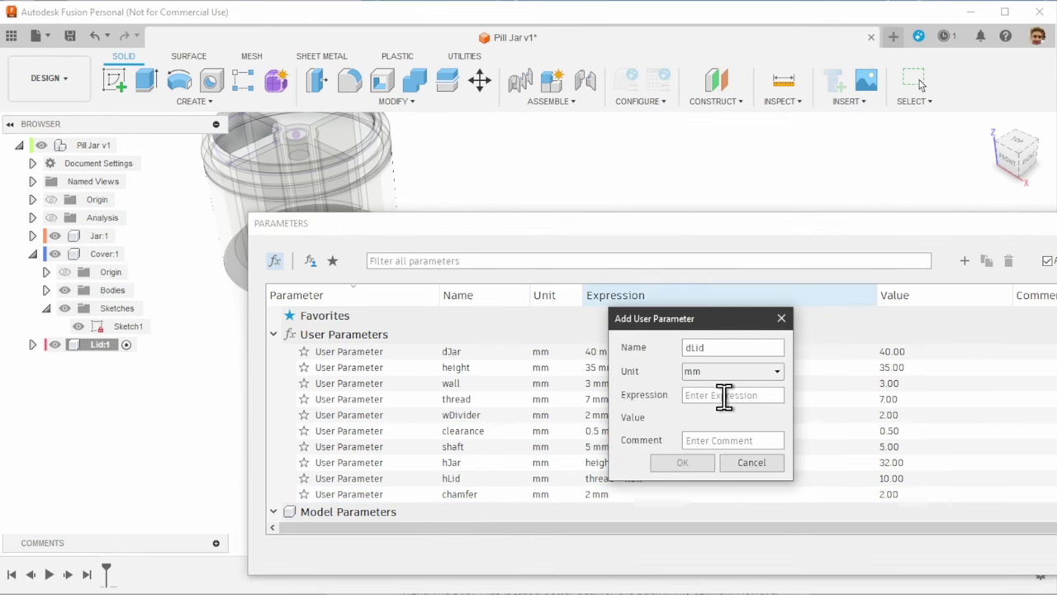
text(dJar)
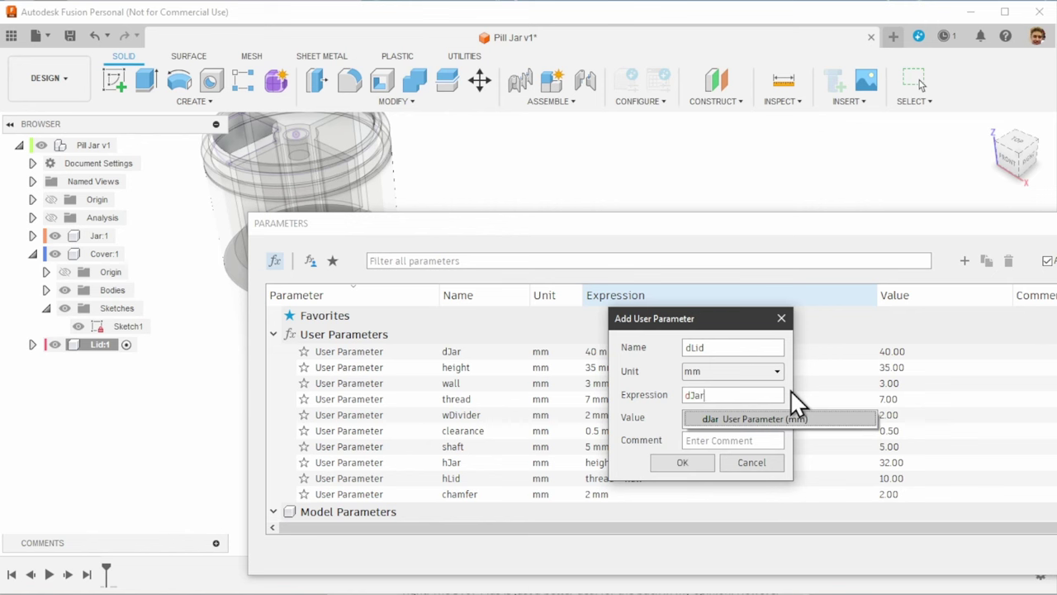
text(+wall*2)
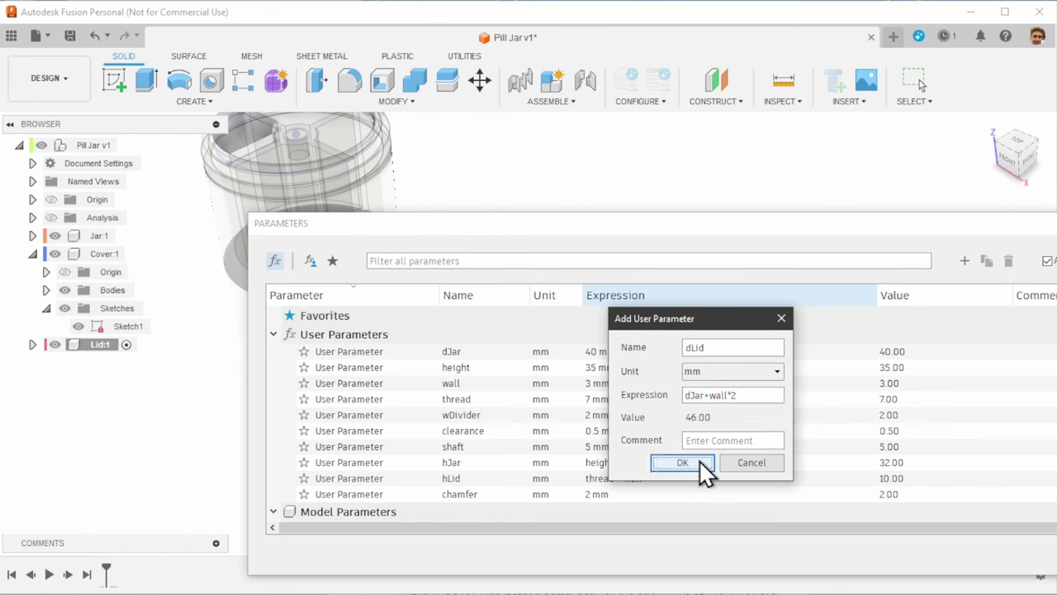
click(698, 465)
drag(1036, 572, 1033, 580)
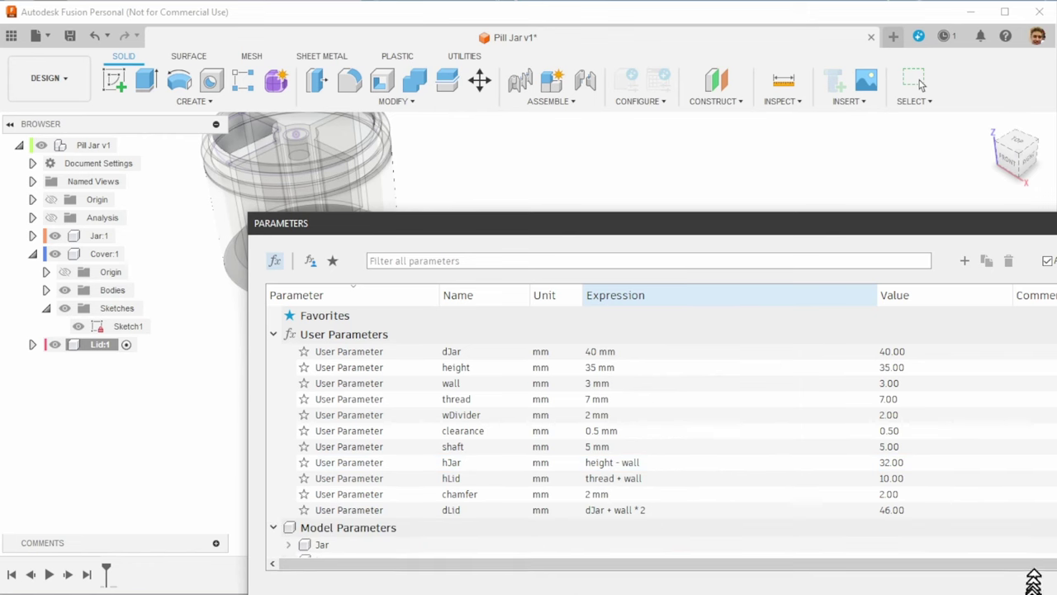
drag(940, 231, 938, 119)
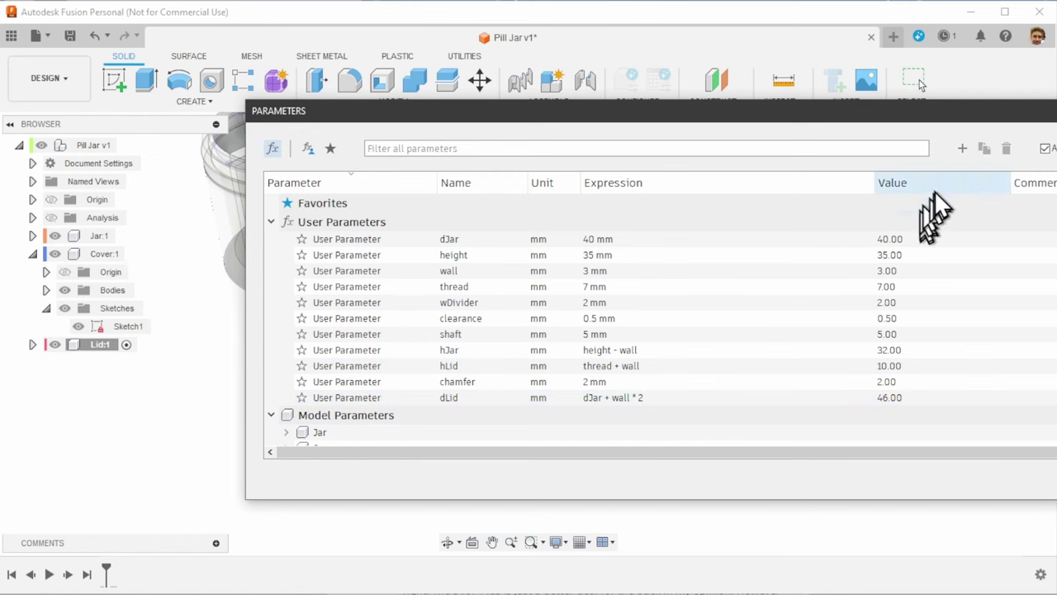
- Add a user parameter cLid equal to dLid*PI (144.513 mm)
click(962, 149)
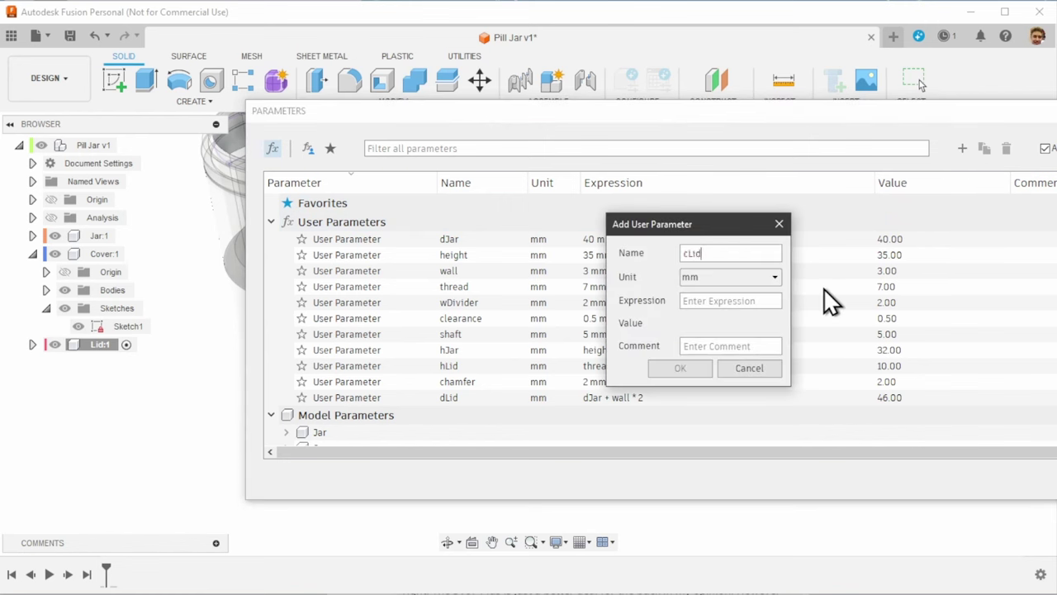
click(733, 302)
text(dLid)
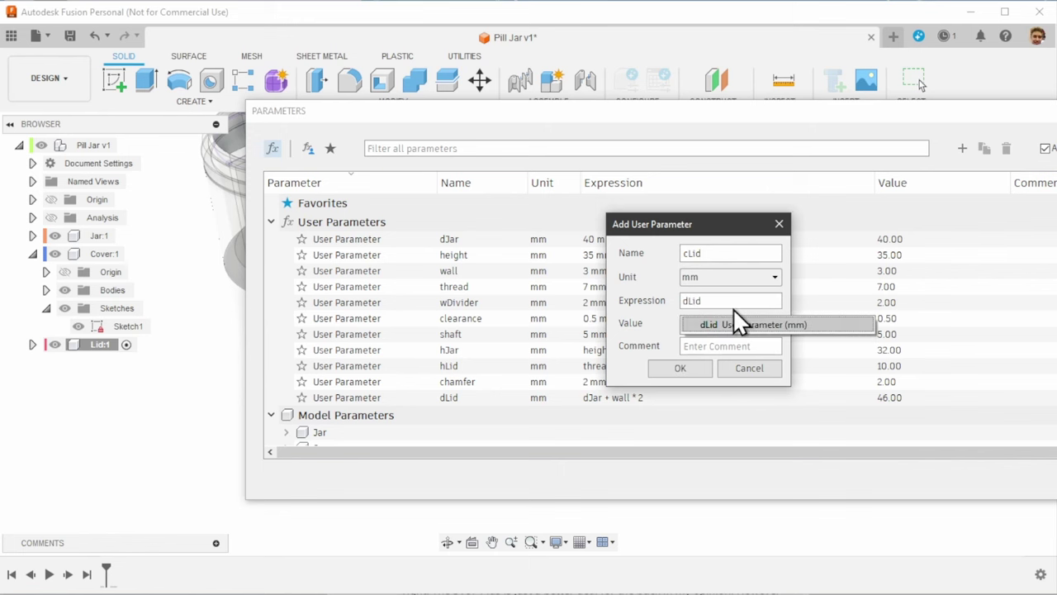
text(*)
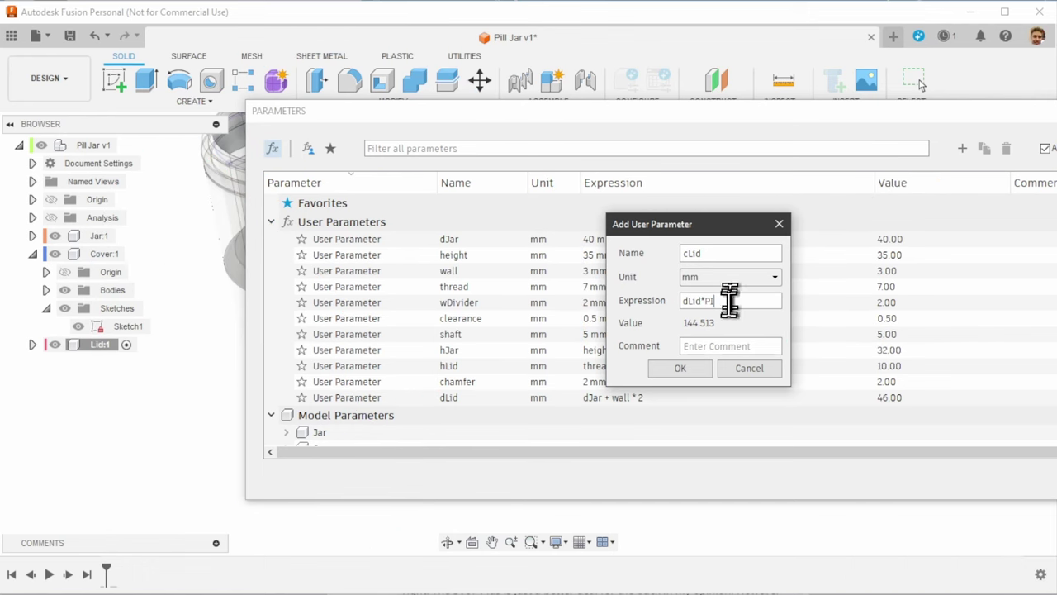
click(690, 370)
key(Escape)
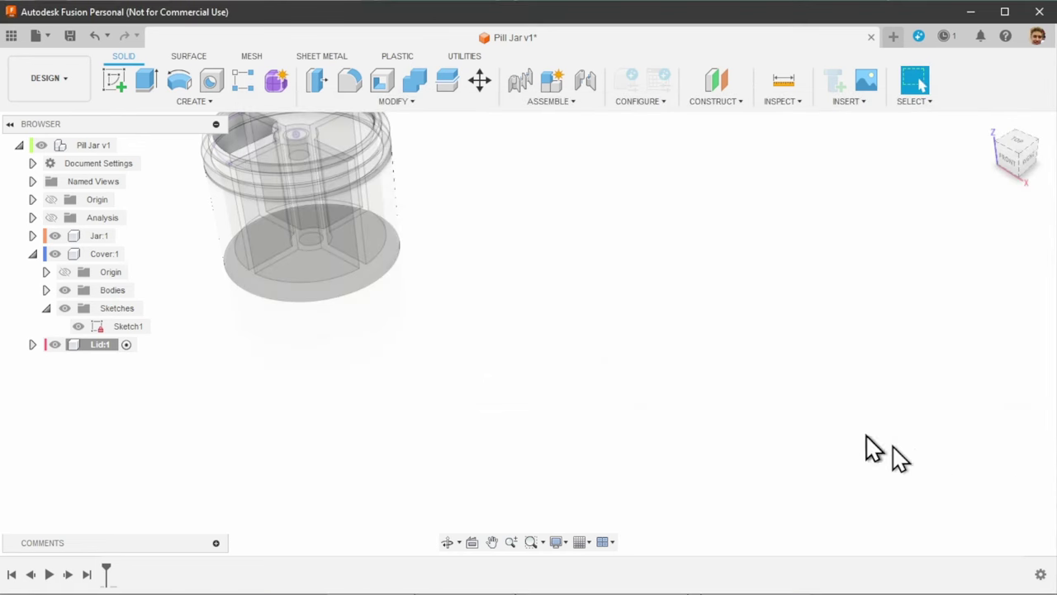
- Create a cylinder on the XY plane beside the jar, diameter dLid and height hLid
click(194, 101)
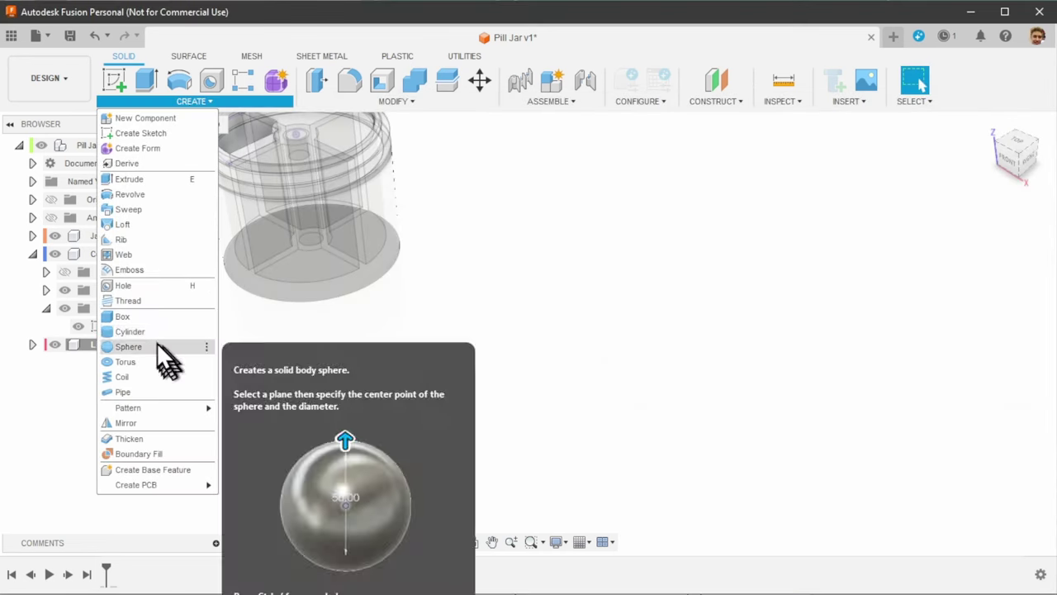
click(154, 333)
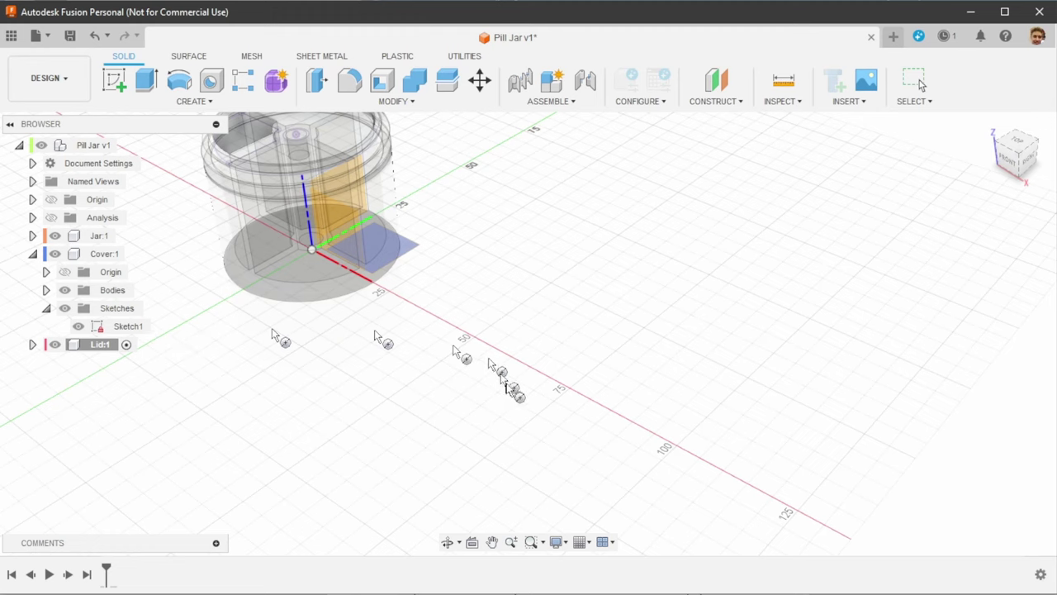
click(405, 251)
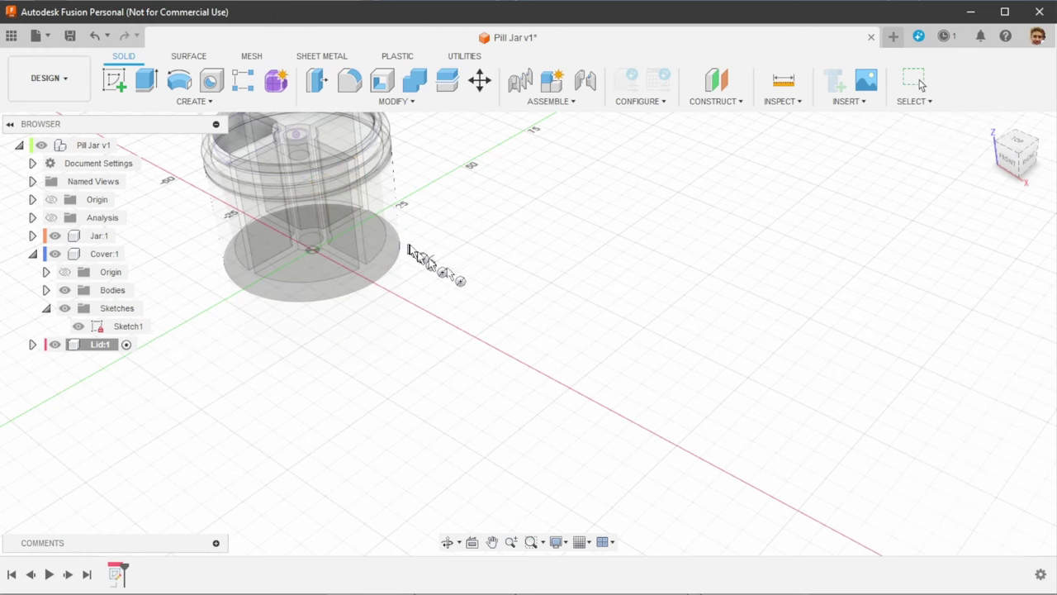
click(520, 364)
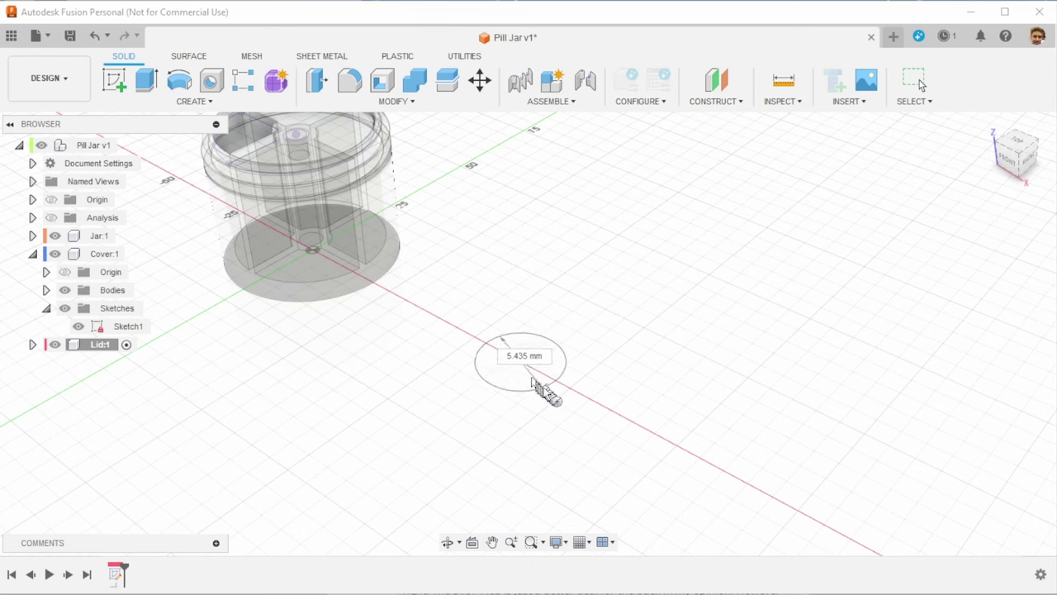
text(dLid)
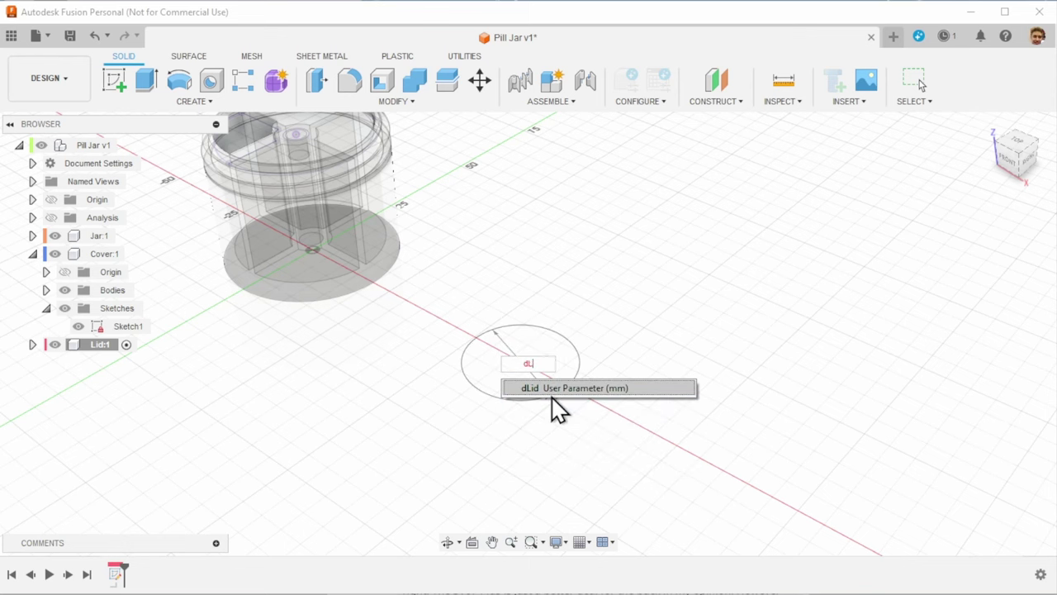
click(552, 394)
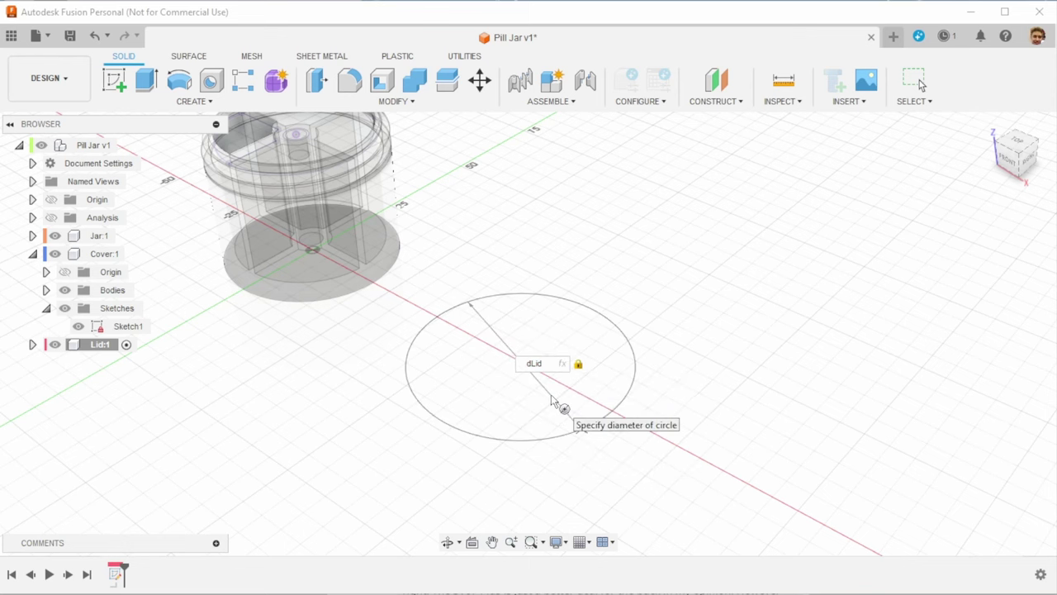
key(Return)
click(950, 266)
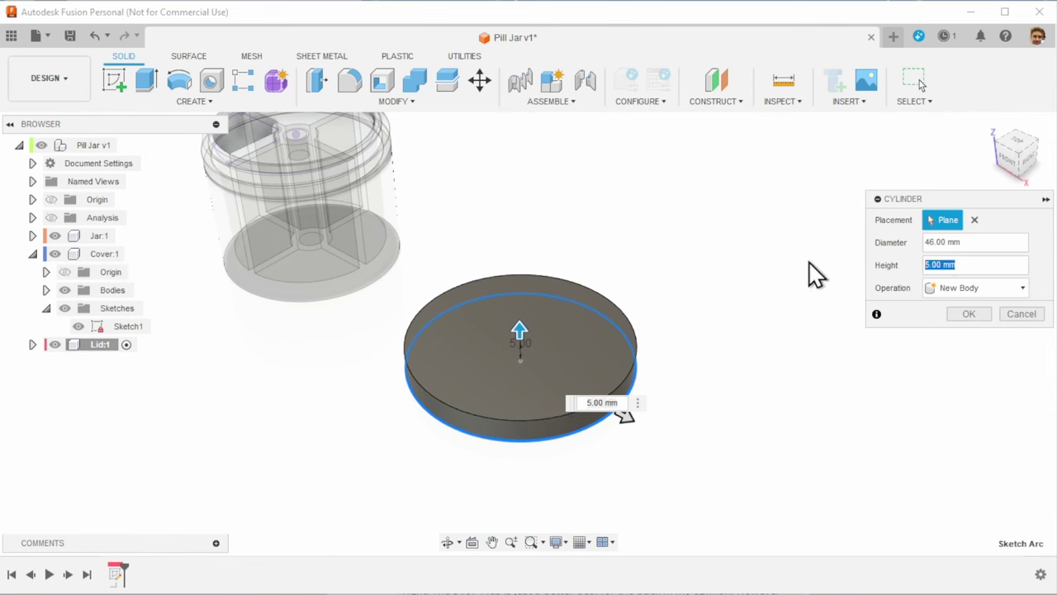
text(hLid)
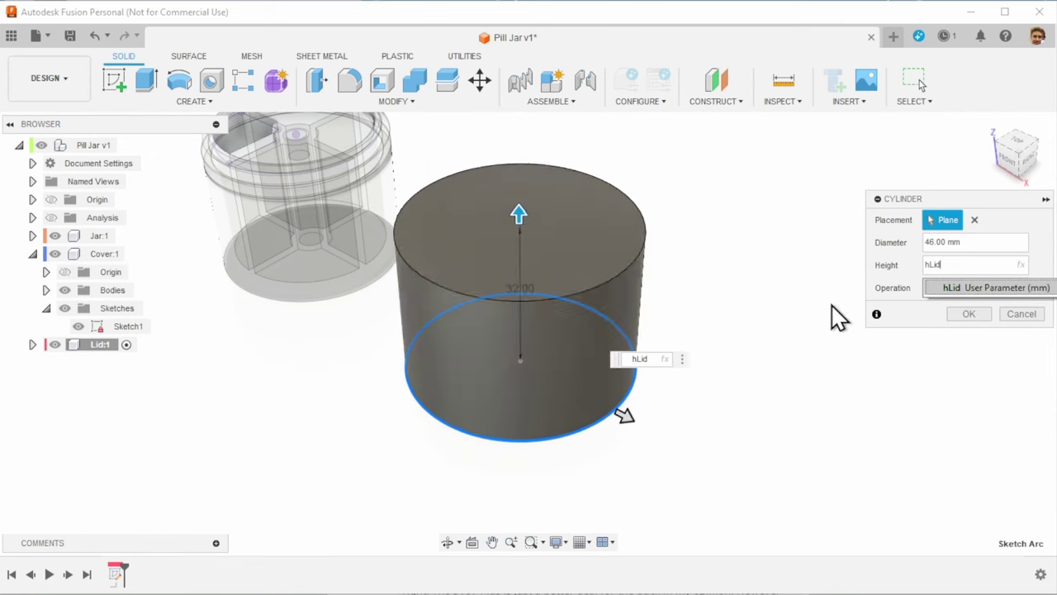
click(968, 314)
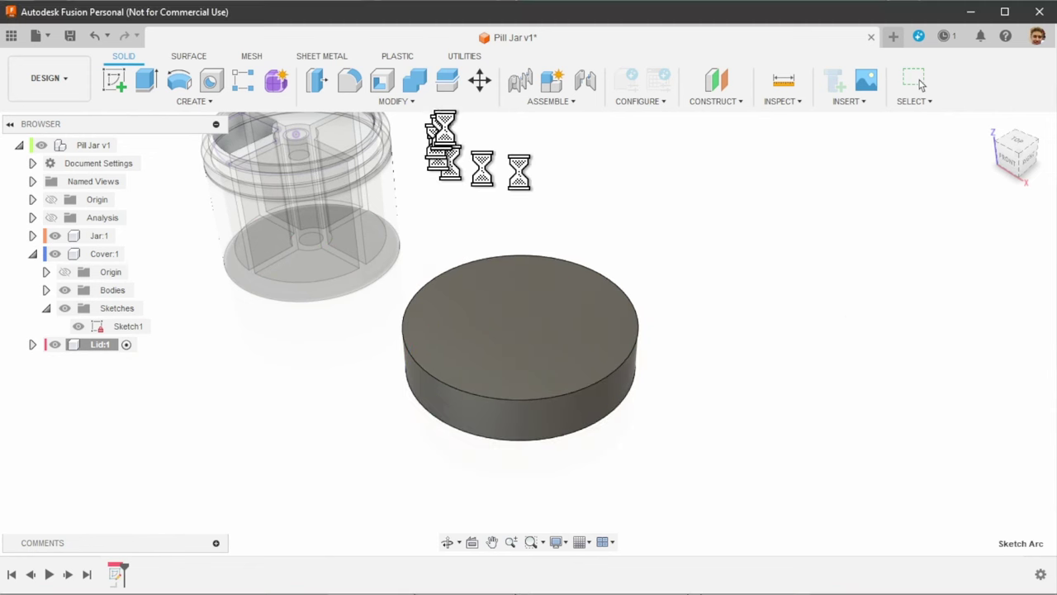
- Shell the cylinder open at its top face with wall thickness
click(400, 102)
click(387, 84)
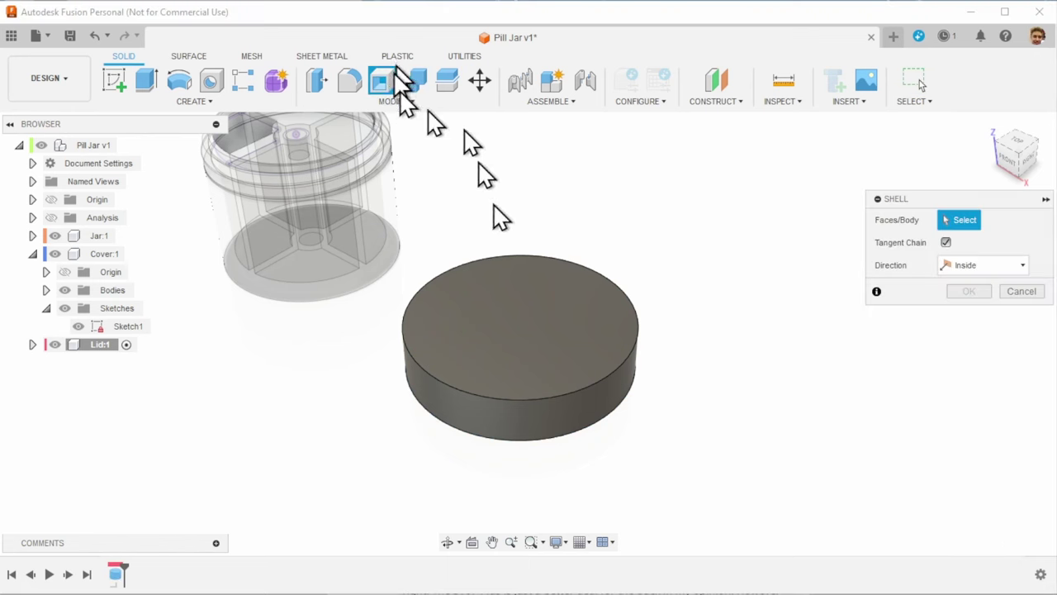
click(522, 315)
text(wall)
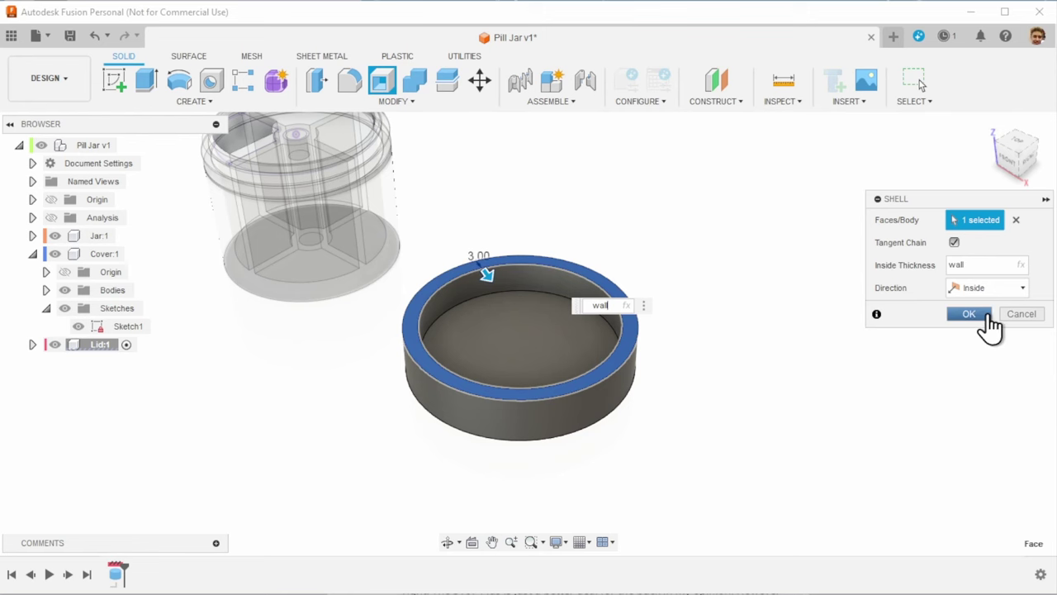
click(968, 315)
click(194, 101)
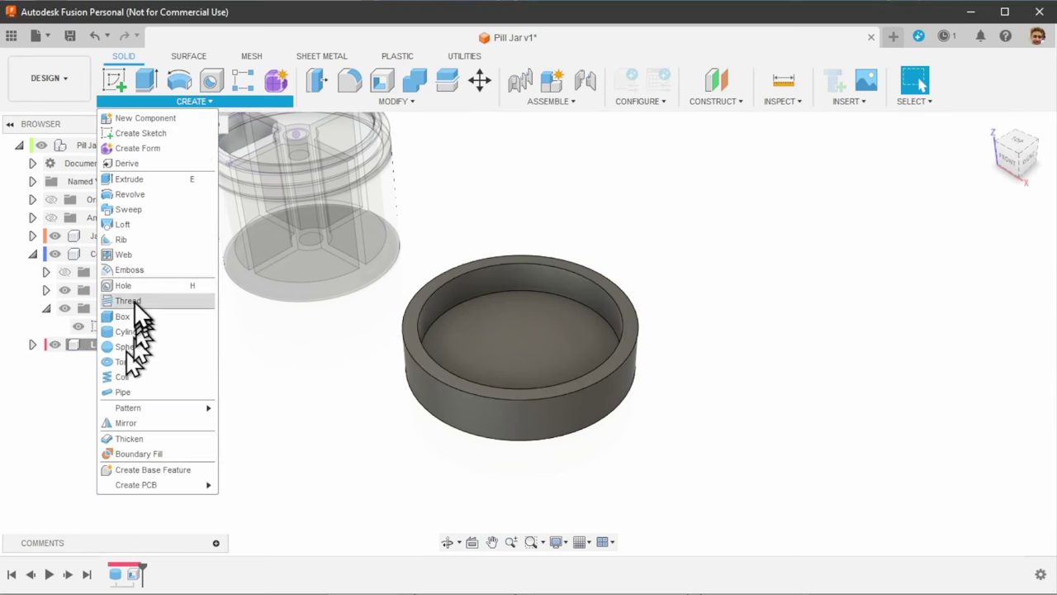
- Line the lid's inner wall with a modeled, full-length M40x3 6H internal thread
click(132, 300)
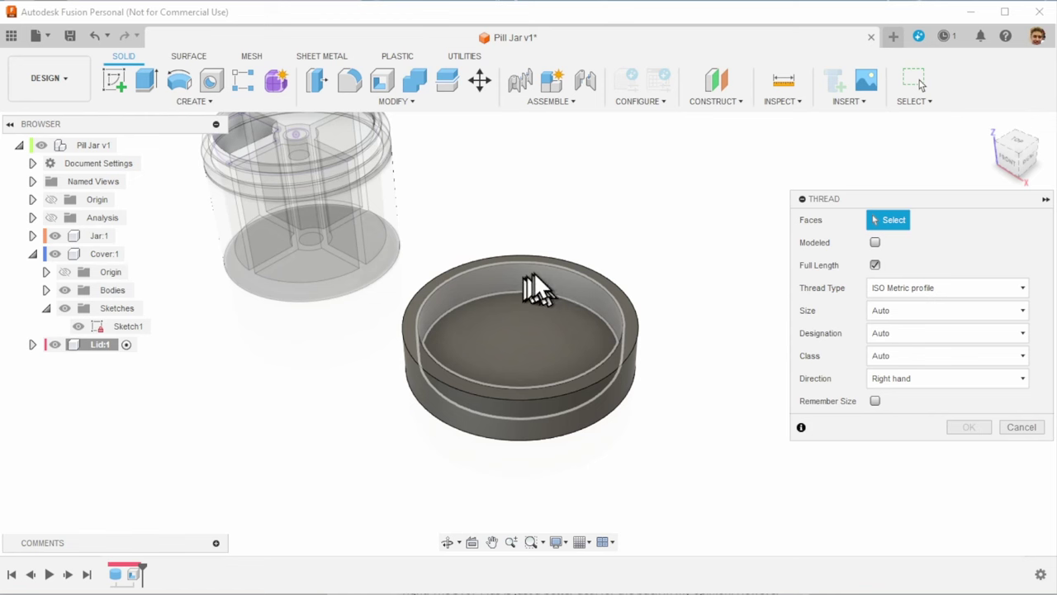
click(523, 278)
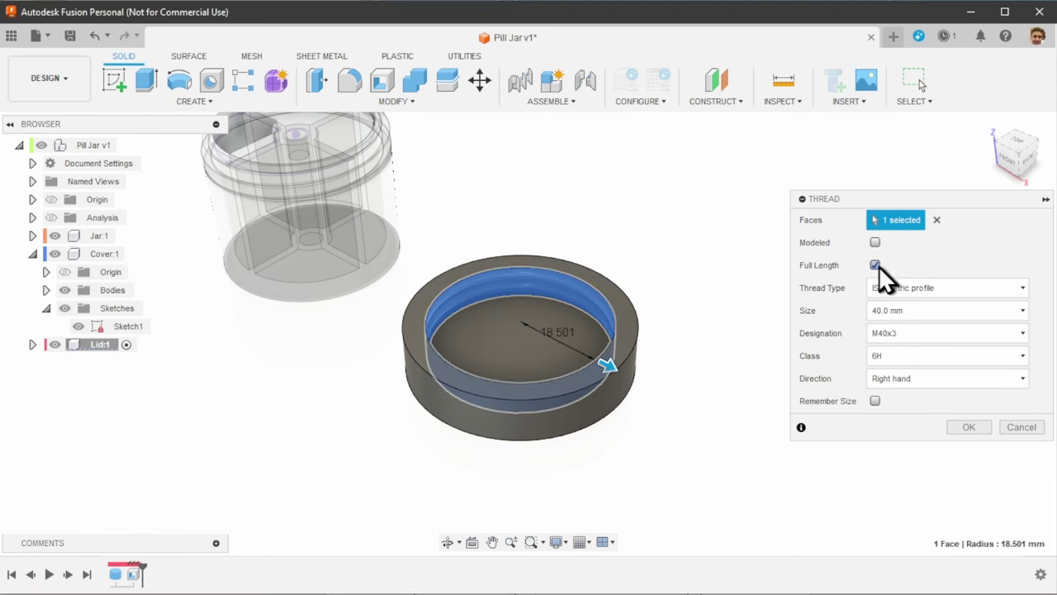
click(875, 242)
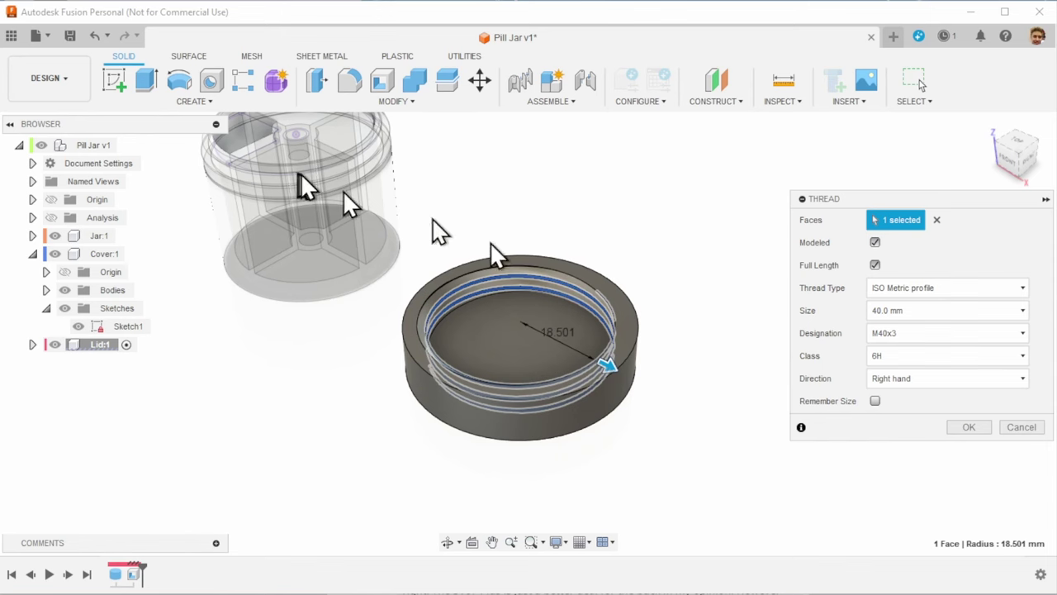
click(967, 436)
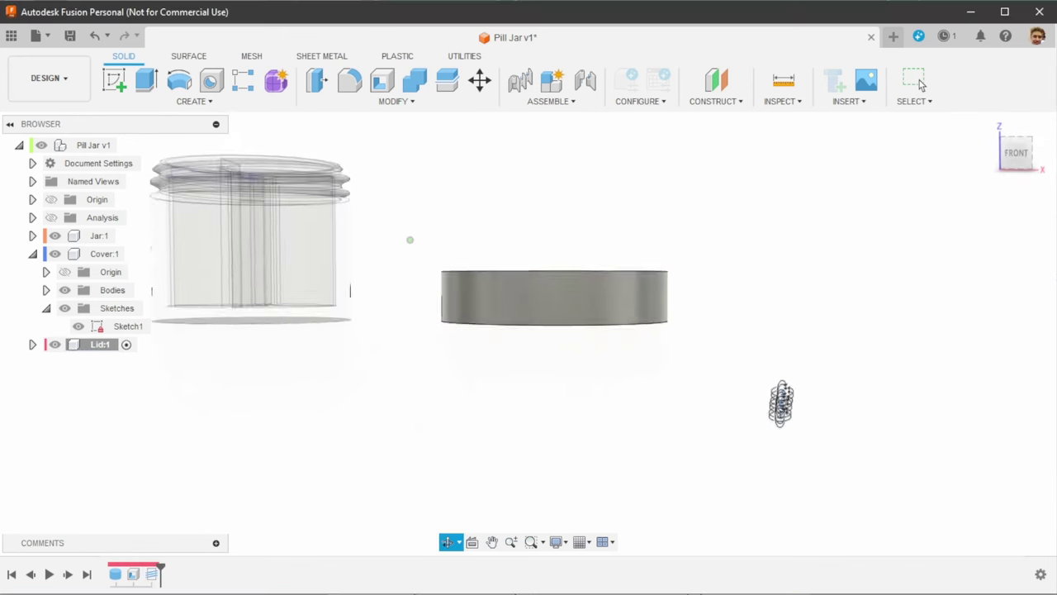
shift+middle_drag(782, 403, 609, 460)
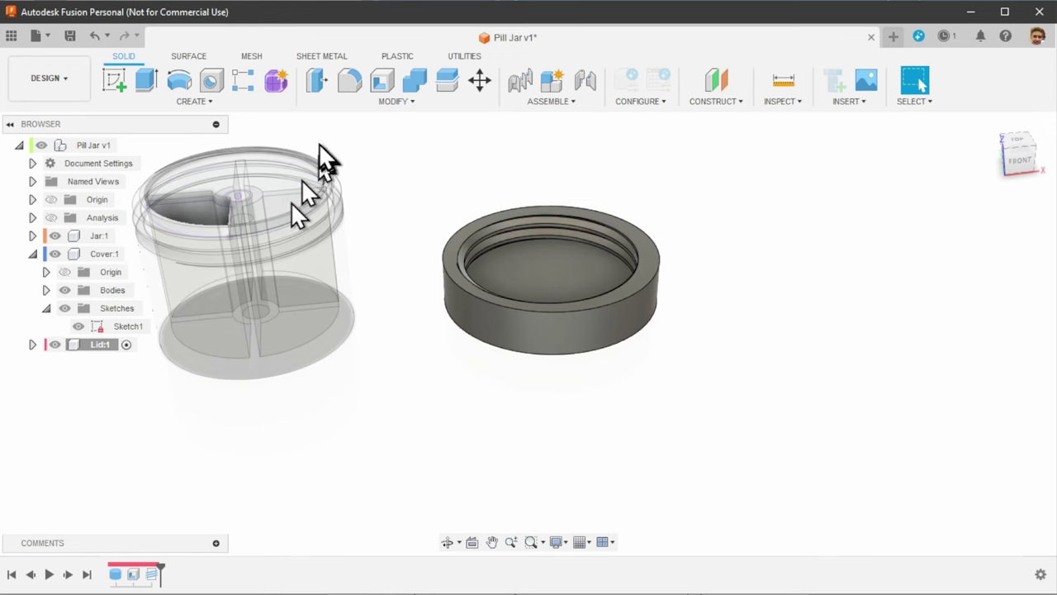
- Chamfer the lid's top and bottom outer rim edges, using the 'chamfer' parameter as distance
click(397, 106)
click(359, 162)
click(500, 302)
click(517, 351)
shift+middle_drag(634, 422, 614, 406)
text(ch)
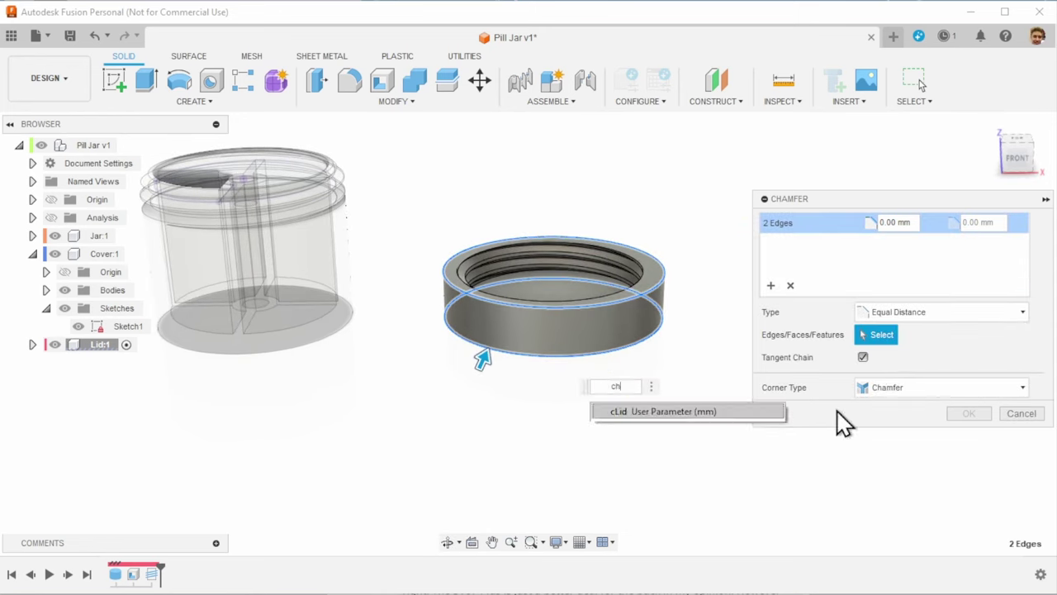
text(a)
key(Return)
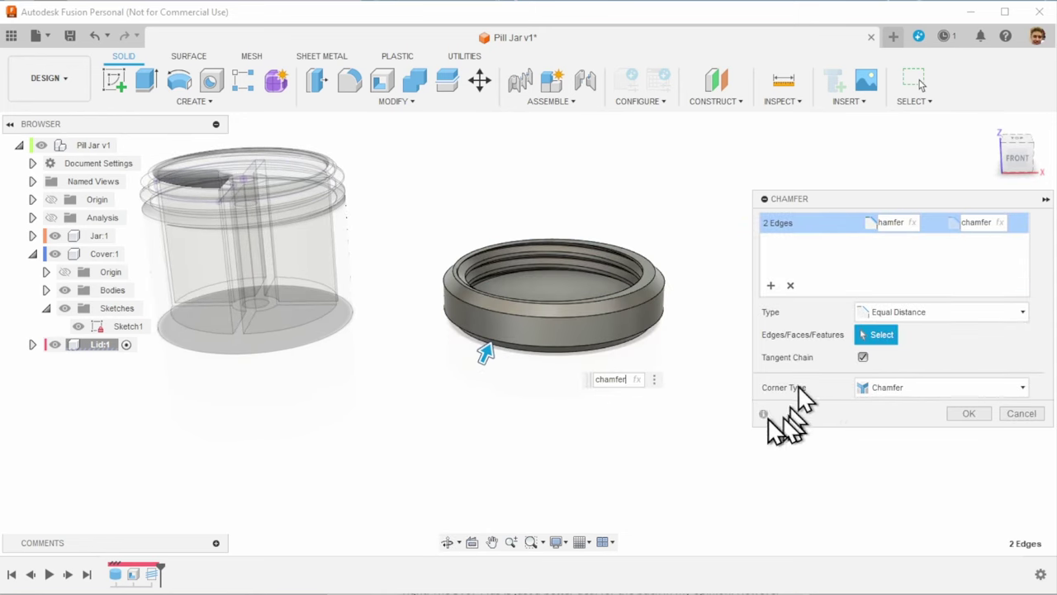
click(972, 416)
shift+middle_drag(701, 448, 429, 417)
- Orbit around the threaded, chamfered lid and the jar to inspect them from several angles
shift+middle_drag(548, 484, 724, 463)
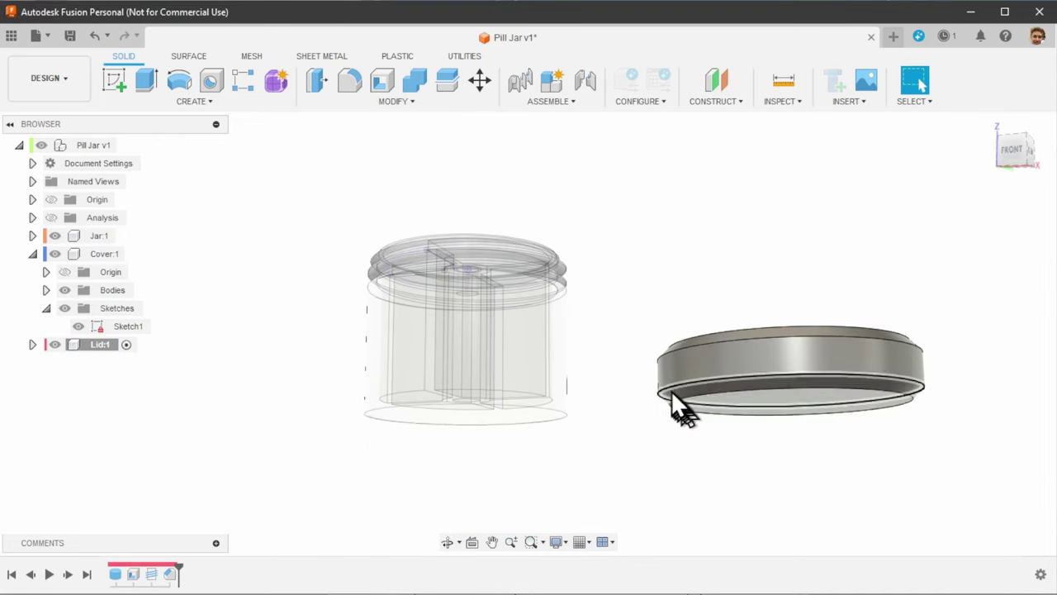
shift+middle_drag(687, 413, 746, 497)
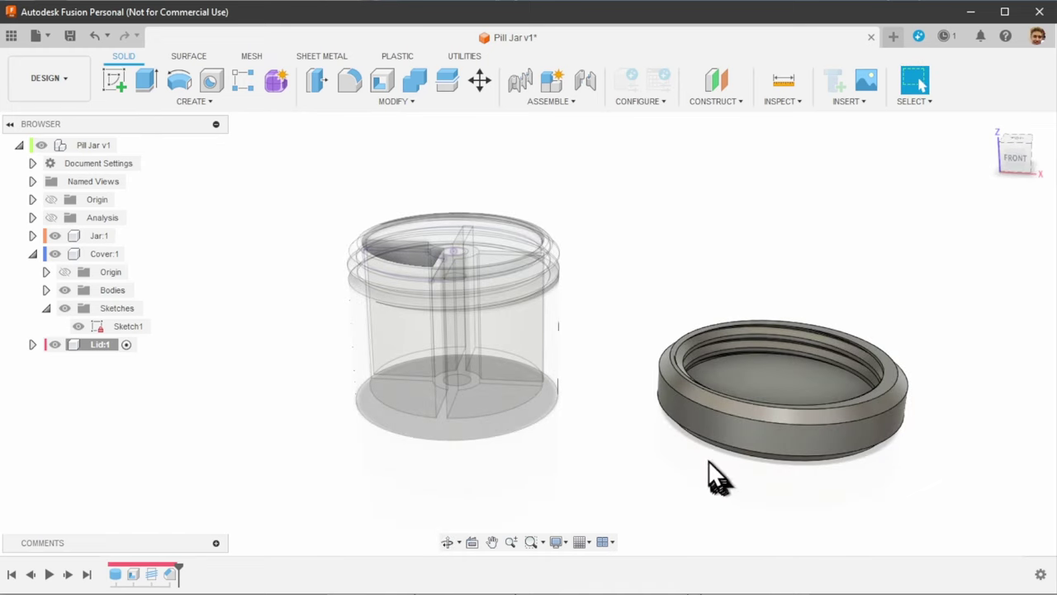
shift+middle_drag(673, 425, 667, 473)
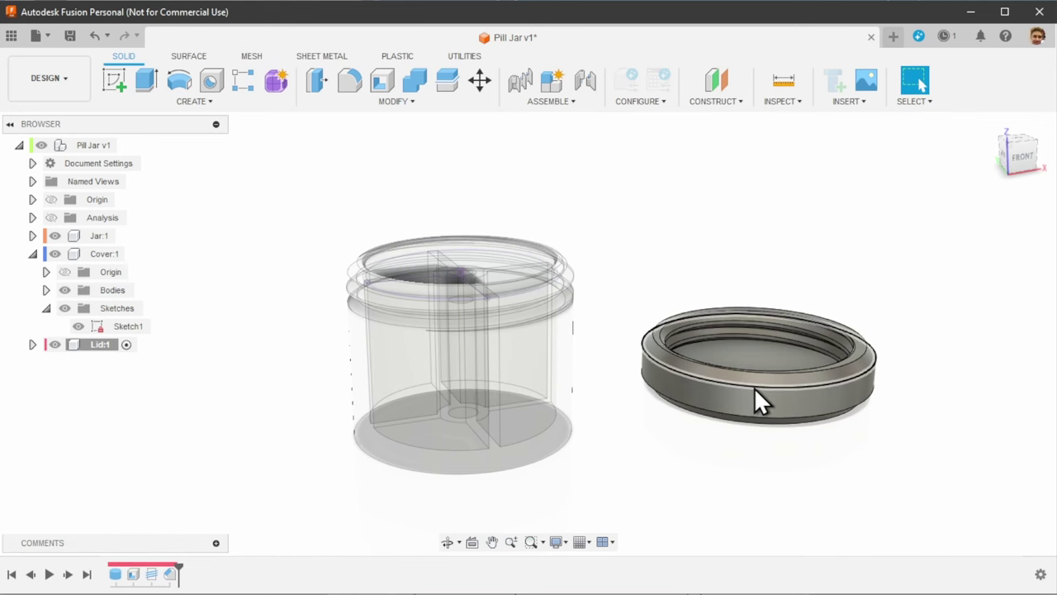
shift+middle_drag(758, 391, 645, 446)
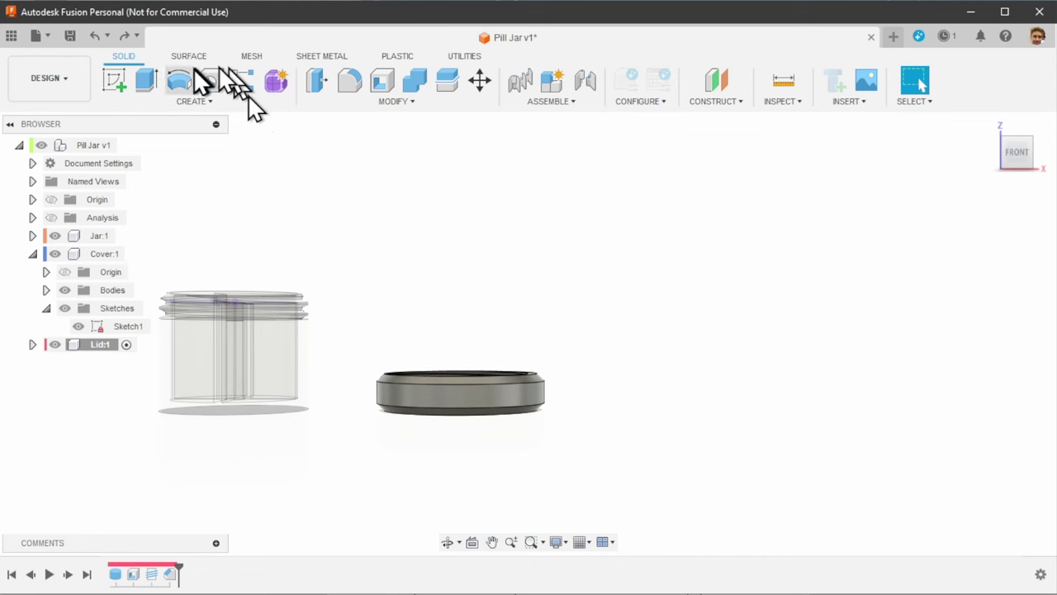
click(197, 101)
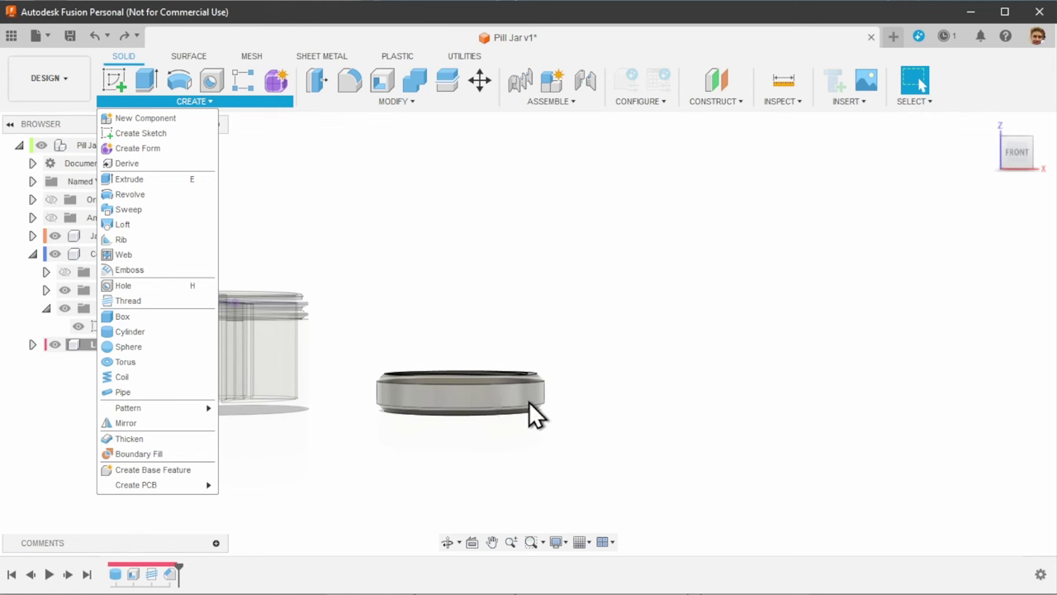
- Start a new sketch on the plane beside the lid
click(1013, 157)
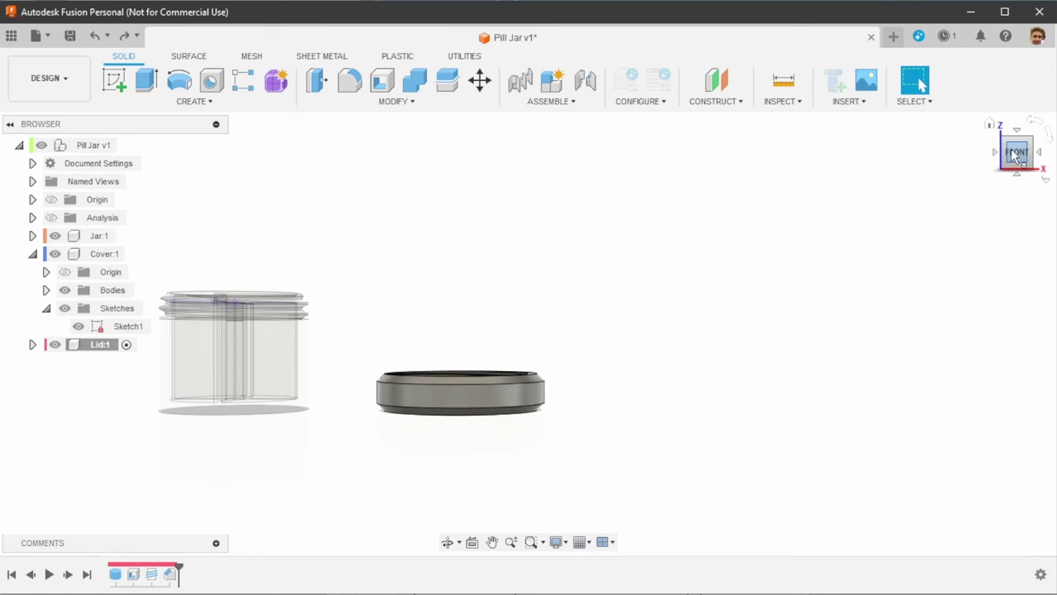
click(123, 90)
click(289, 343)
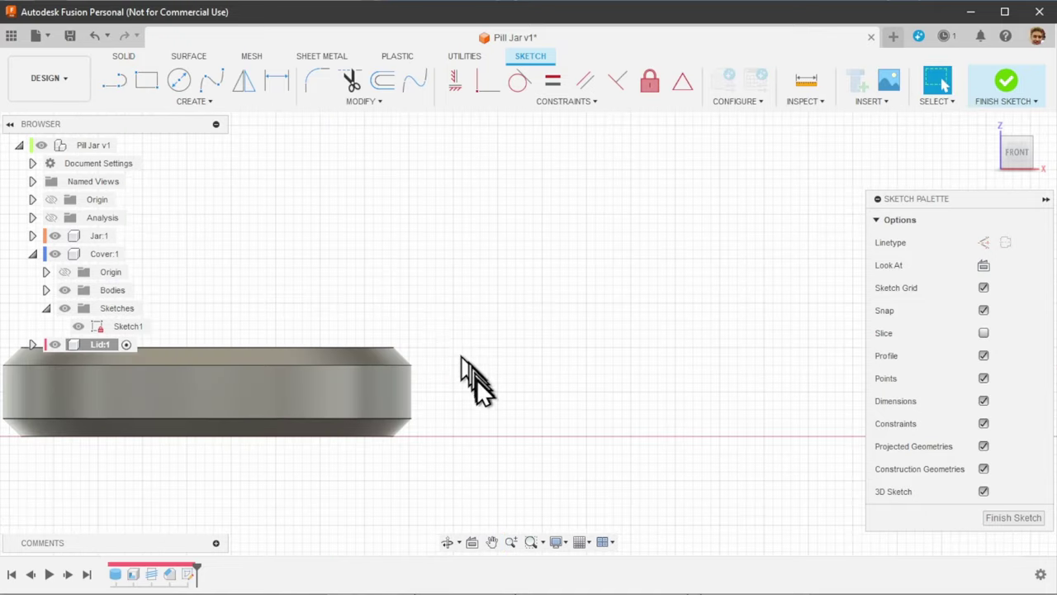
- Draw a rectangle from the lid's lower corner, height hLid-2*chamfer and width cLid
click(147, 82)
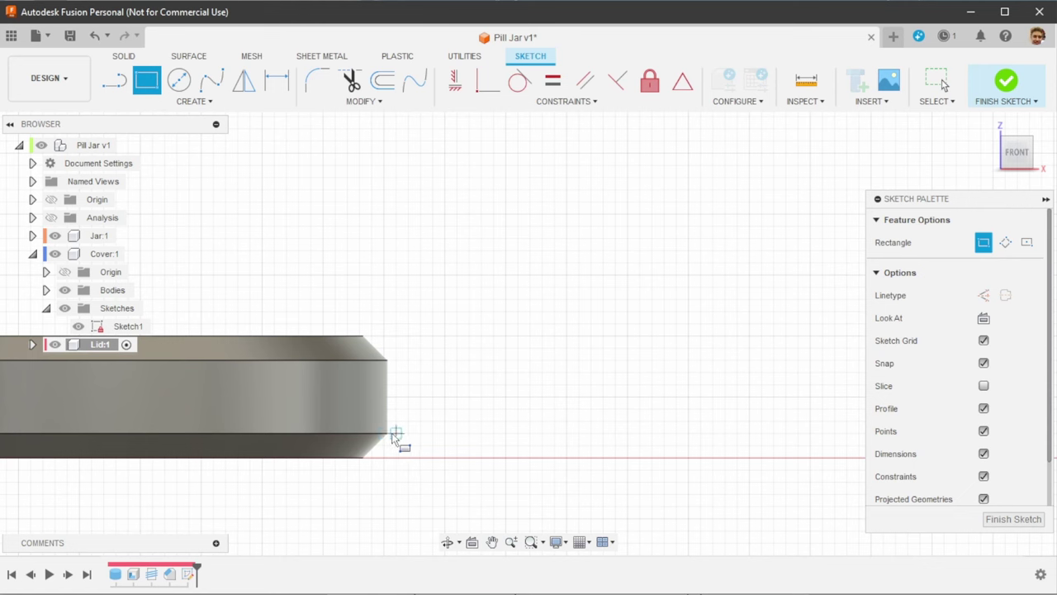
click(384, 433)
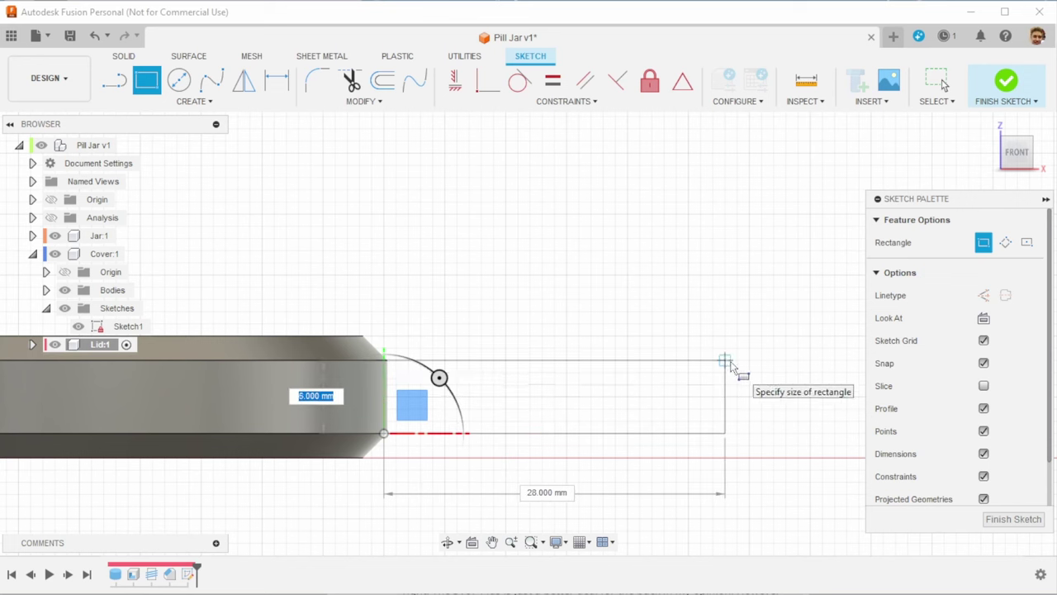
text(hLid-2)
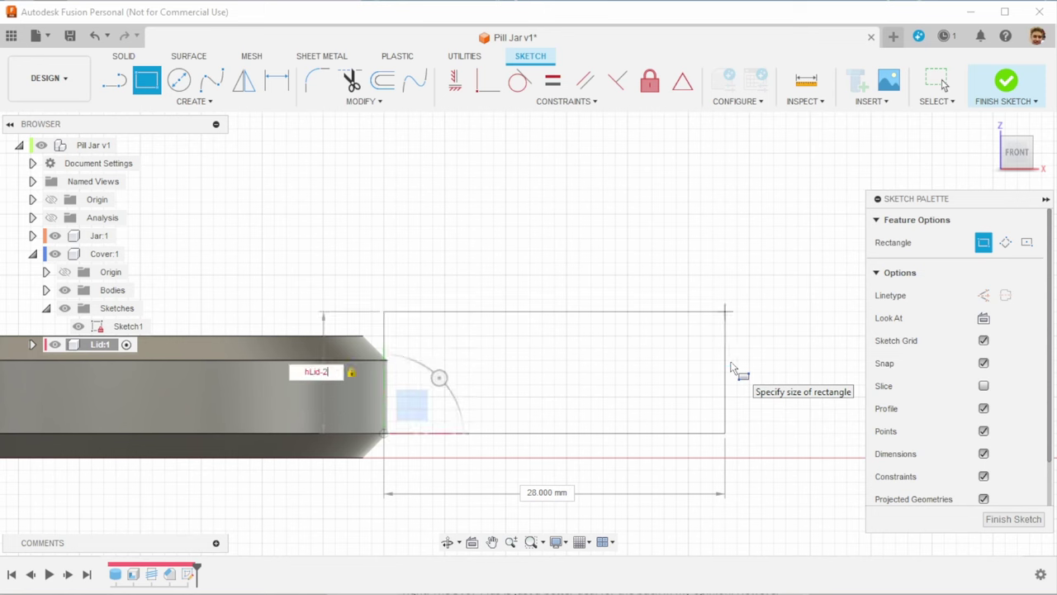
text(*chamfer)
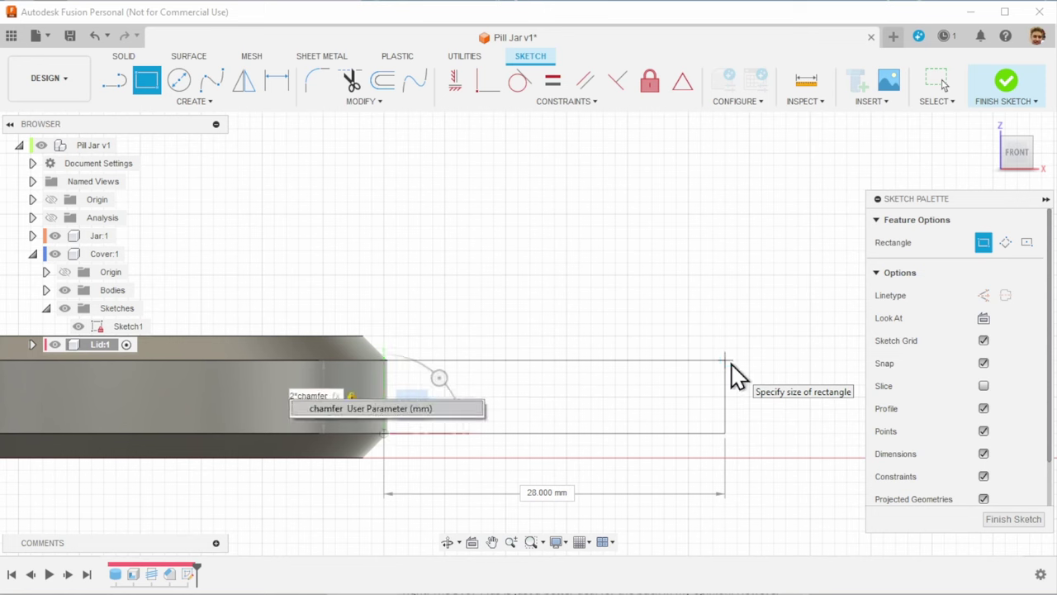
key(Tab)
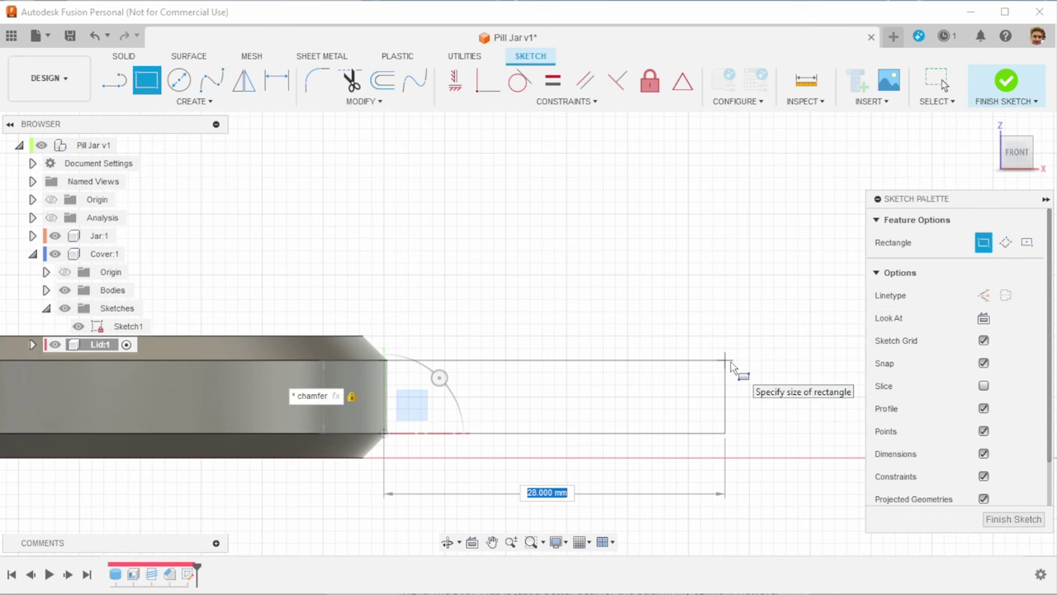
text(cLid)
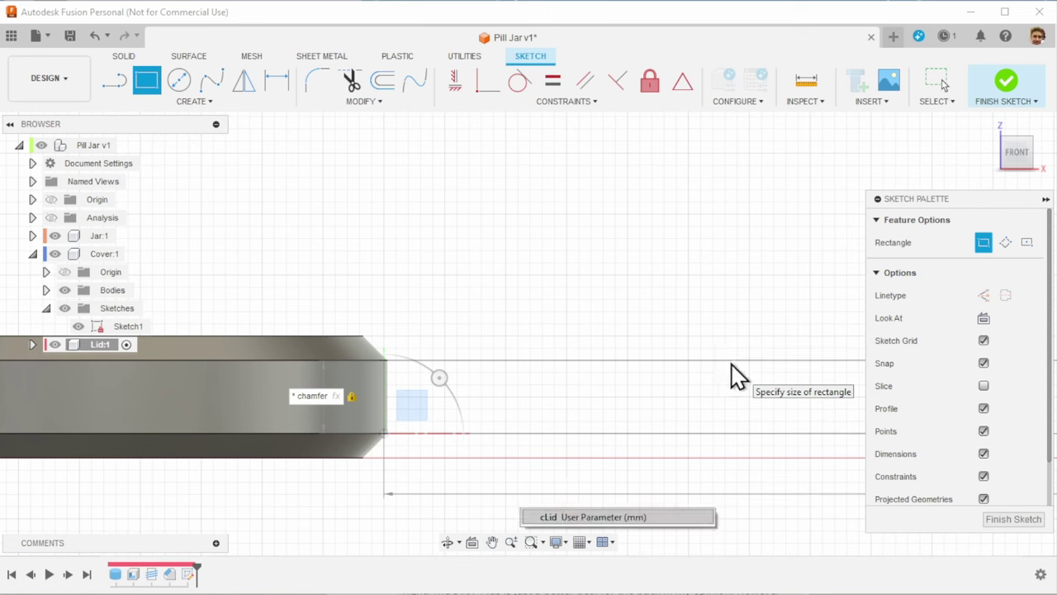
key(Return)
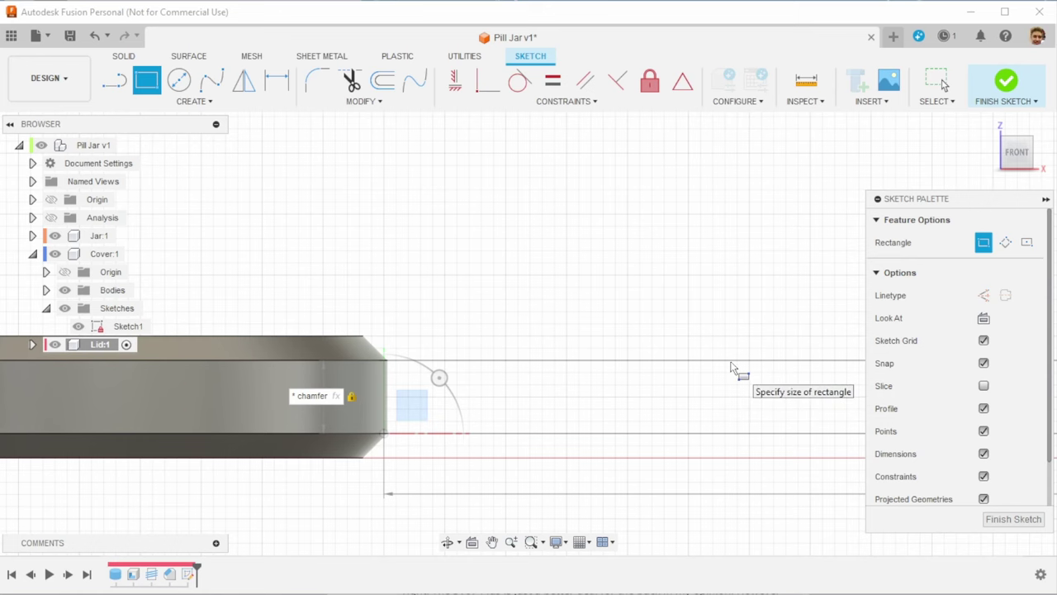
key(Escape)
scroll(731, 368, down, 6)
middle_drag(547, 474, 355, 413)
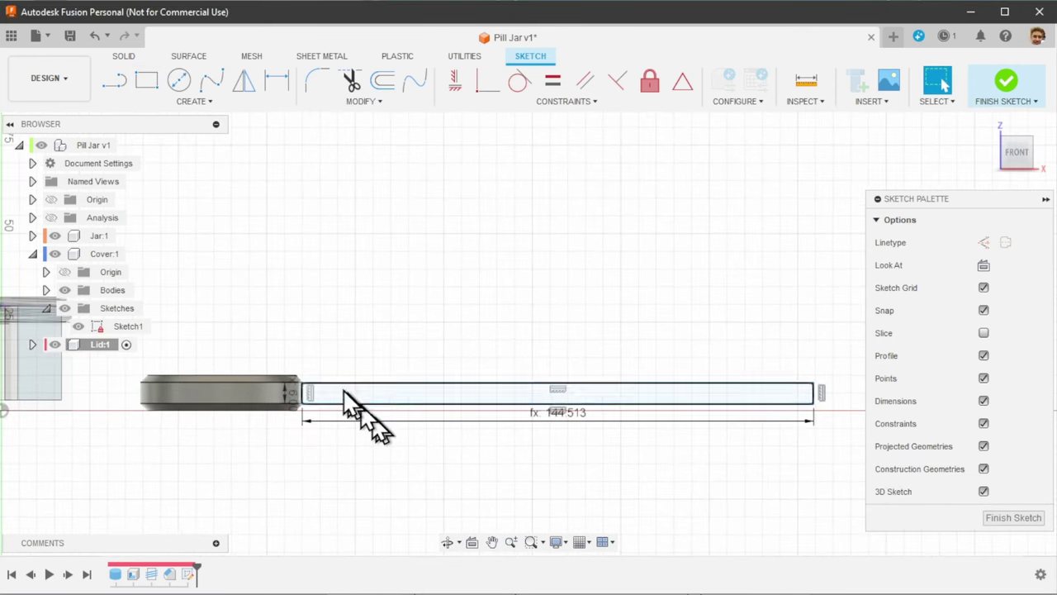
scroll(344, 340, up, 5)
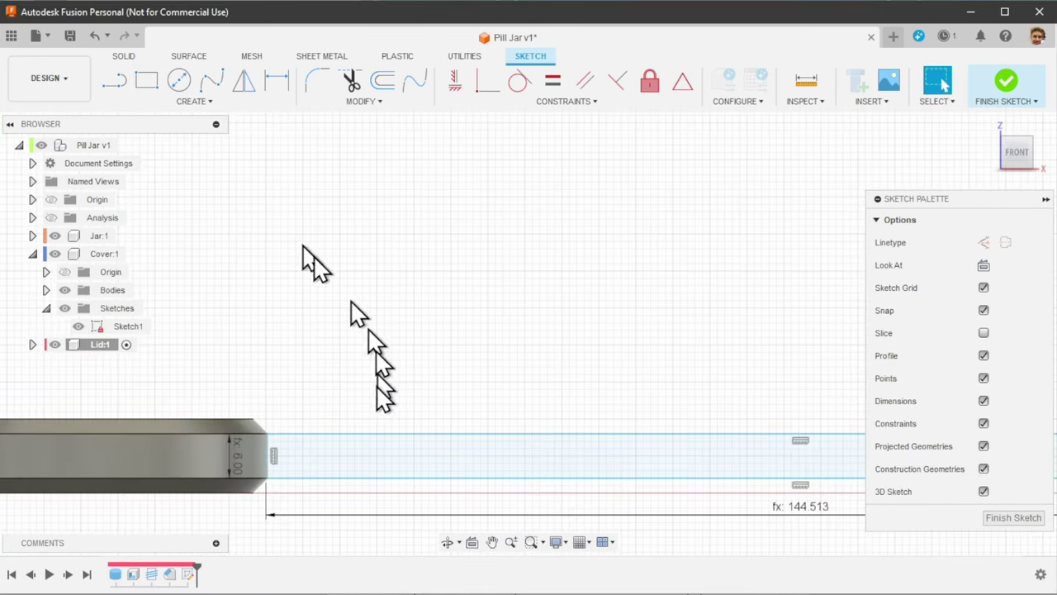
click(196, 103)
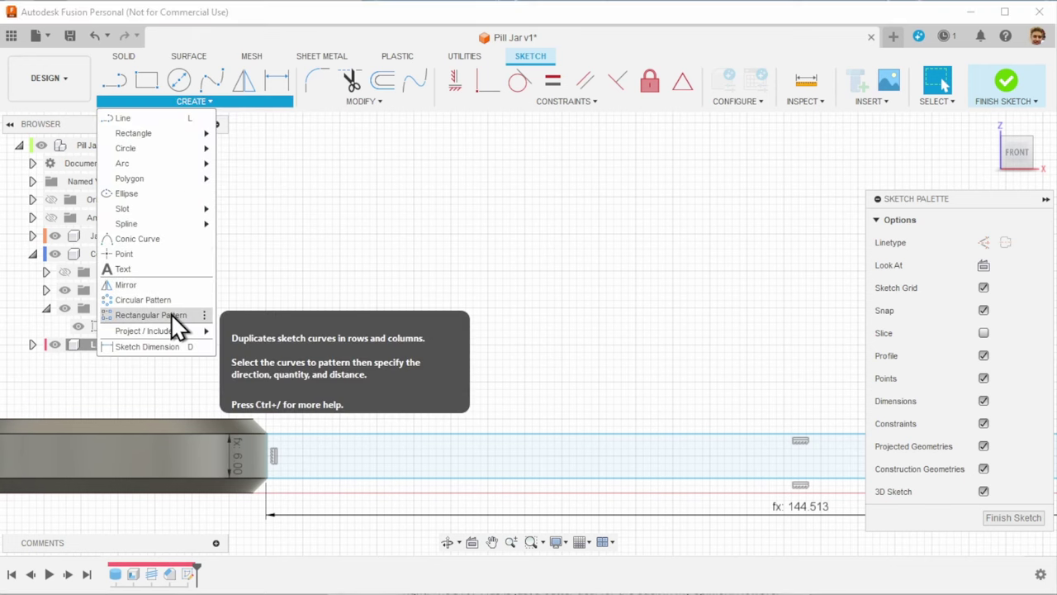
- Pattern the strip's left end line into 13 copies spread over the cLid distance
click(171, 314)
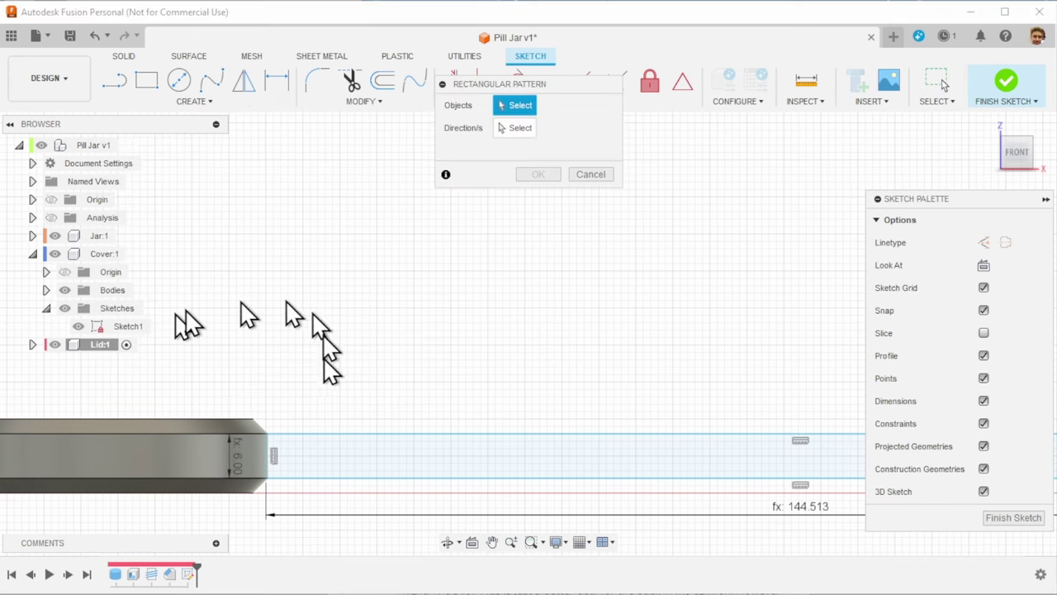
click(273, 463)
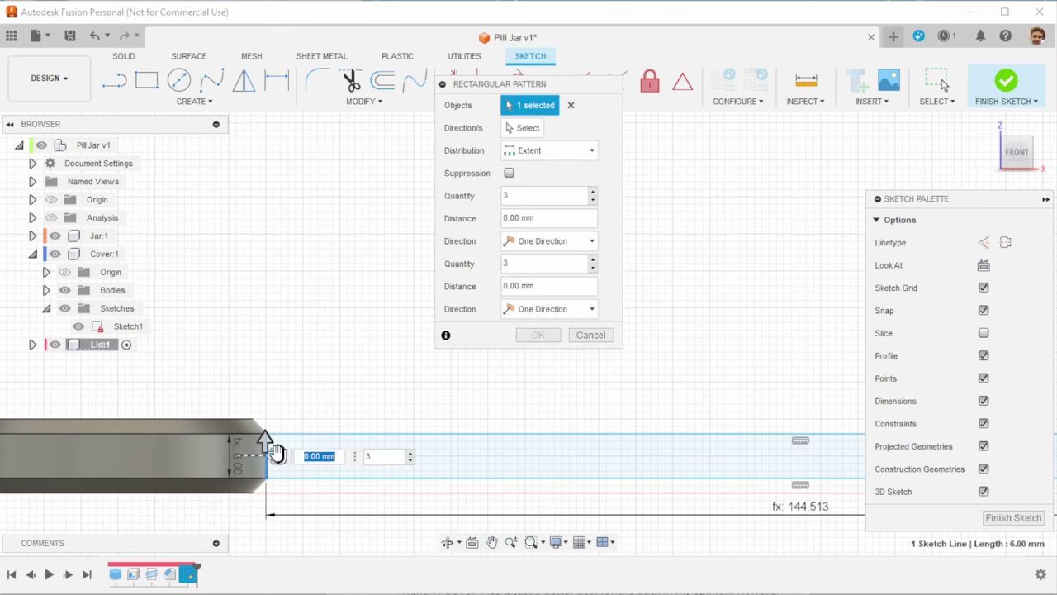
drag(277, 453, 565, 455)
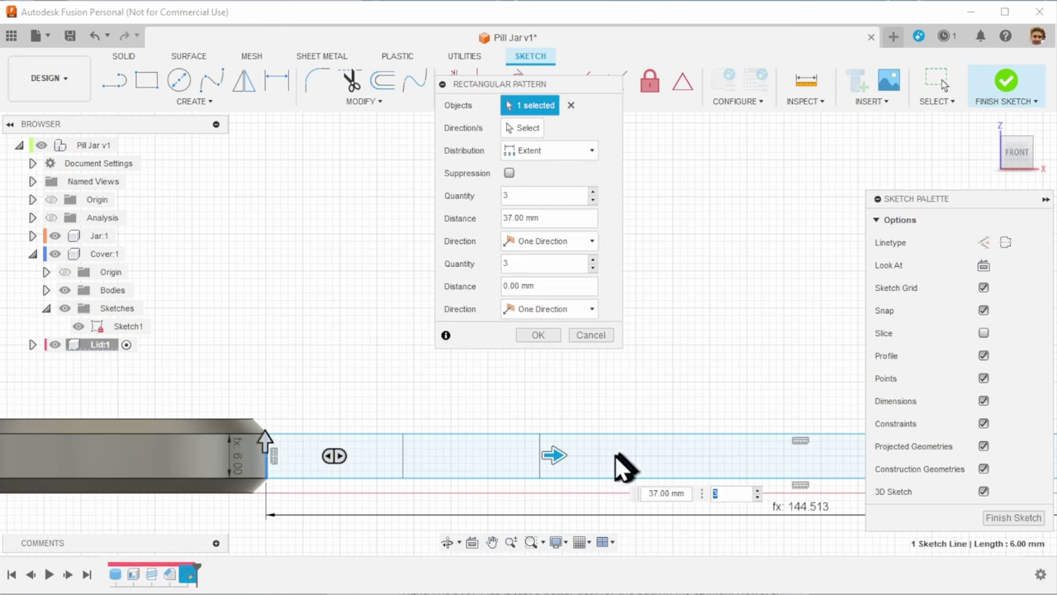
text(13)
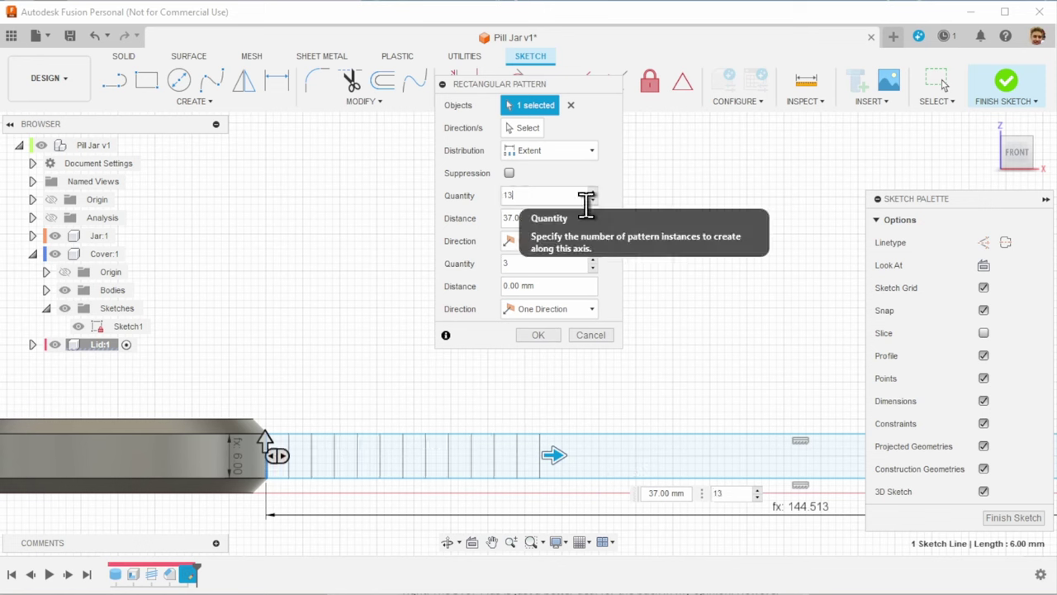
click(542, 219)
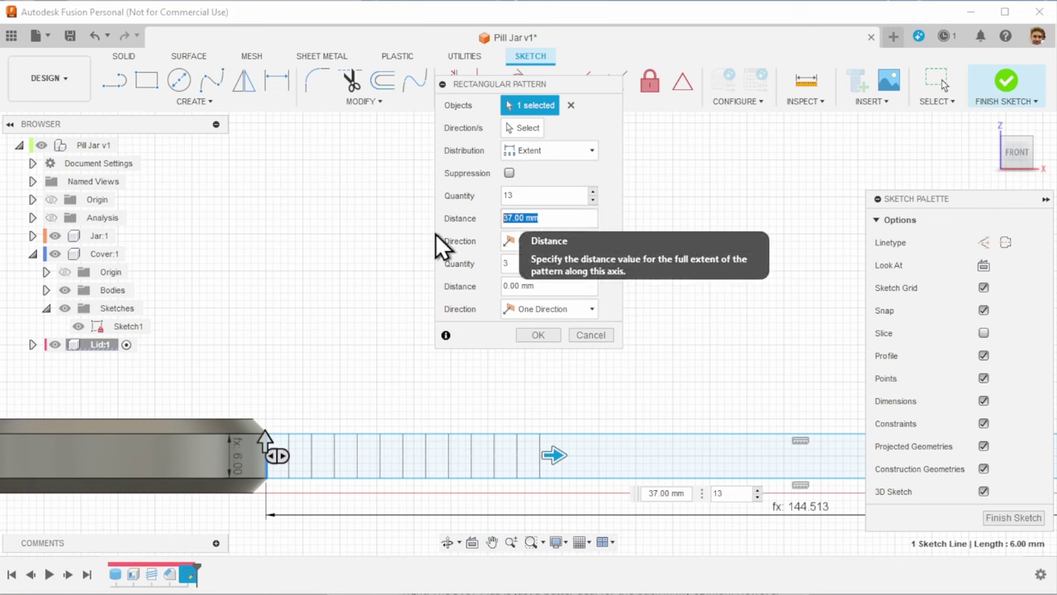
text(cLid)
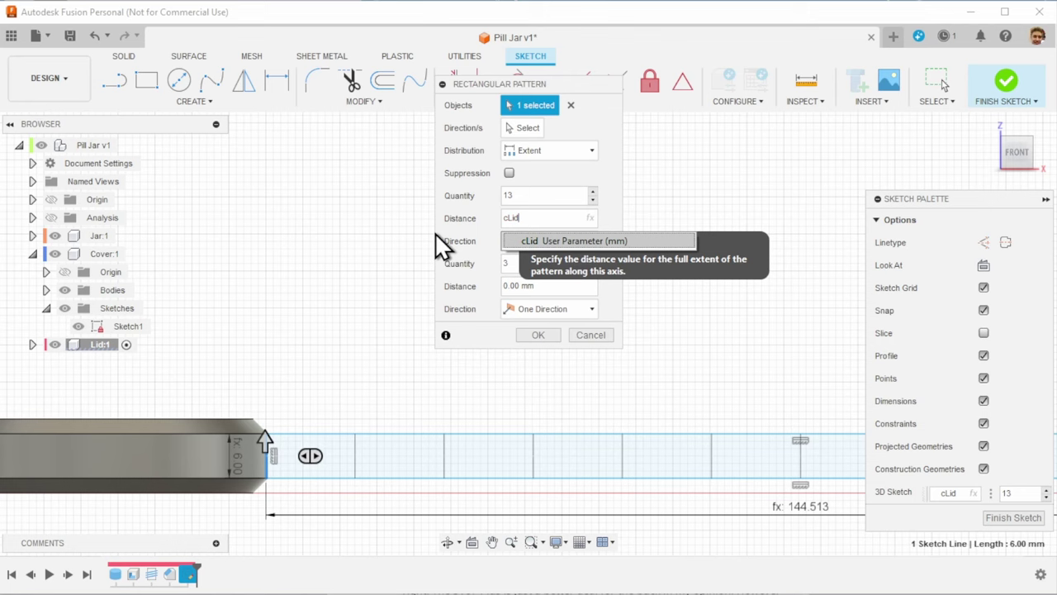
click(538, 337)
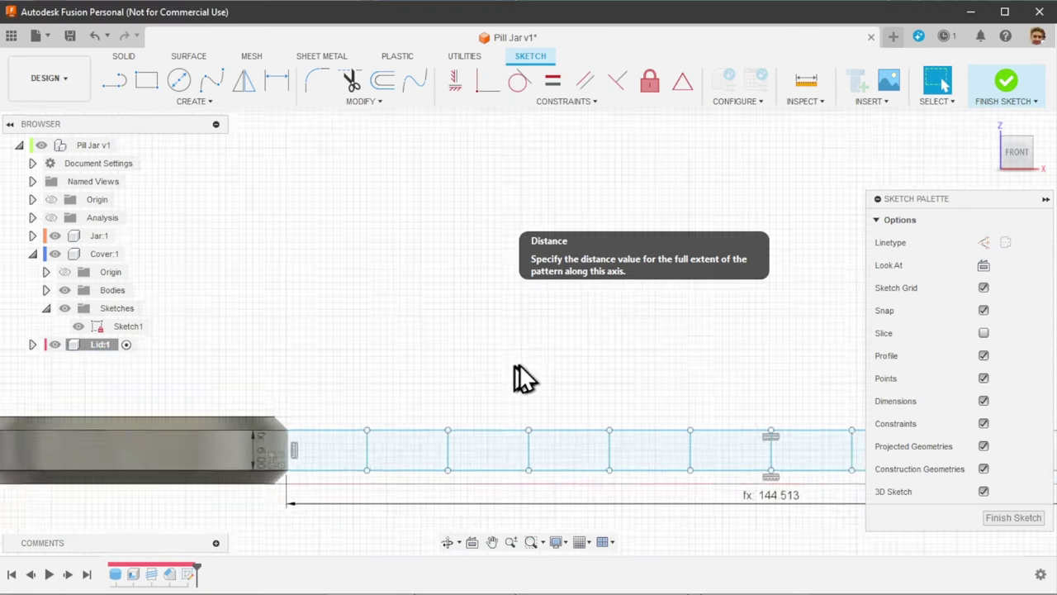
scroll(515, 366, down, 5)
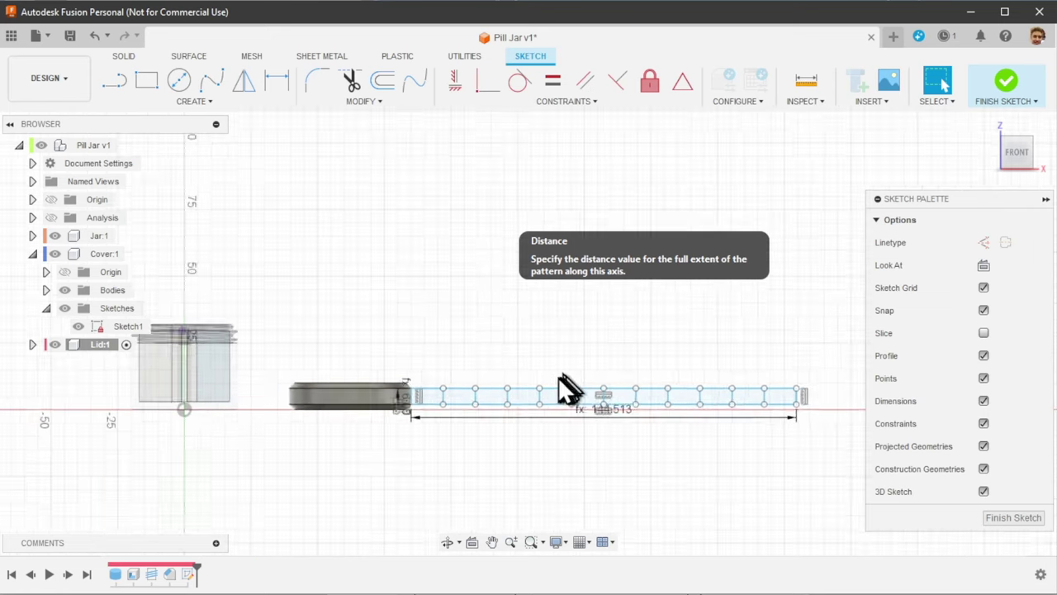
scroll(561, 378, up, 2)
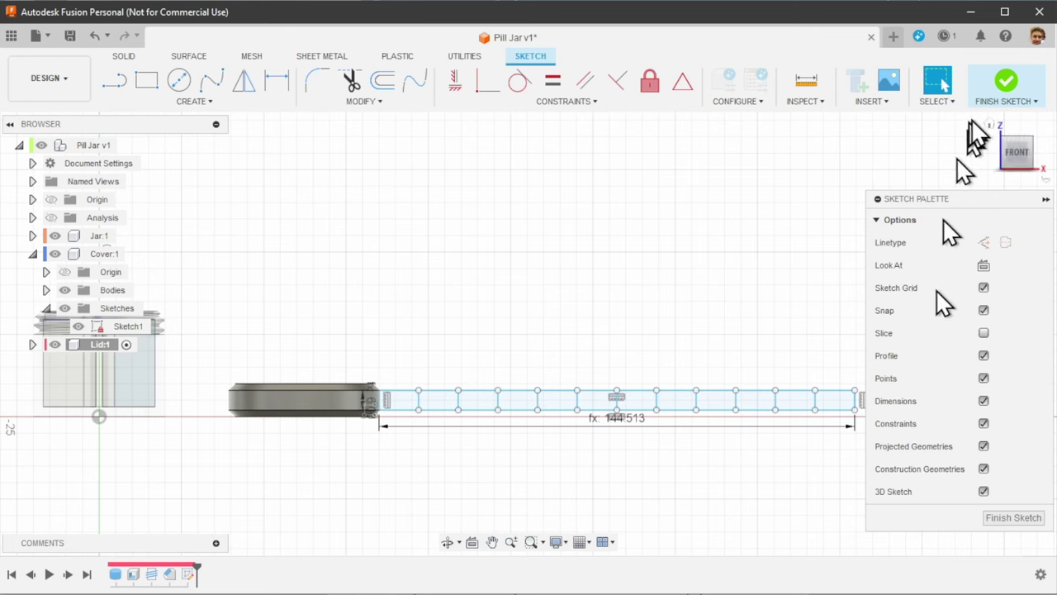
- Finish the sketch and return to the solid model
click(1001, 91)
shift+middle_drag(725, 463, 674, 431)
scroll(537, 446, down, 2)
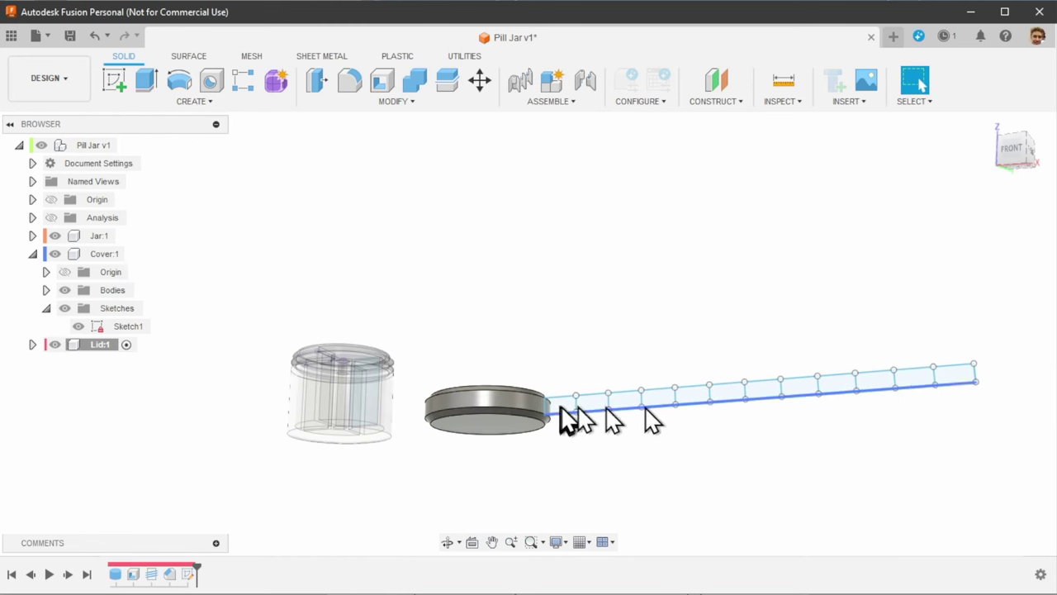
- Start an Emboss feature with six alternating strip cells selected as profiles
click(180, 101)
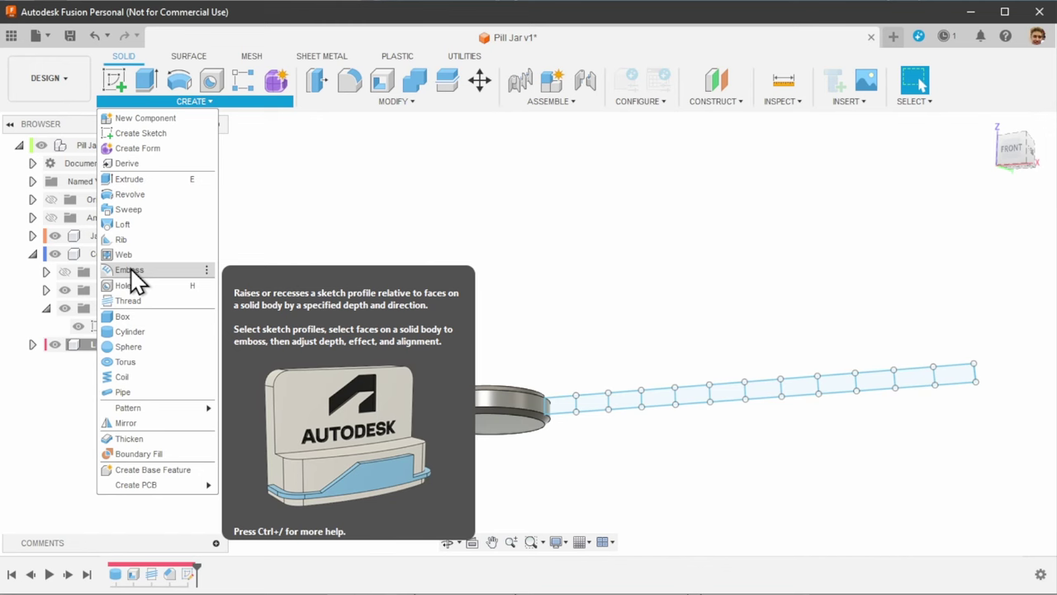
click(133, 273)
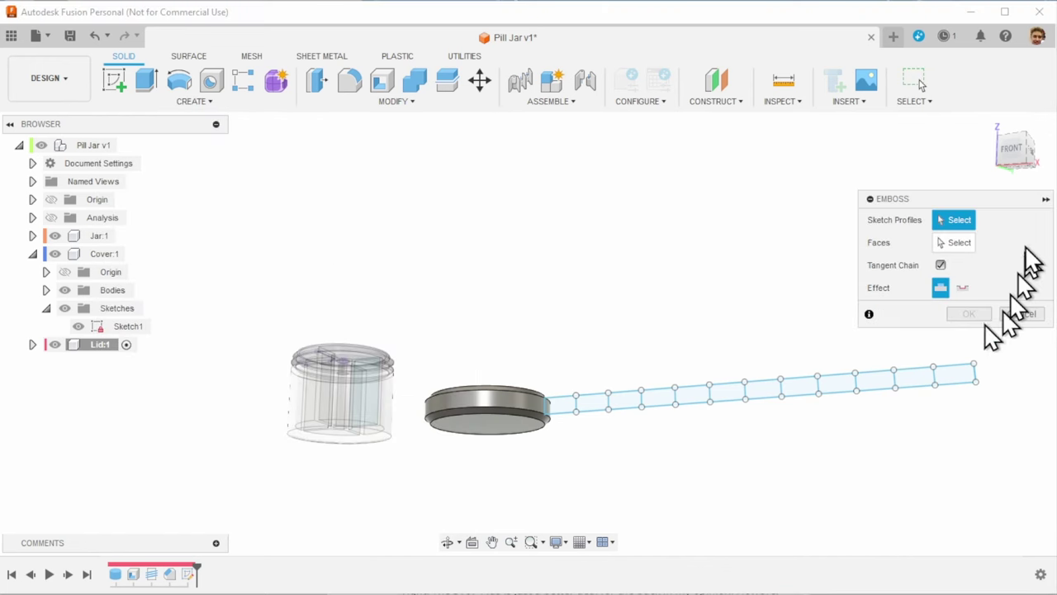
scroll(715, 347, up, 2)
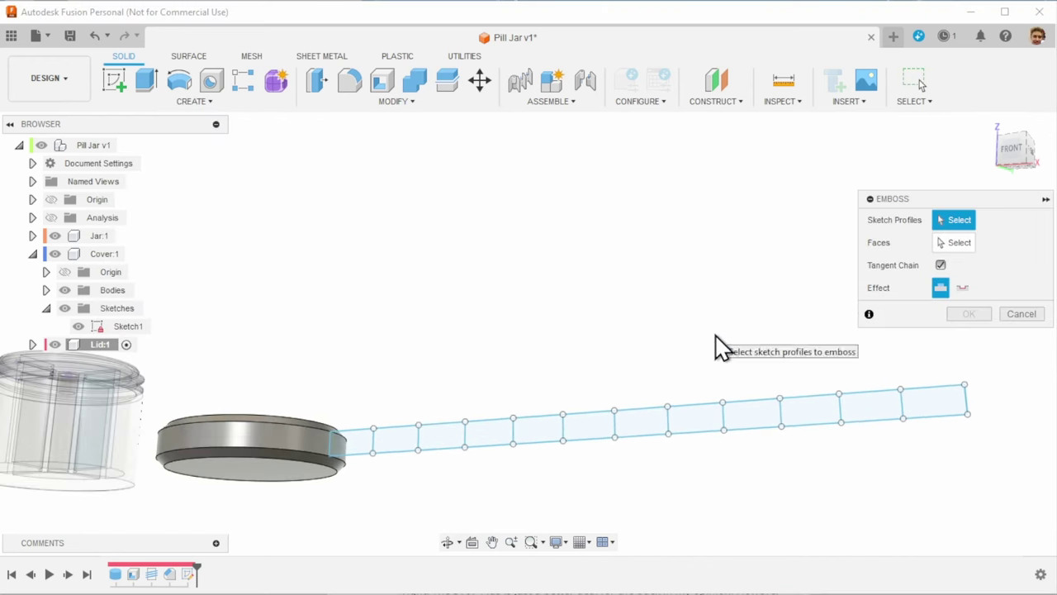
click(351, 442)
click(442, 436)
click(537, 428)
click(641, 422)
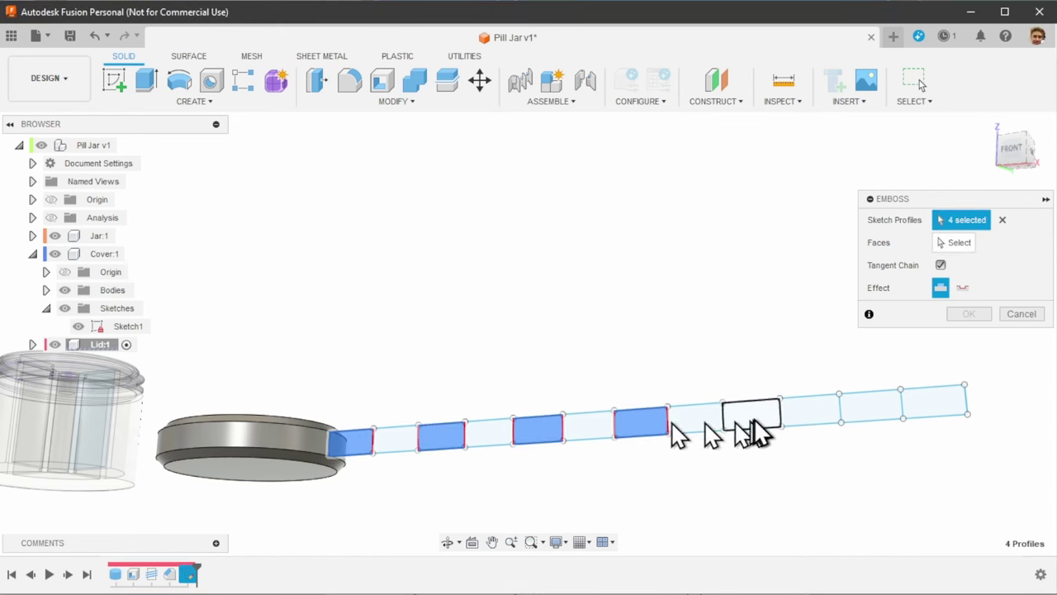
click(751, 413)
click(870, 406)
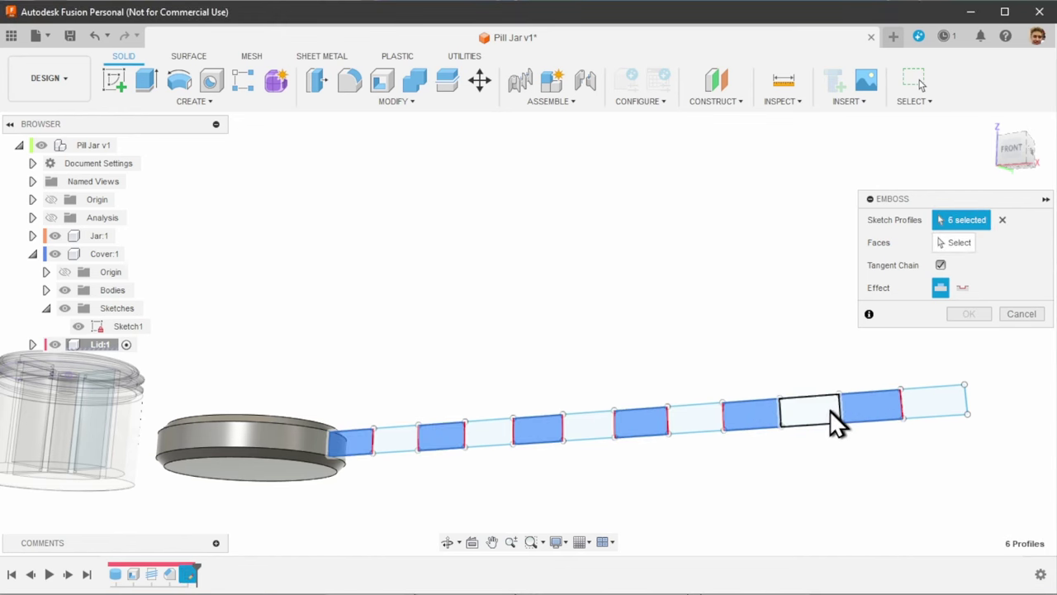
- Wrap the cells onto the lid's outer side face as a 2 mm deboss
click(952, 242)
click(217, 453)
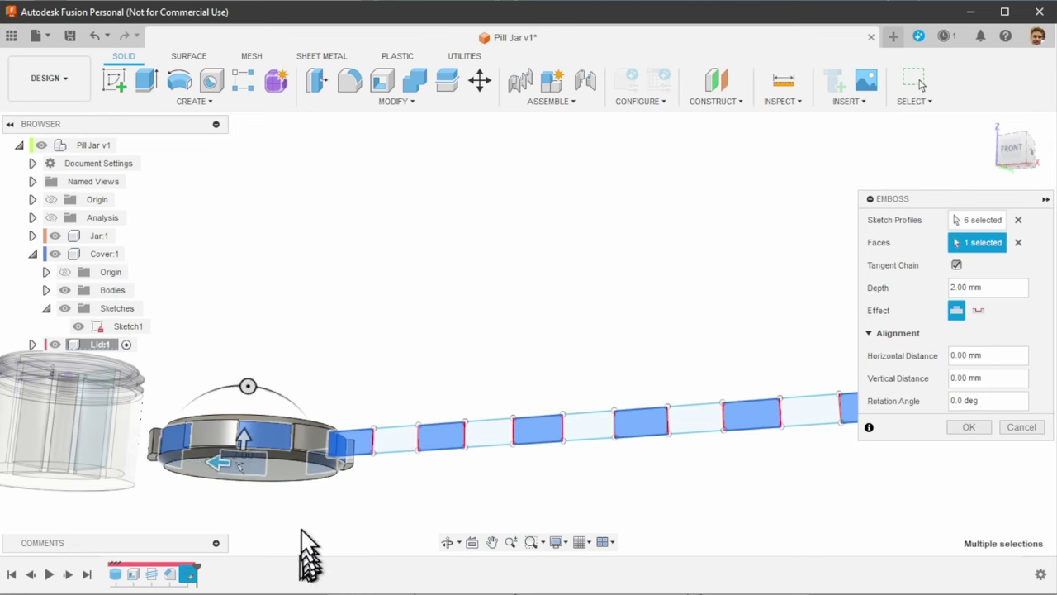
shift+middle_drag(259, 521, 288, 573)
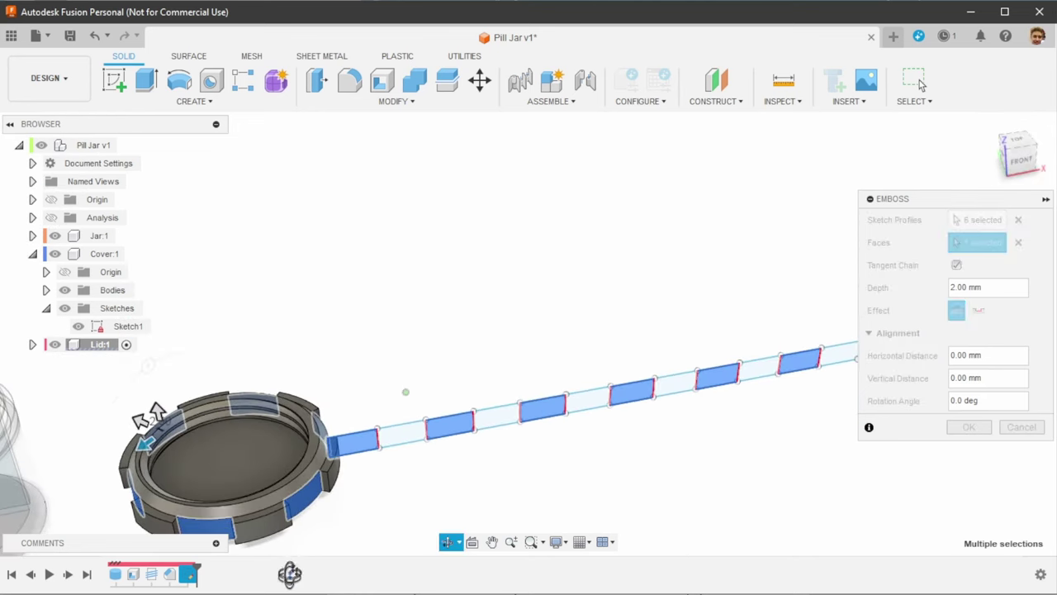
middle_drag(366, 508, 465, 444)
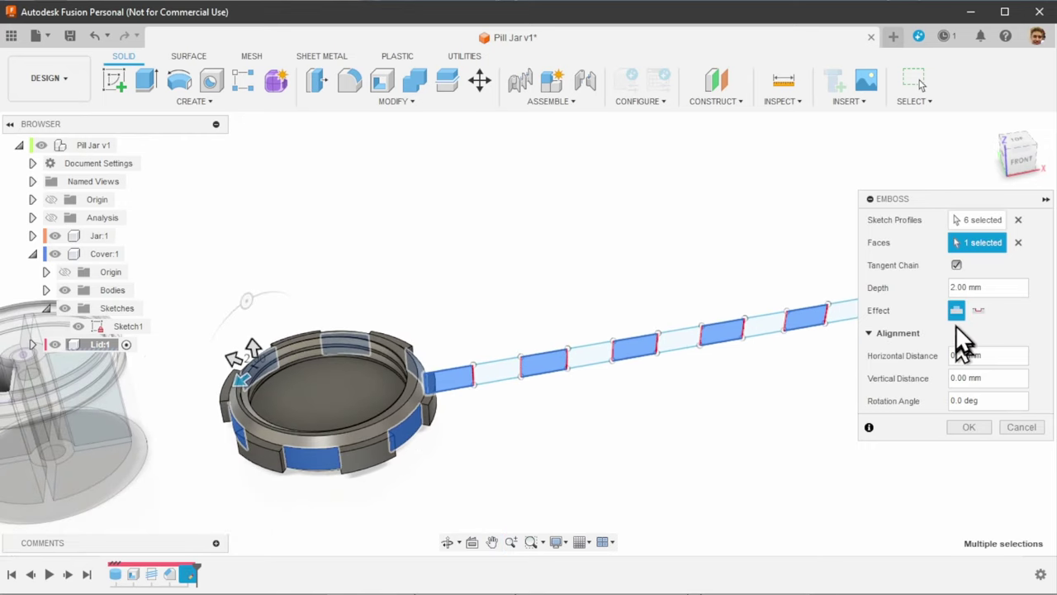
click(975, 311)
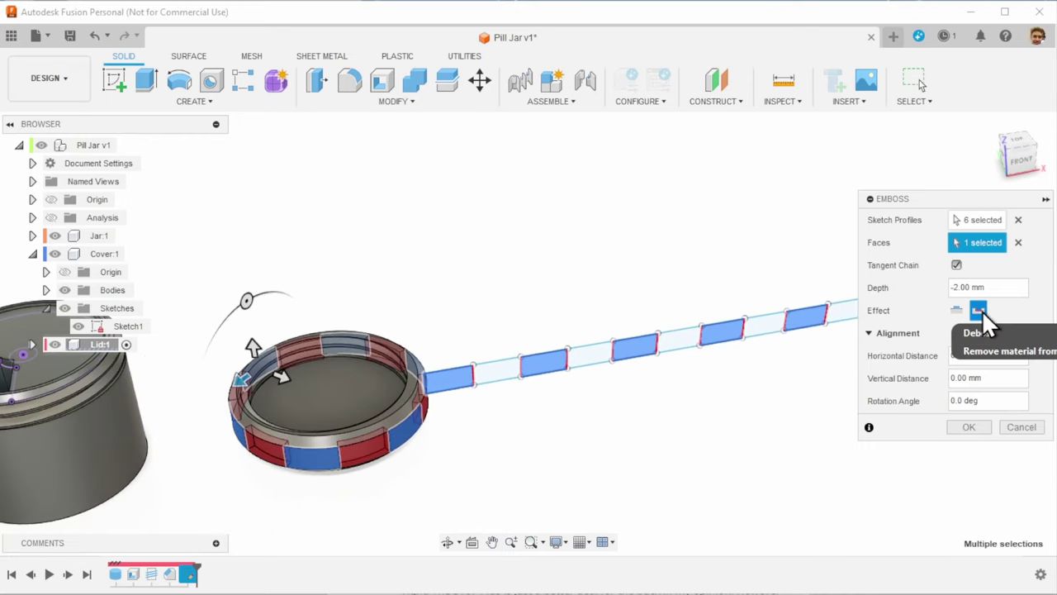
click(967, 427)
shift+middle_drag(963, 437, 562, 420)
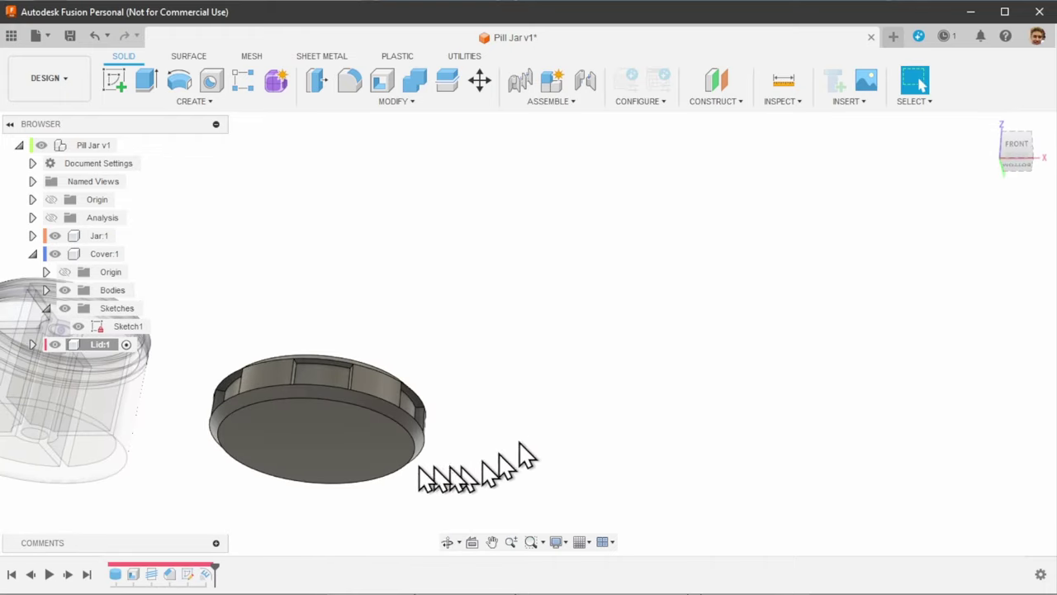
- Hide Jar:1 and Cover:1 in the browser so only the lid remains visible
scroll(343, 457, up, 3)
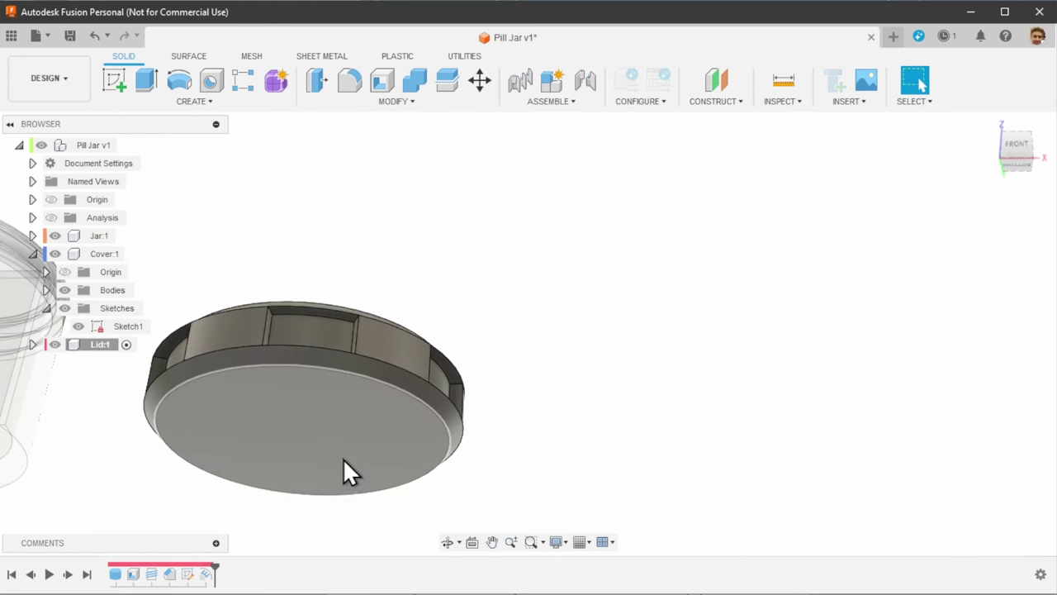
shift+middle_drag(198, 479, 487, 403)
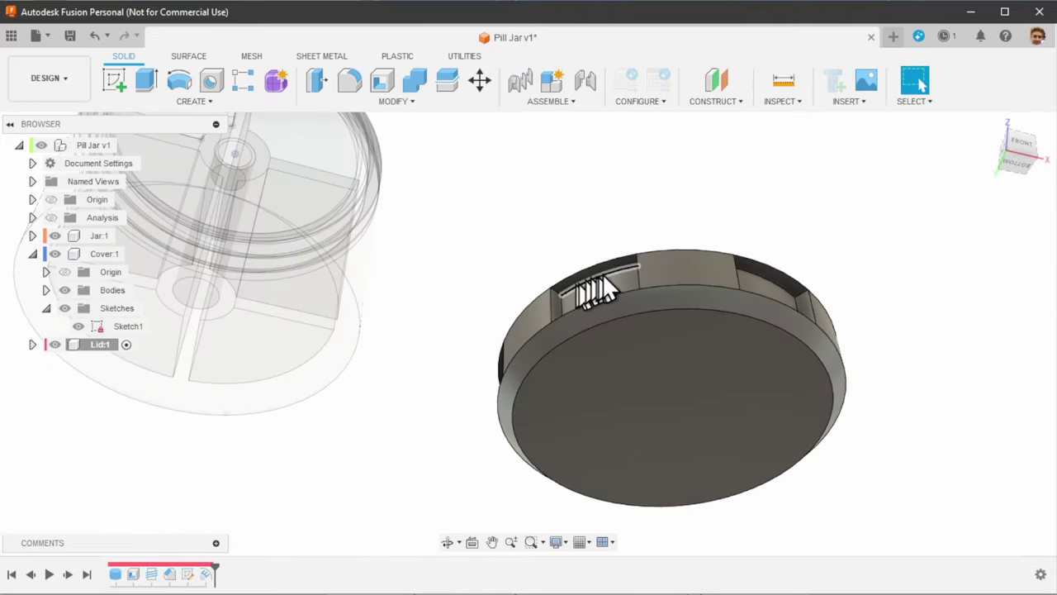
shift+middle_drag(546, 347, 436, 460)
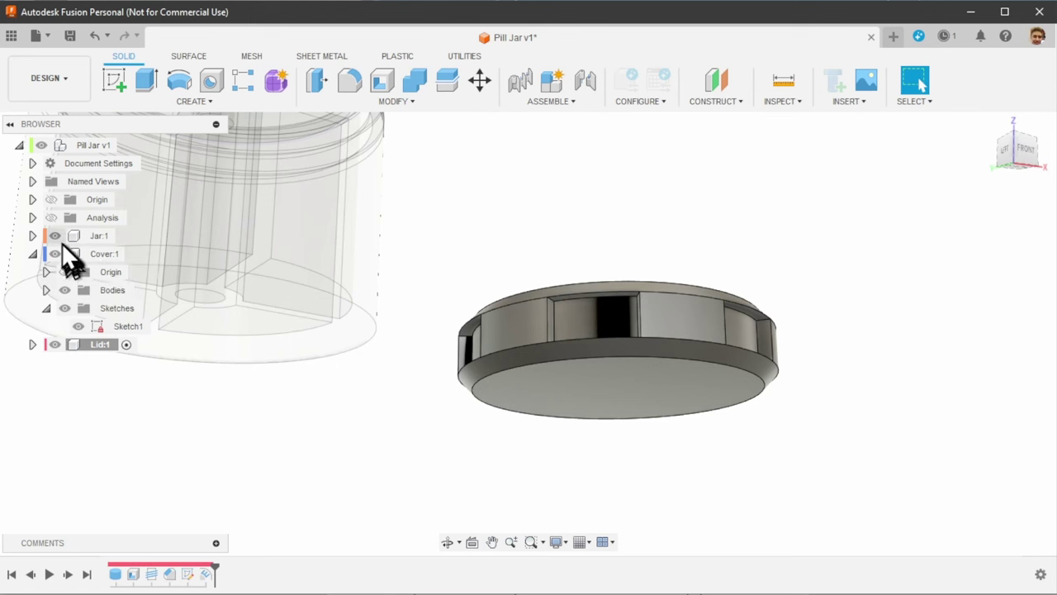
click(55, 237)
click(55, 254)
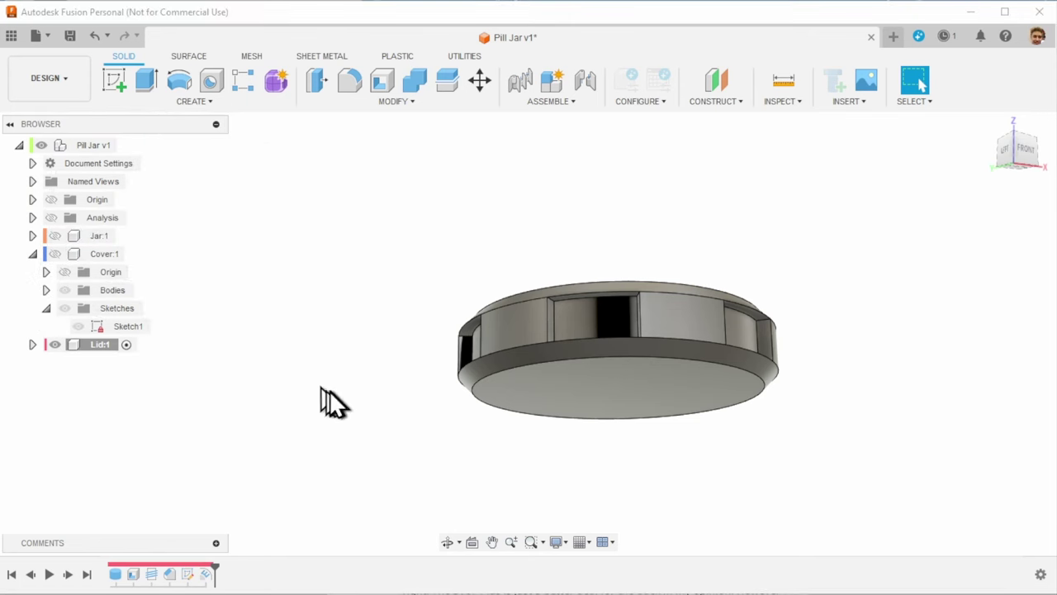
scroll(356, 408, up, 3)
- Start a chamfer and select the first six pocket-opening edges around the lid
click(397, 100)
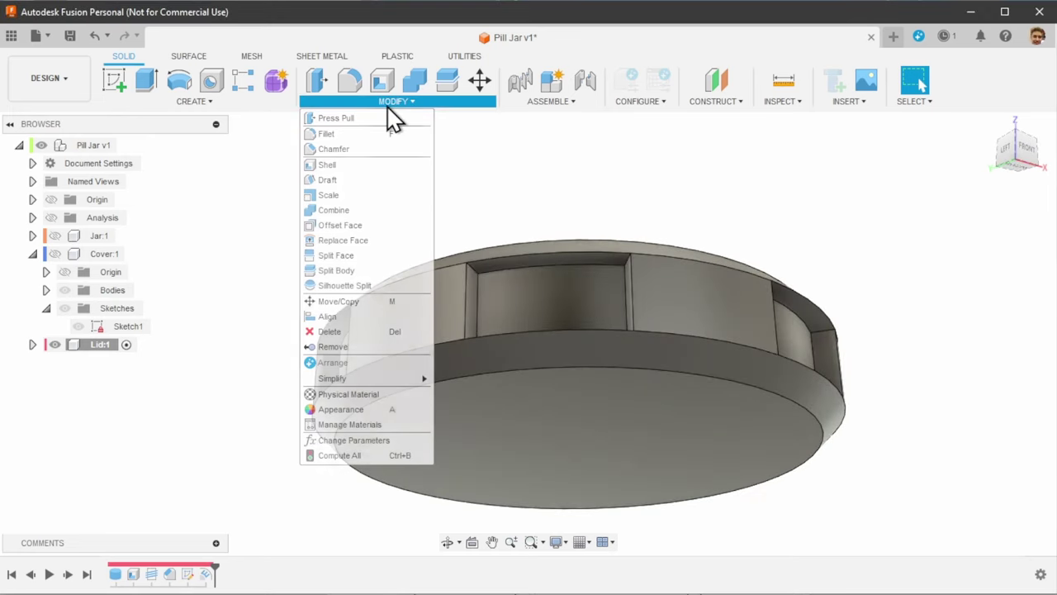
click(355, 148)
click(511, 270)
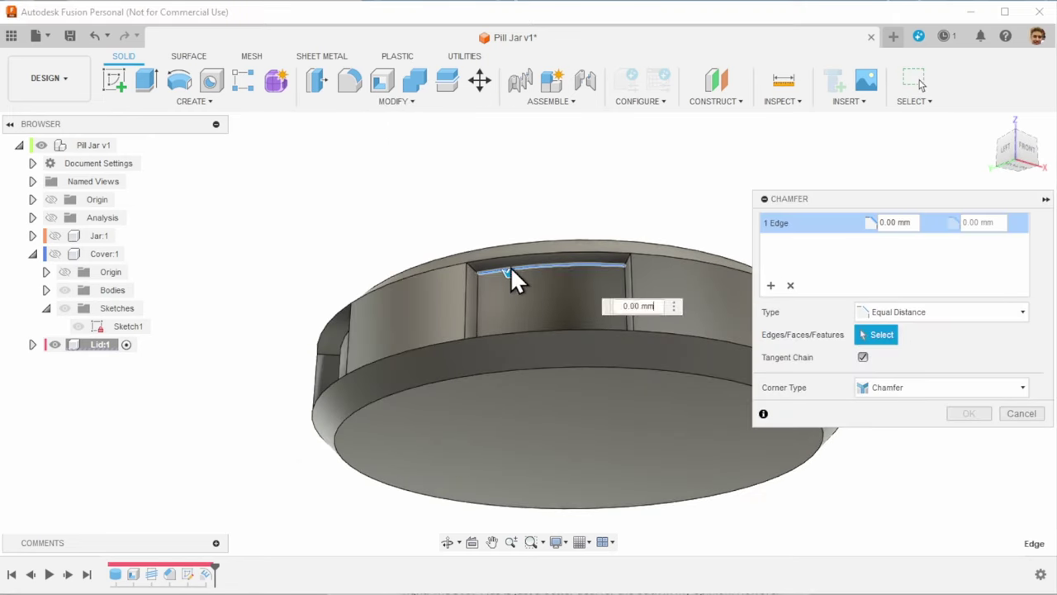
shift+middle_drag(616, 400, 483, 421)
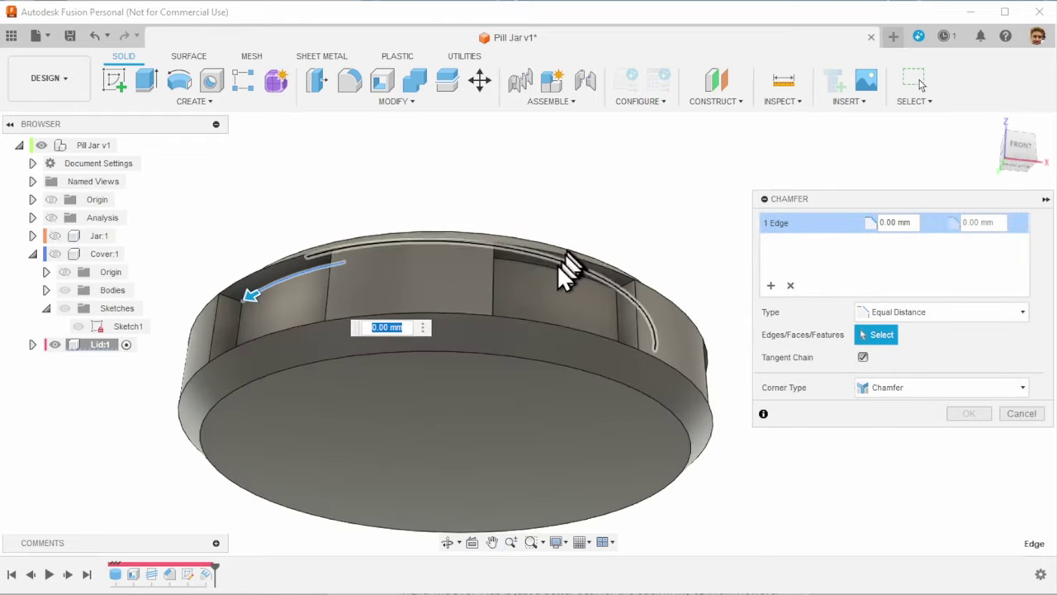
click(552, 271)
shift+middle_drag(576, 390, 472, 316)
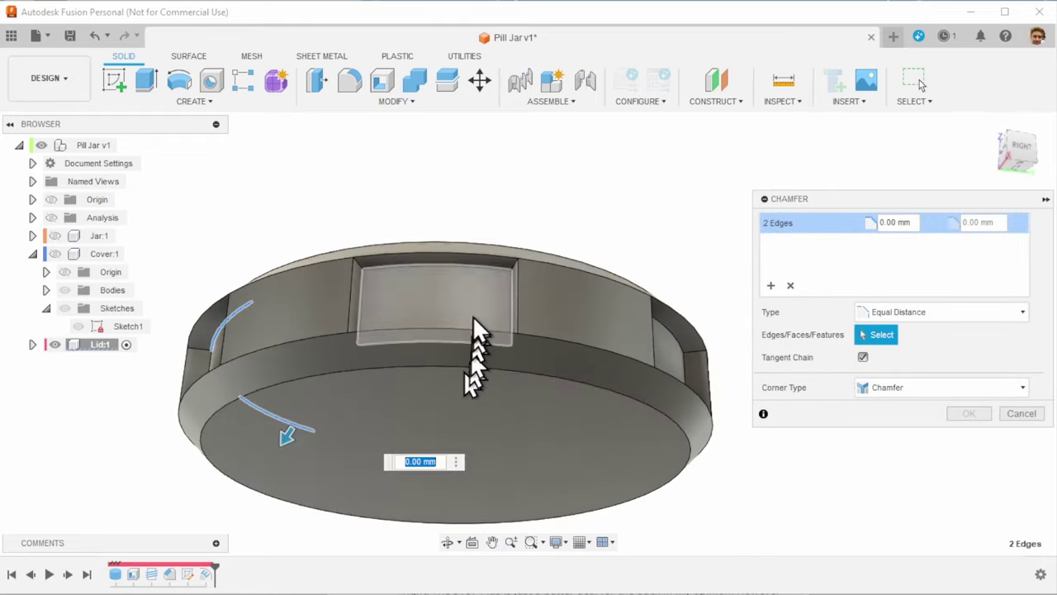
click(461, 270)
mouse_move(466, 278)
shift+middle_down()
mouse_move(484, 302)
mouse_move(467, 314)
mouse_move(449, 448)
mouse_move(469, 299)
shift+middle_up()
click(467, 314)
click(484, 330)
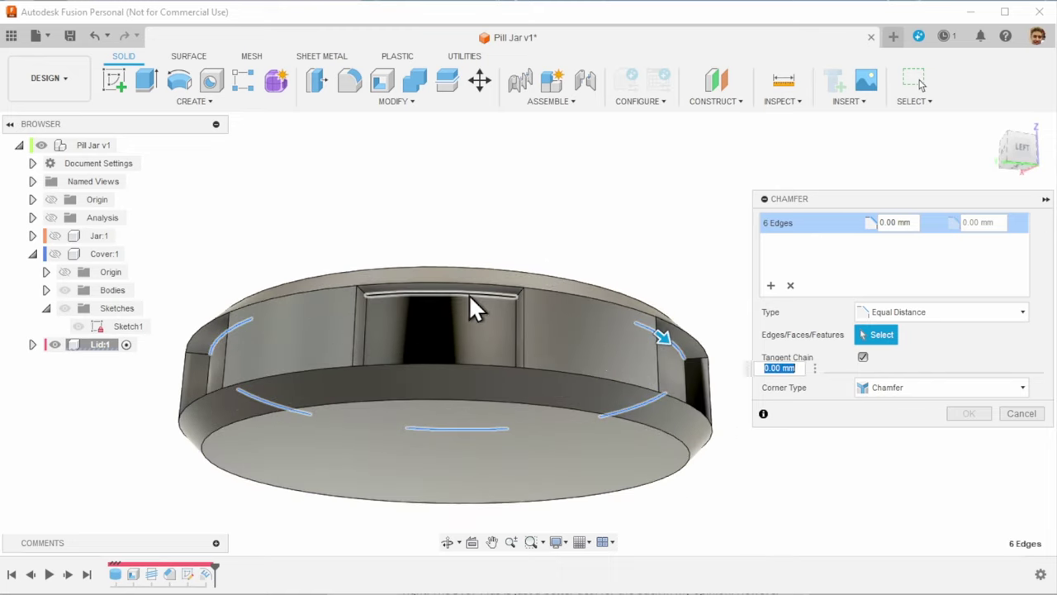
click(469, 294)
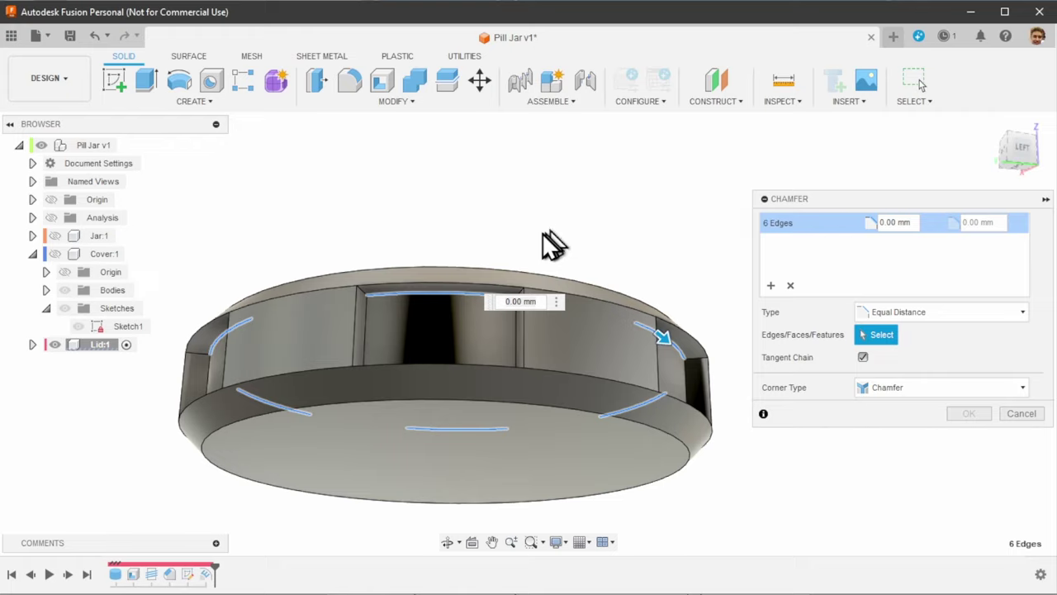
- Add the remaining six pocket edges and apply the chamfer with the 'chamfer' parameter distance
shift+middle_drag(552, 244, 413, 492)
click(469, 443)
click(431, 477)
click(491, 500)
click(481, 498)
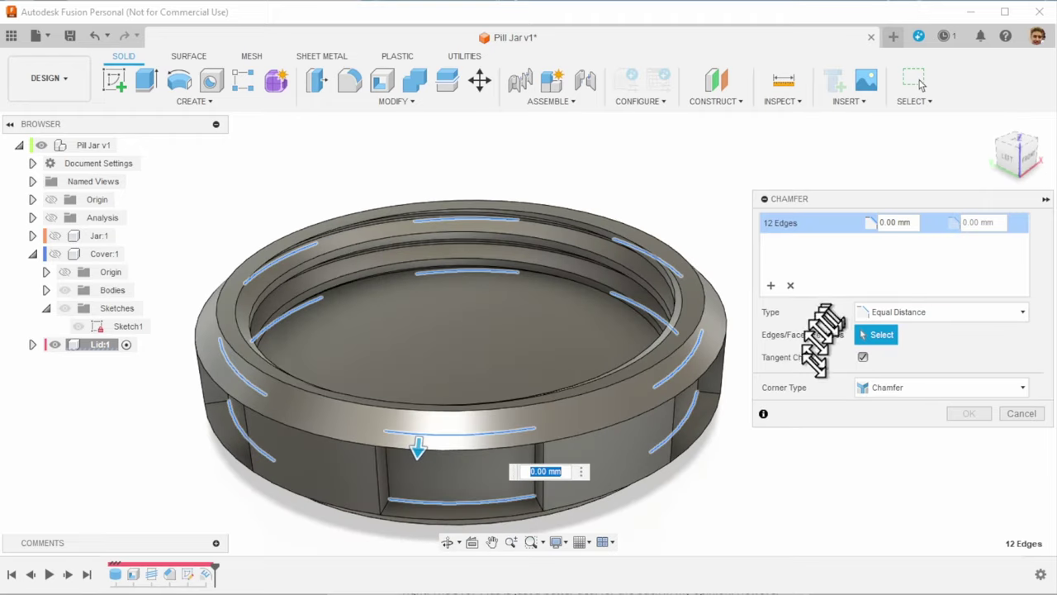
text(cha)
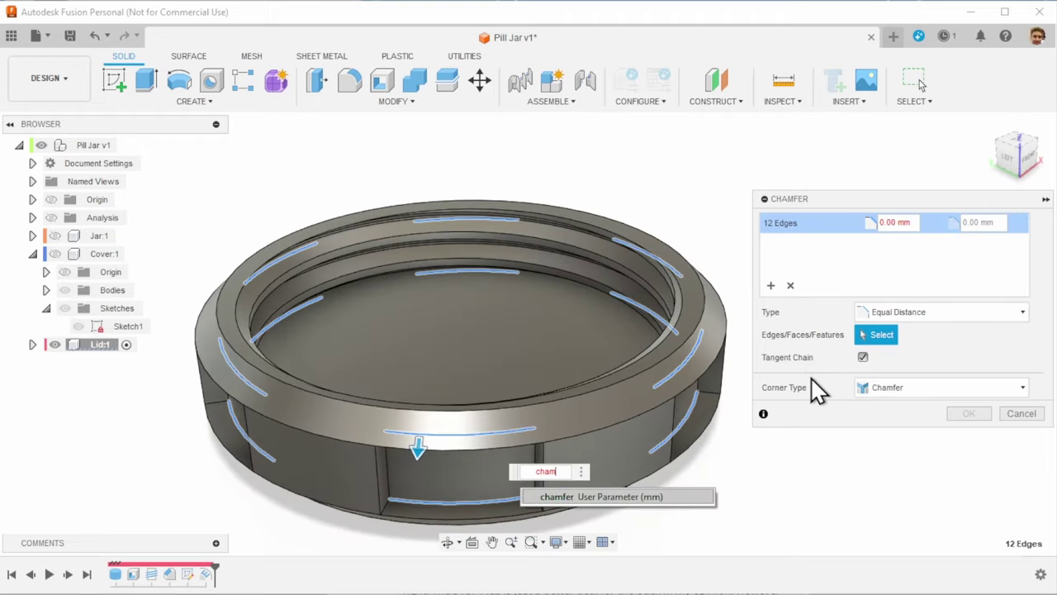
text(m)
key(Return)
shift+middle_drag(813, 391, 678, 420)
click(969, 413)
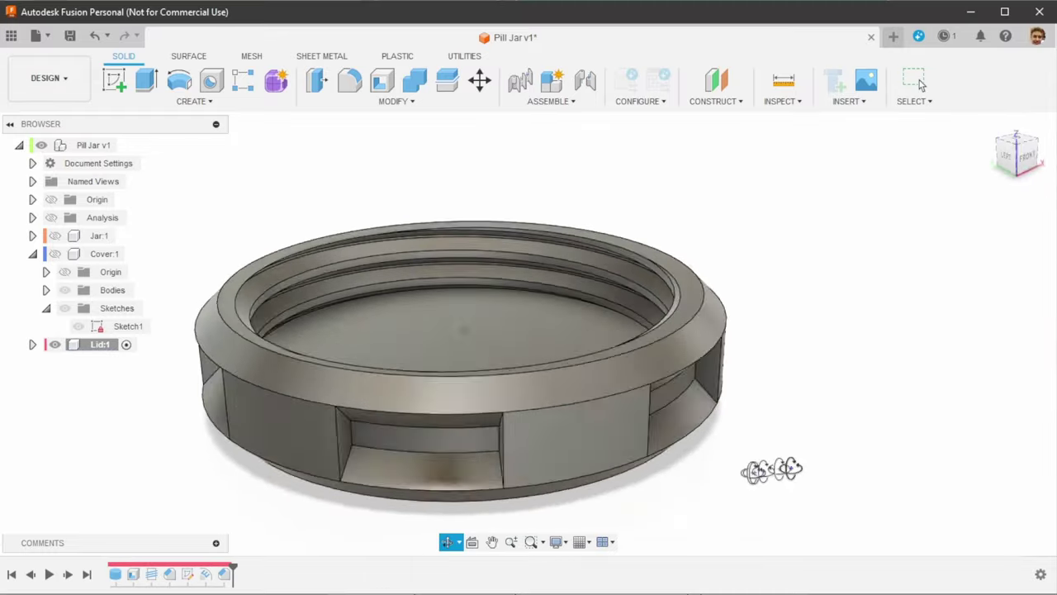
shift+middle_drag(755, 467, 802, 471)
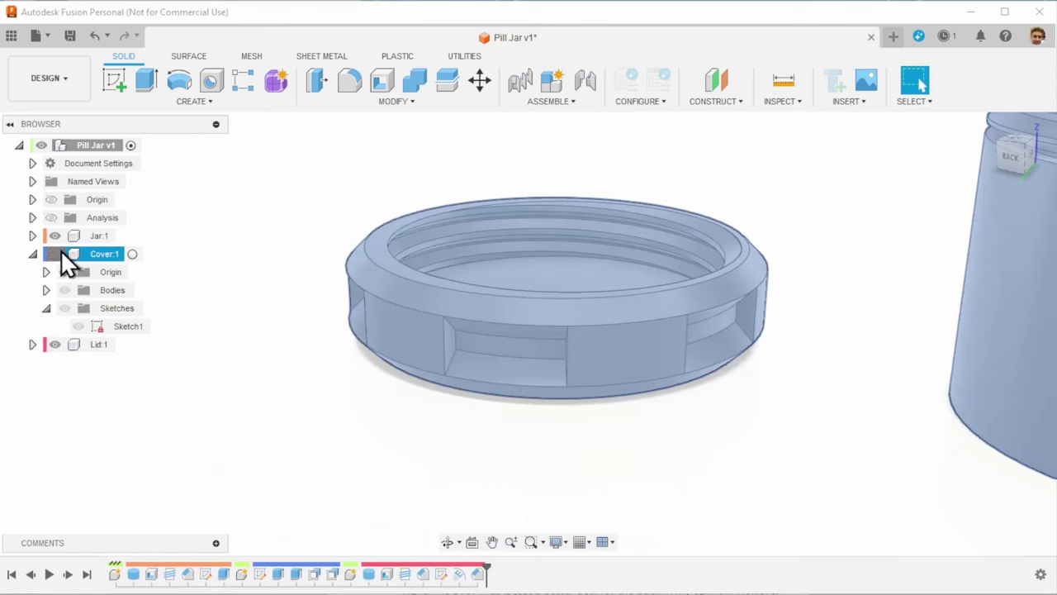
- Deselect the cover and orbit to a front view of the jar, cover and lid
scroll(380, 449, down, 5)
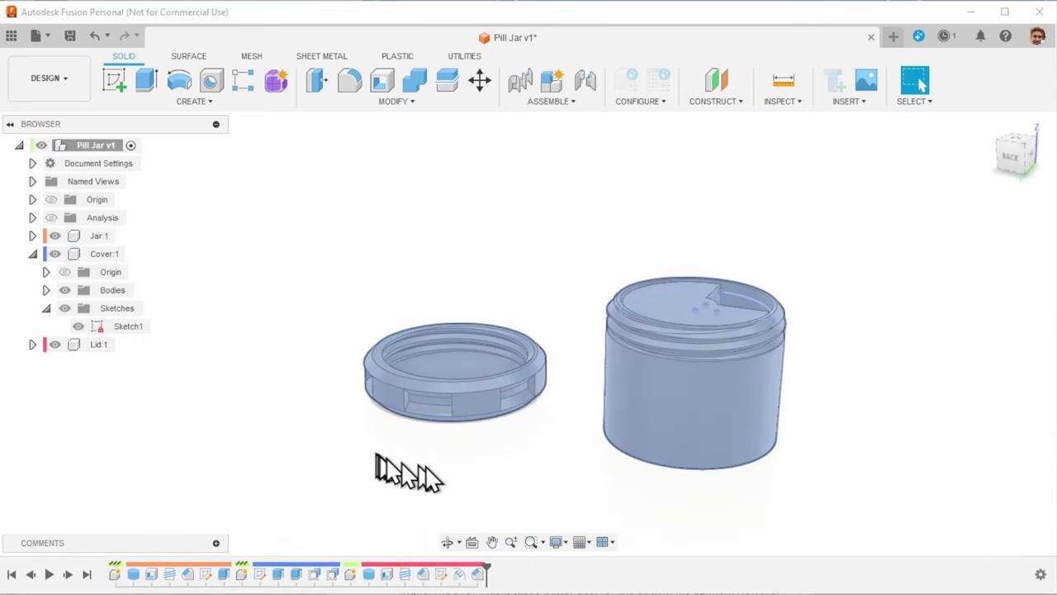
click(442, 481)
shift+middle_drag(538, 487, 330, 495)
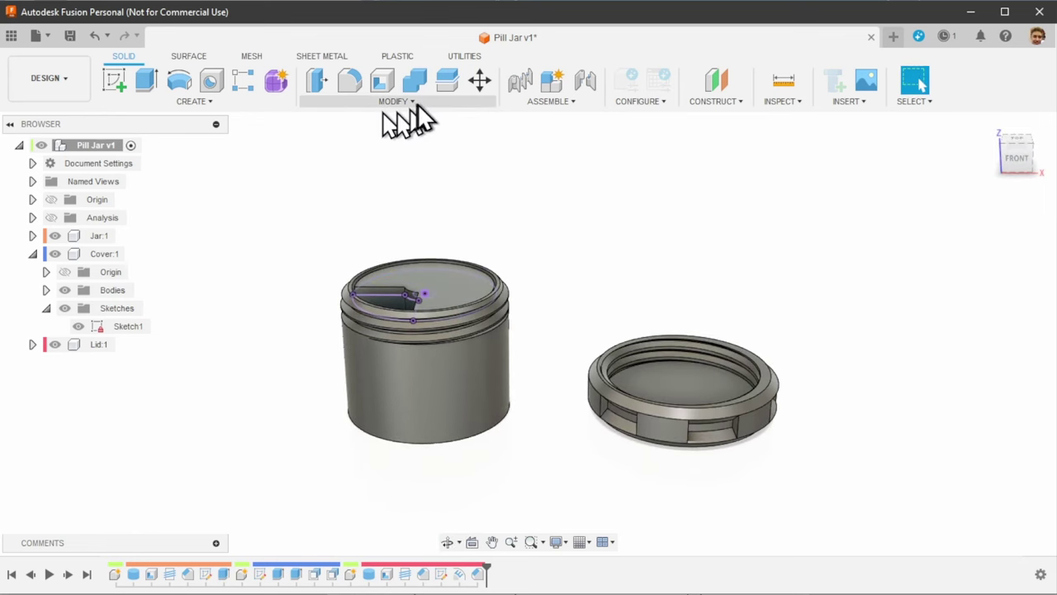
scroll(447, 232, down, 2)
scroll(447, 234, up, 2)
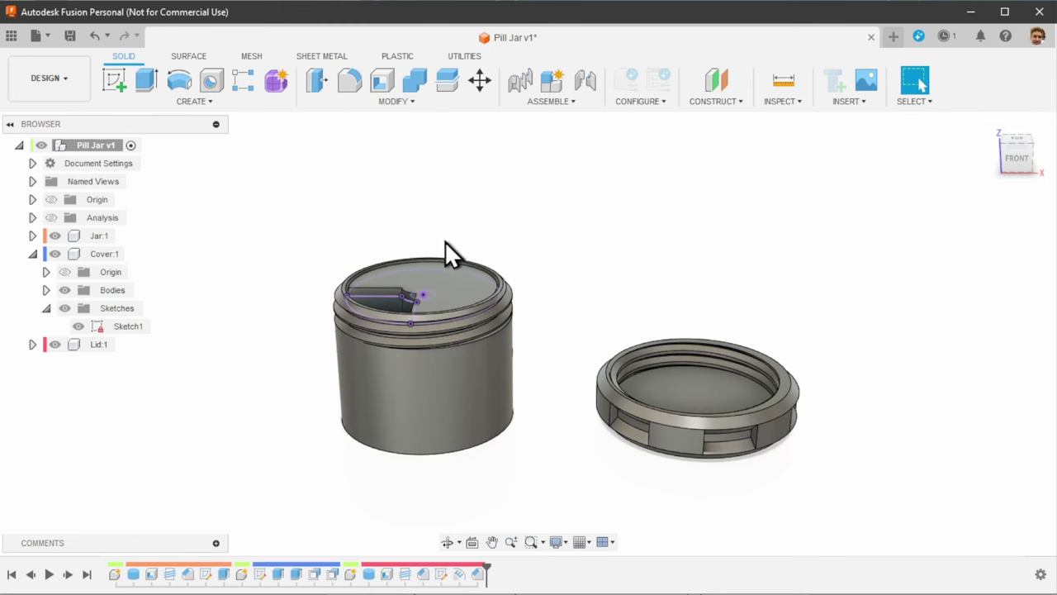
- Change the height parameter from 35 mm to 50 mm in Change Parameters
click(410, 108)
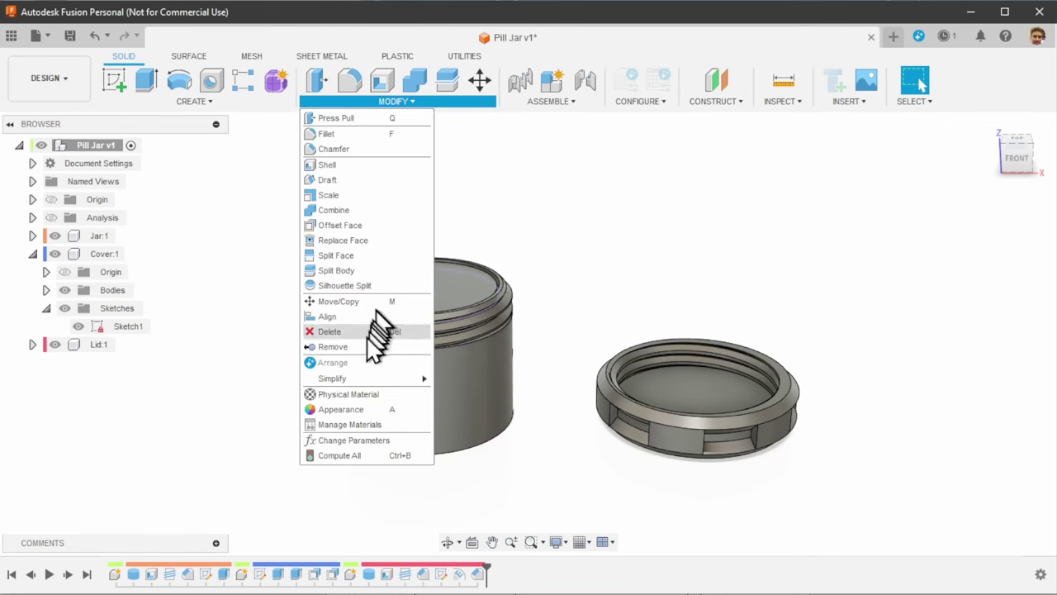
click(360, 439)
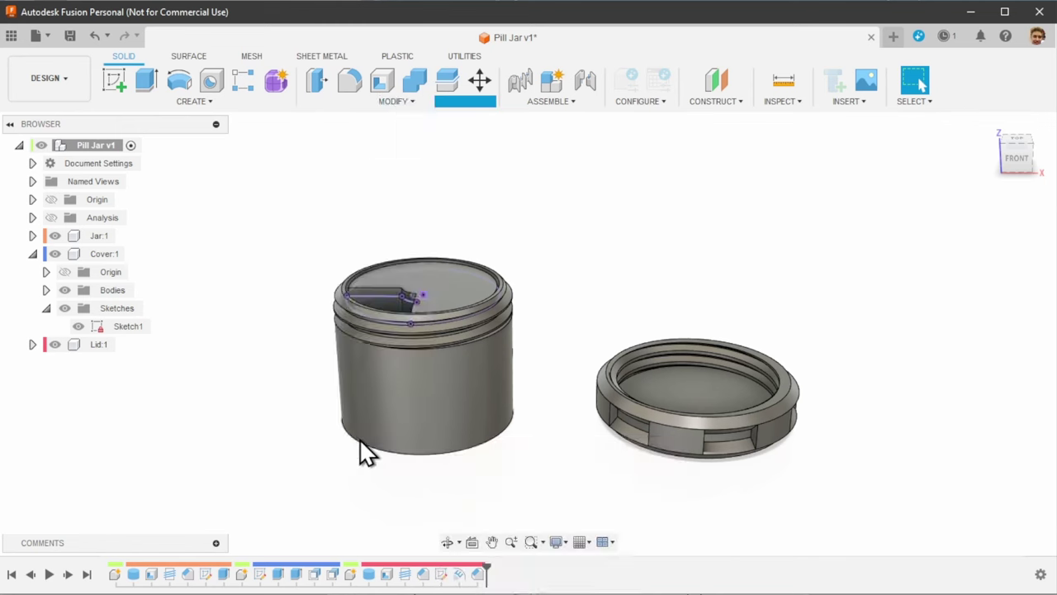
double_click(979, 181)
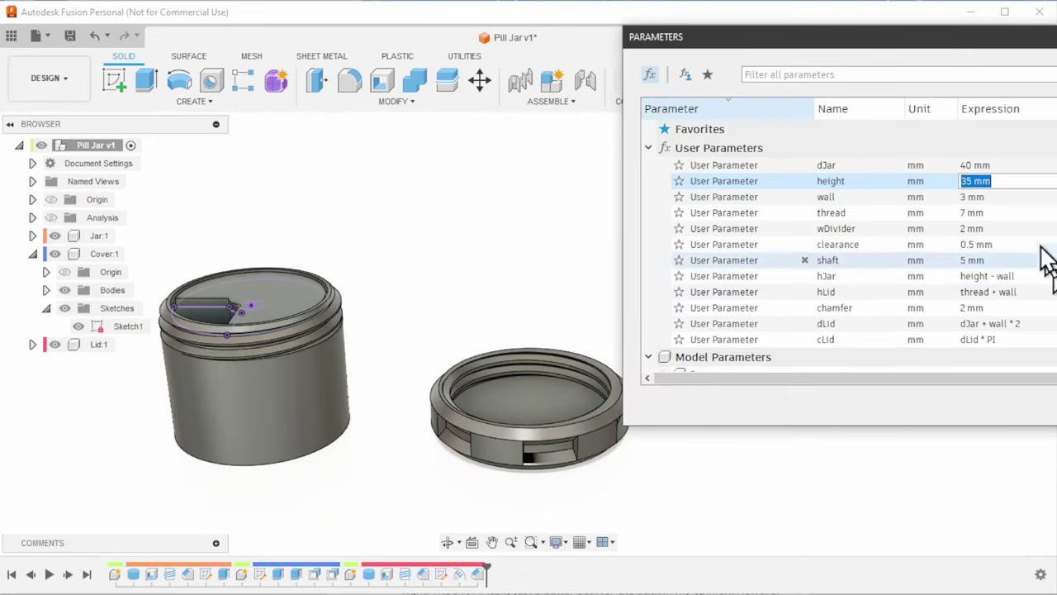
double_click(973, 166)
double_click(974, 182)
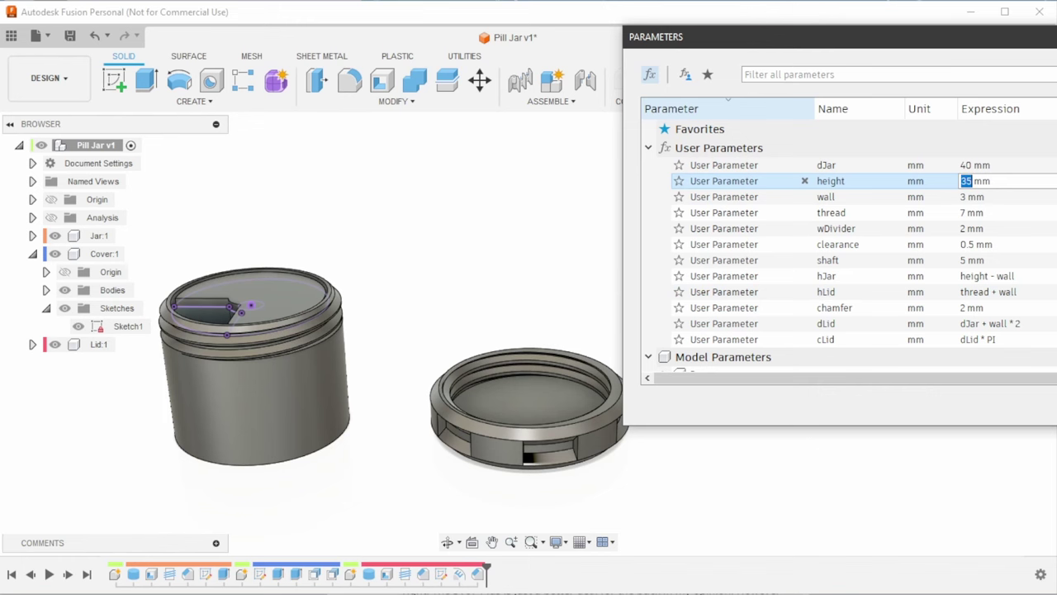
key(Return)
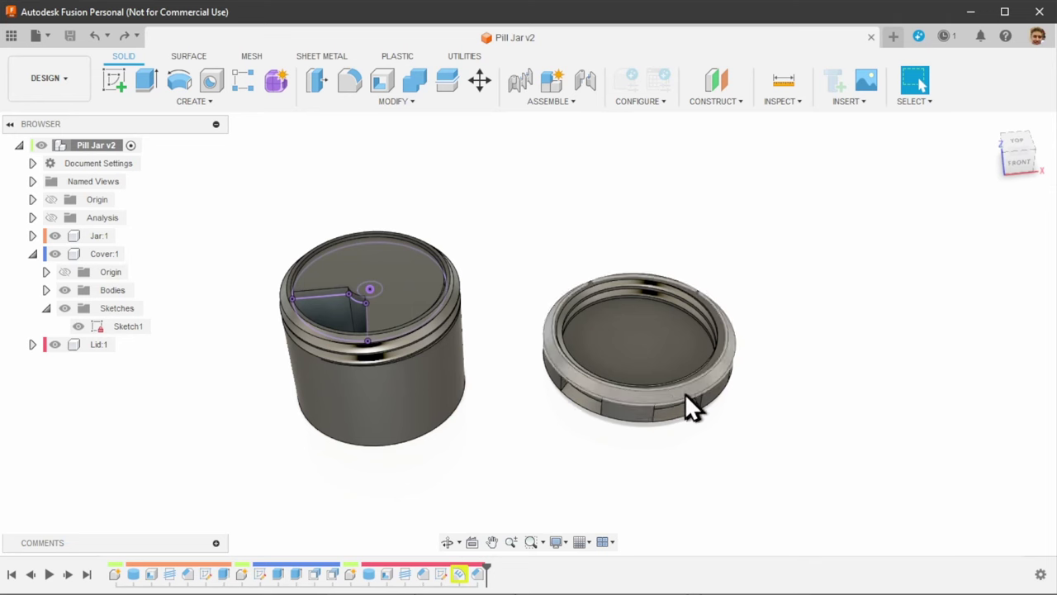
- Save the root component as mesh, one STL per body, into the Pill Jar folder
right_click(97, 147)
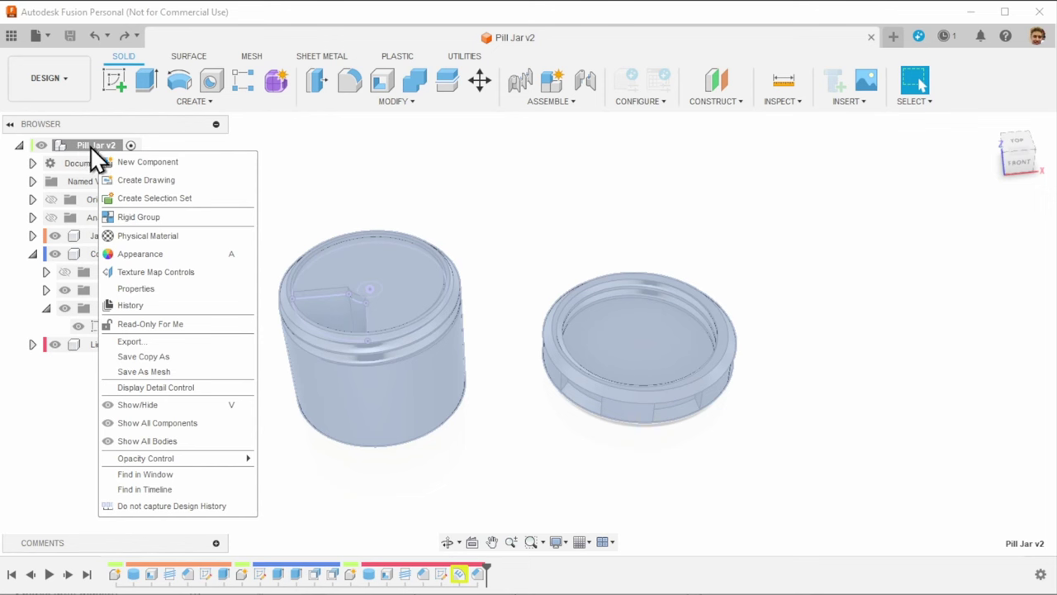
click(152, 372)
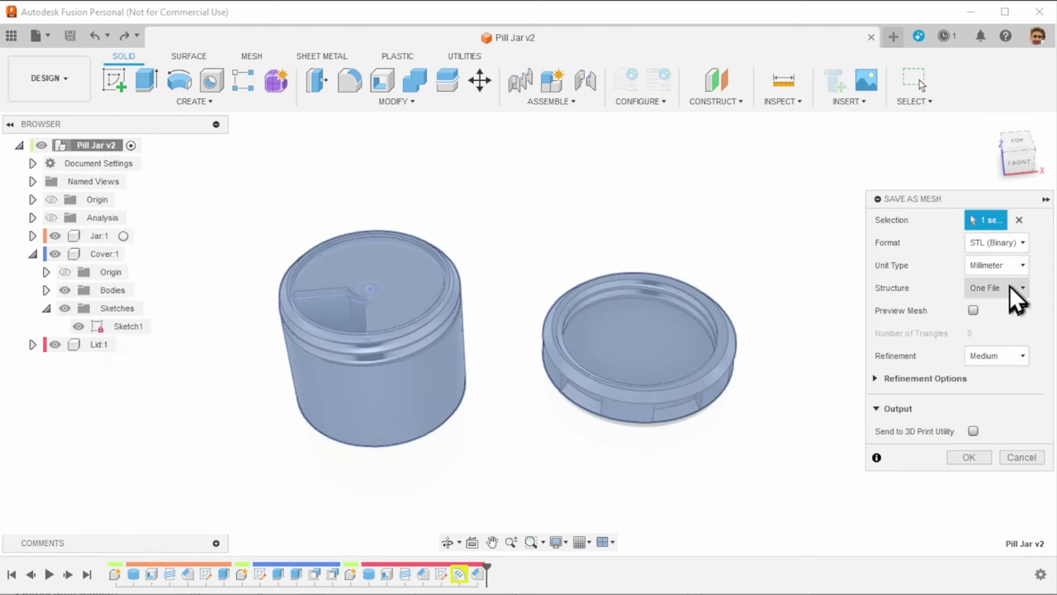
click(996, 324)
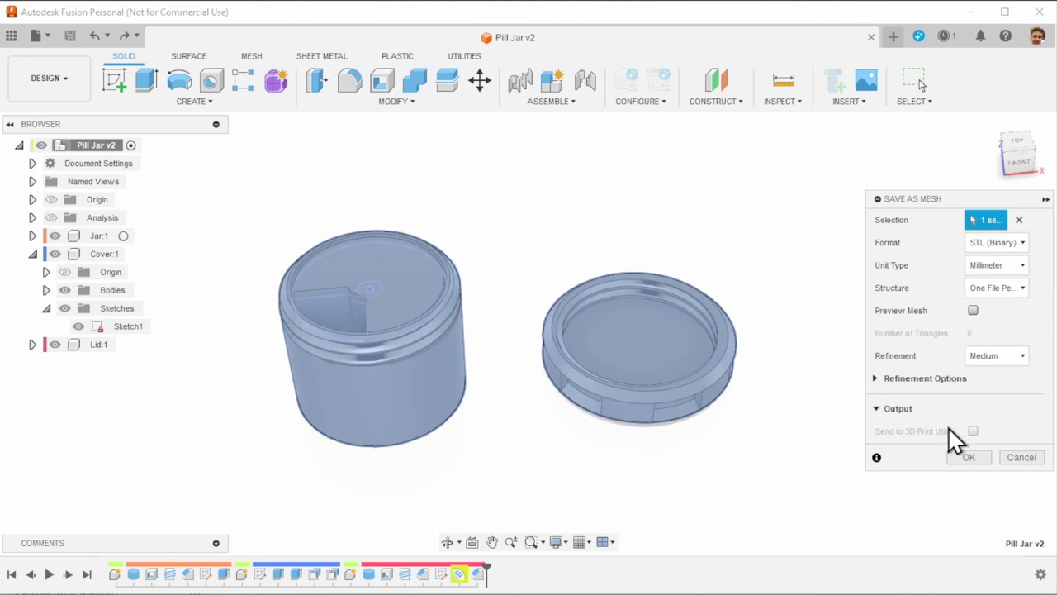
click(973, 461)
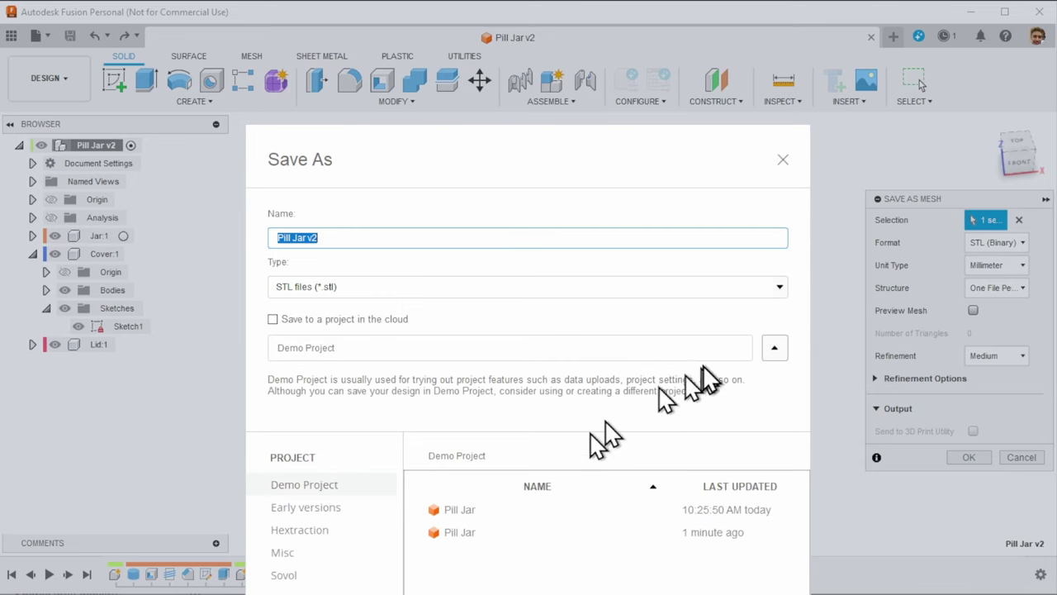
click(775, 347)
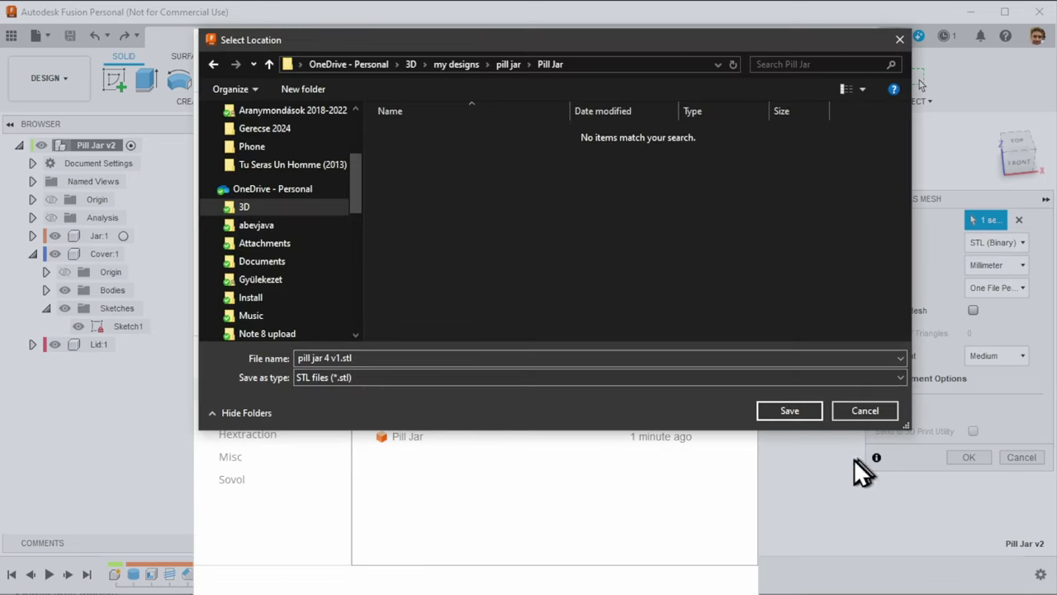
click(789, 411)
- Reshape the Explorer window of the three exported STLs, select Cover and Lid, and move it right
drag(547, 82, 493, 56)
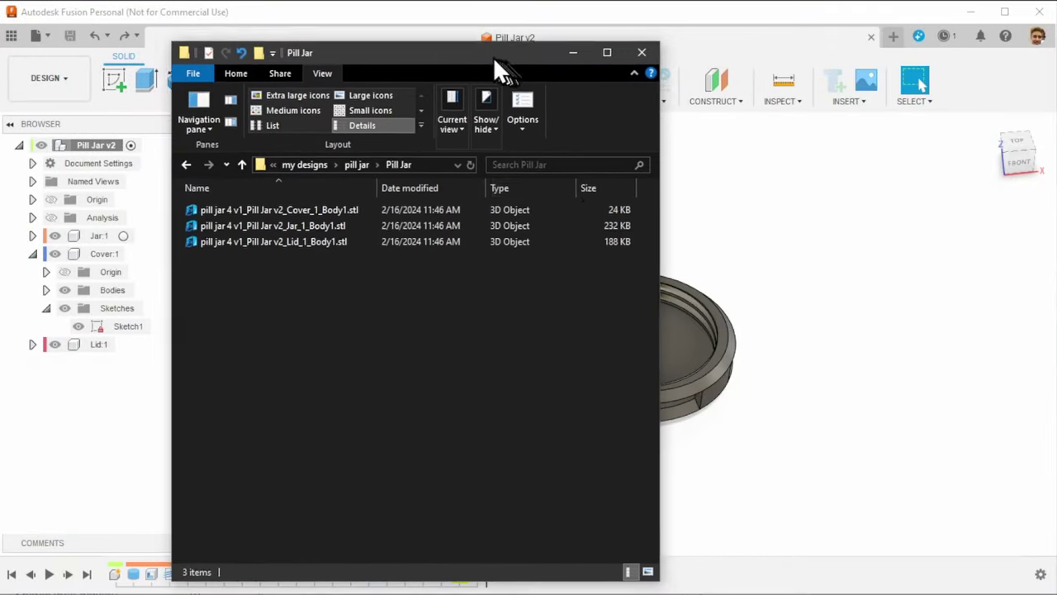
drag(657, 578, 696, 319)
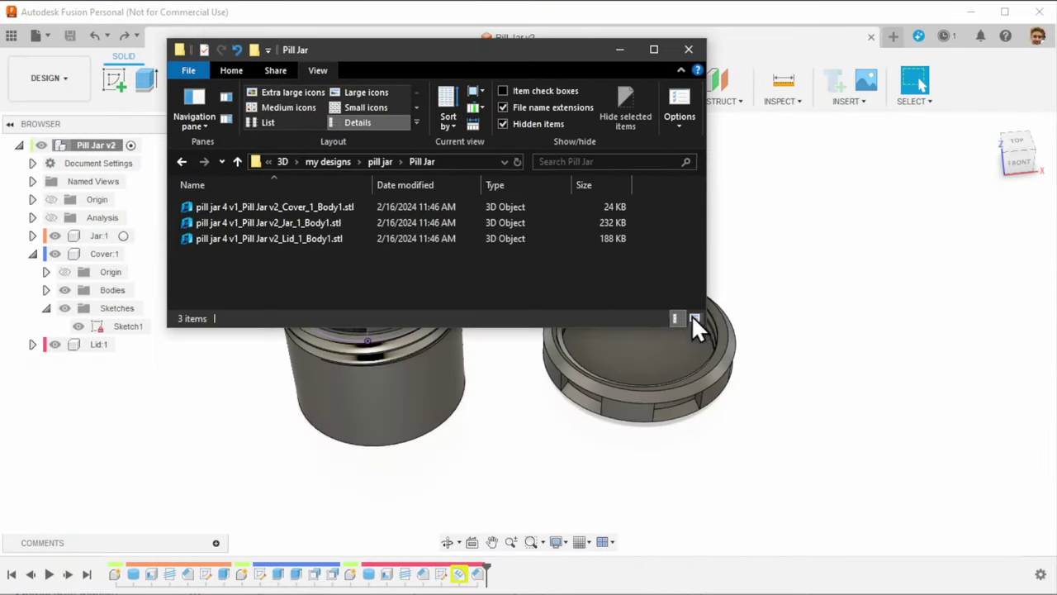
drag(438, 51, 445, 148)
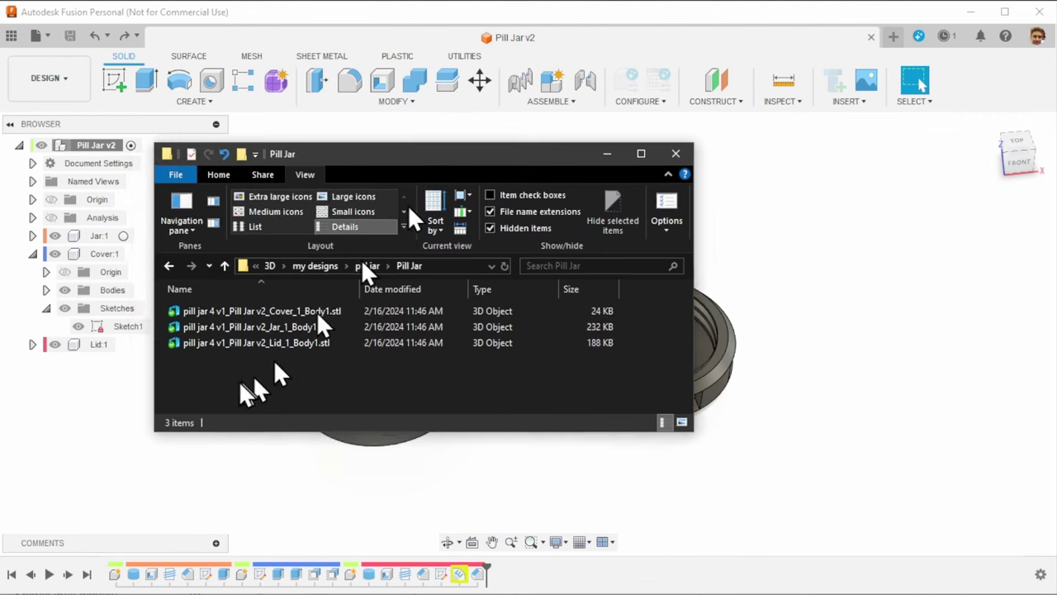
click(218, 311)
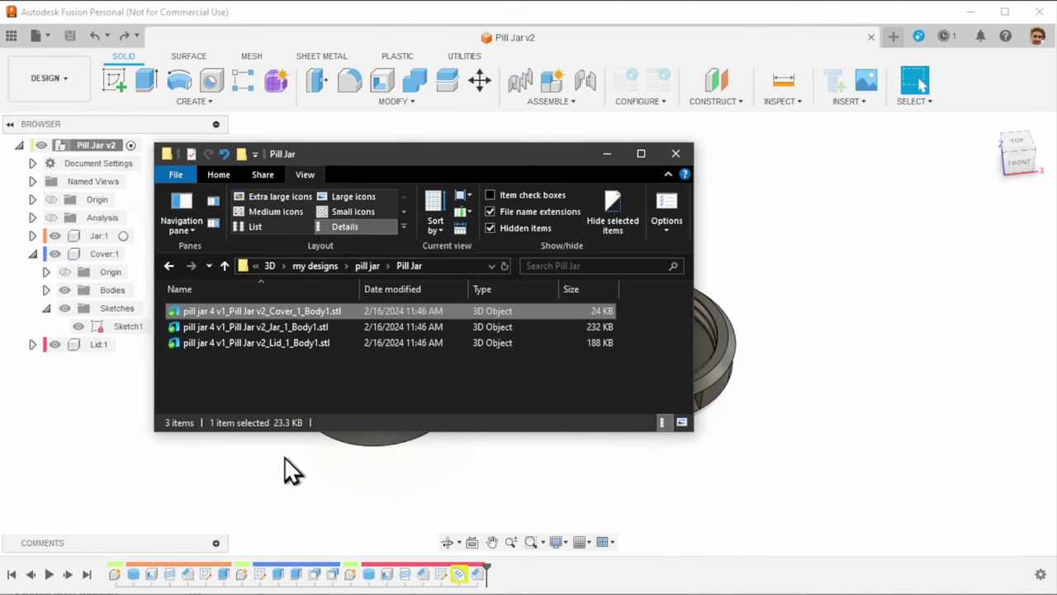
click(278, 342)
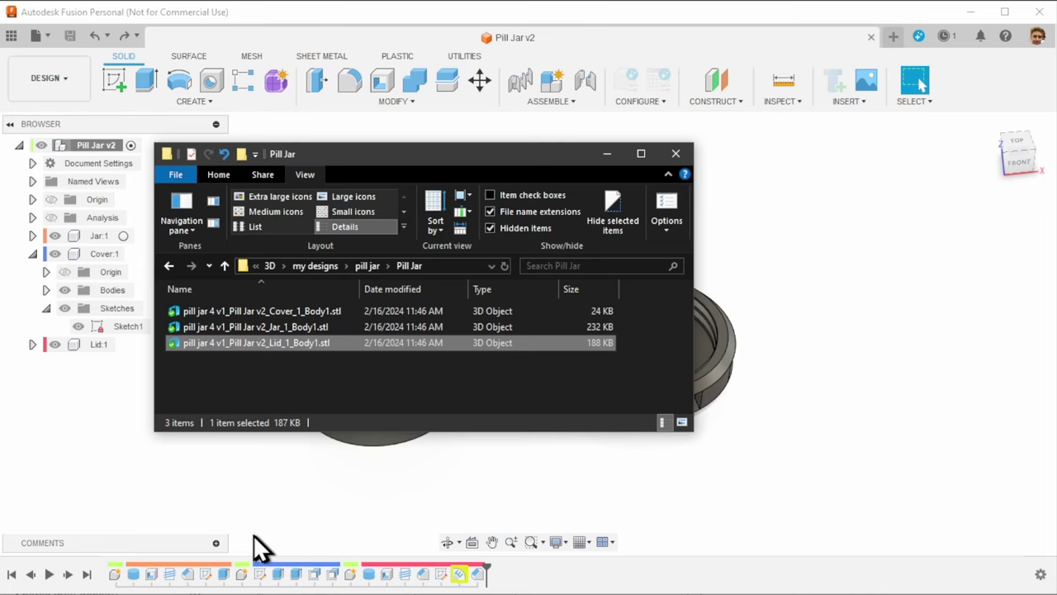
drag(399, 153, 1047, 256)
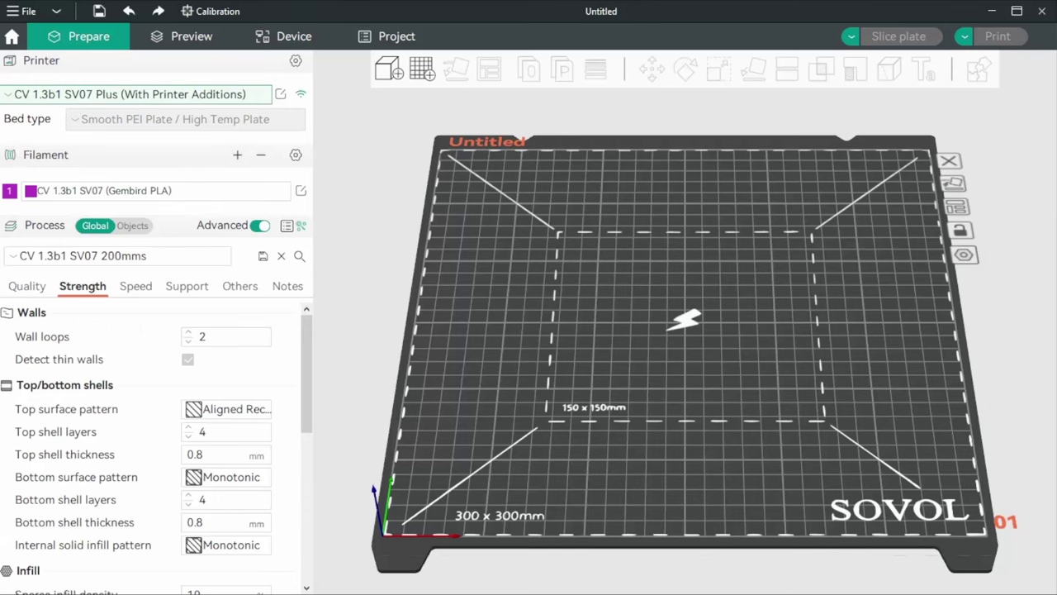
- Import the jar, lid and cover STLs onto the plate as separate objects
key(alt+Tab)
drag(840, 484, 627, 379)
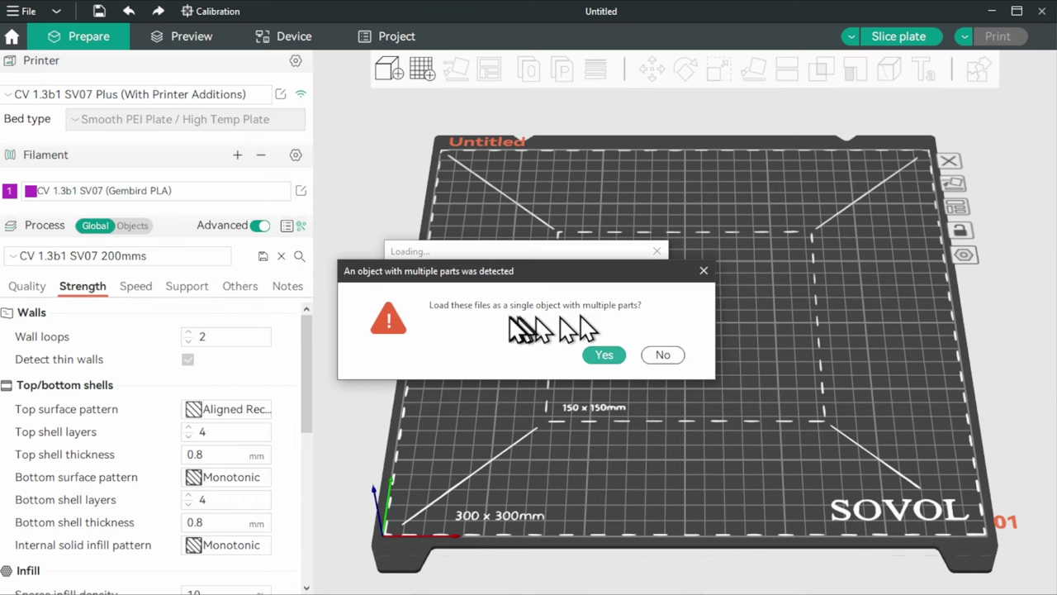
click(663, 355)
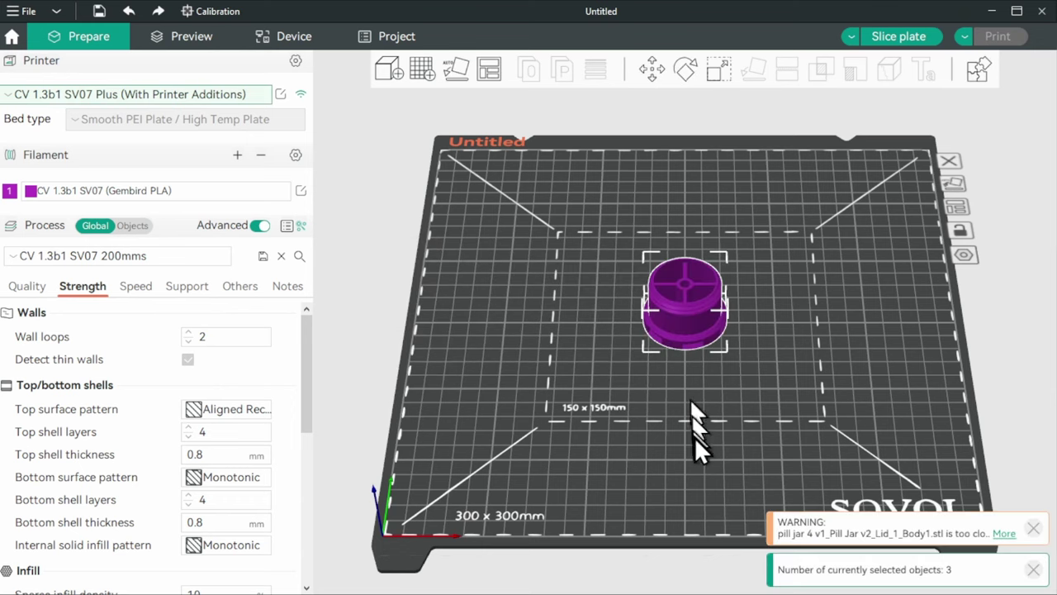
- Move the jar to the plate's lower left and the lid to the lower right
click(712, 379)
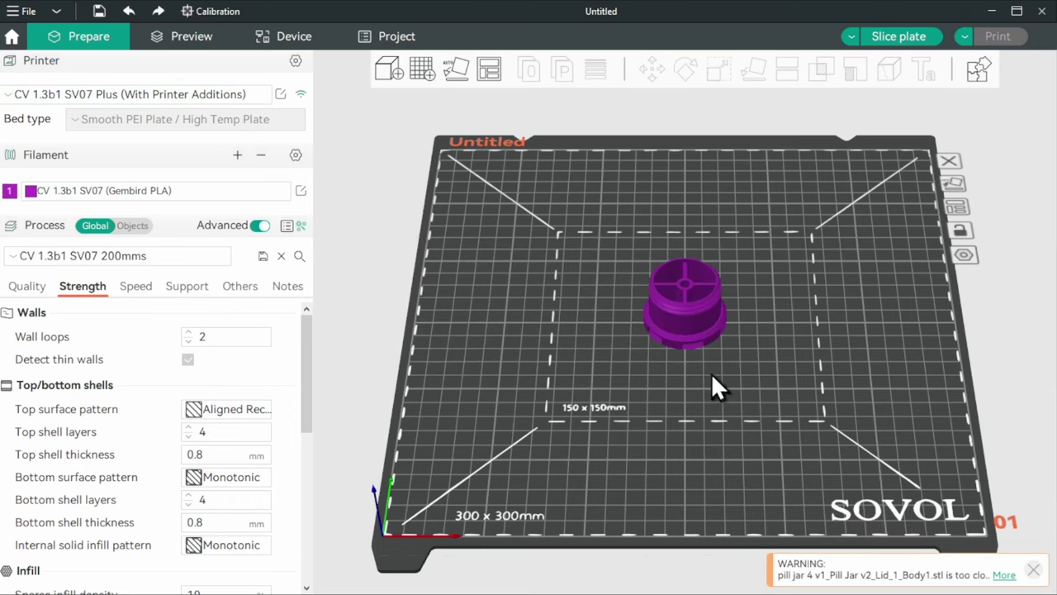
click(690, 329)
drag(691, 326, 533, 431)
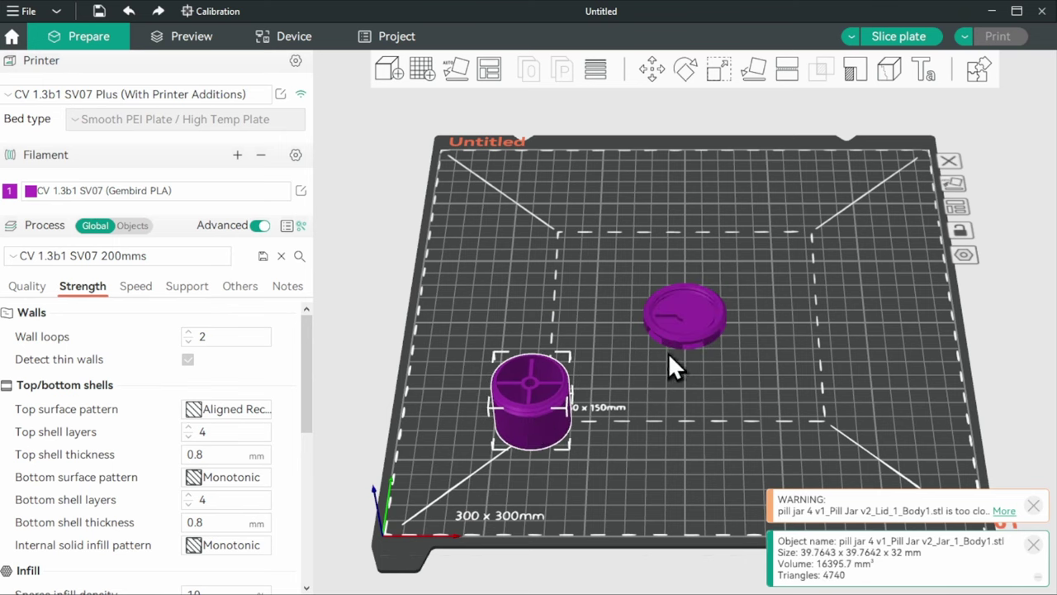
drag(686, 341, 879, 443)
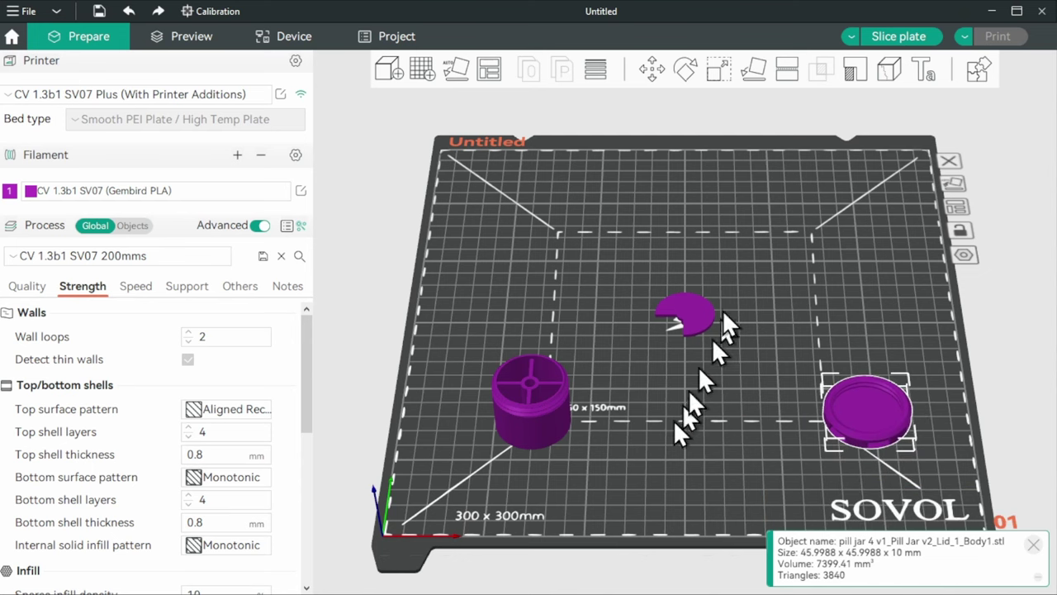
- Lay the wedge-cut cover flat on its face with Lay on face
click(700, 309)
click(752, 72)
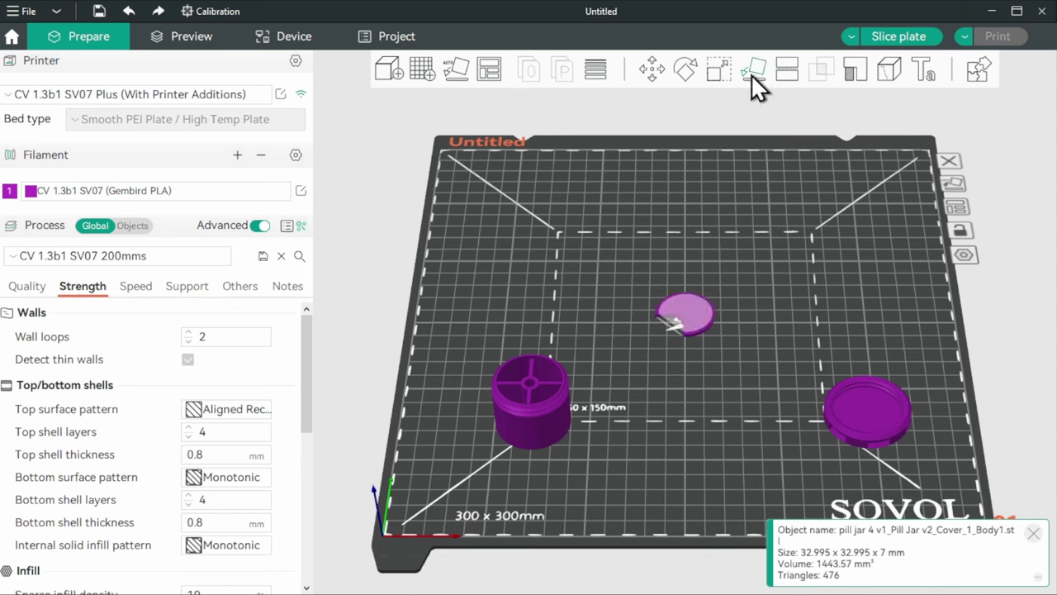
click(695, 314)
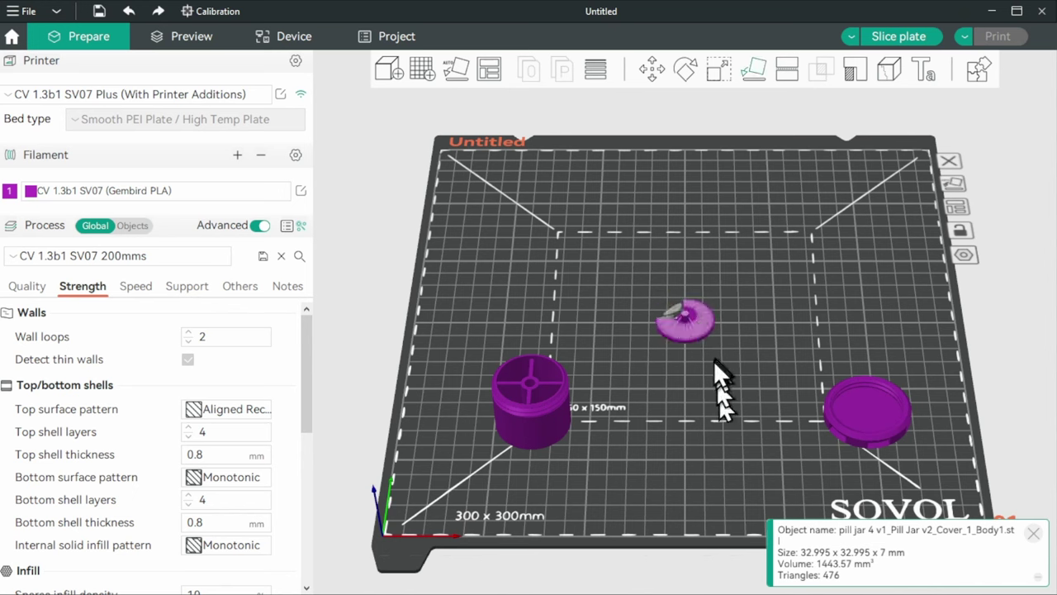
click(715, 366)
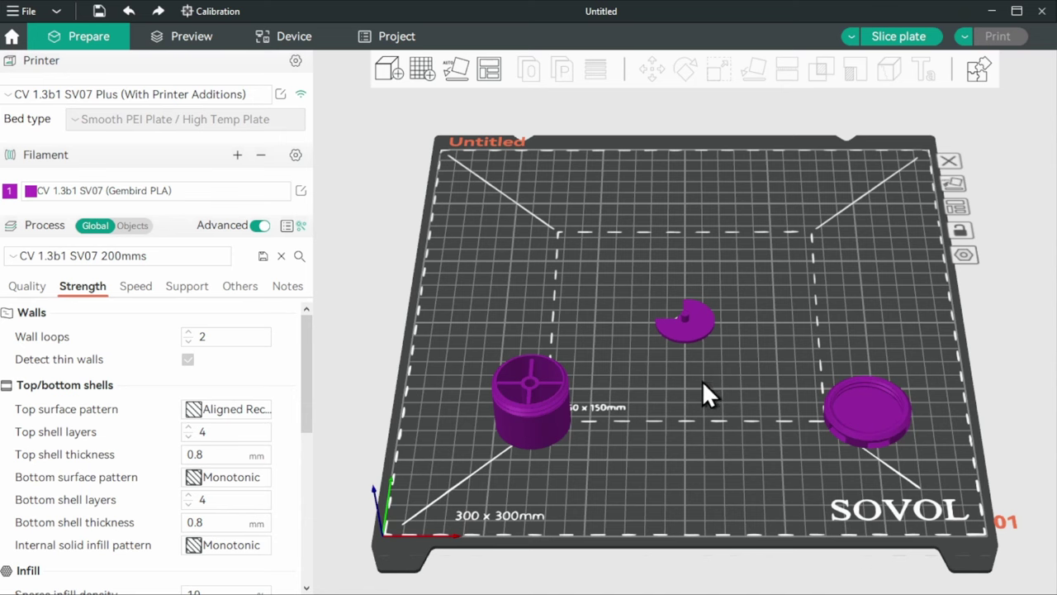
click(229, 338)
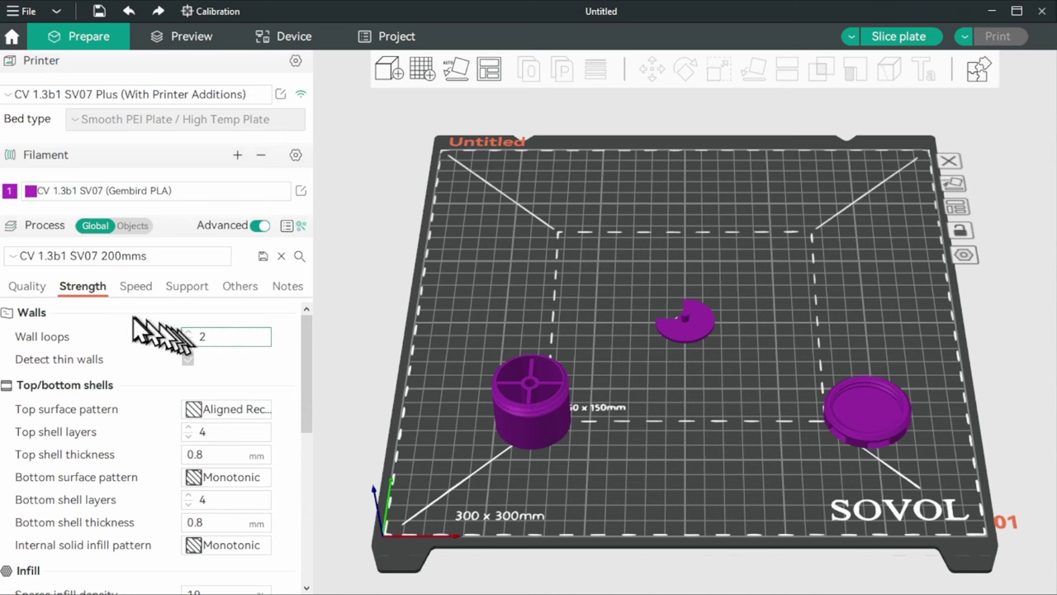
- Change the Quality layer height to 0.20 mm and show the Support settings, with supports off
scroll(236, 417, down, 4)
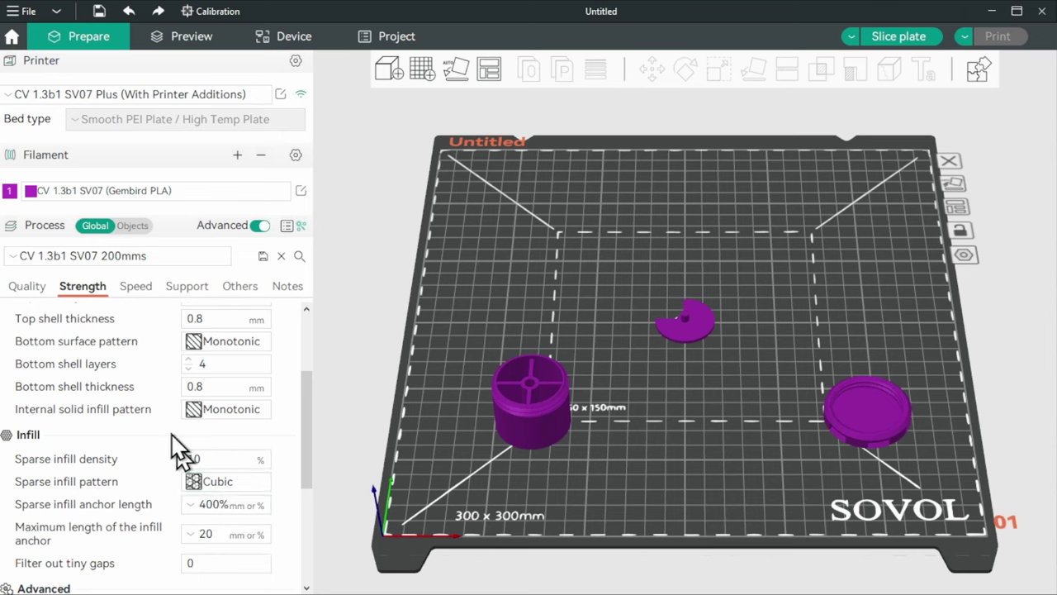
scroll(207, 437, down, 3)
scroll(189, 429, up, 7)
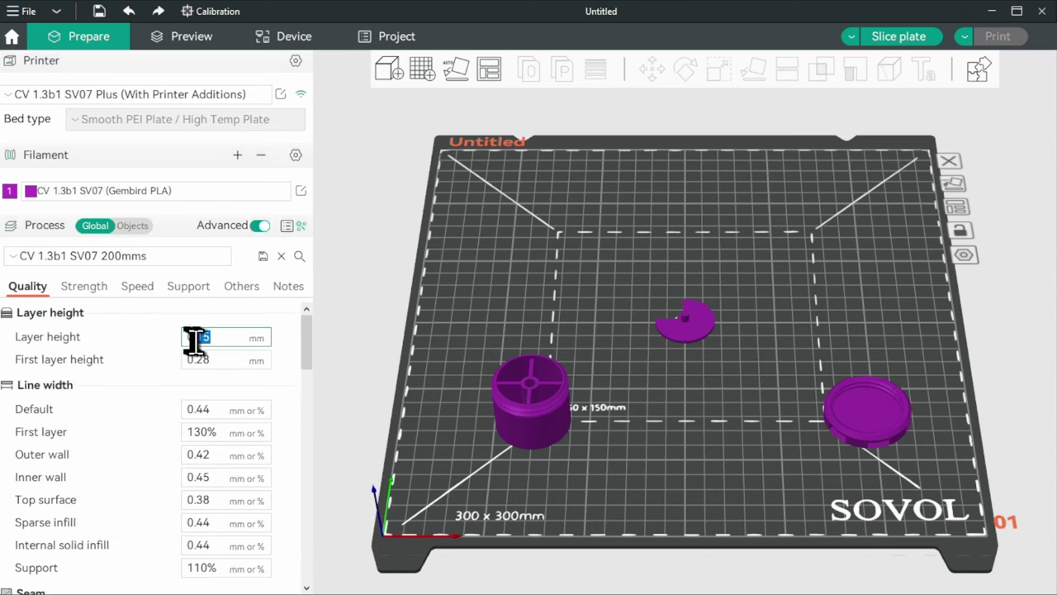
drag(197, 337, 228, 348)
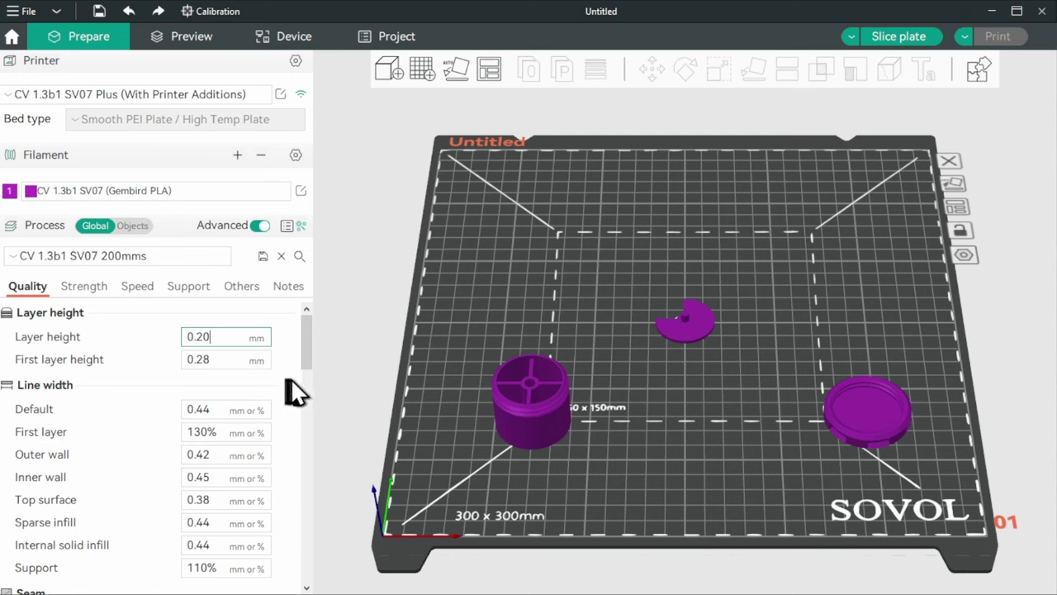
drag(307, 342, 304, 516)
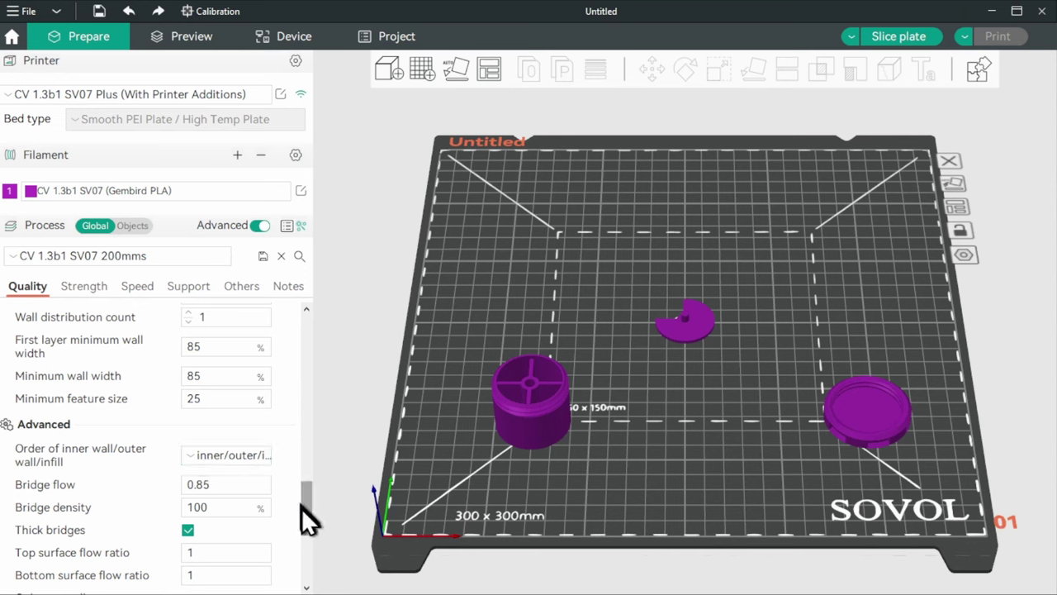
scroll(217, 337, up, 10)
click(203, 289)
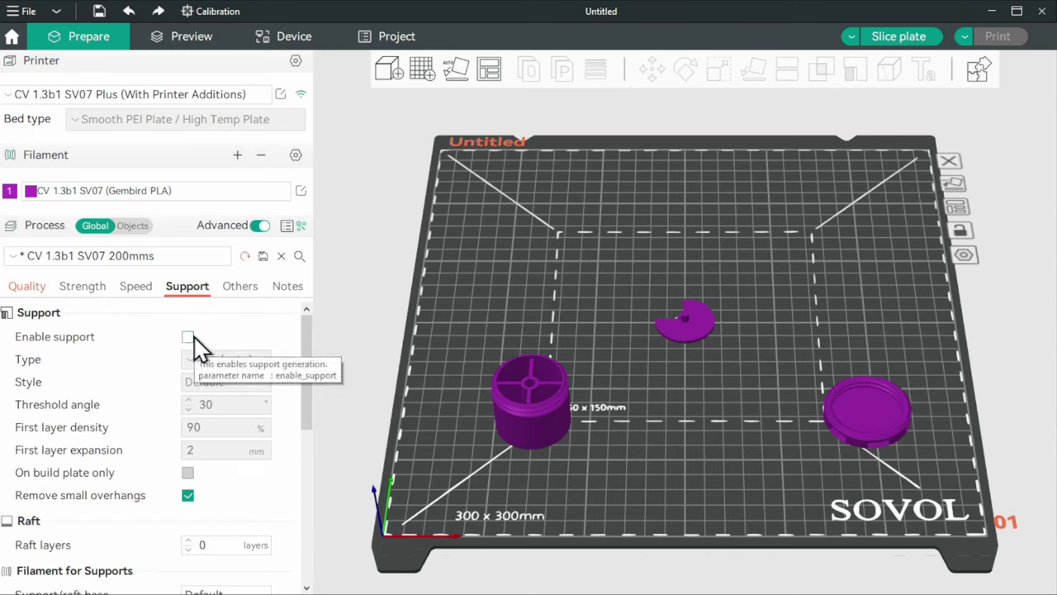
- Slice the plate and scrub the layer preview, estimated at 45m6s and 21.35 g
click(919, 37)
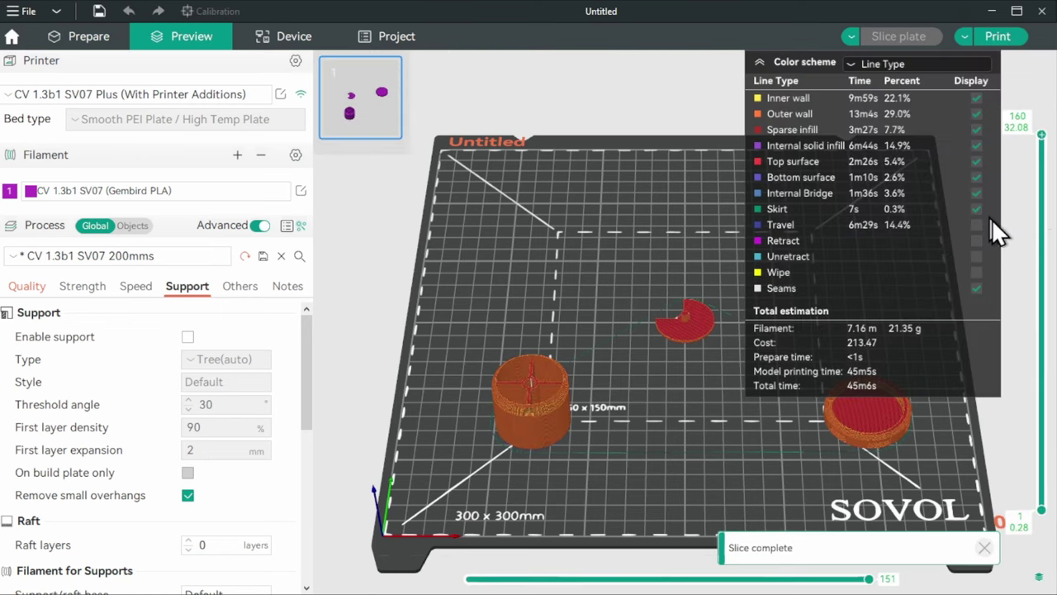
drag(1021, 302, 994, 41)
drag(995, 124, 983, 384)
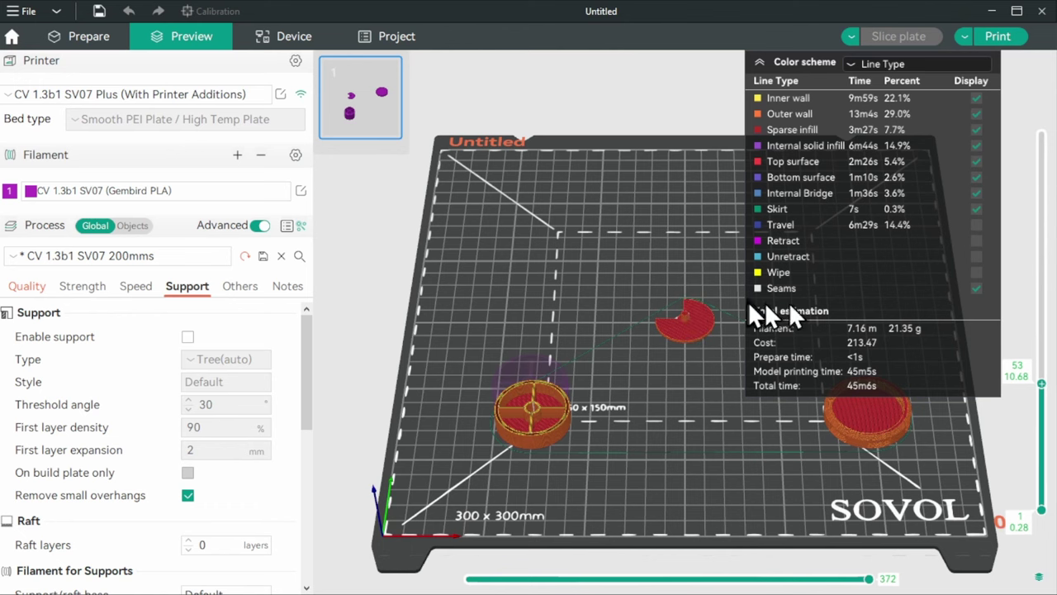
drag(1040, 385, 1041, 134)
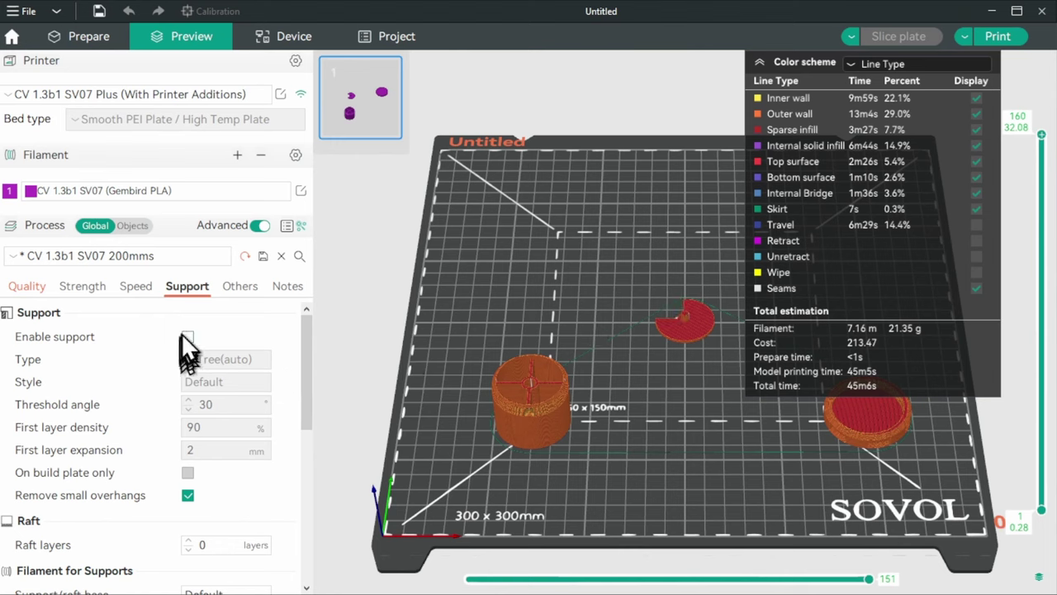
click(247, 288)
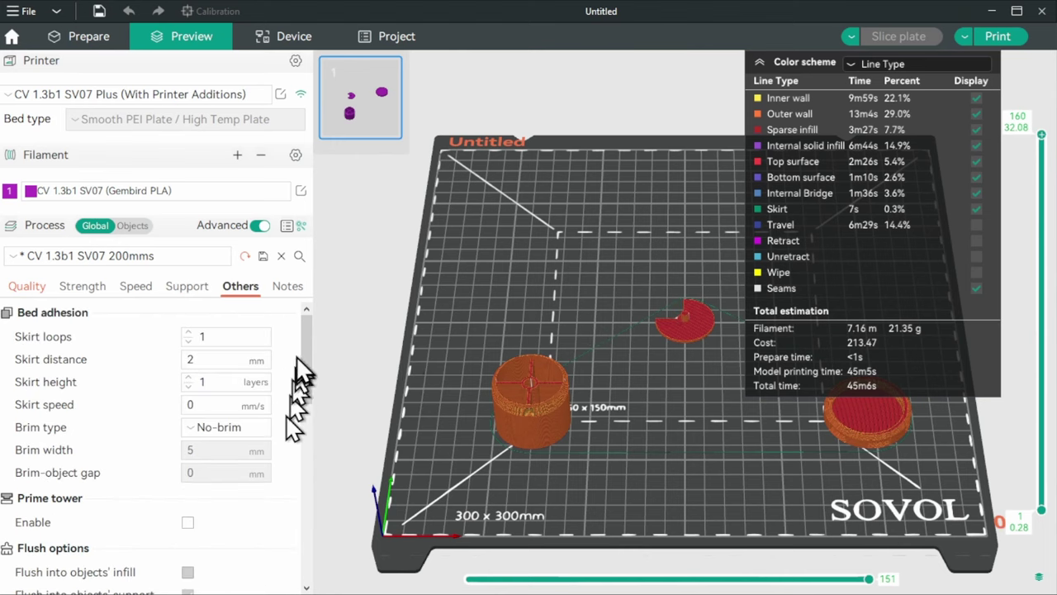
- Set the Others print sequence to By object
drag(306, 340, 301, 395)
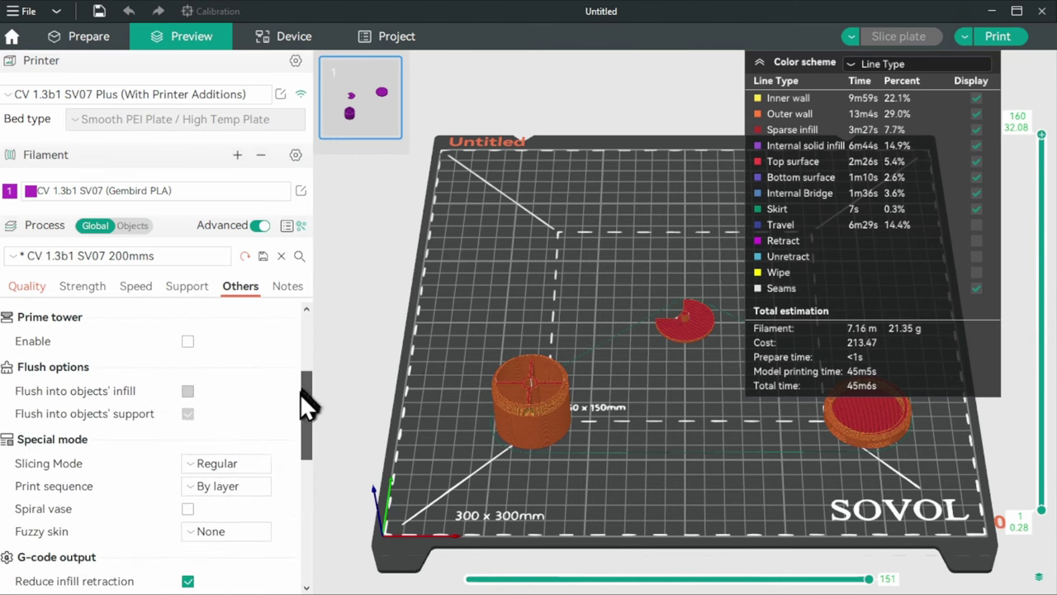
click(236, 492)
click(241, 529)
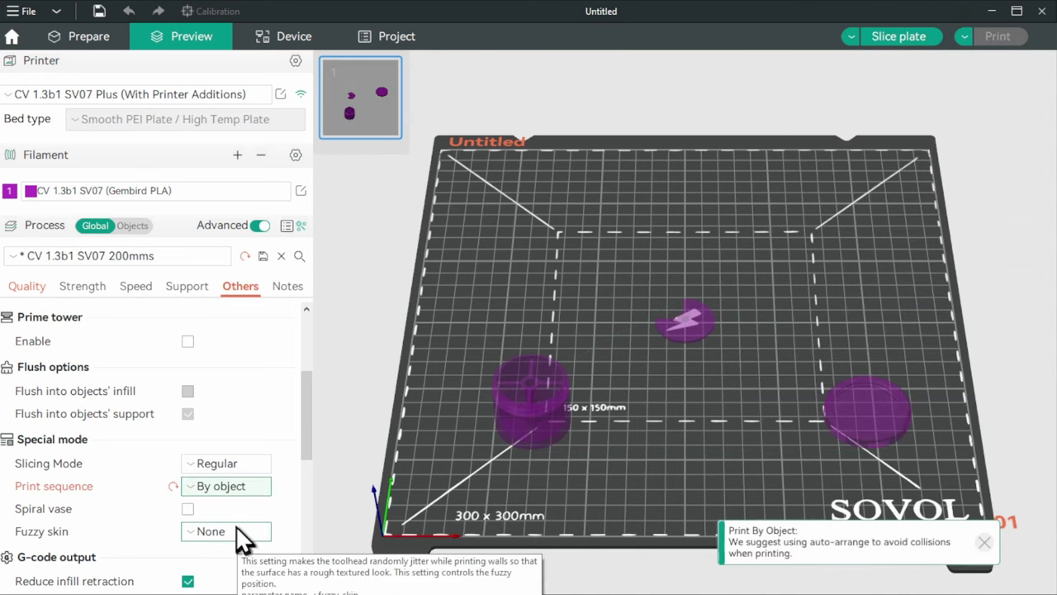
- Nudge the jar, cover and lid apart on the plate and re-slice, now 44m0s
click(82, 38)
click(515, 415)
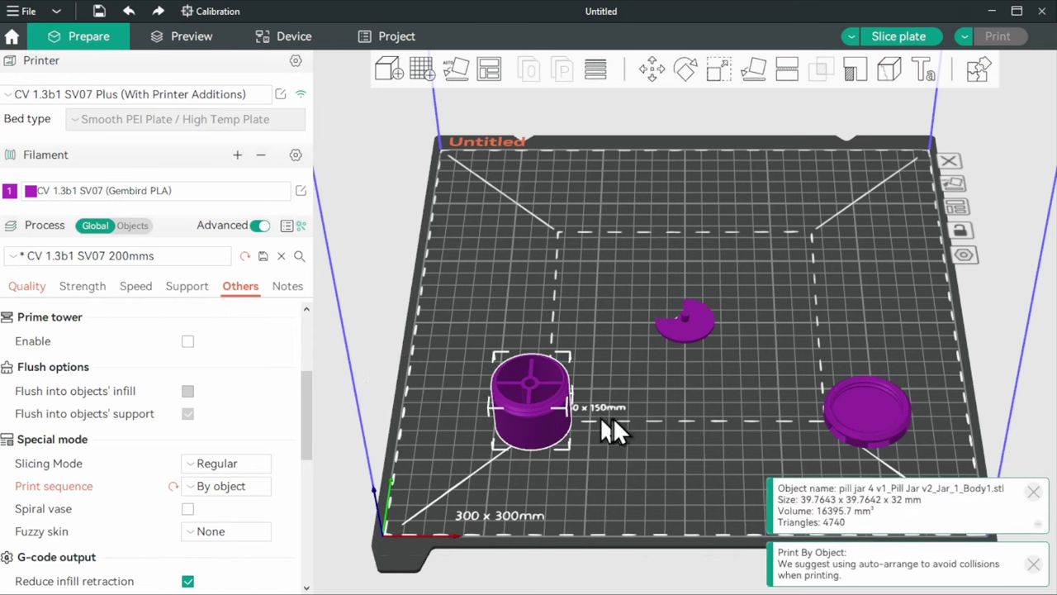
key(0)
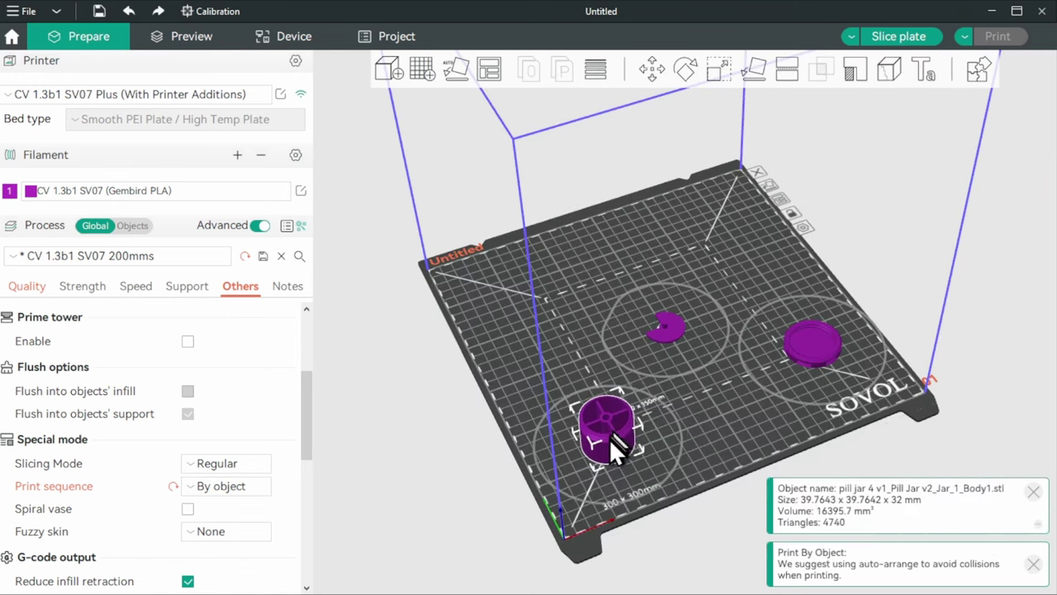
mouse_move(618, 427)
mouse_down()
mouse_move(578, 436)
mouse_move(617, 418)
mouse_up()
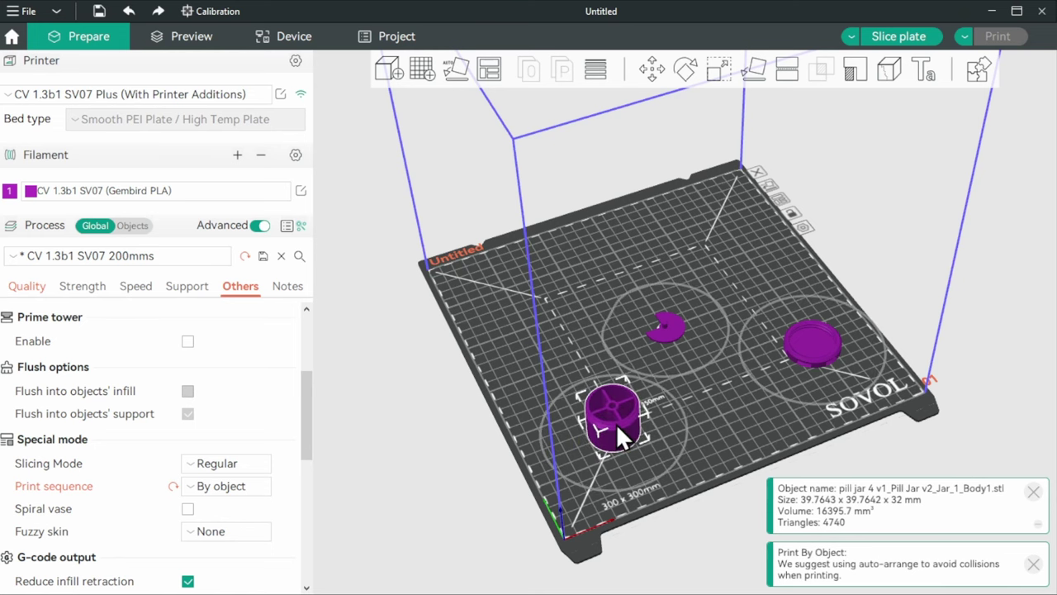
mouse_move(661, 339)
mouse_down()
mouse_move(656, 347)
mouse_move(651, 327)
mouse_up()
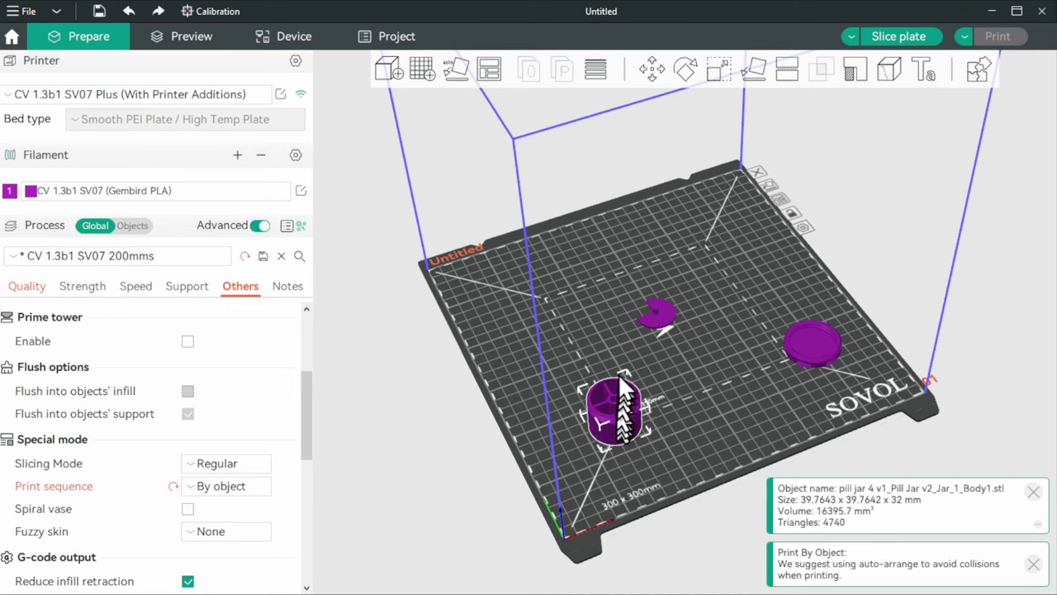
click(811, 361)
mouse_move(811, 361)
mouse_down()
mouse_move(808, 352)
mouse_move(801, 365)
mouse_move(794, 358)
mouse_up()
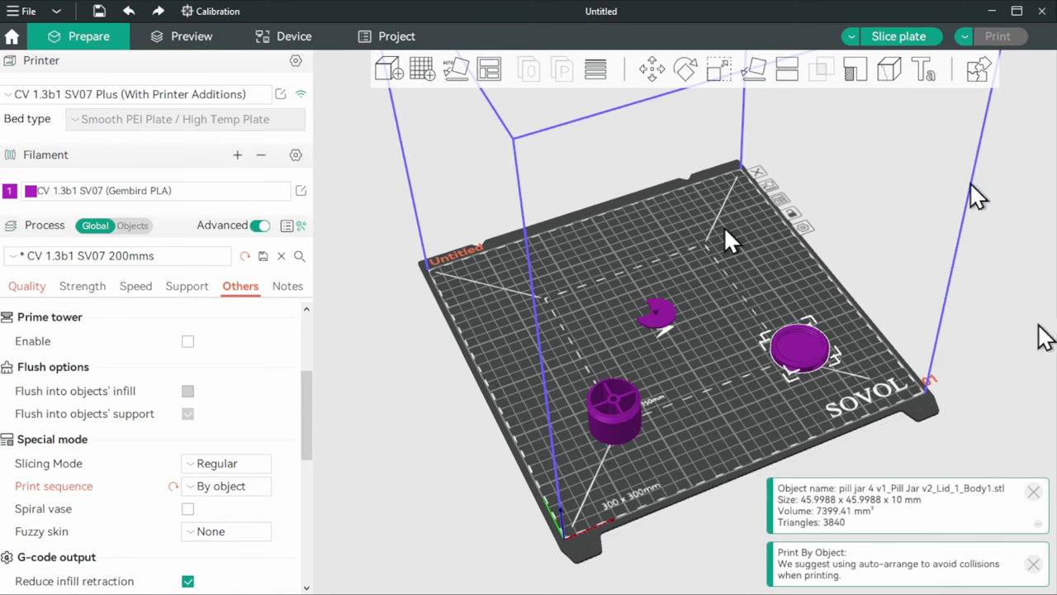
click(902, 38)
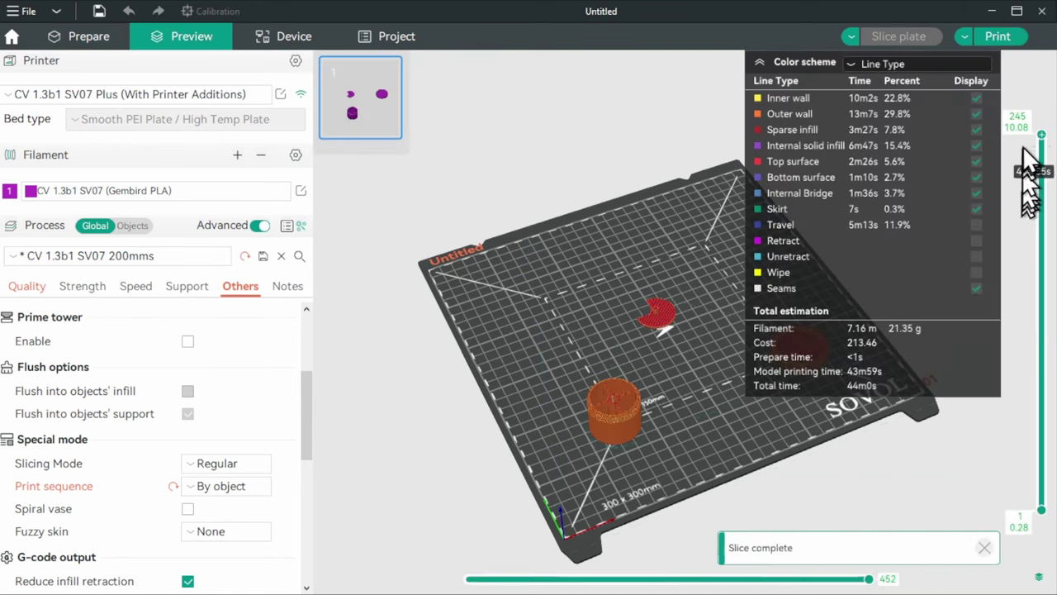
- Scrub the sliced layers up from the bottom and orbit to inspect the jar, cover and lid toolpaths
drag(1042, 137, 1022, 512)
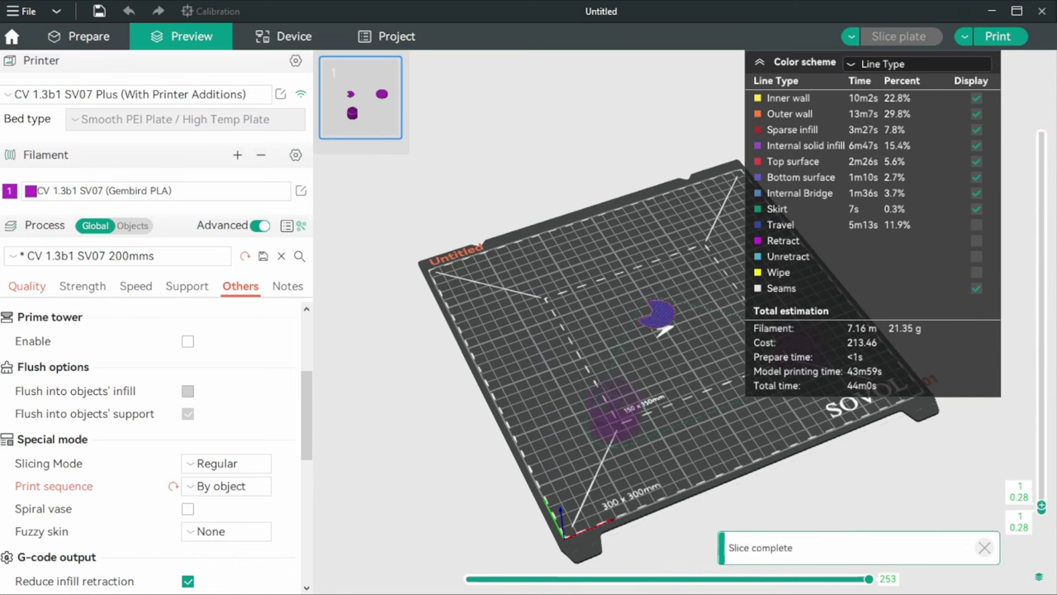
scroll(1024, 500, up, 3)
scroll(1018, 489, up, 15)
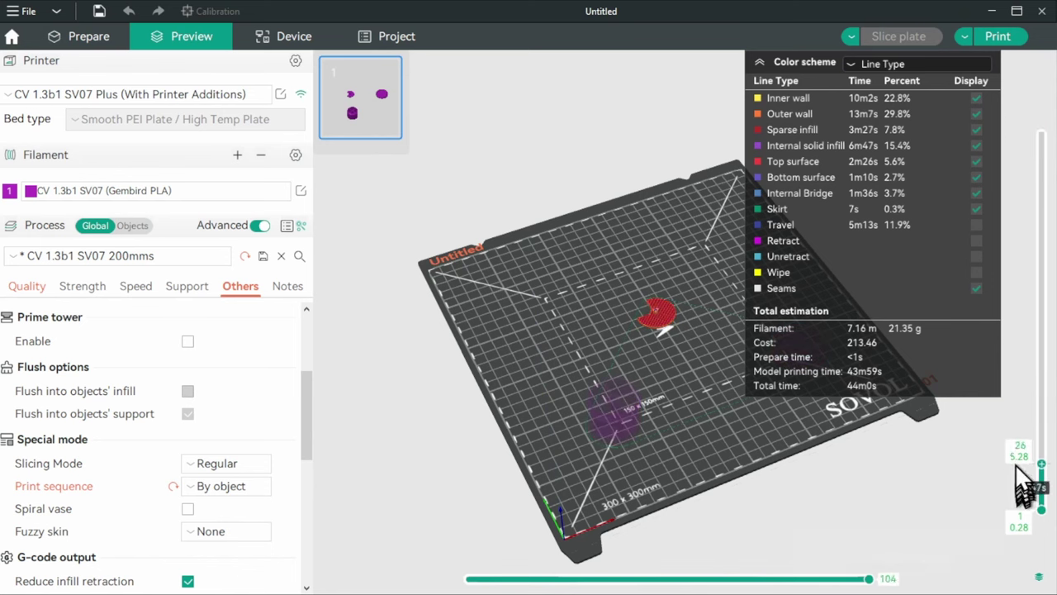
scroll(1008, 434, up, 6)
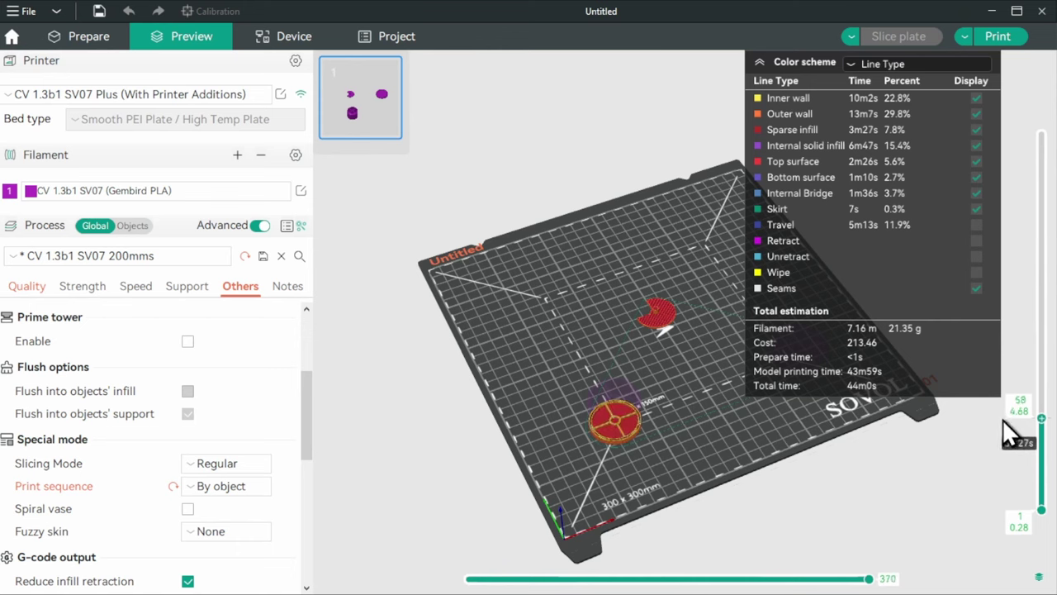
drag(928, 425, 835, 450)
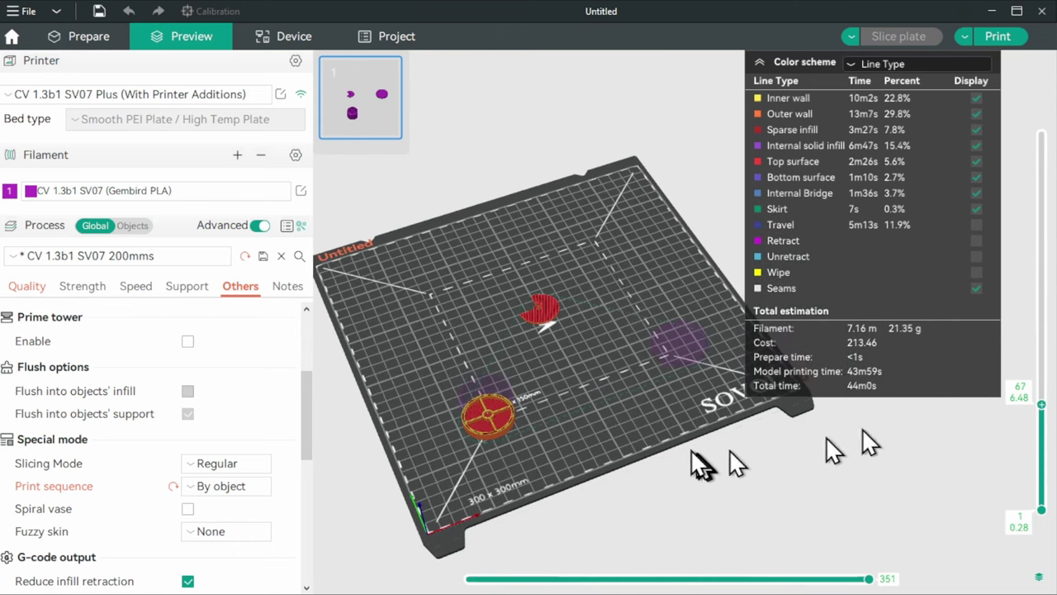
mouse_move(1041, 408)
mouse_down()
mouse_move(1021, 130)
mouse_move(1034, 310)
mouse_move(1031, 521)
mouse_move(1036, 415)
mouse_up()
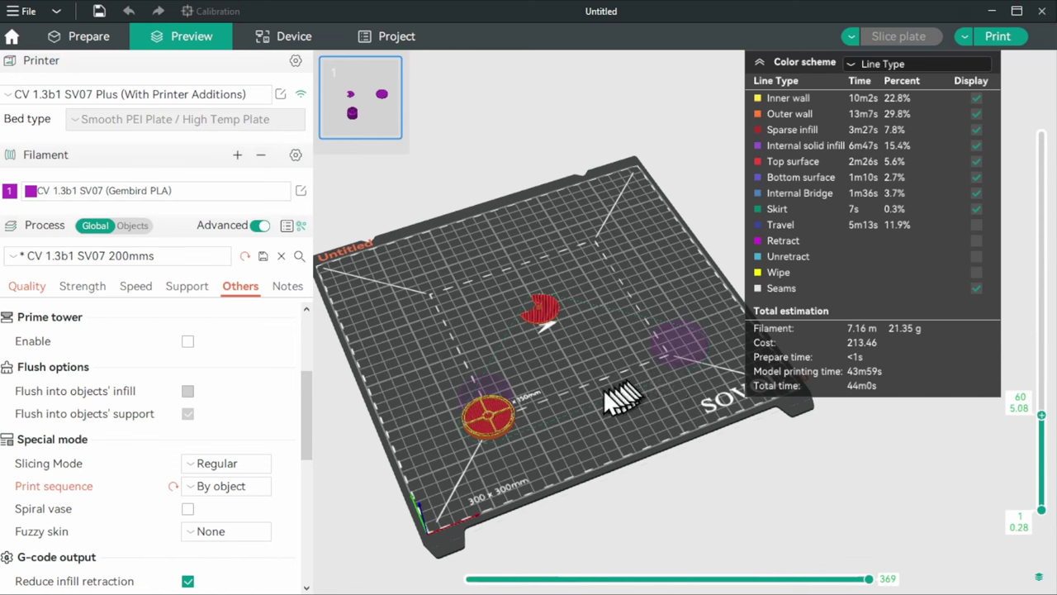
- Reorder the object list to Jar, Lid, Cover and re-slice, giving 44m3s with 21.35 g
click(132, 227)
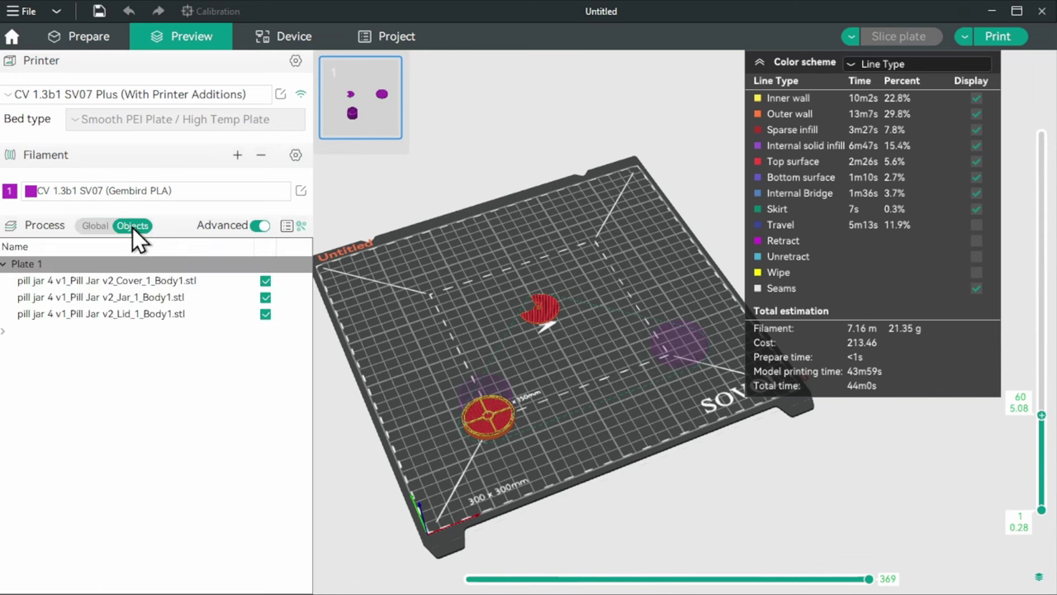
click(122, 295)
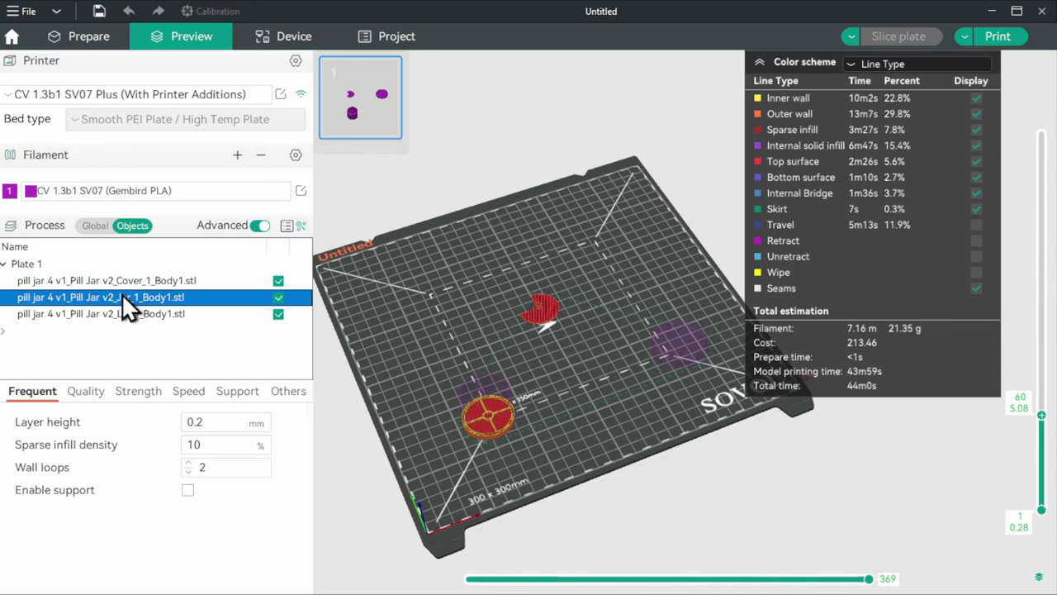
mouse_move(128, 298)
mouse_down()
mouse_move(134, 286)
mouse_move(134, 305)
mouse_up()
click(130, 321)
click(131, 279)
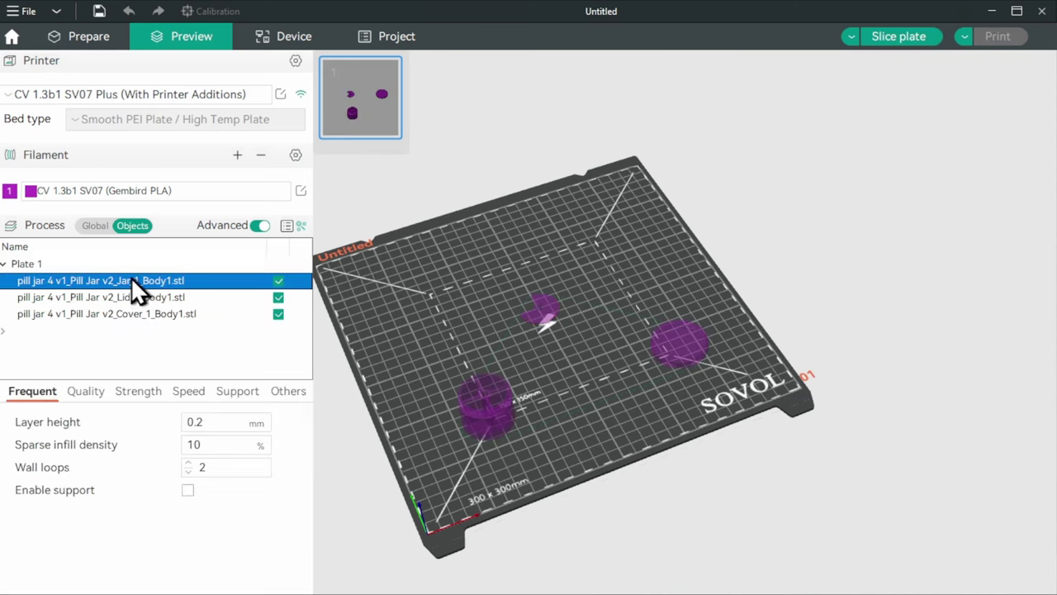
click(132, 297)
click(133, 314)
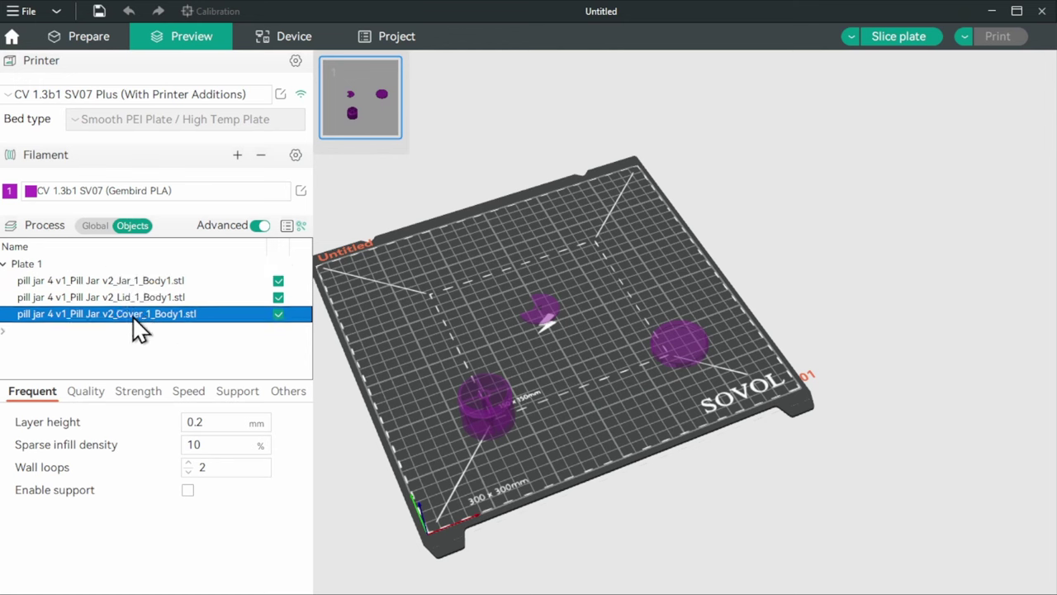
click(98, 225)
click(929, 37)
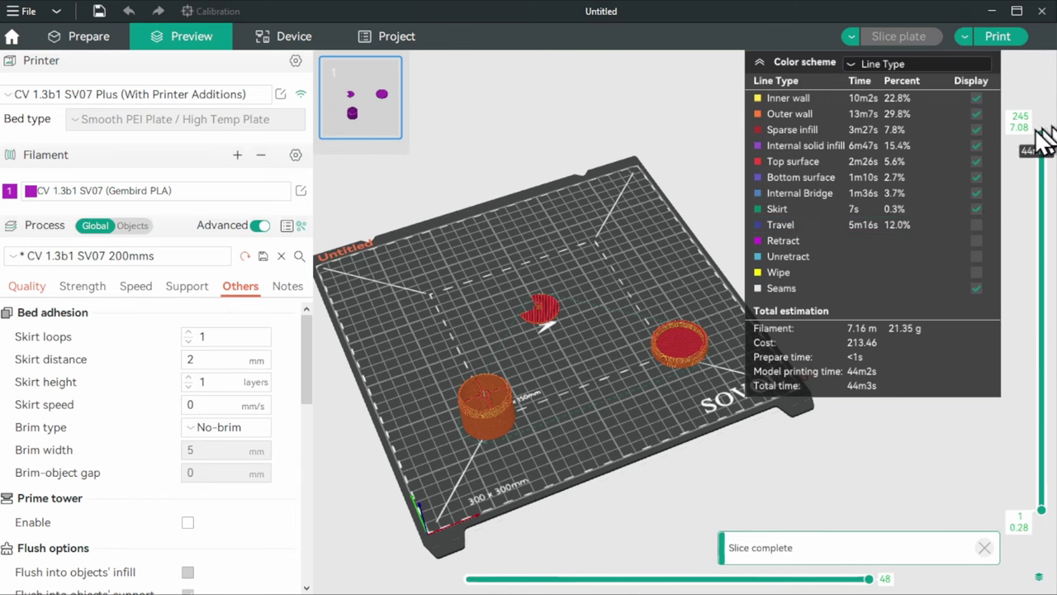
- Return to the Prepare view and zoom in on the 32.995 x 32.995 x 7 mm cover
drag(1043, 136, 1016, 106)
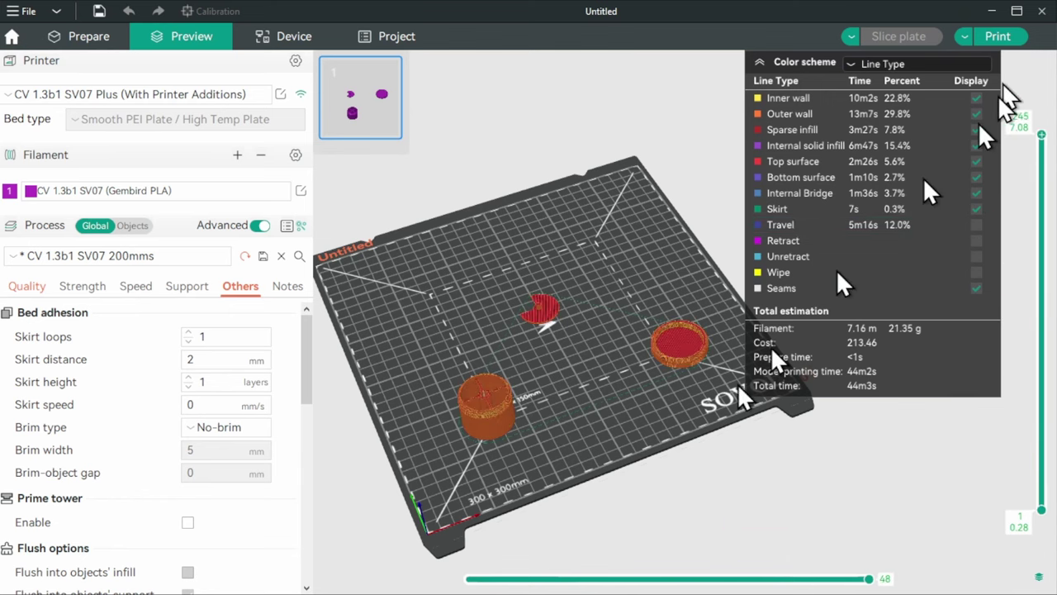
key(Tab)
middle_drag(633, 551, 620, 570)
scroll(642, 369, up, 5)
drag(649, 413, 803, 316)
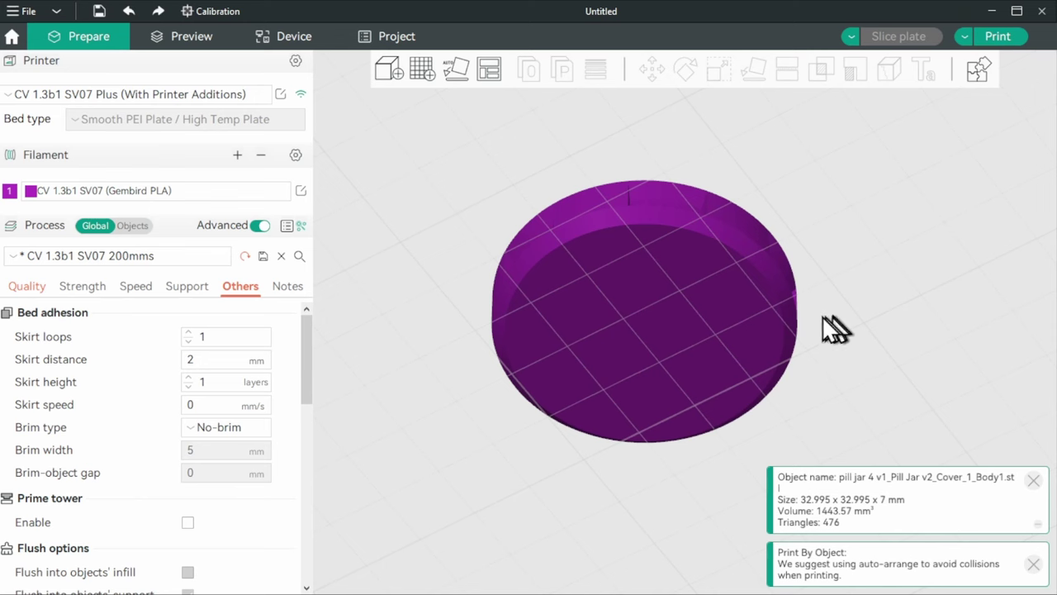
- Zoom out and select the lid on the plate
scroll(821, 328, down, 3)
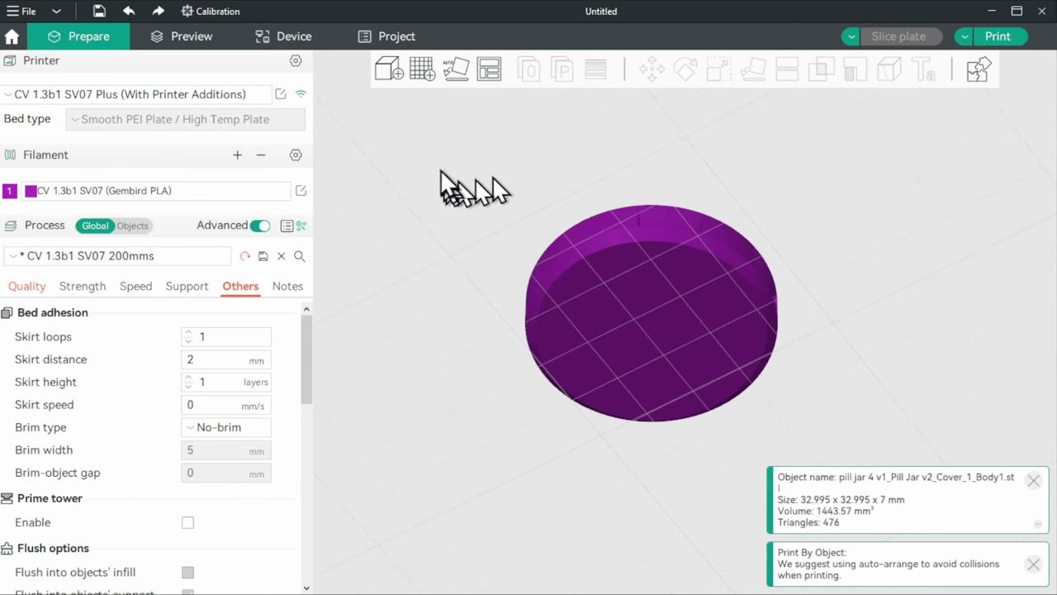
click(655, 299)
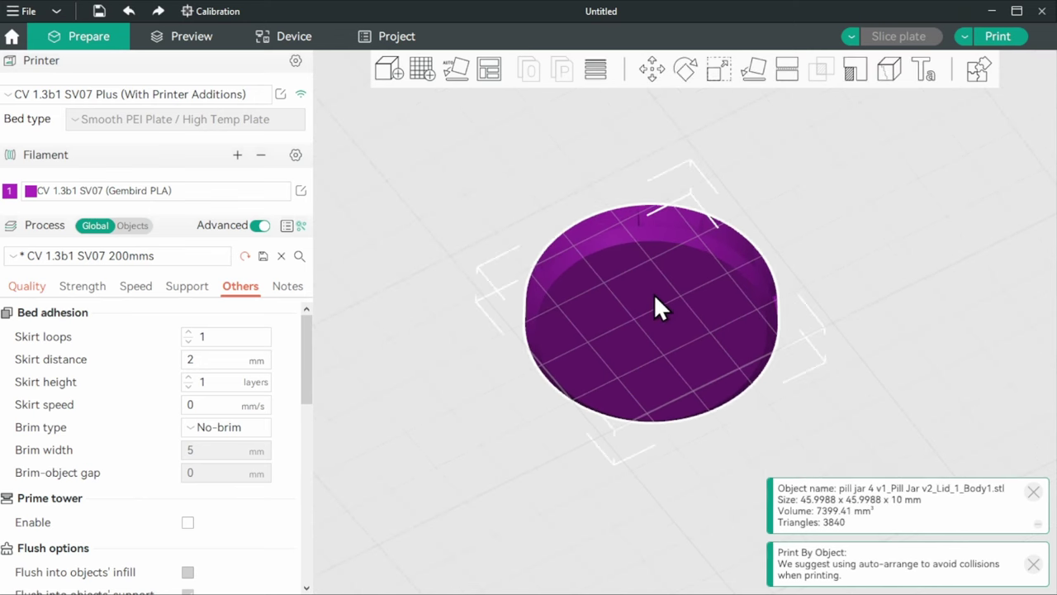
- Change the filament 1 colour to lime green
key(Escape)
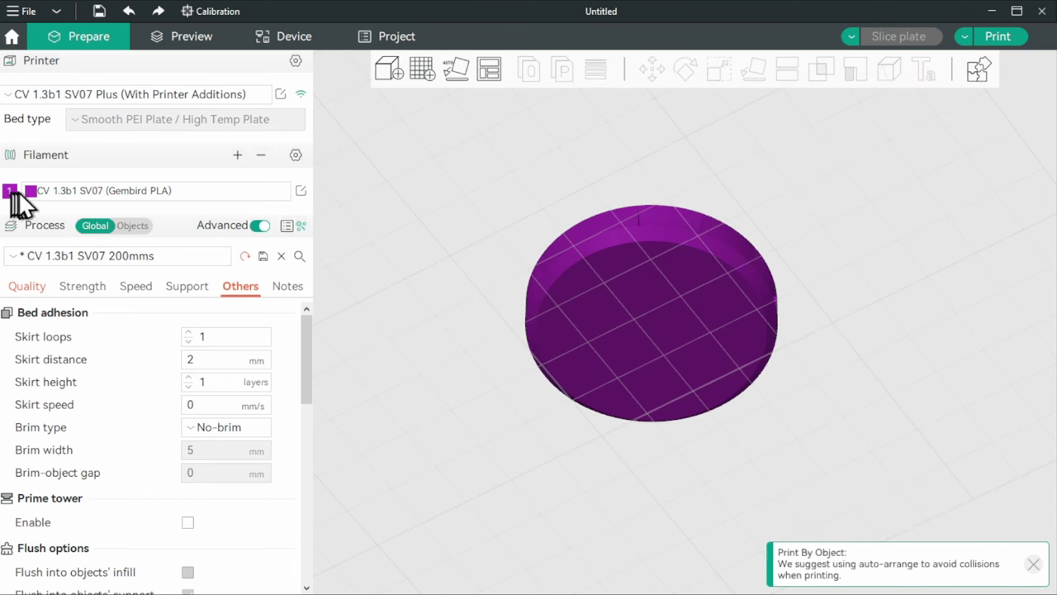
click(10, 194)
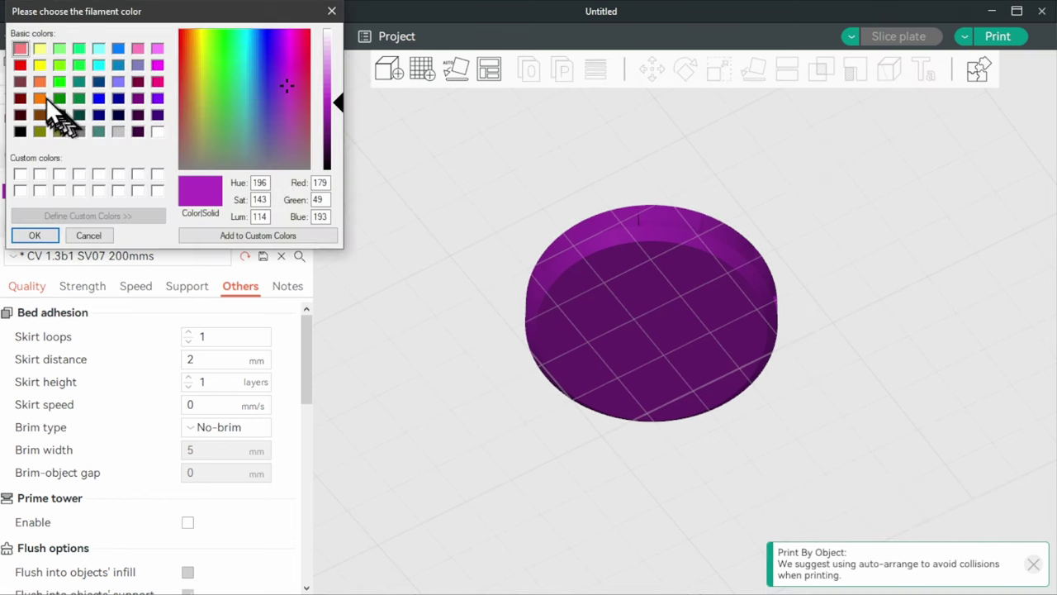
click(59, 65)
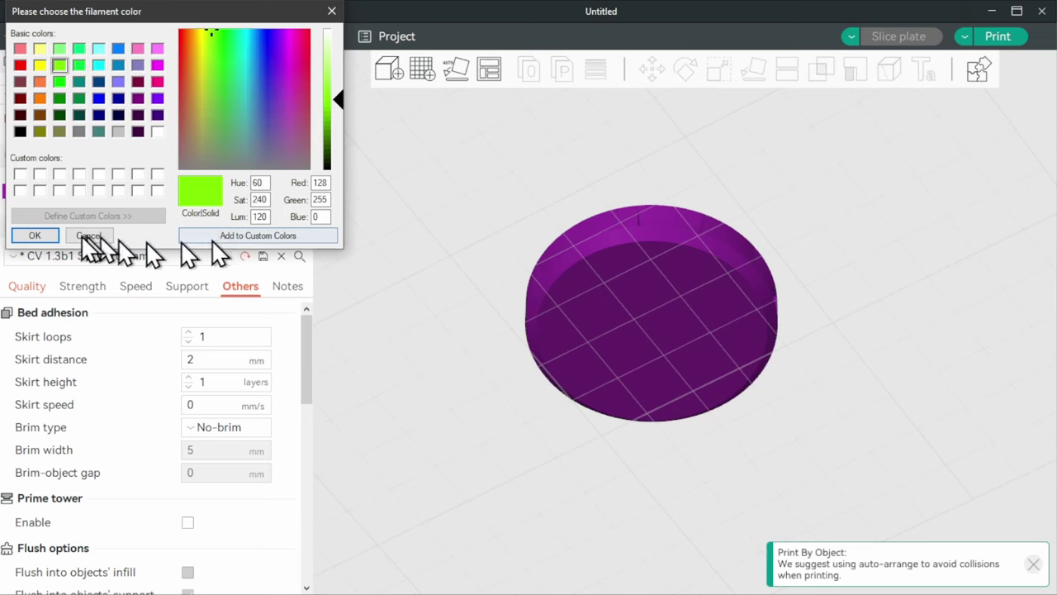
click(35, 236)
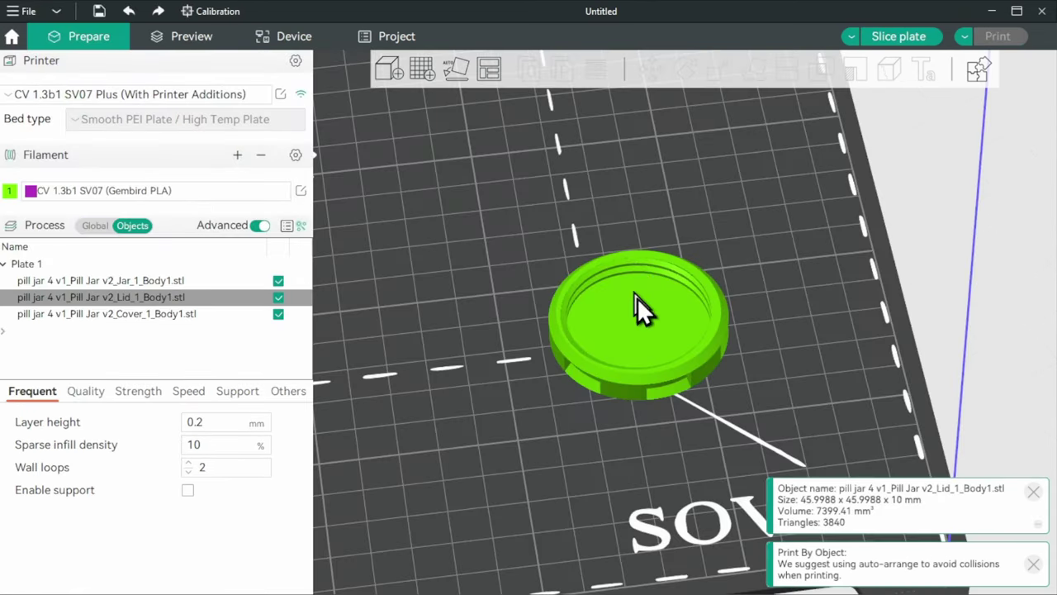
- Flip the lid with Lay on face so its closed top faces up
click(653, 264)
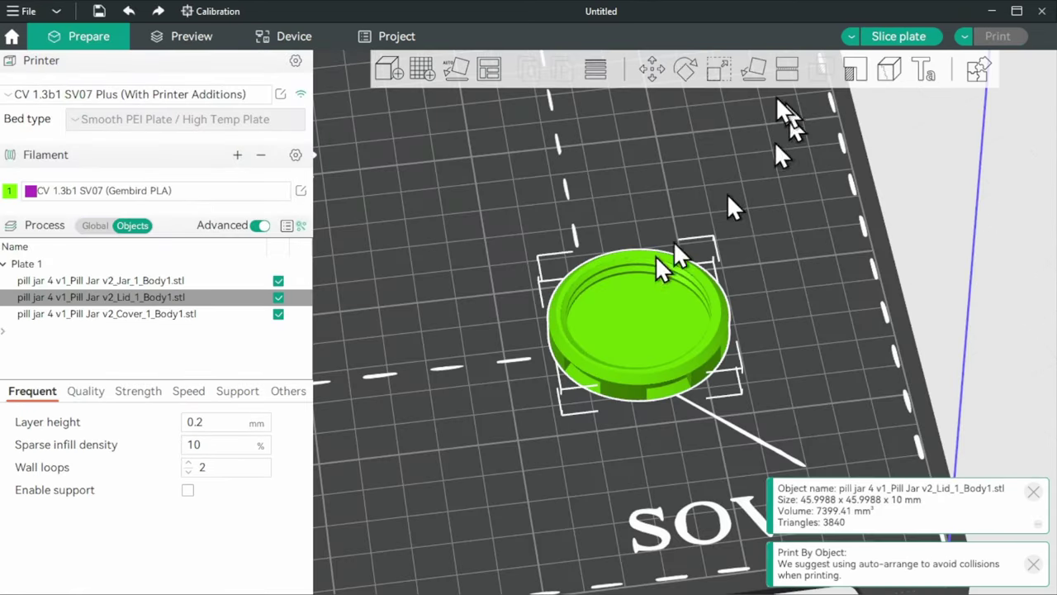
click(753, 70)
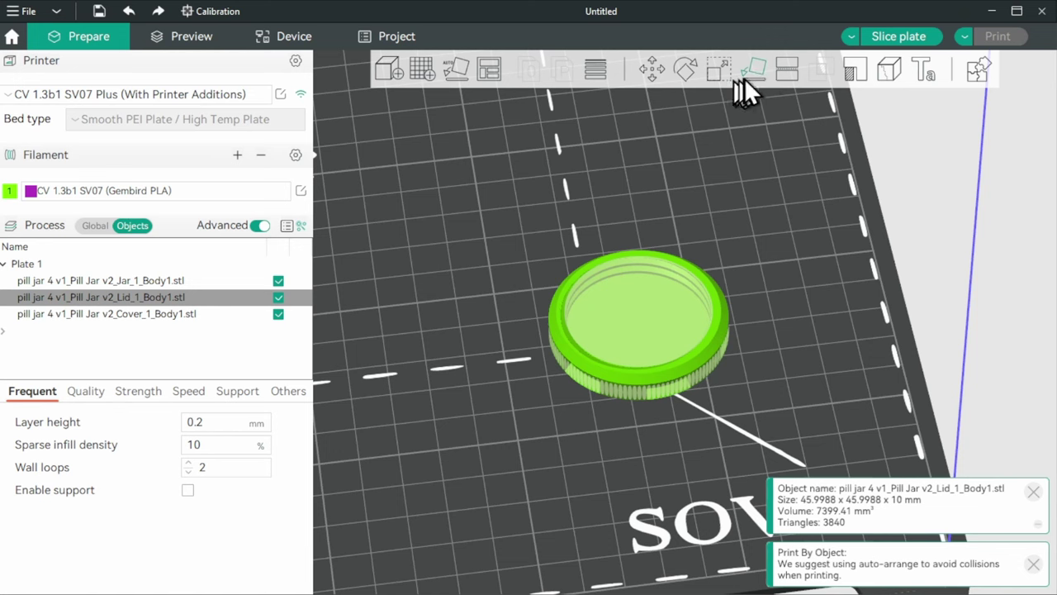
click(667, 284)
click(922, 68)
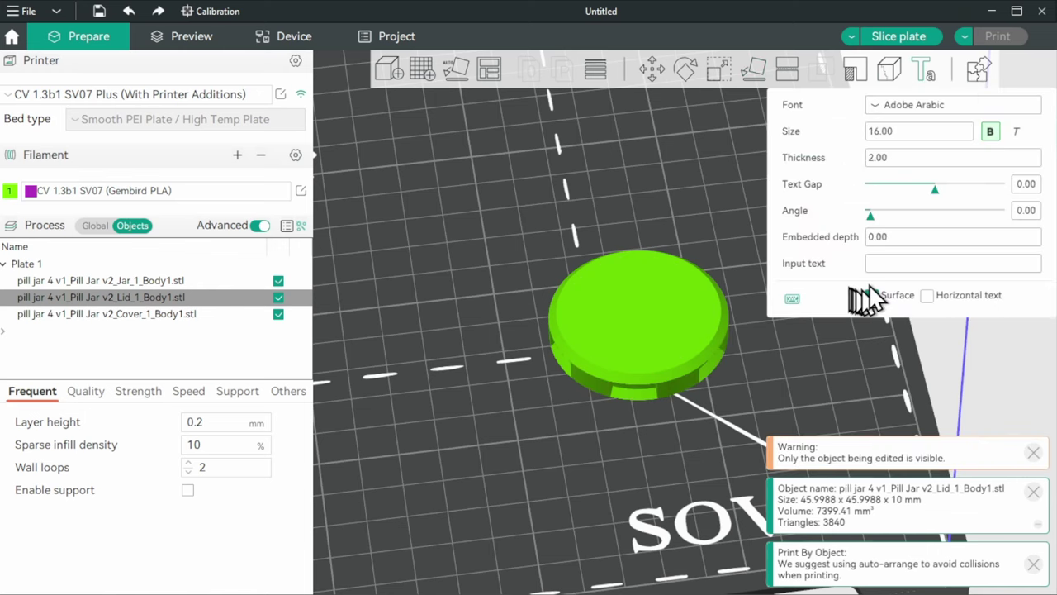
- Place the word PILLS on the lid's top at size 12, 1 mm thick, embedded 1 mm deep
click(909, 264)
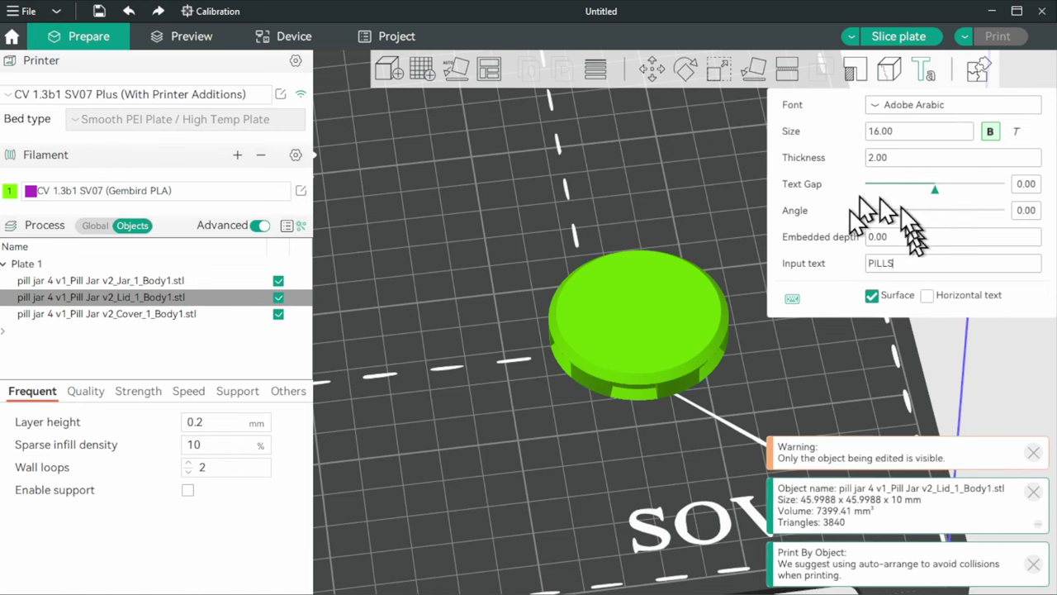
click(628, 315)
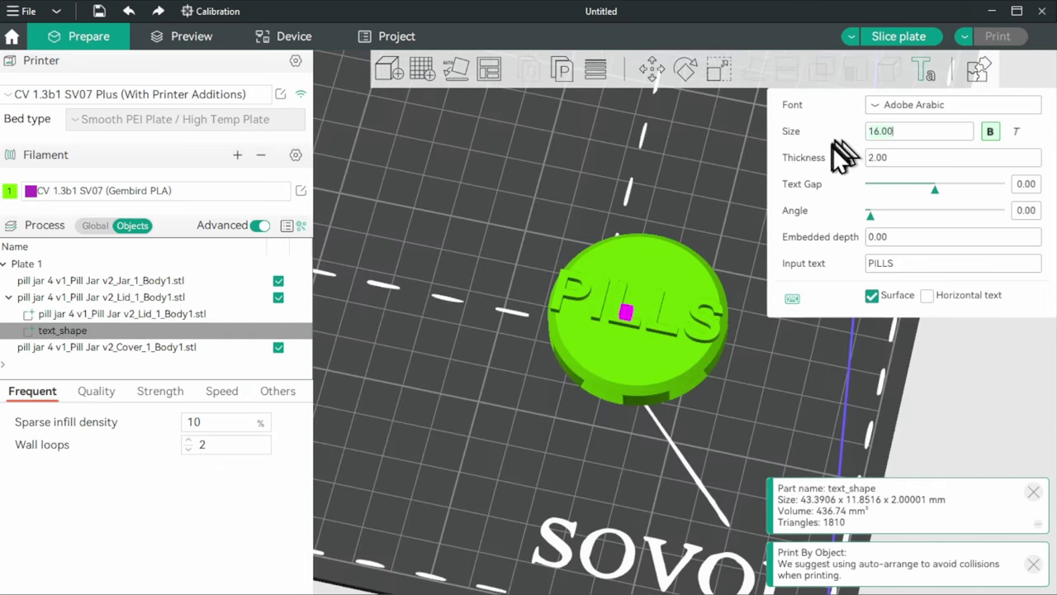
text(2)
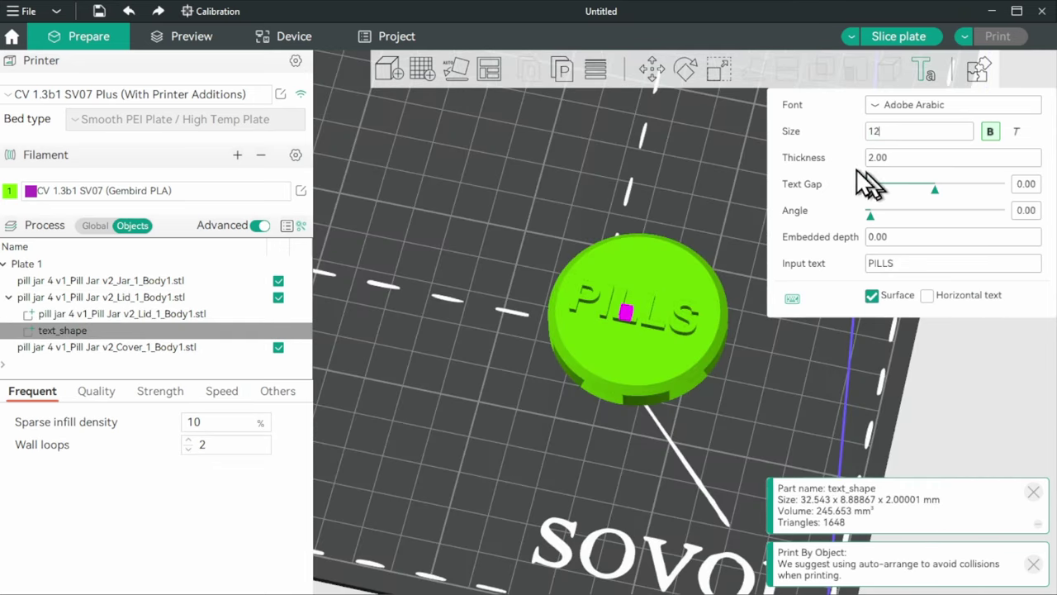
scroll(667, 313, up, 3)
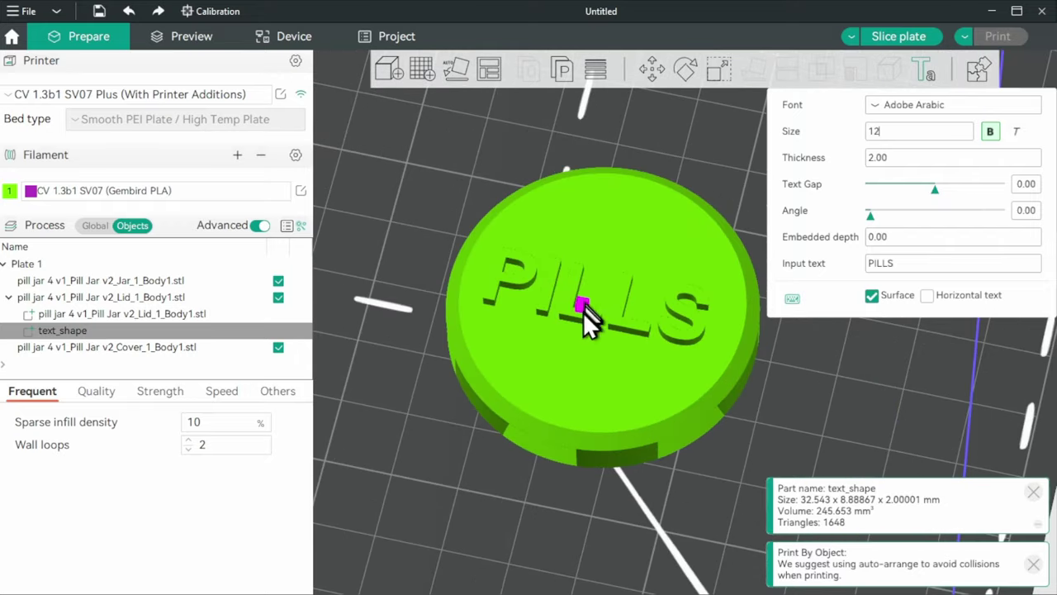
drag(585, 307, 592, 310)
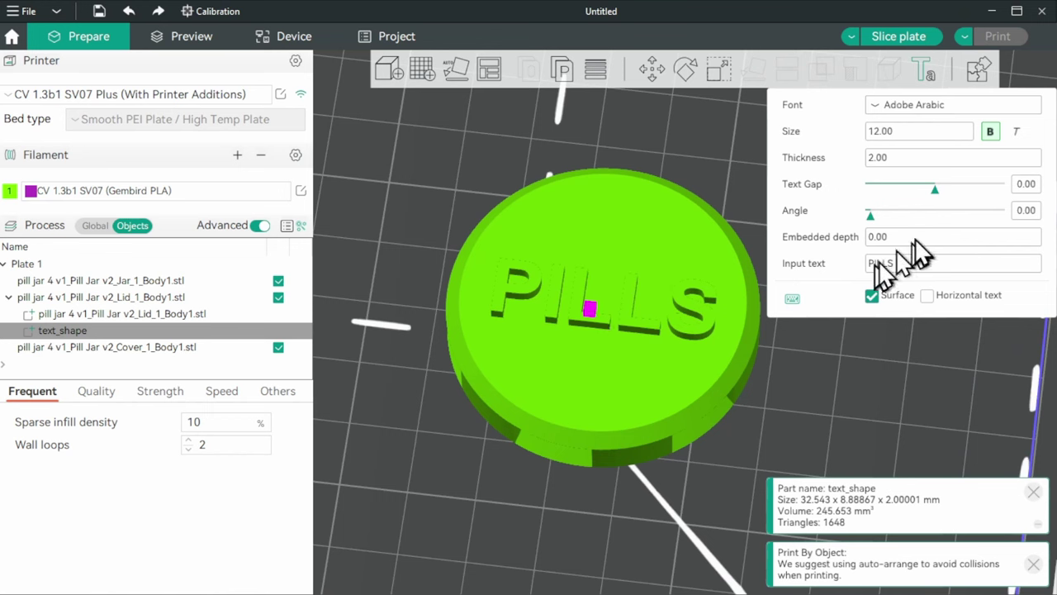
double_click(882, 157)
text(1)
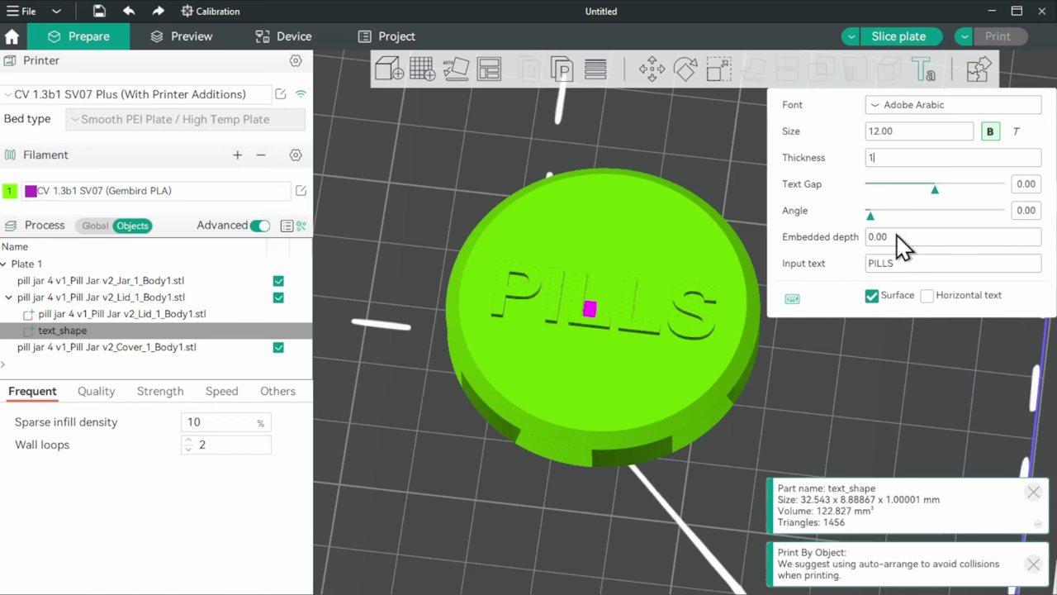
click(898, 238)
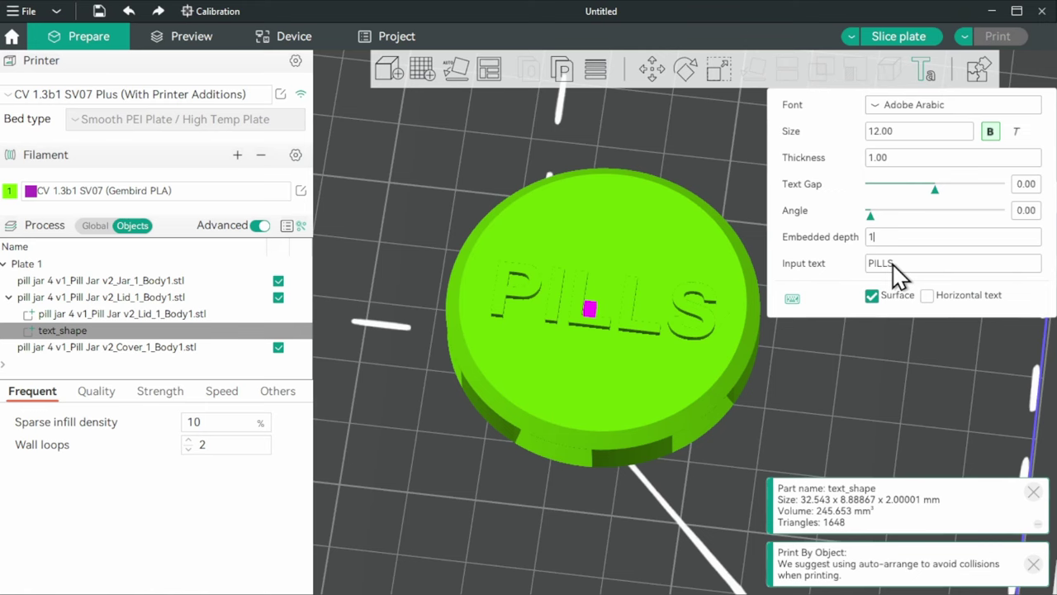
key(Escape)
scroll(886, 281, up, 3)
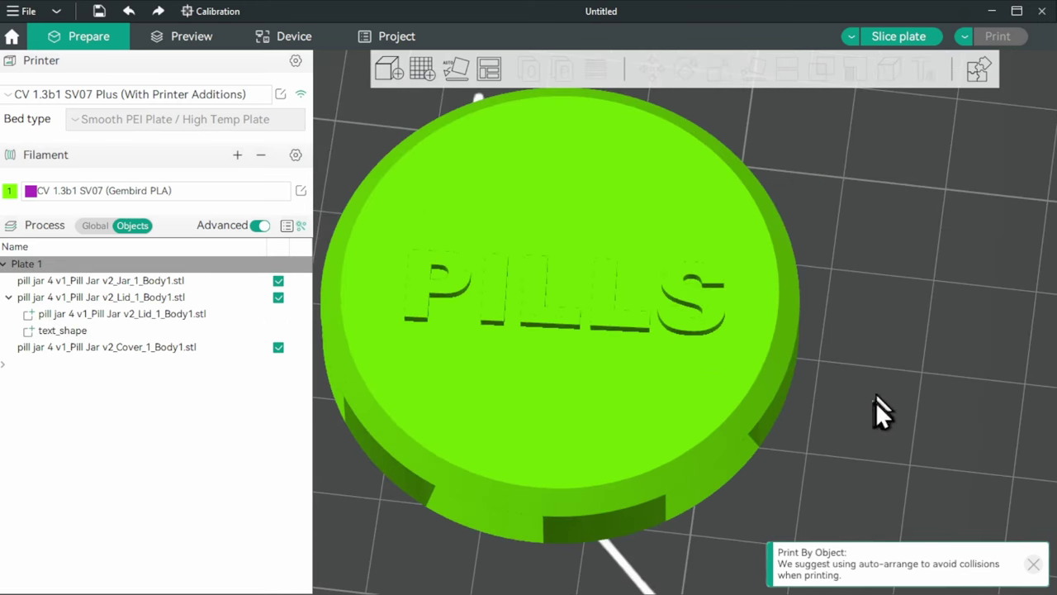
- Change the lid's text_shape part to a Negative Part and re-slice the plate
scroll(875, 389, down, 5)
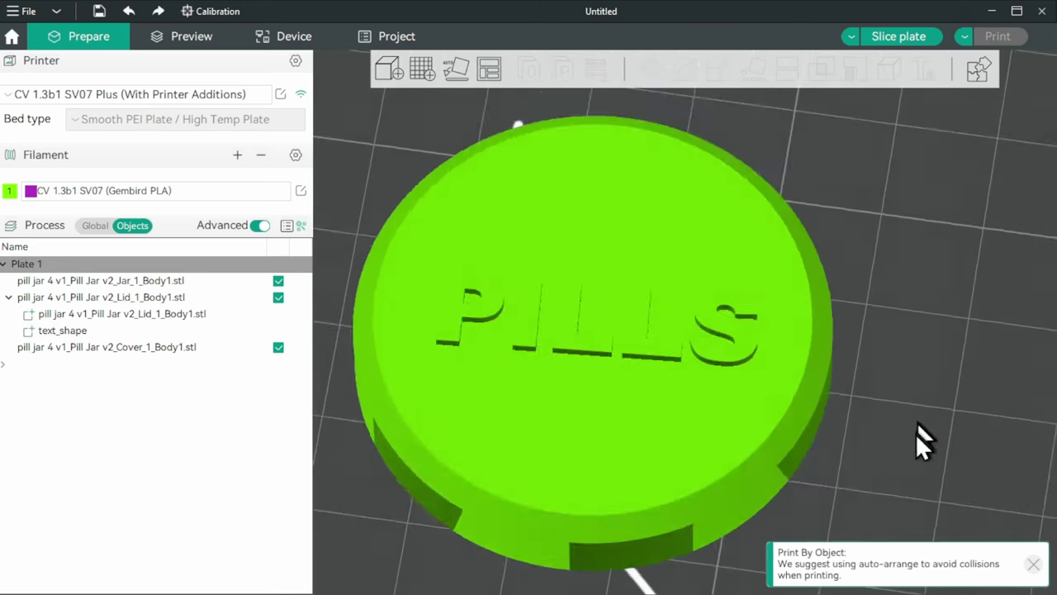
scroll(620, 252, up, 2)
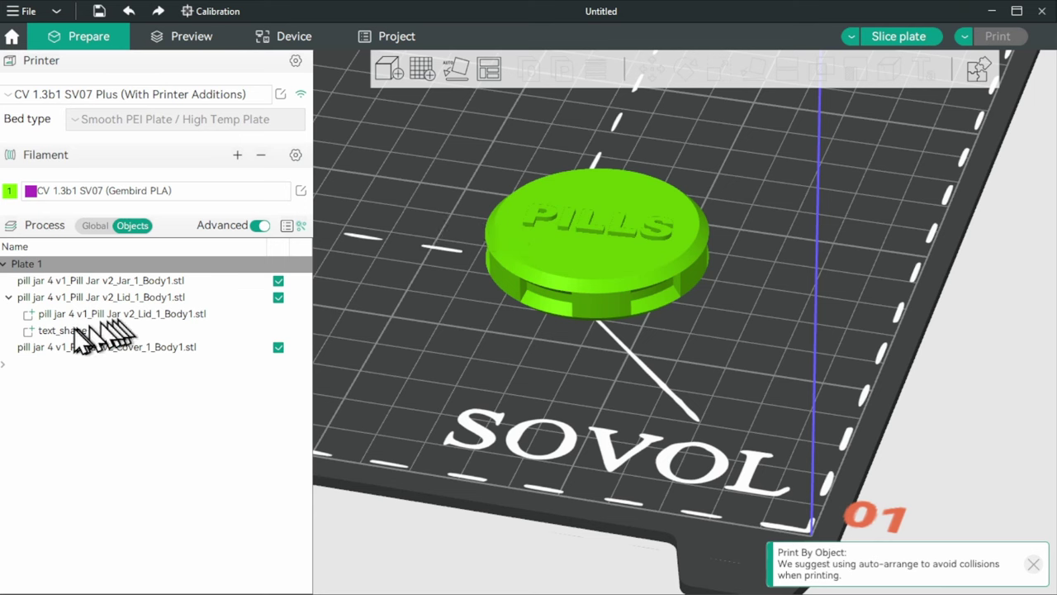
click(97, 226)
click(122, 227)
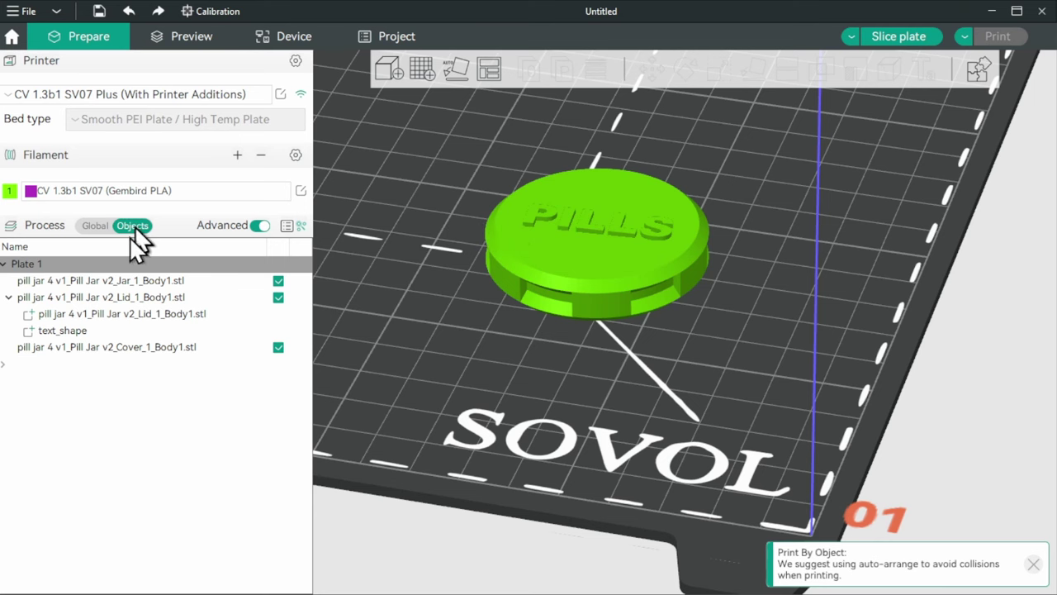
click(64, 332)
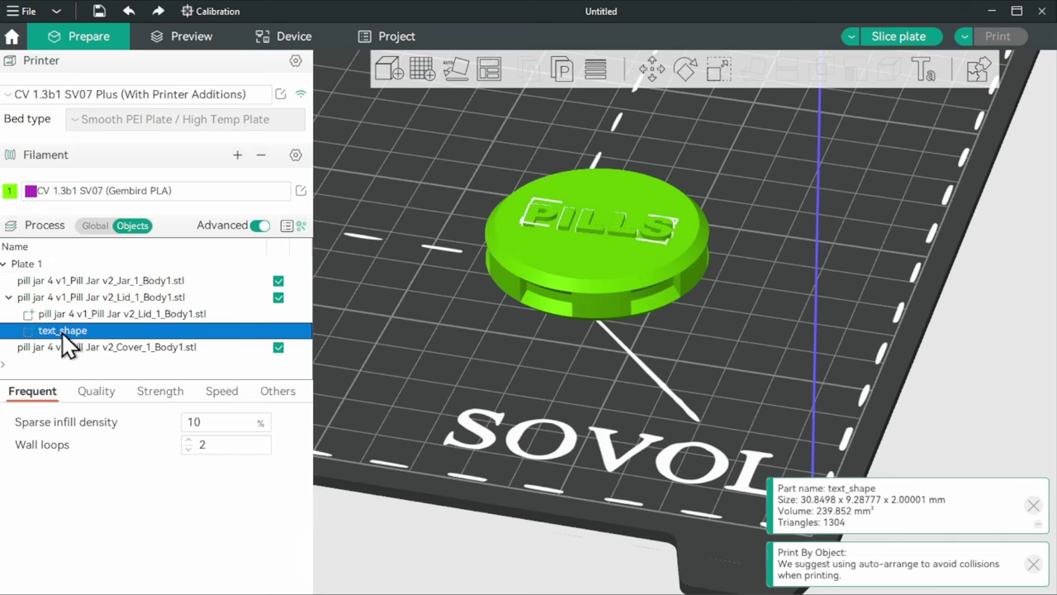
right_click(64, 334)
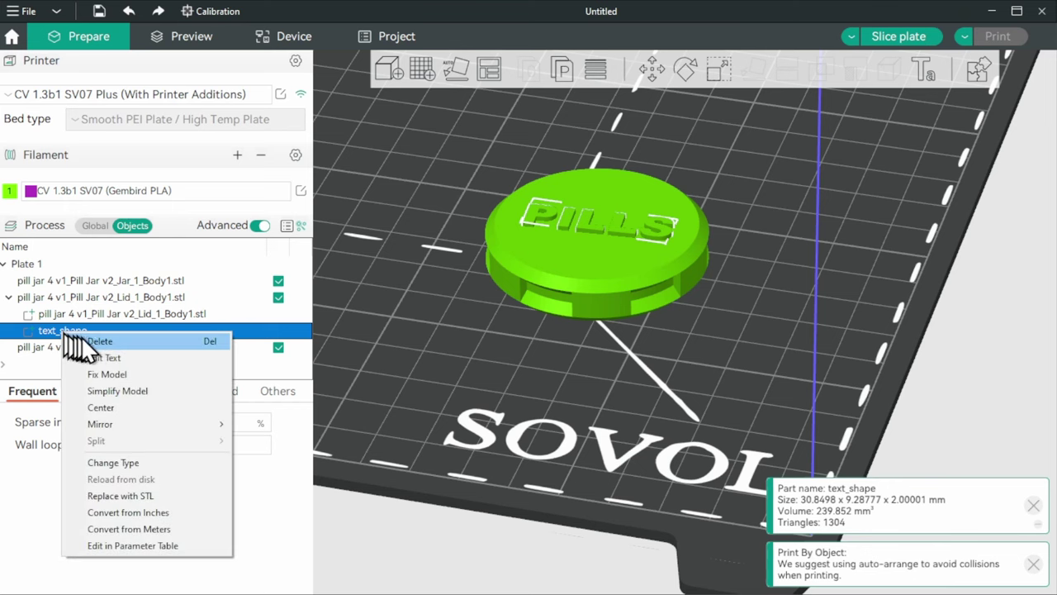
click(137, 459)
click(431, 263)
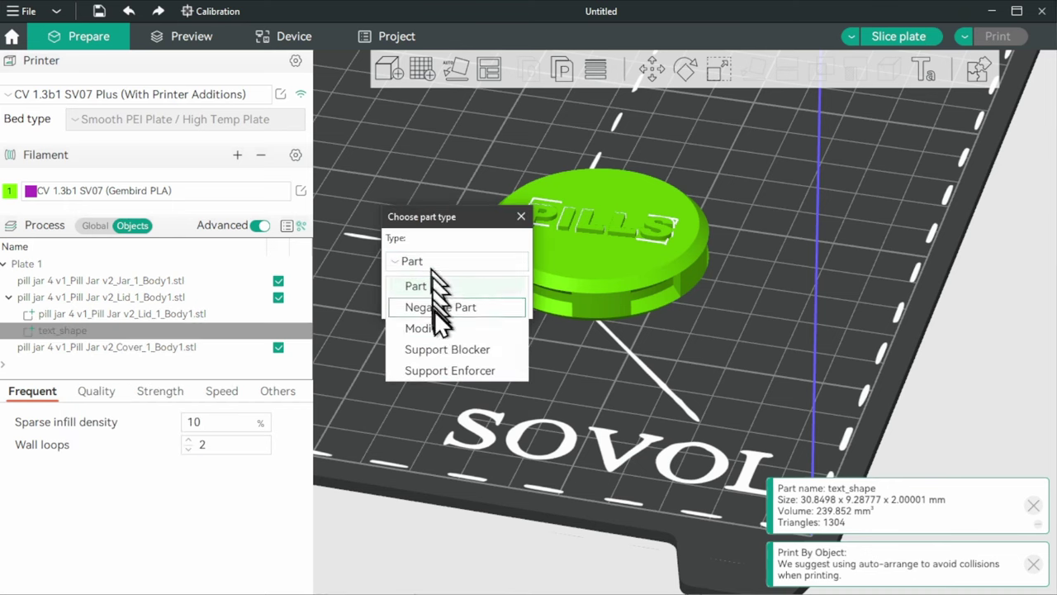
click(444, 315)
click(443, 313)
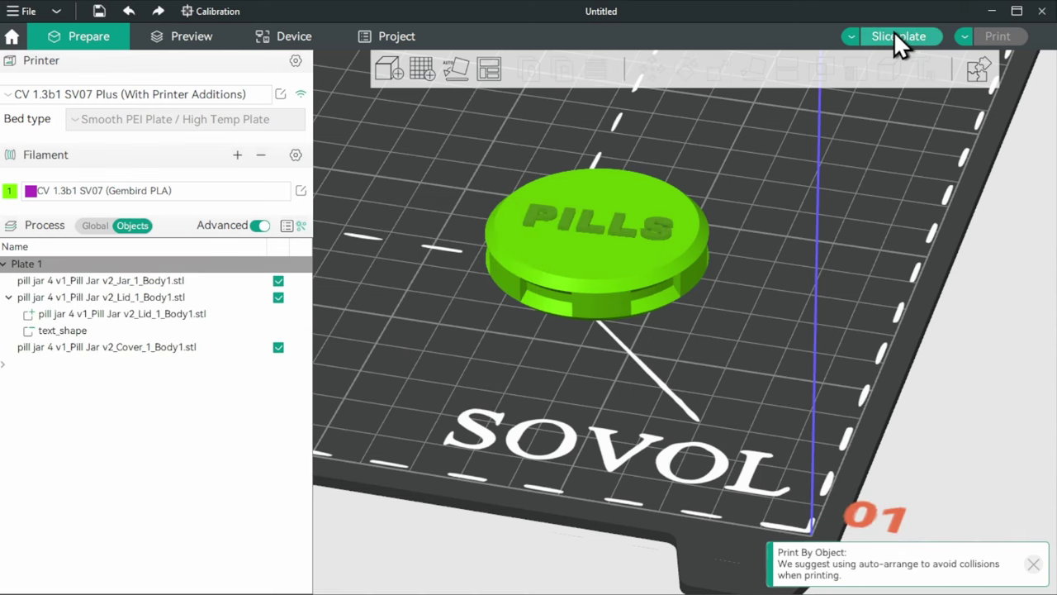
click(893, 34)
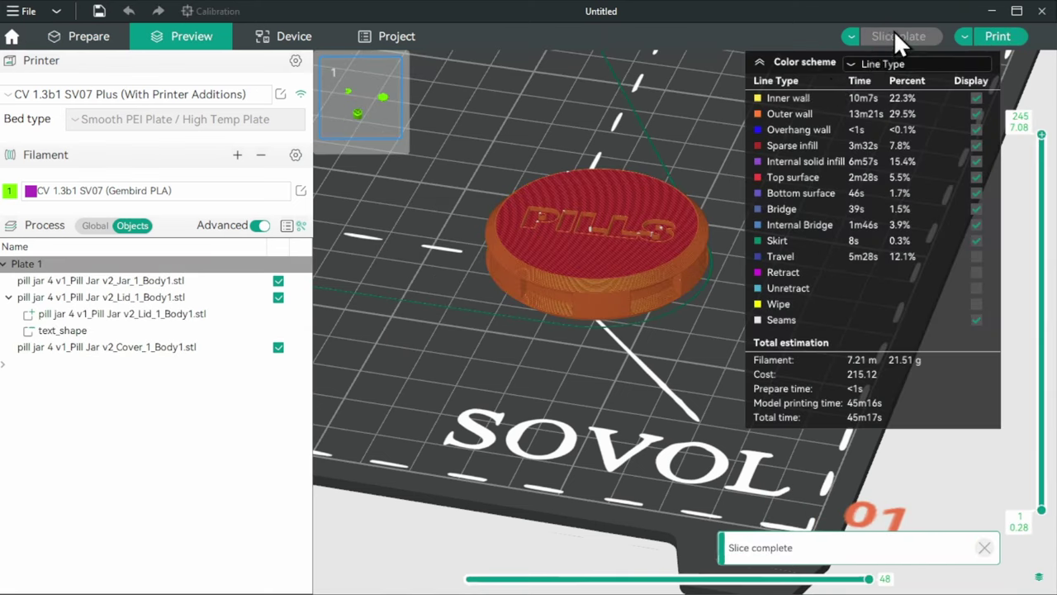
- Inspect the engraved lid in the sliced preview, then lay the lid flat on its top face
scroll(661, 190, up, 5)
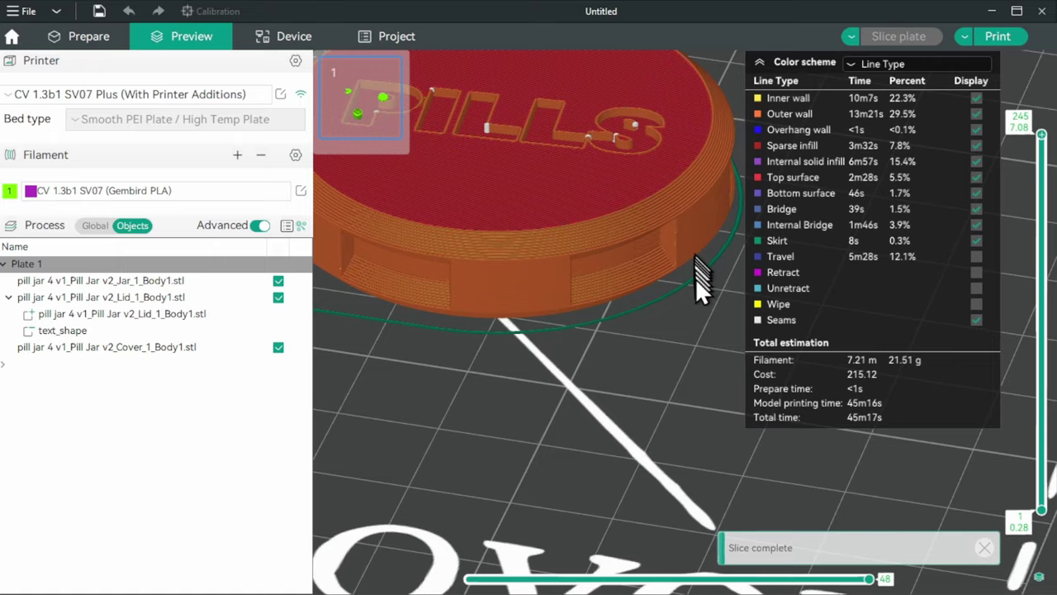
drag(695, 277, 708, 357)
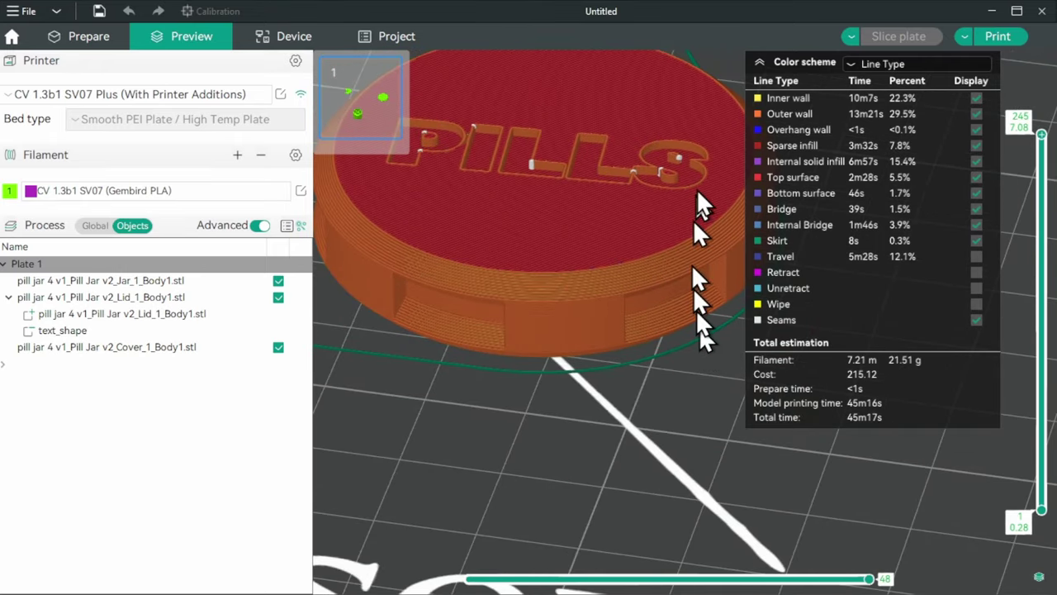
click(98, 41)
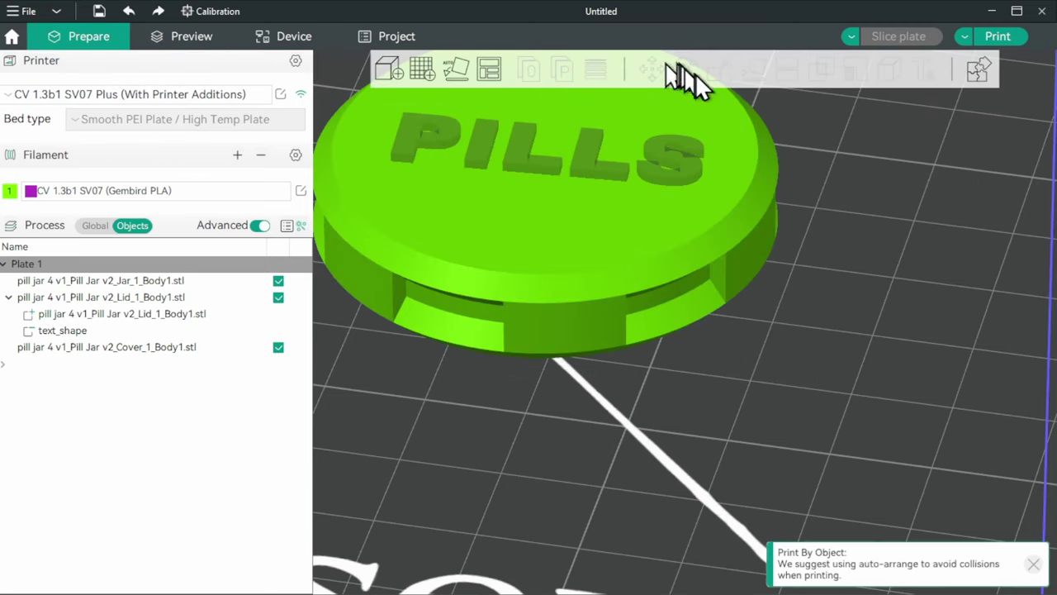
click(669, 161)
click(751, 72)
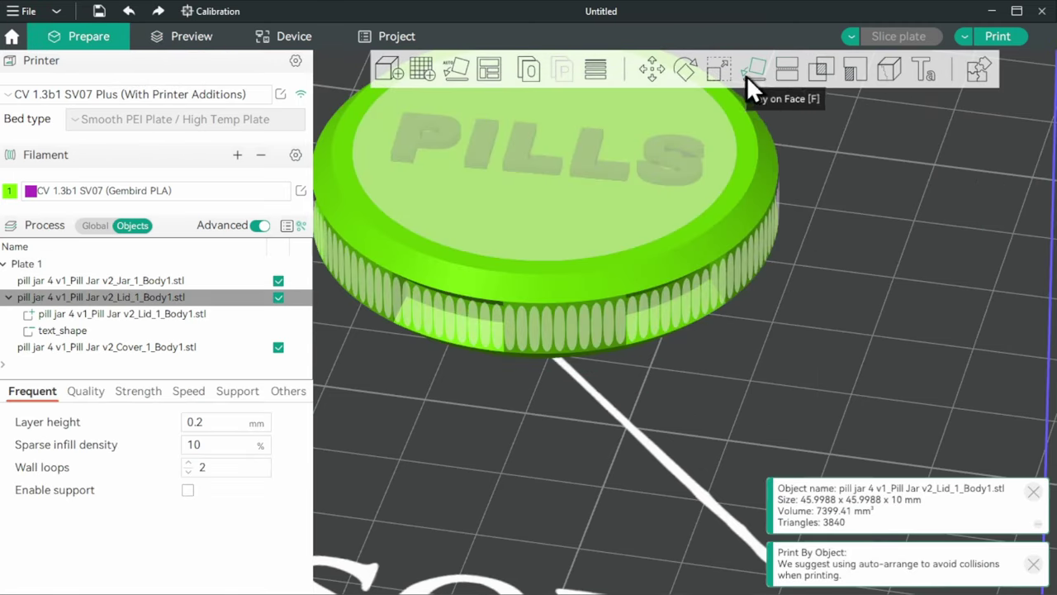
click(580, 220)
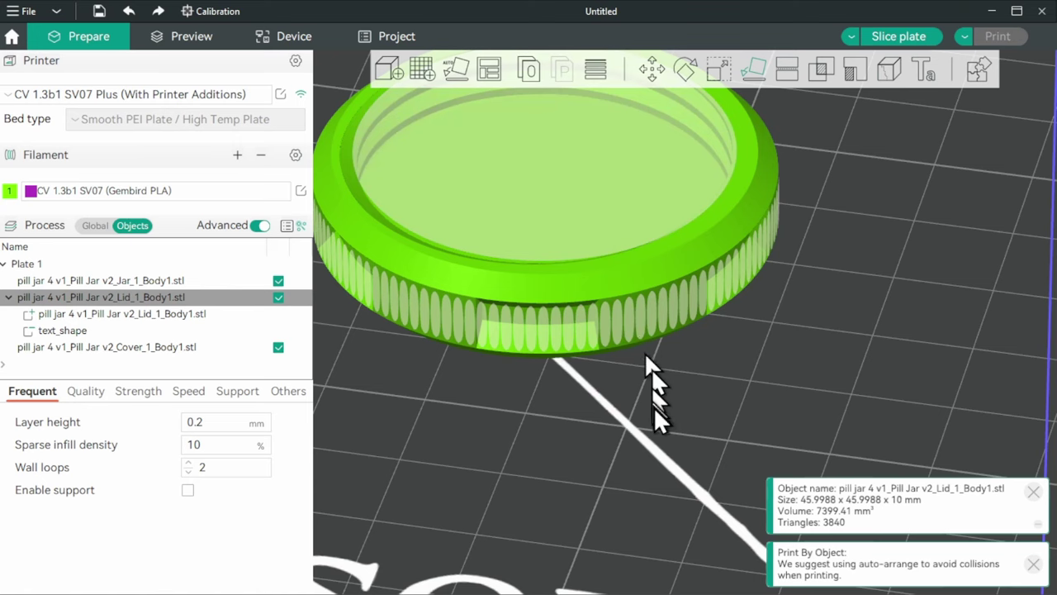
- Add the text PILLS to the side of the jar
key(3)
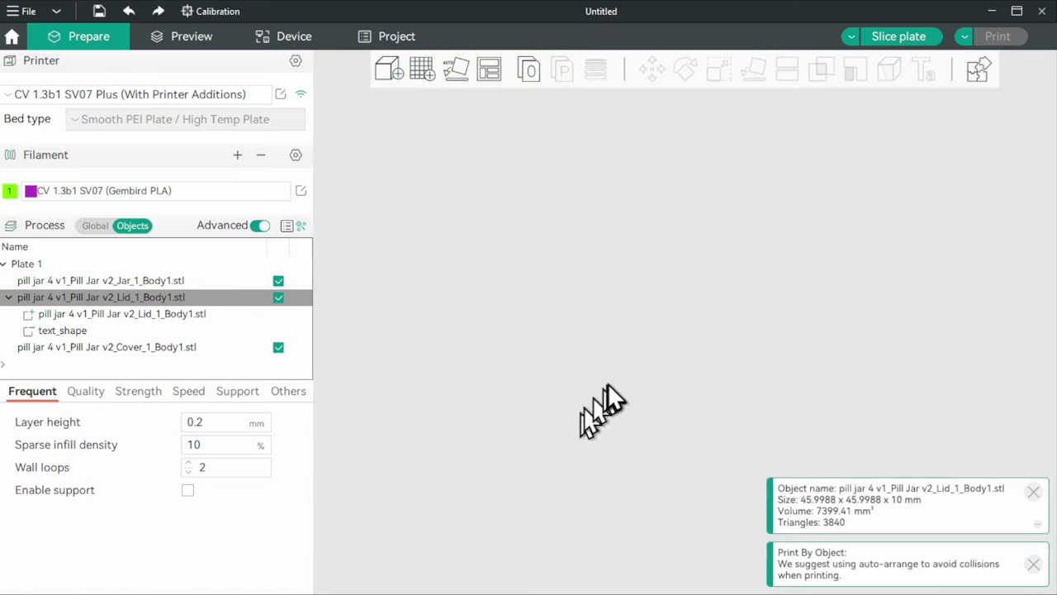
scroll(593, 392, down, 5)
drag(608, 401, 528, 380)
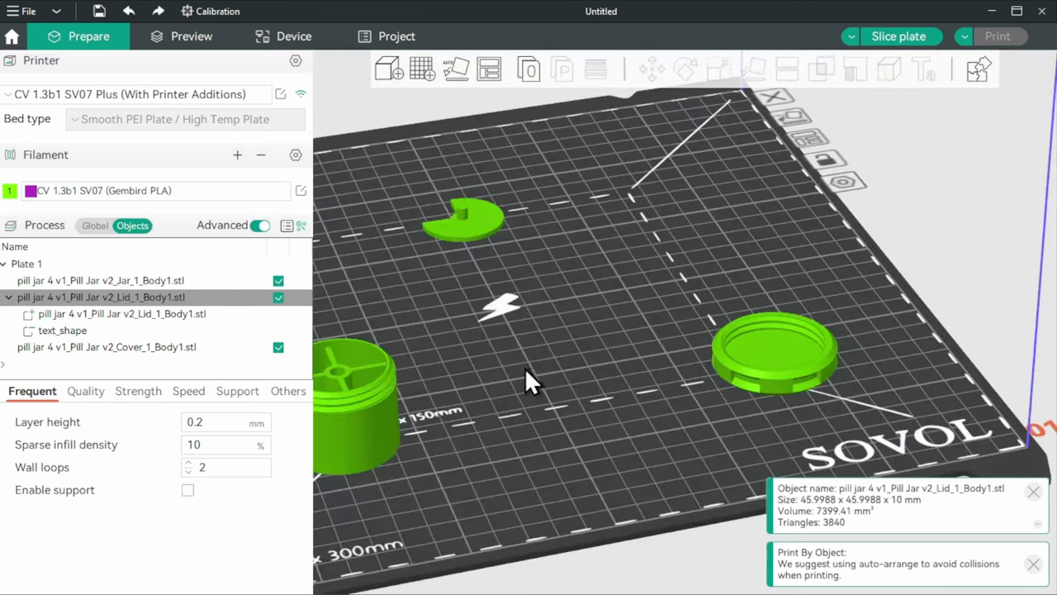
middle_drag(563, 351, 710, 241)
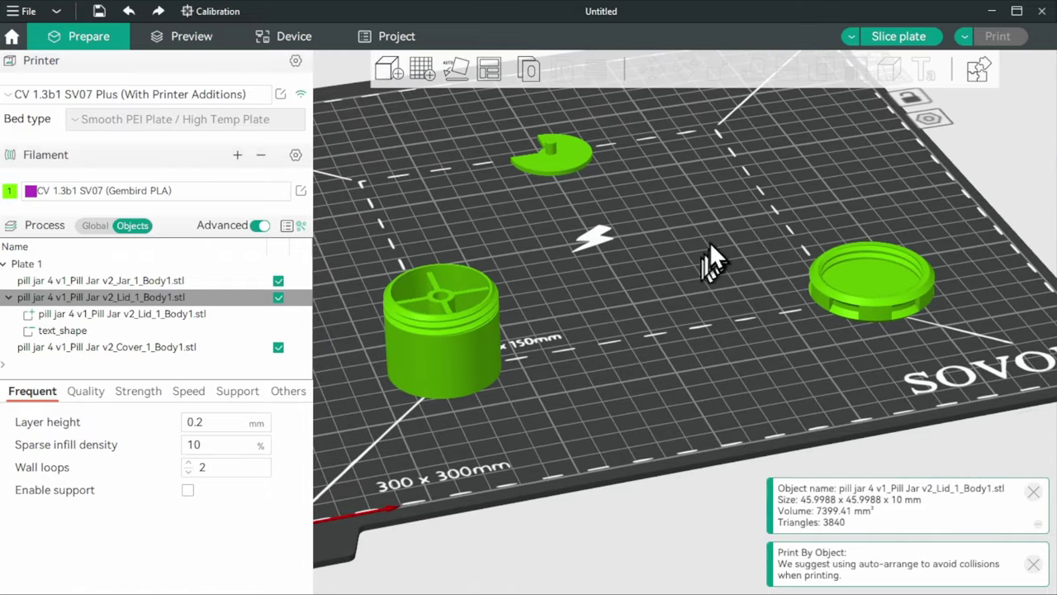
click(436, 374)
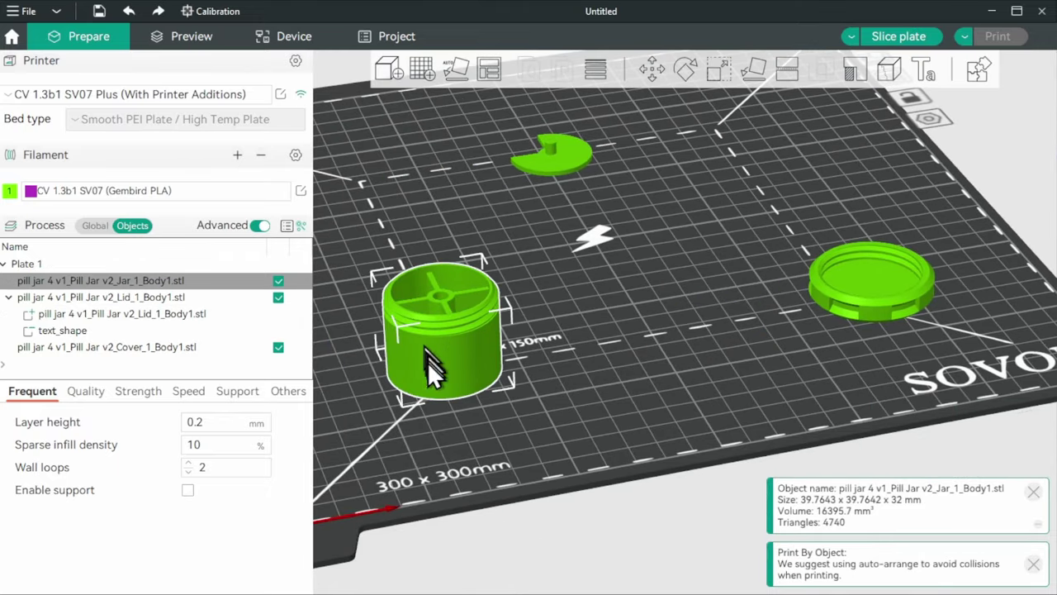
click(924, 70)
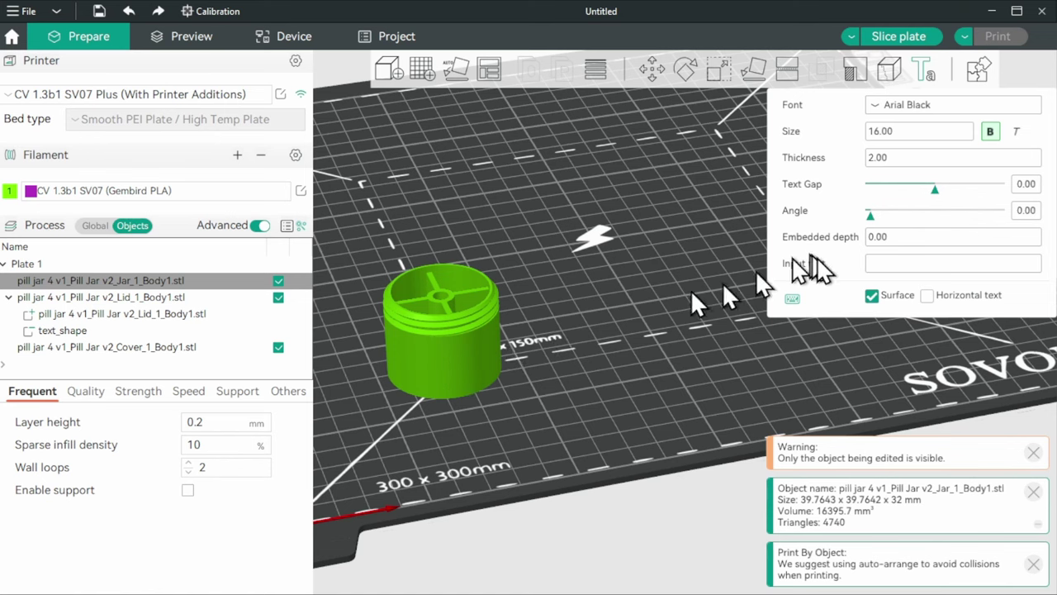
click(919, 263)
text(PILLS)
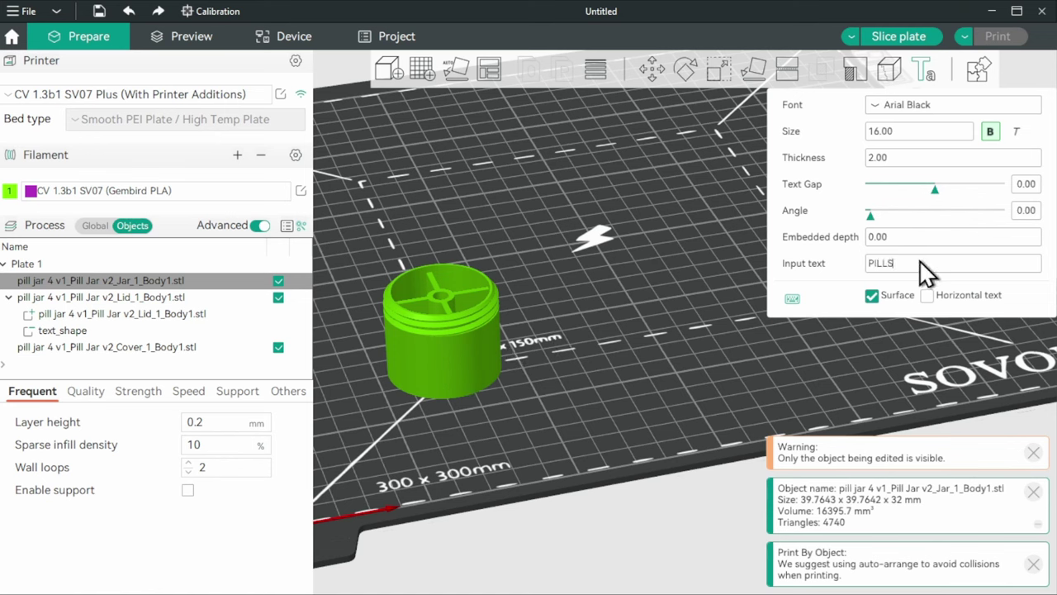
click(448, 367)
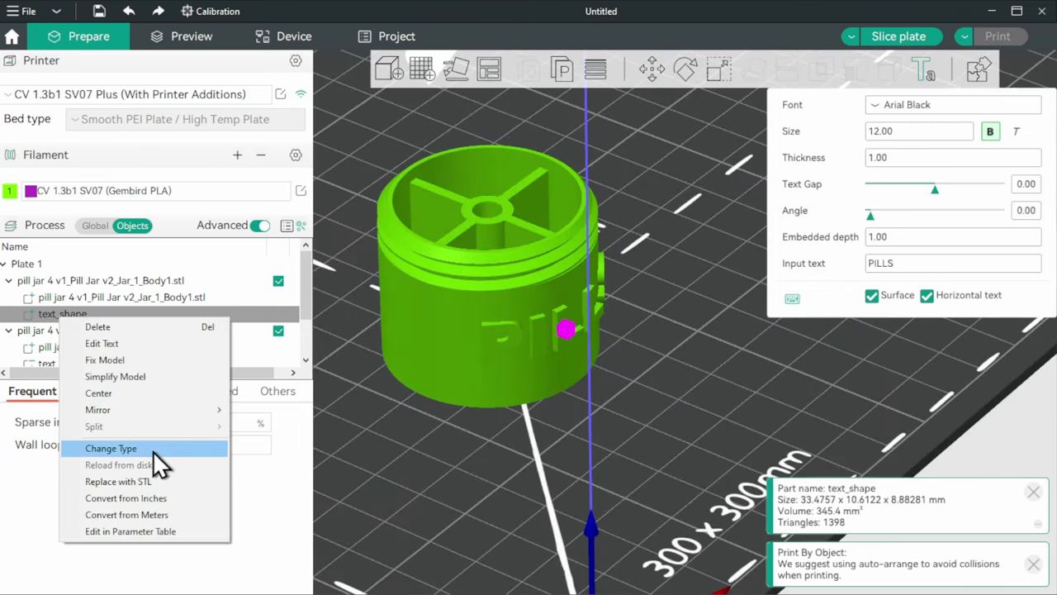
- Make the jar's PILLS text a Negative Part and slice the plate
click(234, 448)
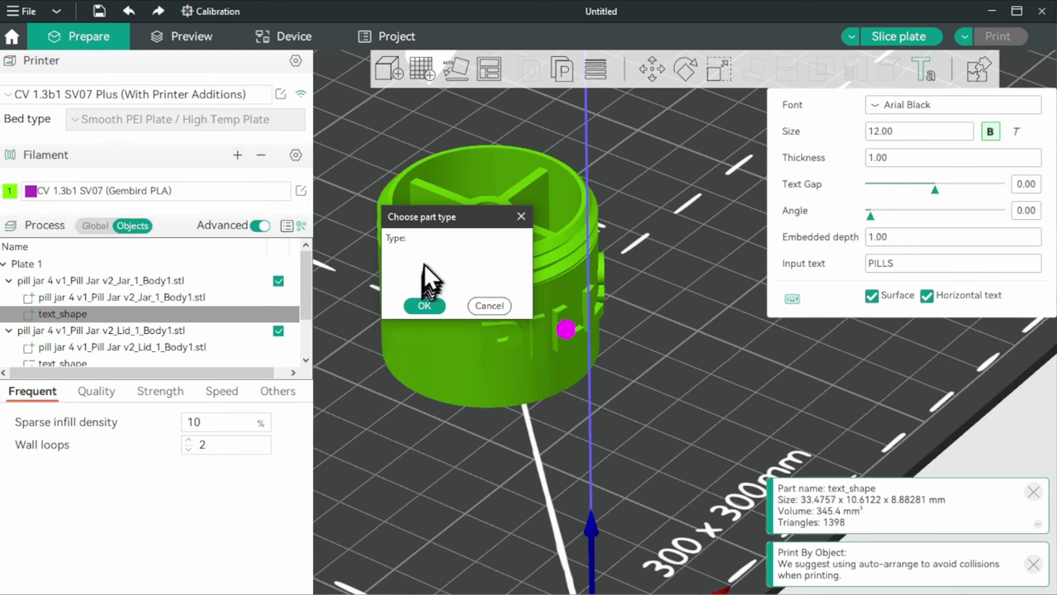
click(425, 261)
click(442, 307)
click(421, 305)
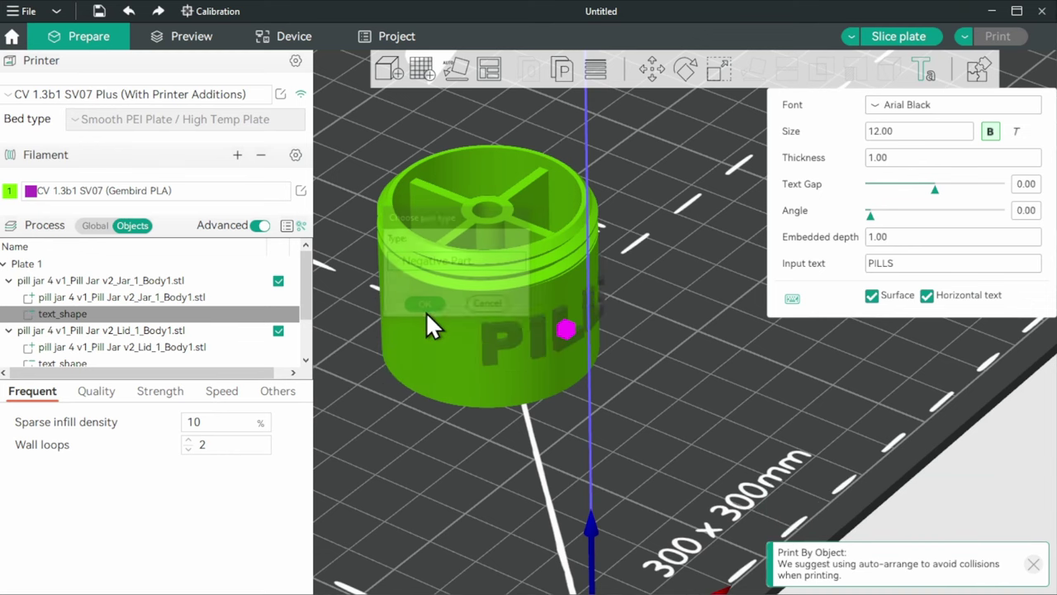
click(909, 37)
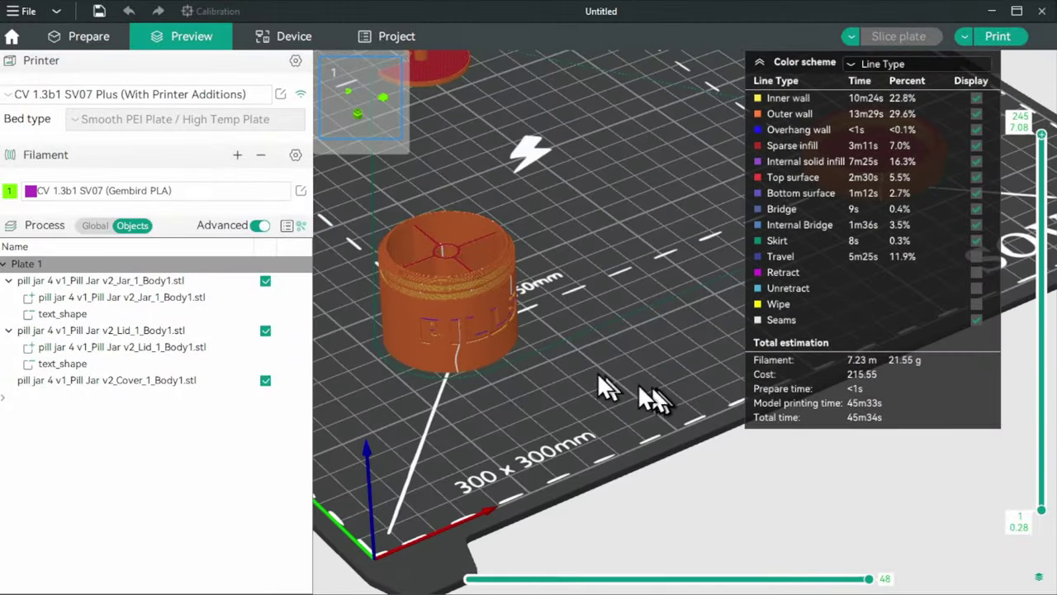
drag(522, 349, 641, 334)
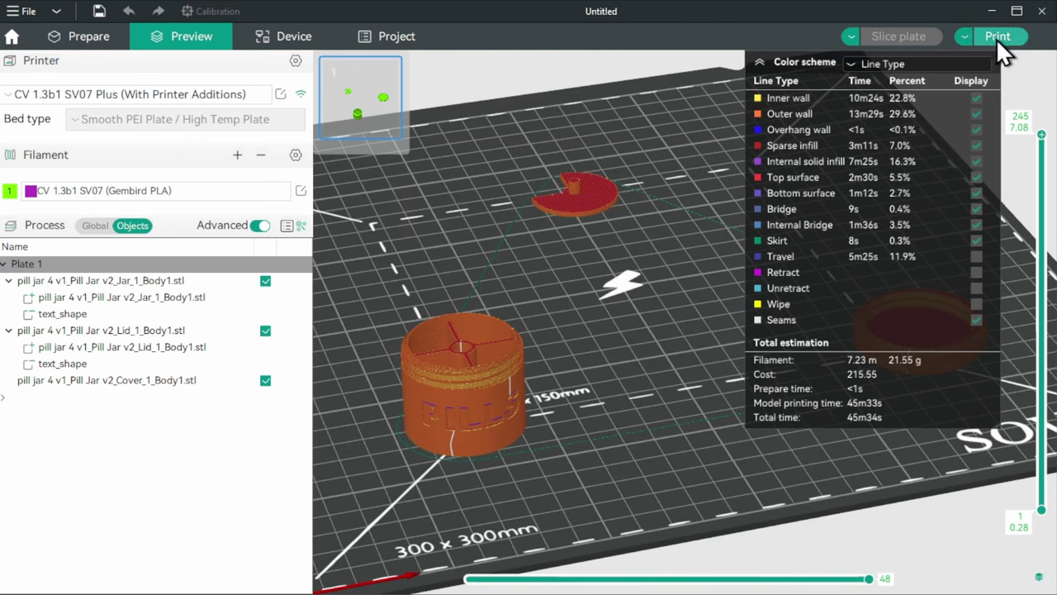
click(996, 38)
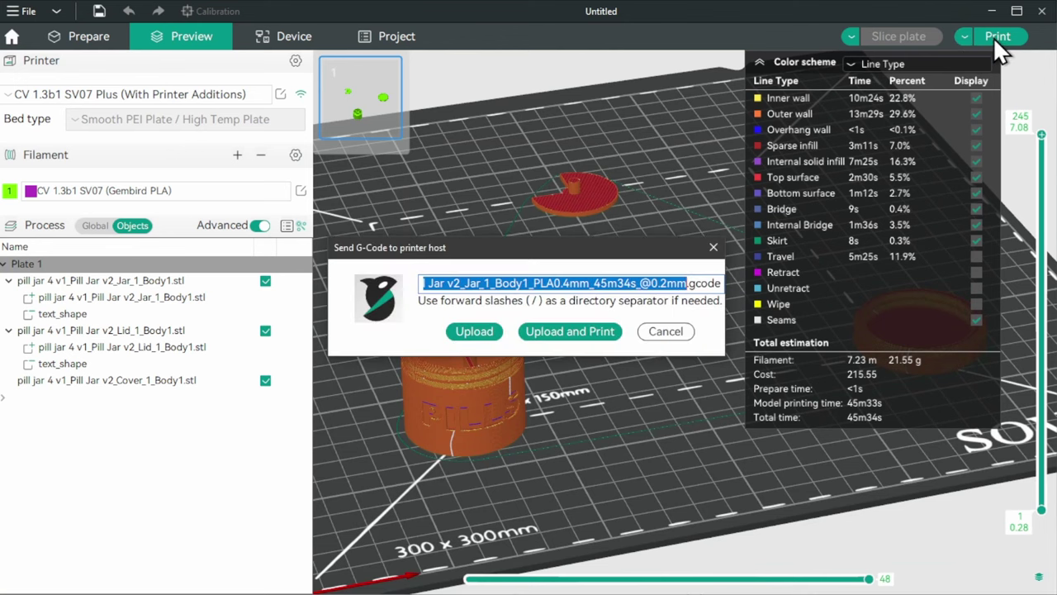
- Upload the sliced Jar G-code to the printer host without starting the print
click(479, 334)
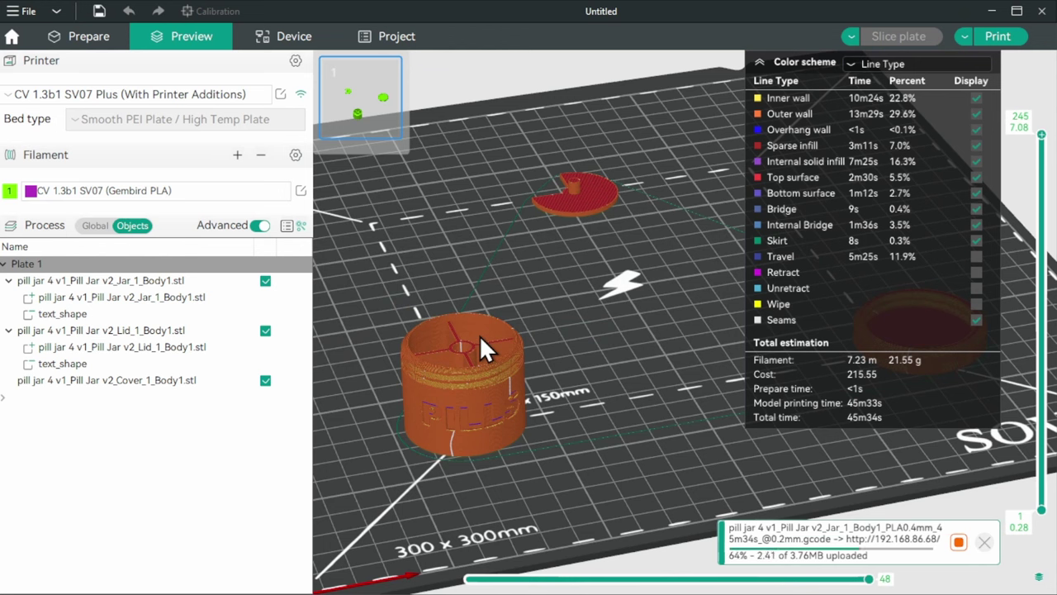